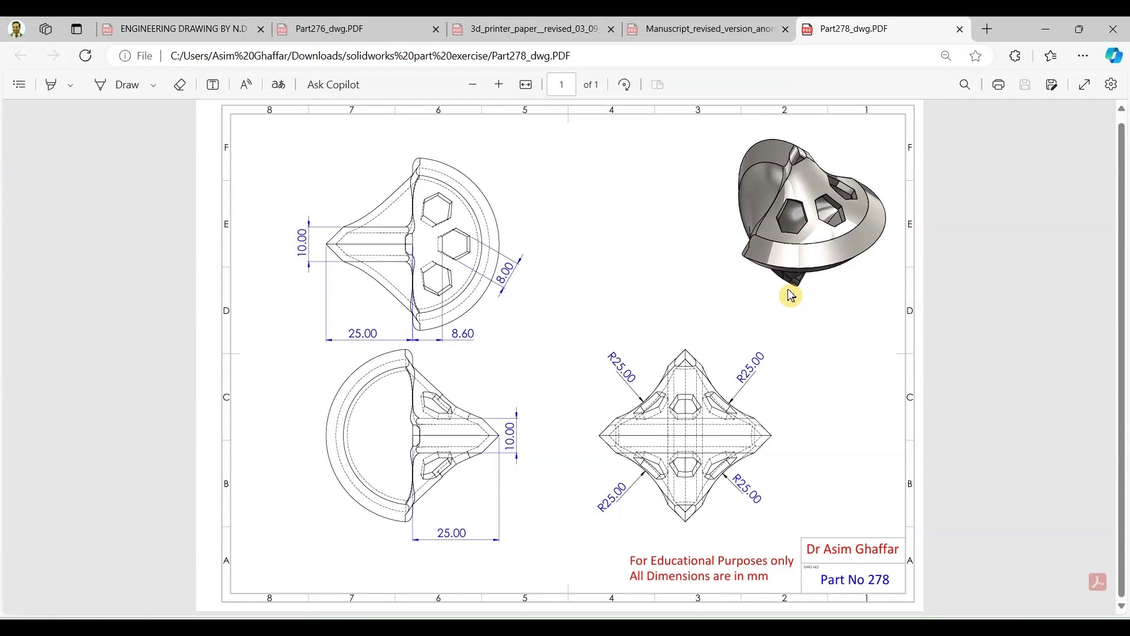
# - Switch from the PDF drawing to SOLIDWORKS and create a new part document
pyautogui.click(1046, 28)
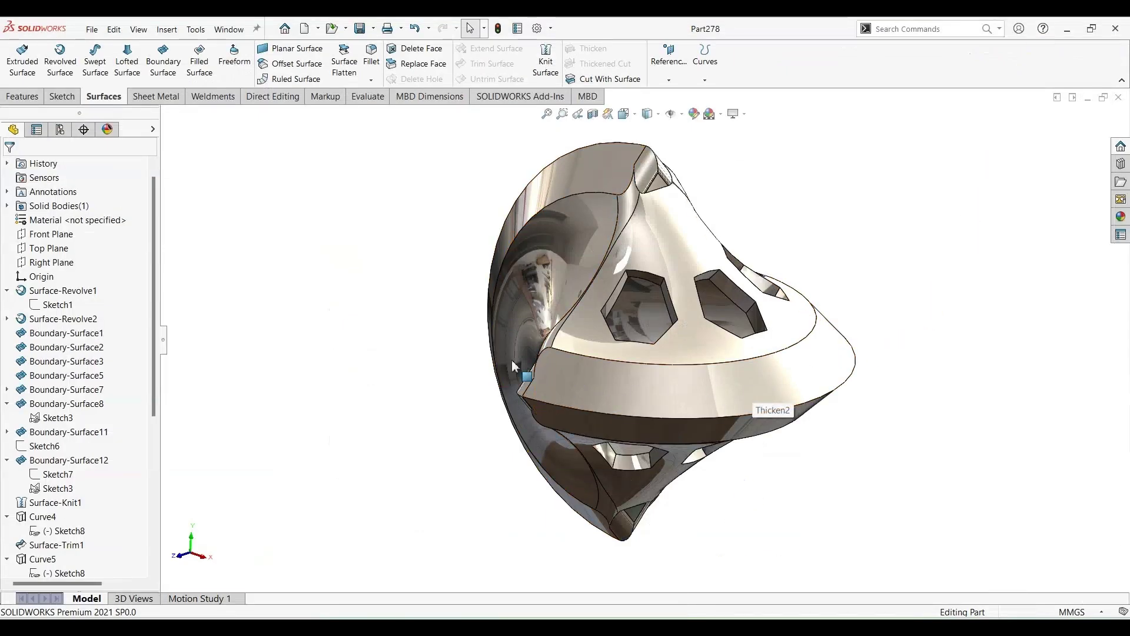
pyautogui.click(907, 228)
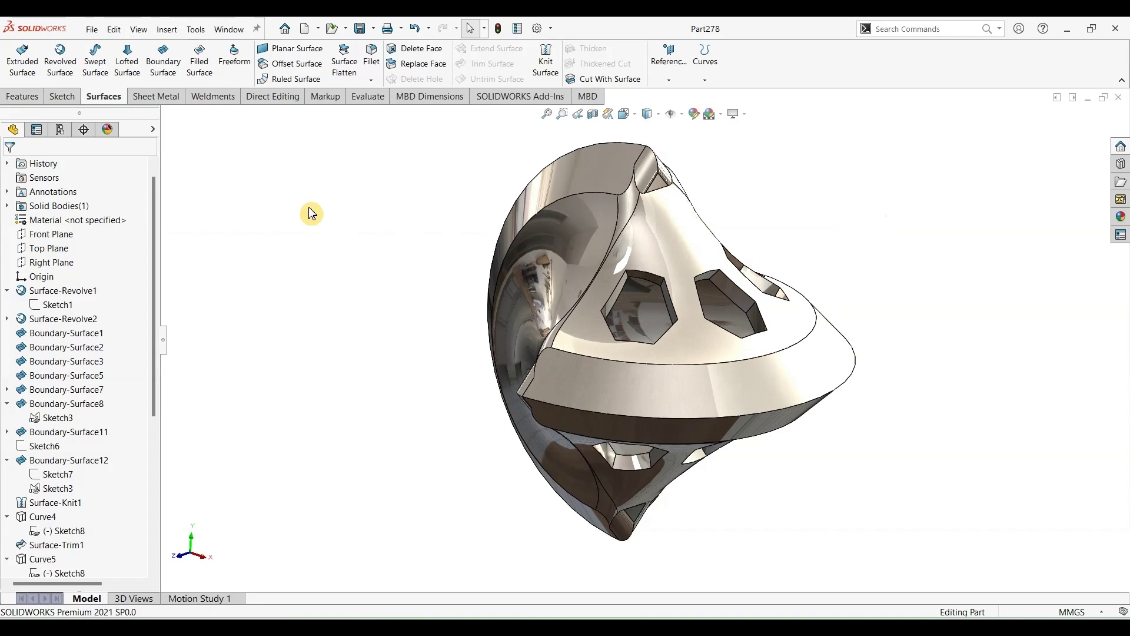
pyautogui.click(92, 29)
pyautogui.click(99, 52)
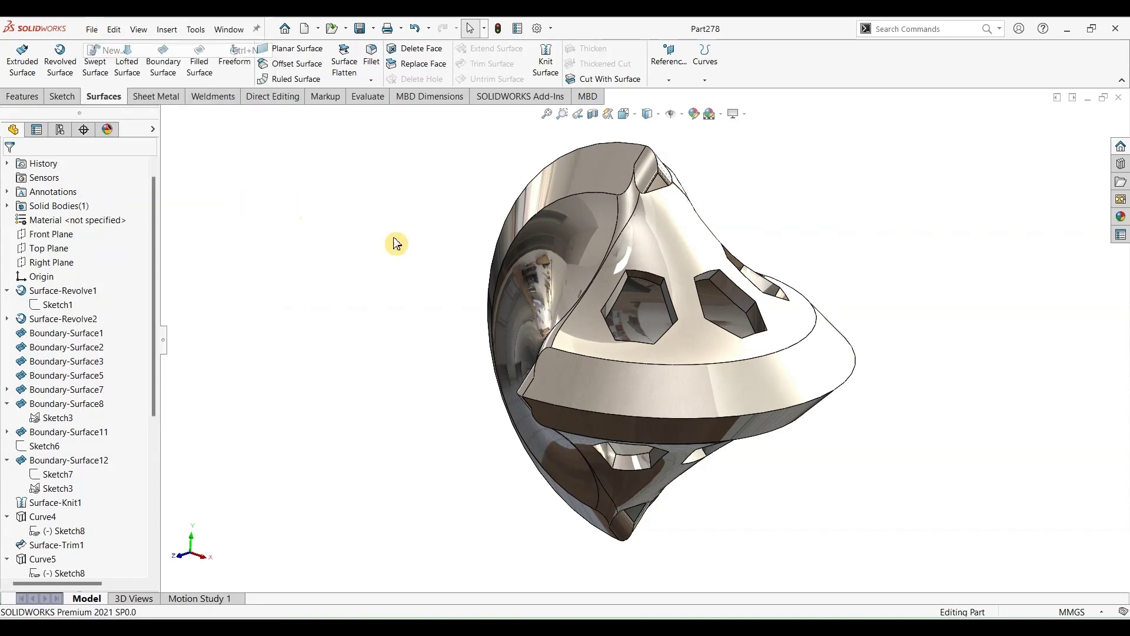
pyautogui.click(640, 441)
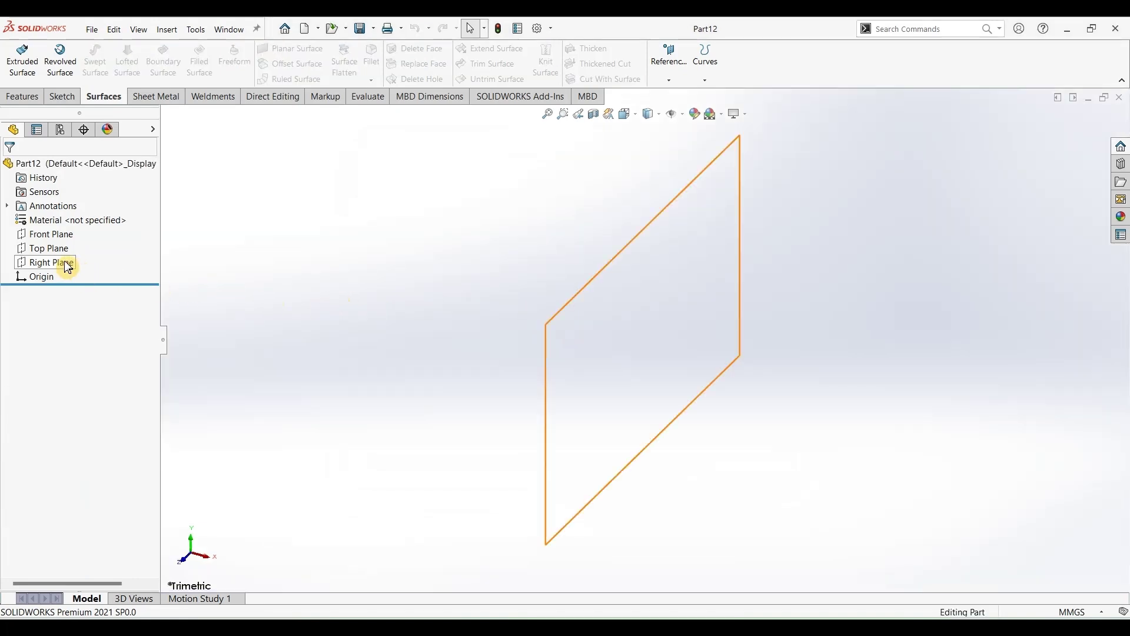
# - Start a sketch on the Front Plane and draw two connected lines forming a sideways V, with its vertex level with the origin on the +X side
pyautogui.click(52, 234)
pyautogui.click(61, 99)
pyautogui.click(20, 59)
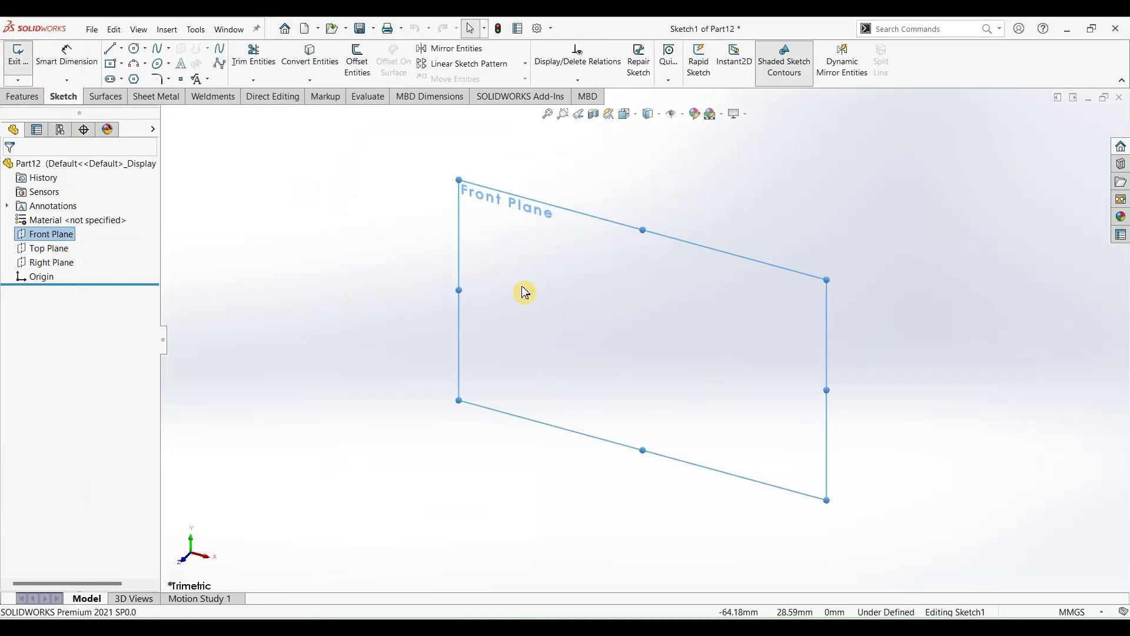
pyautogui.click(113, 52)
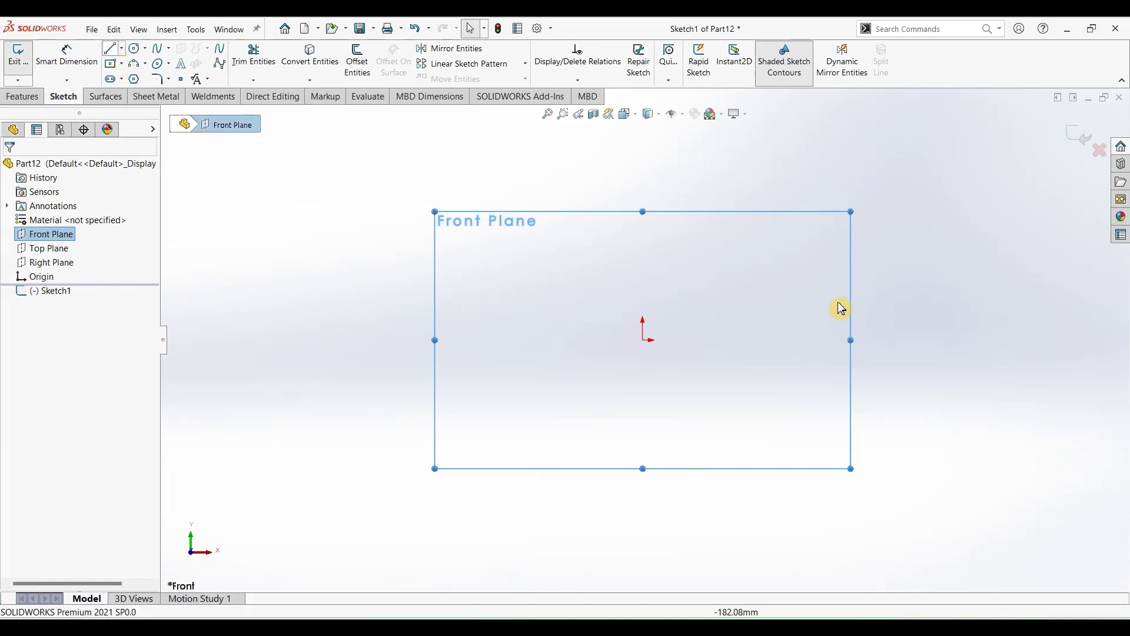
pyautogui.click(788, 296)
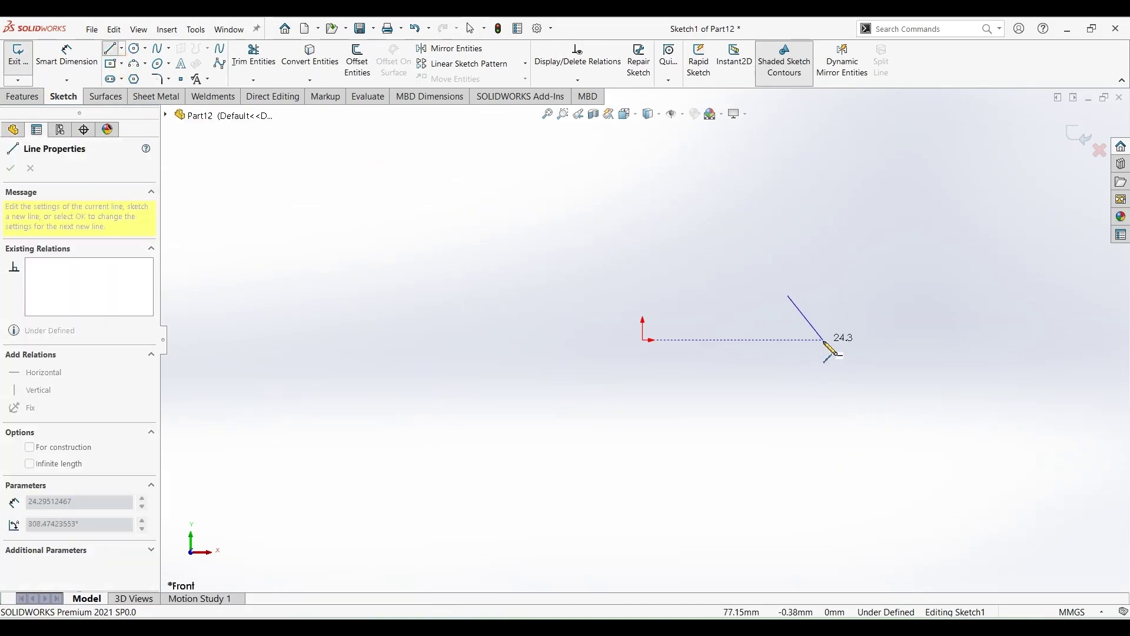
pyautogui.click(823, 339)
pyautogui.click(777, 405)
pyautogui.press('Escape')
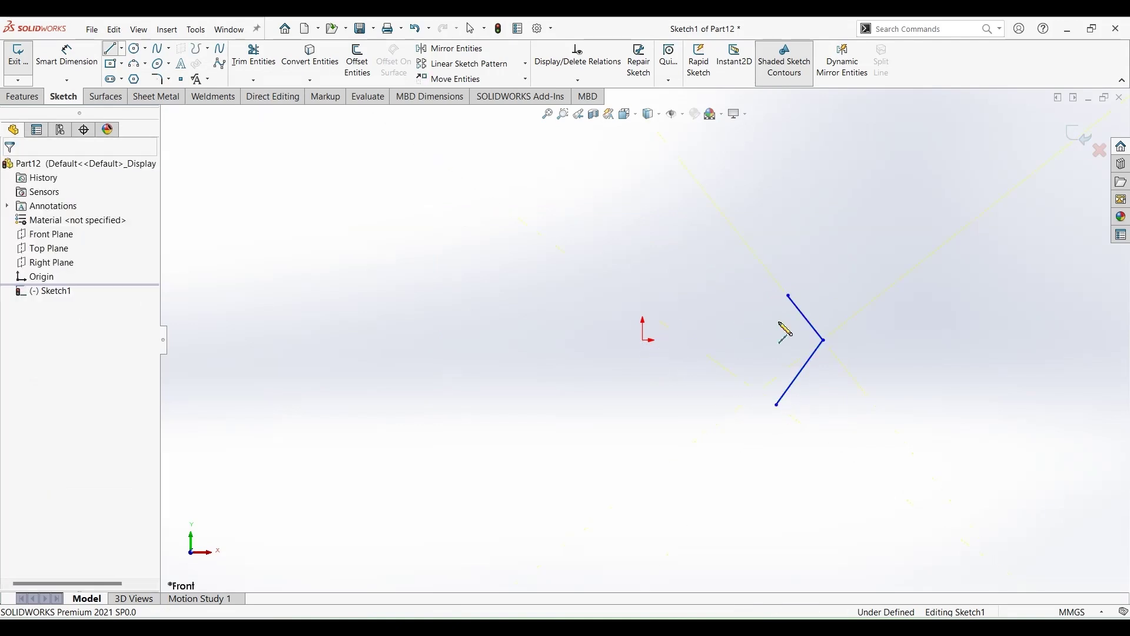
# - Make the two V lines perpendicular and add a vertical relation between their free endpoints
pyautogui.click(807, 321)
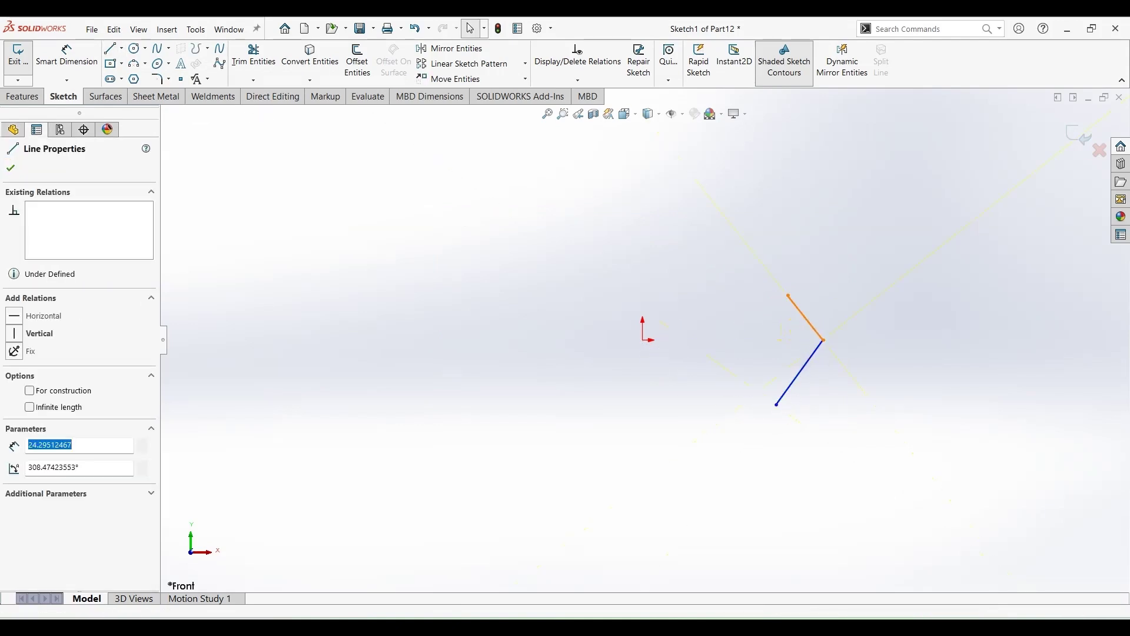
pyautogui.keyDown('ctrl'); pyautogui.click(810, 358); pyautogui.keyUp('ctrl')
pyautogui.click(896, 307)
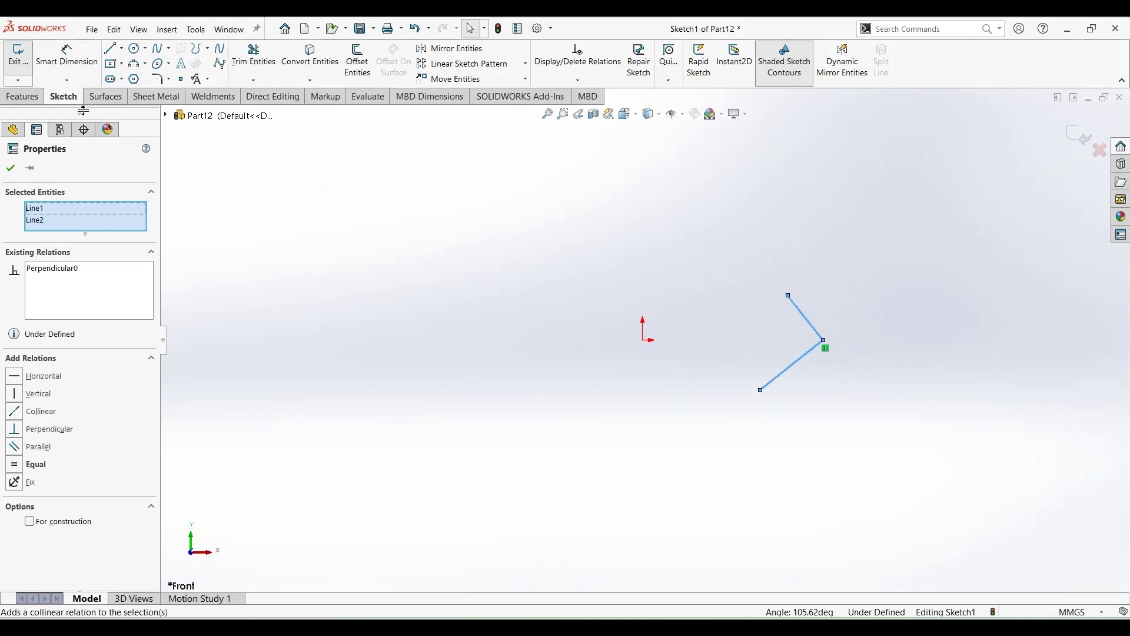
pyautogui.press('Escape')
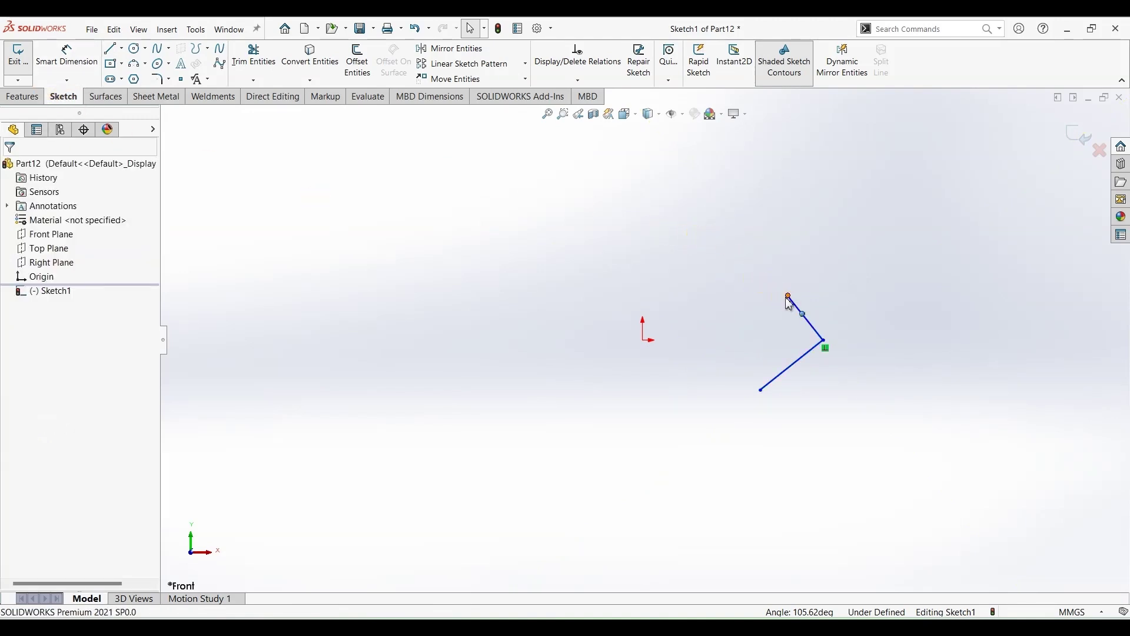
pyautogui.click(761, 390)
pyautogui.keyDown('ctrl'); pyautogui.click(788, 295); pyautogui.keyUp('ctrl')
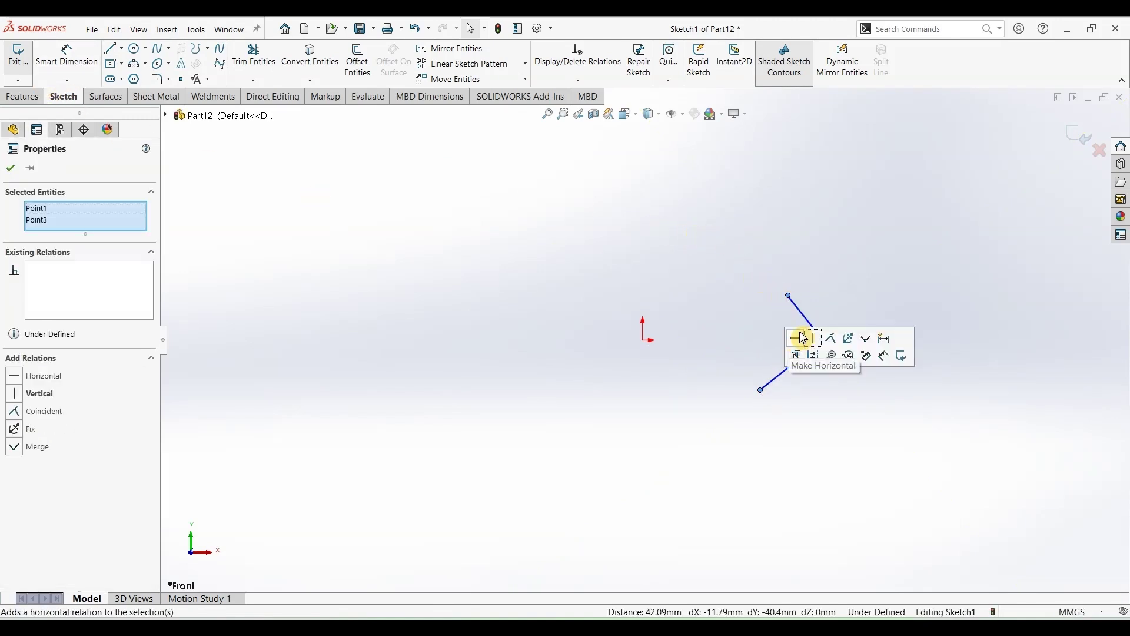
pyautogui.click(822, 352)
pyautogui.press('Escape')
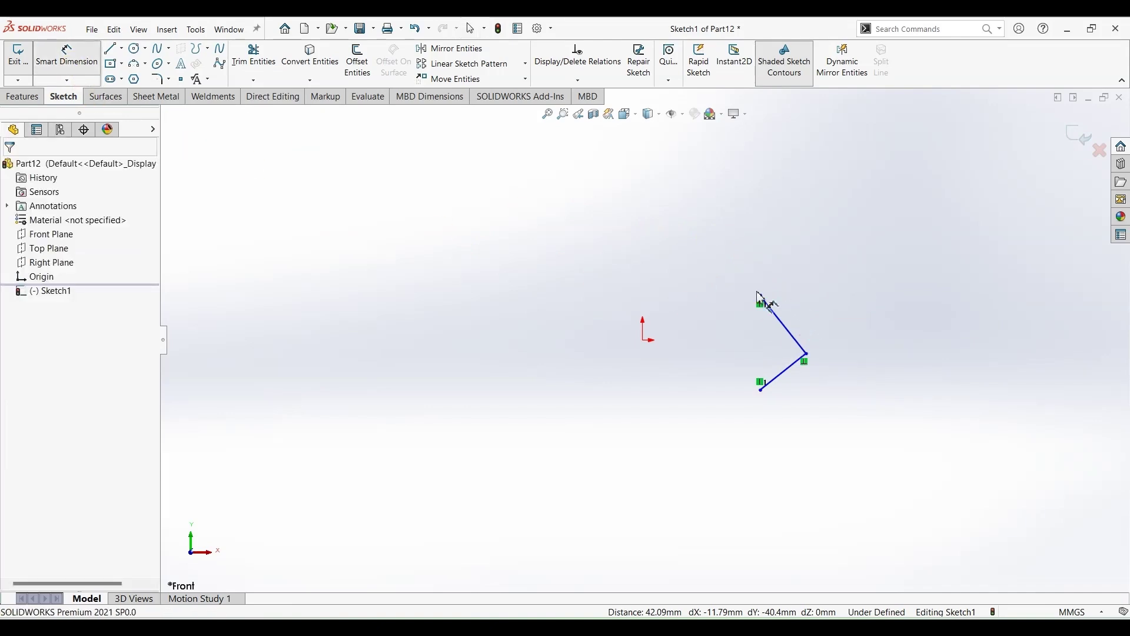
# - Dimension the vertical distance between the V's two free endpoints as 10 mm
pyautogui.click(761, 390)
pyautogui.click(726, 353)
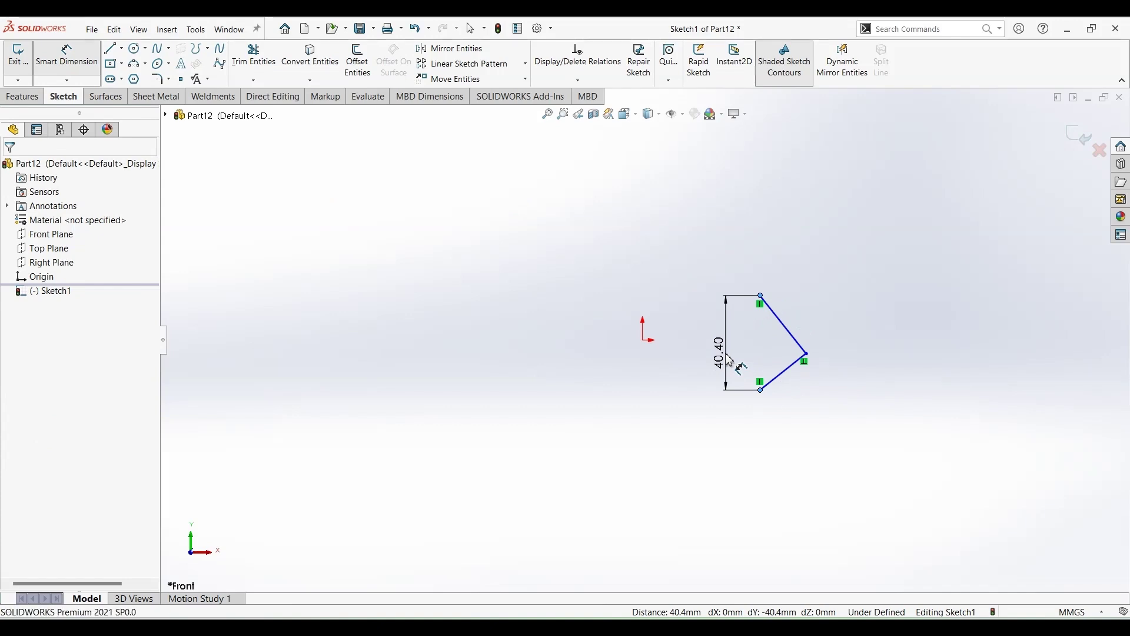
pyautogui.click(730, 359)
pyautogui.write('10')
pyautogui.press('Return')
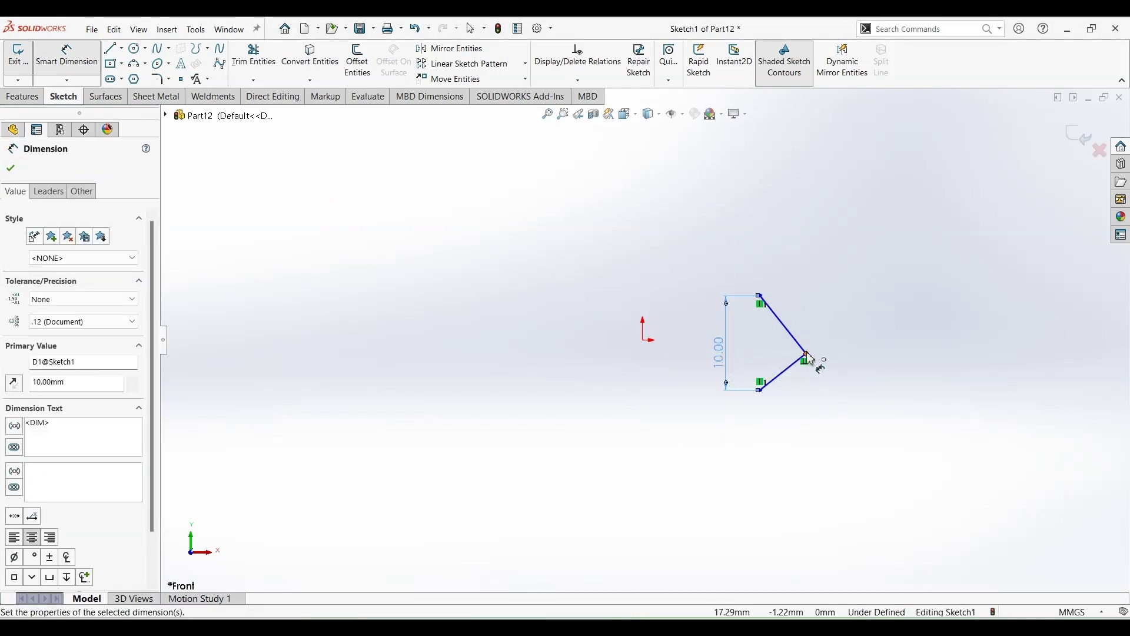
# - Dimension the horizontal distance from the origin to the V's vertex as 25 mm
pyautogui.click(644, 340)
pyautogui.click(733, 439)
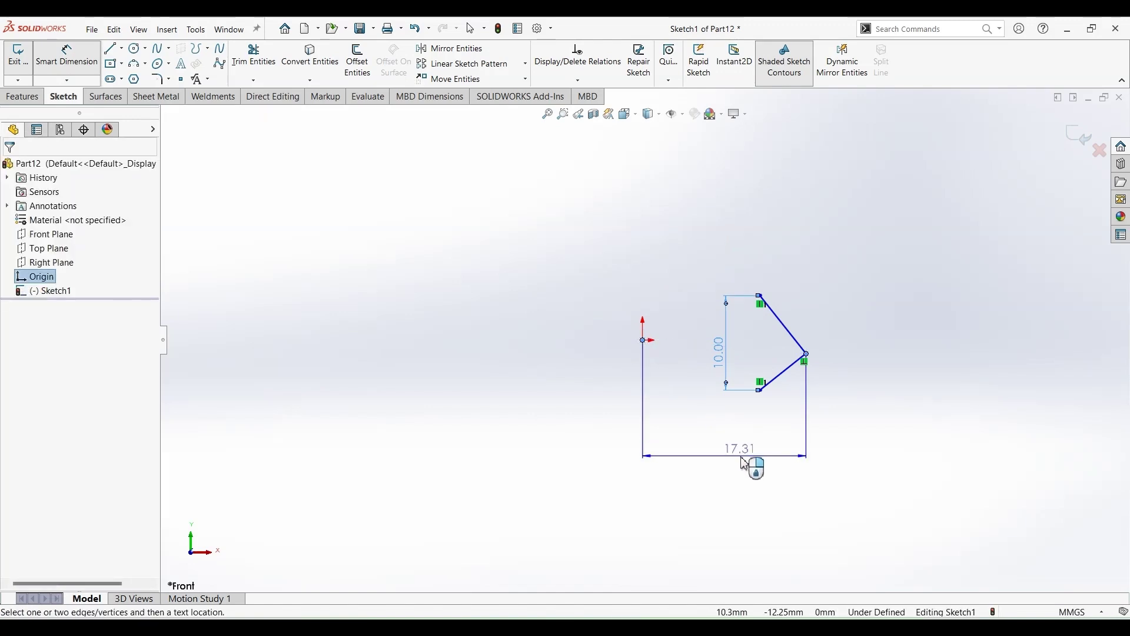
pyautogui.click(745, 460)
pyautogui.write('25')
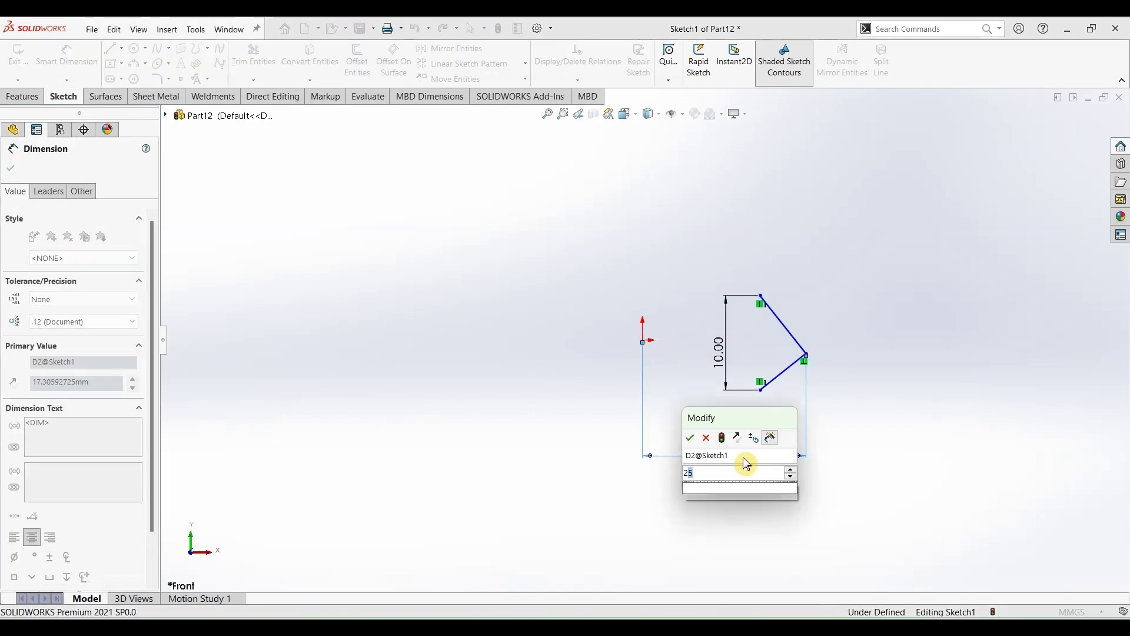
pyautogui.press('Return')
pyautogui.press('Escape')
# - Add a horizontal relation between the V's vertex and the origin
pyautogui.click(880, 366)
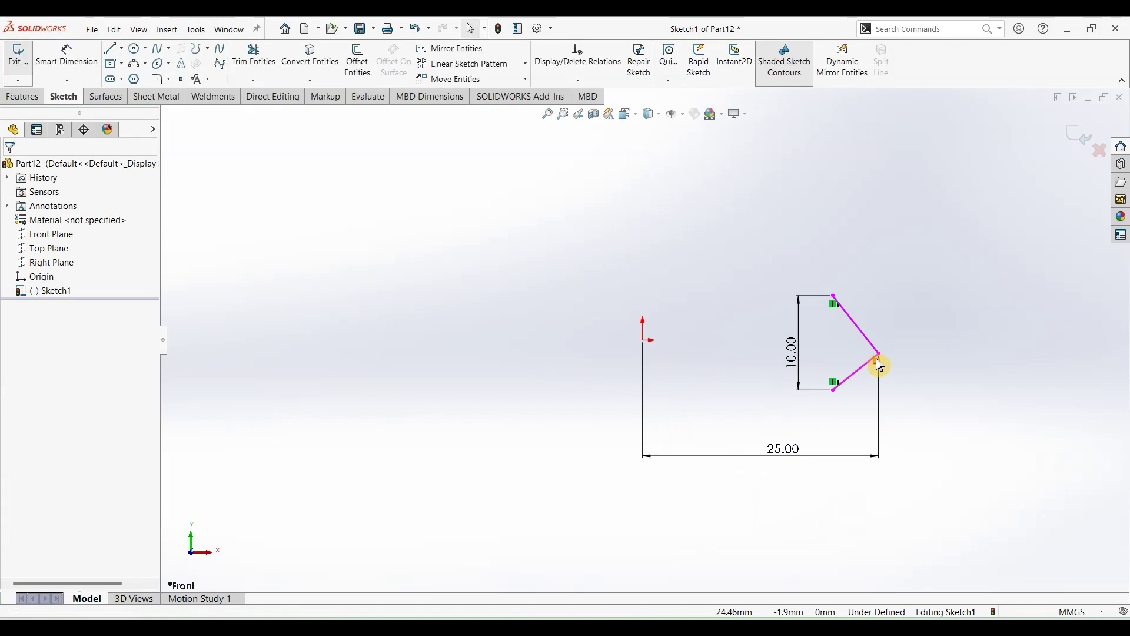
pyautogui.click(880, 355)
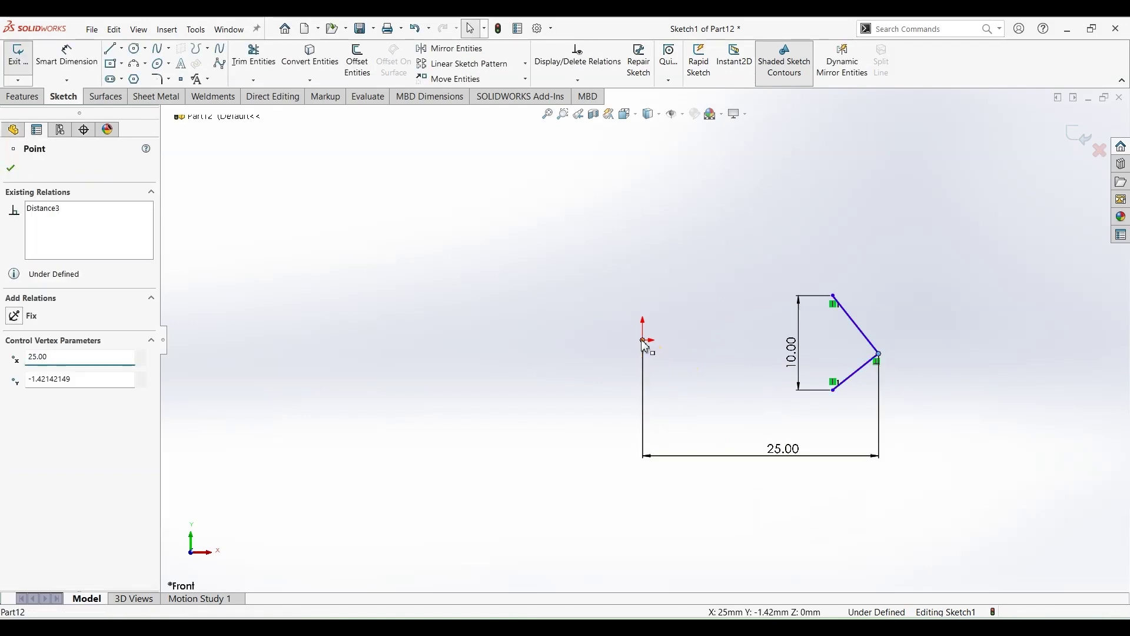
pyautogui.keyDown('ctrl'); pyautogui.click(652, 340); pyautogui.keyUp('ctrl')
pyautogui.click(676, 287)
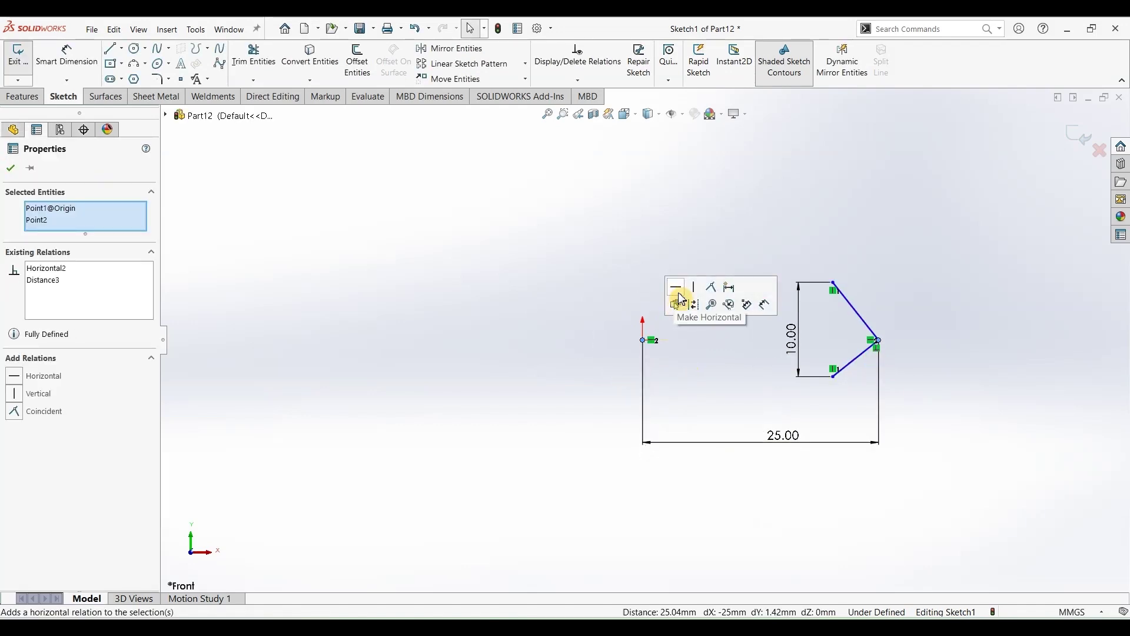
# - Draw a horizontal centerline from the V's vertex to the origin and make the two lines symmetric about it
pyautogui.click(123, 50)
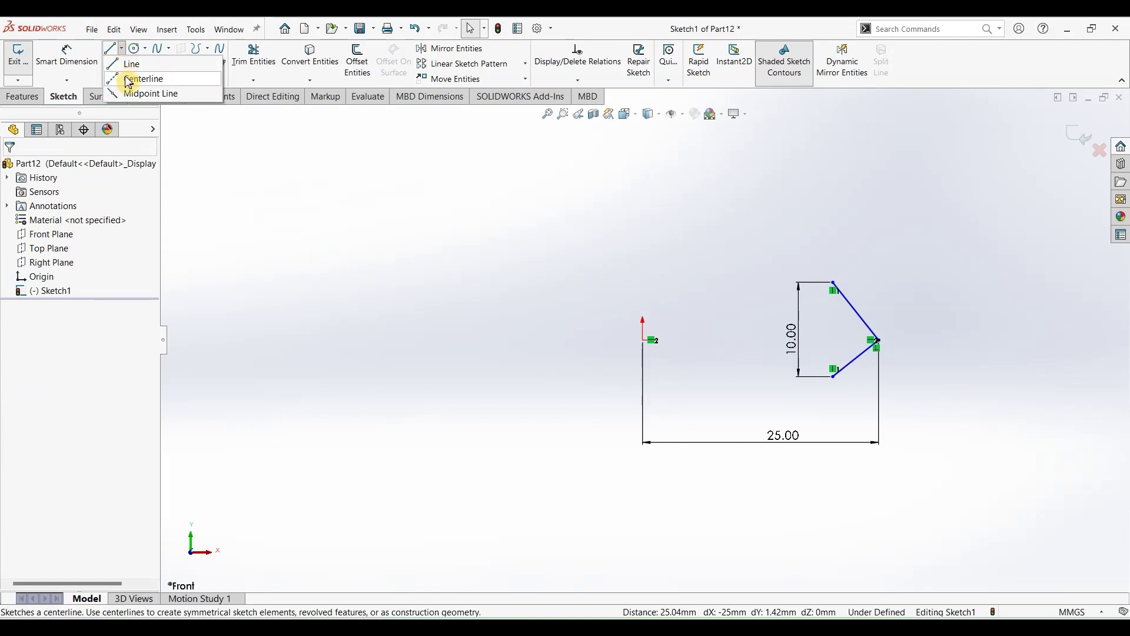
pyautogui.click(135, 78)
pyautogui.moveTo(877, 340); pyautogui.dragTo(642, 340)
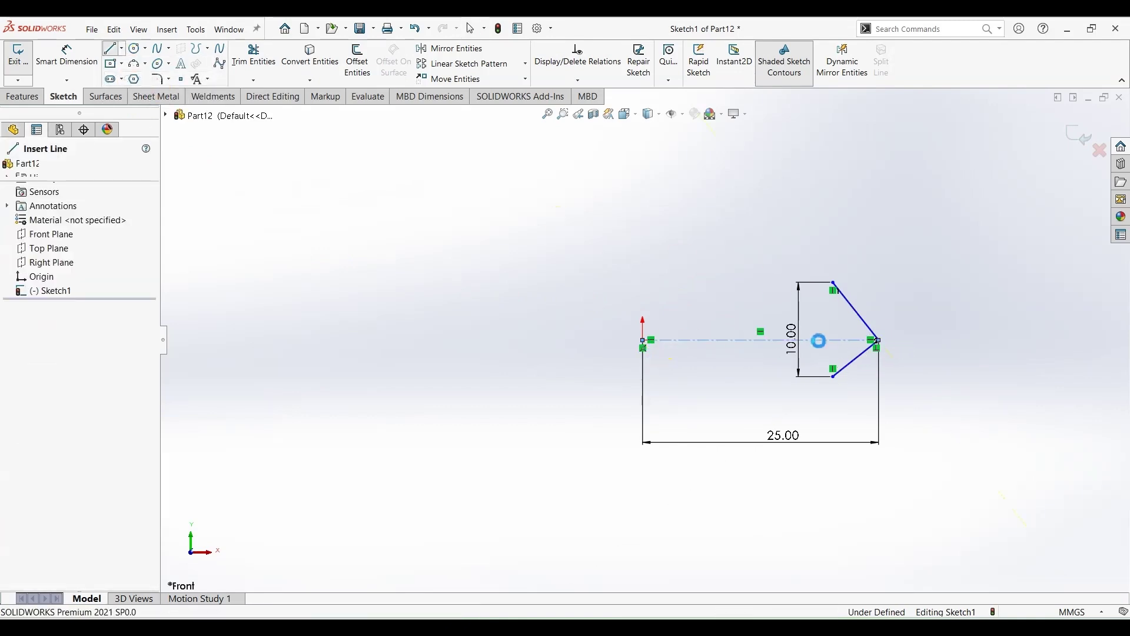
pyautogui.press('Escape')
pyautogui.click(858, 340)
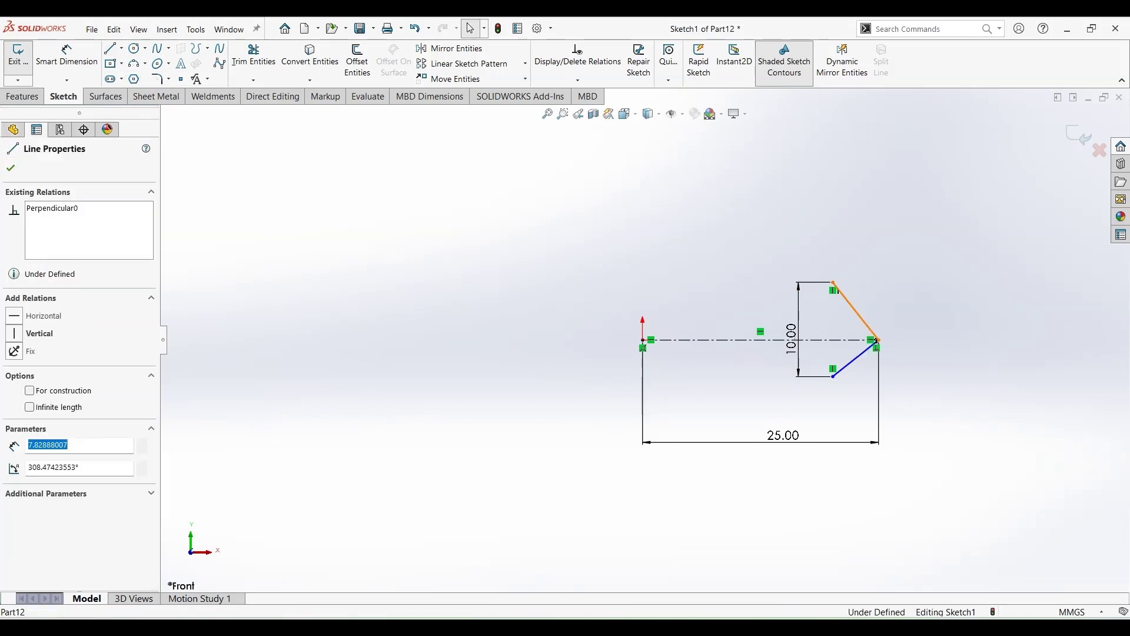
pyautogui.keyDown('ctrl'); pyautogui.click(849, 363); pyautogui.keyUp('ctrl')
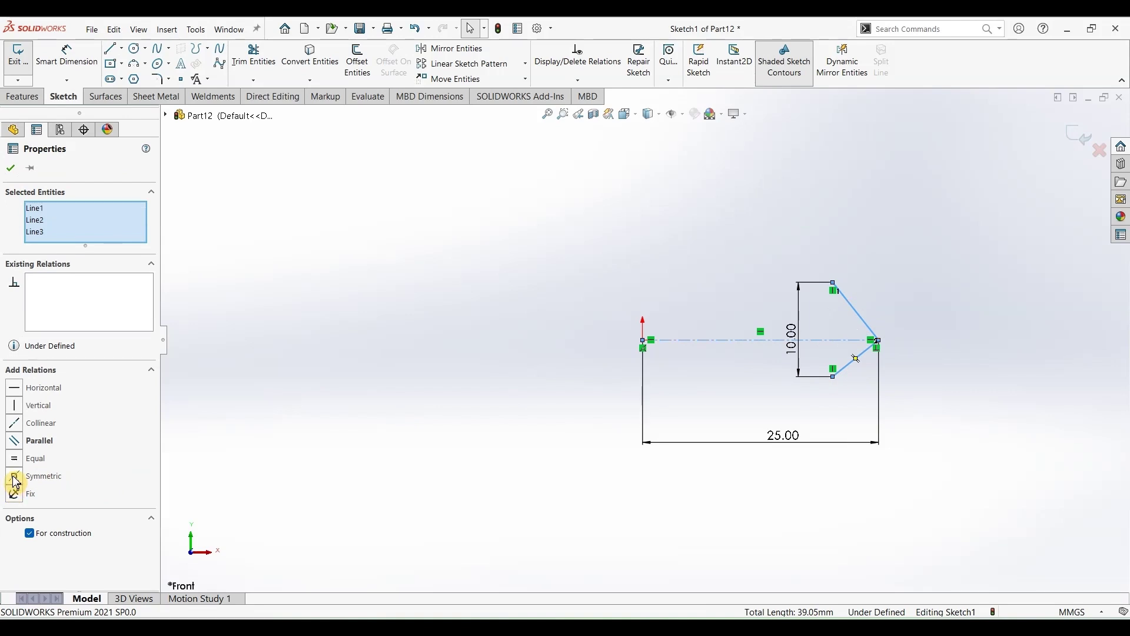
pyautogui.click(15, 477)
pyautogui.click(12, 166)
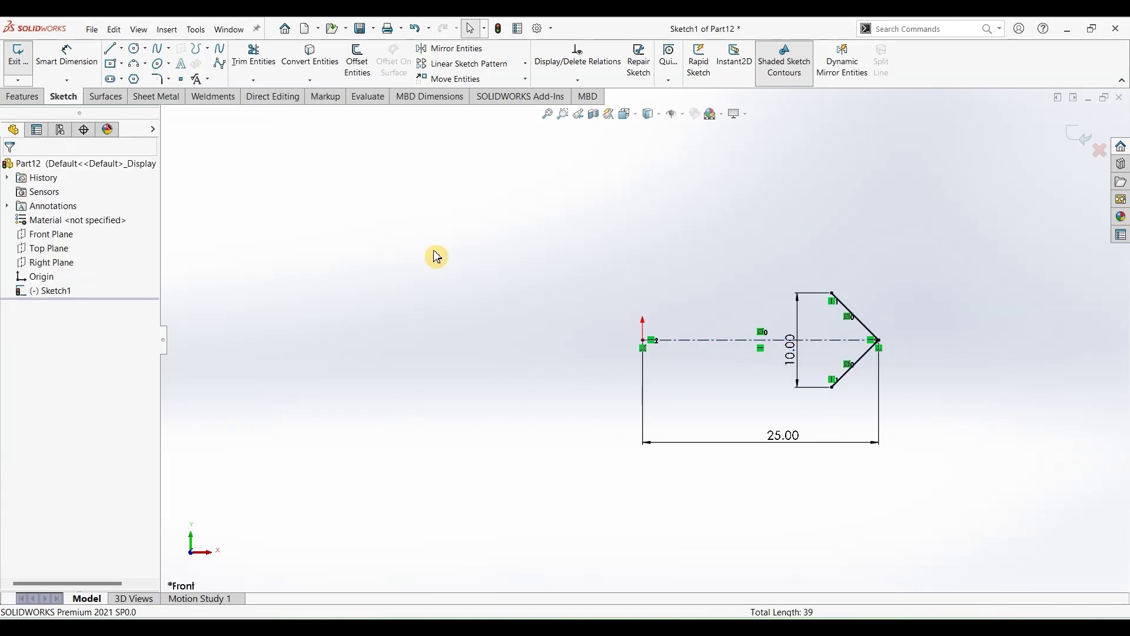
pyautogui.click(102, 97)
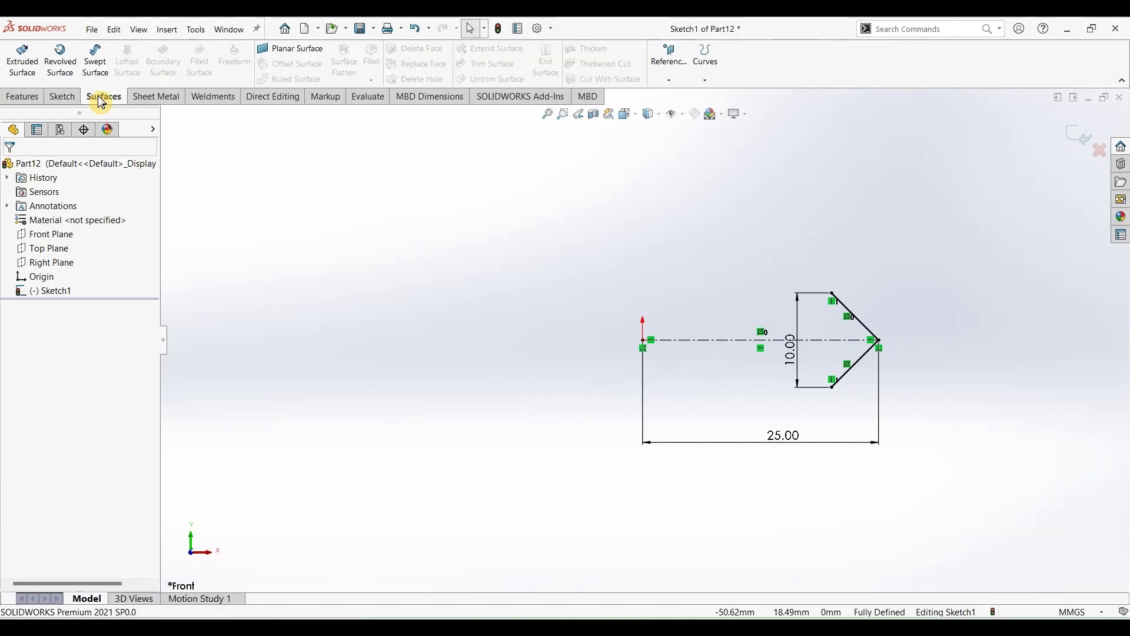
pyautogui.click(60, 59)
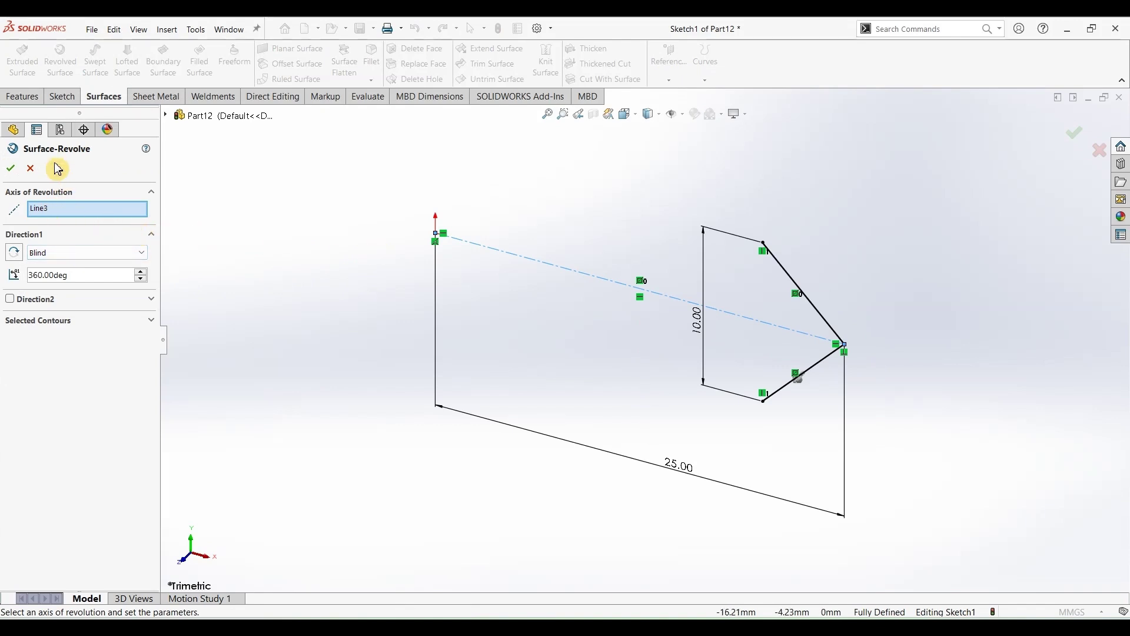
pyautogui.click(30, 169)
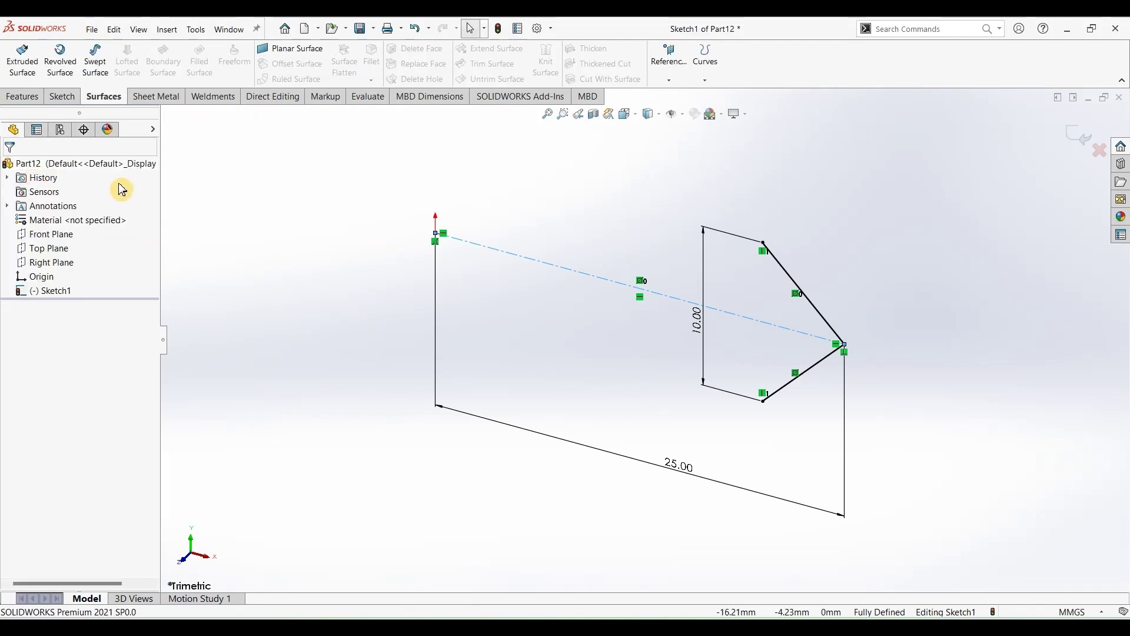
# - Draw a vertical centerline about 5.8 mm long upward from the origin
pyautogui.click(70, 100)
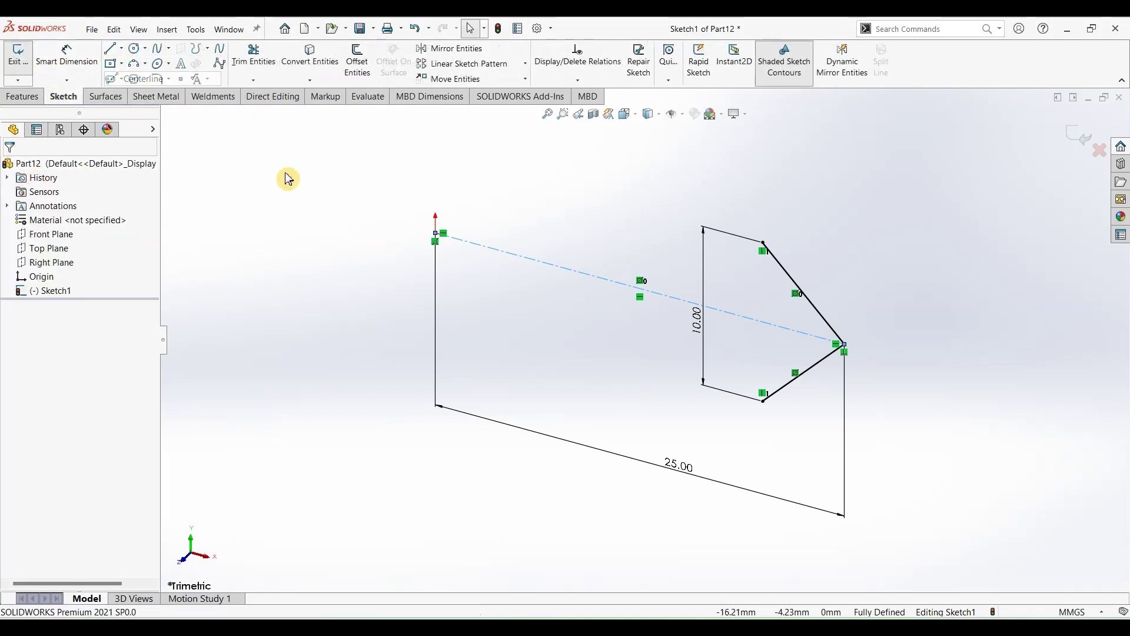
pyautogui.click(436, 233)
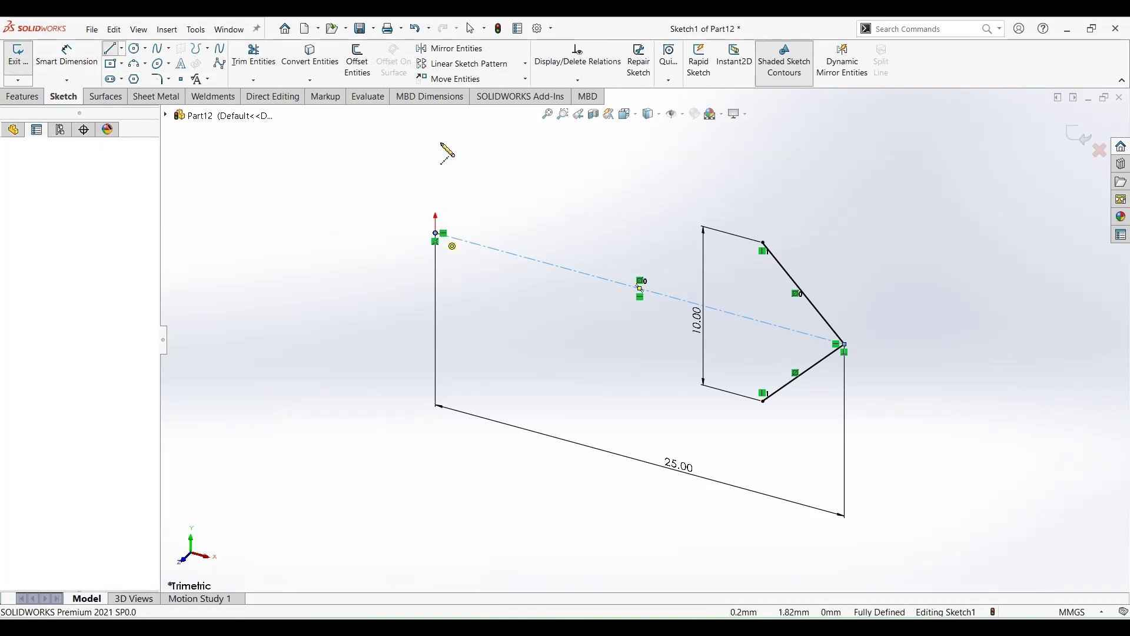
pyautogui.doubleClick(436, 141)
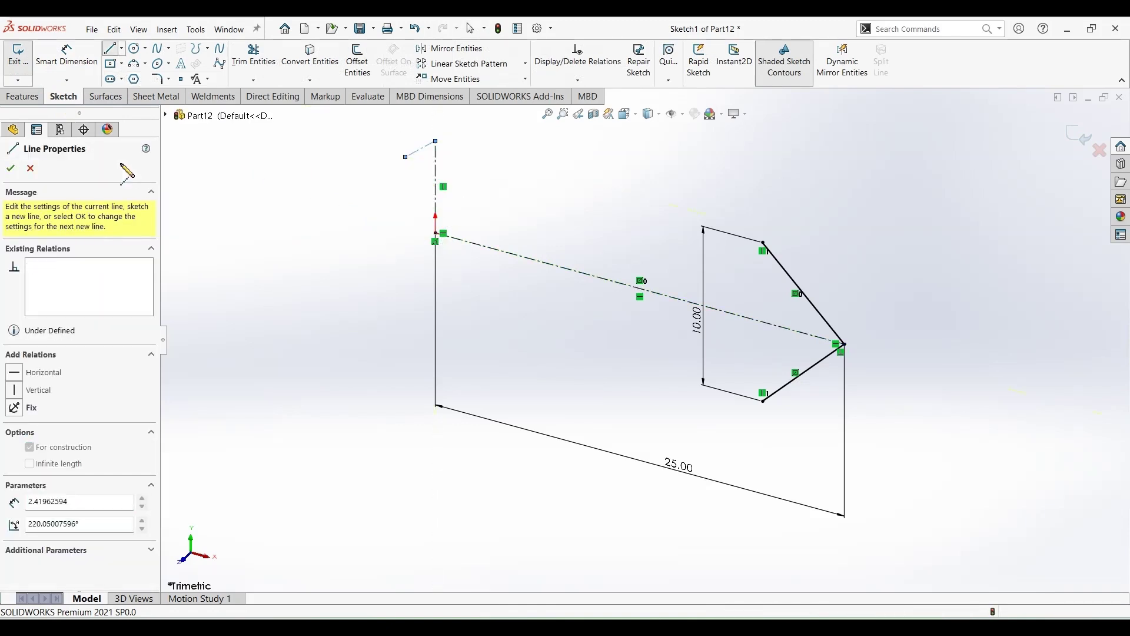
# - Revolve the V profile as a surface around the vertical centerline, using Mid Plane at 180 degrees
pyautogui.click(105, 96)
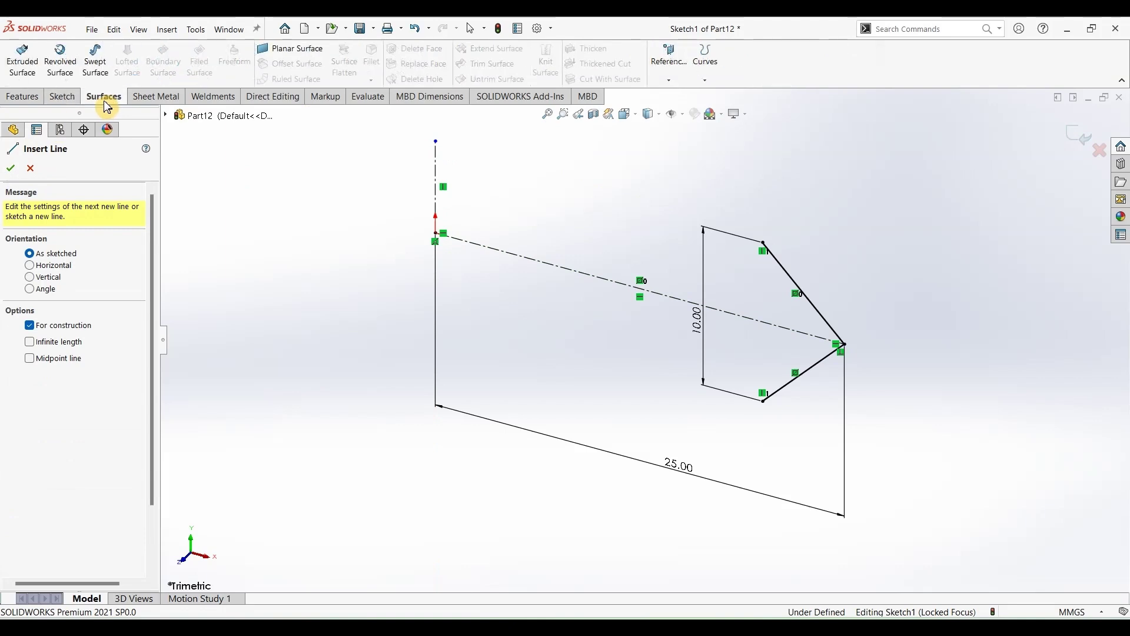
pyautogui.press('Escape')
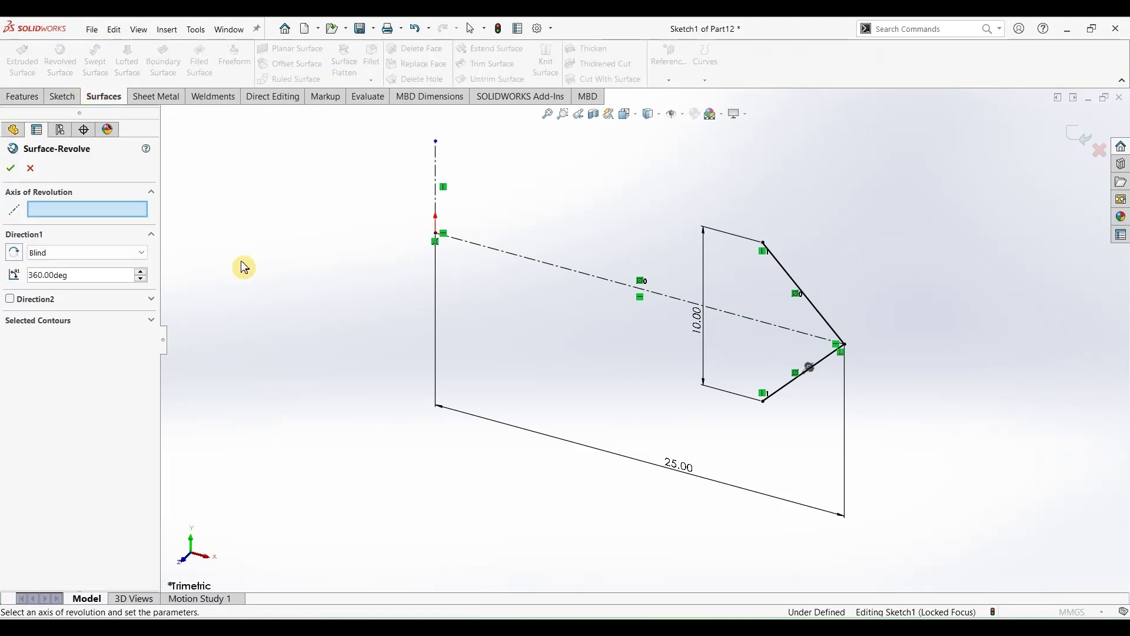
pyautogui.click(436, 170)
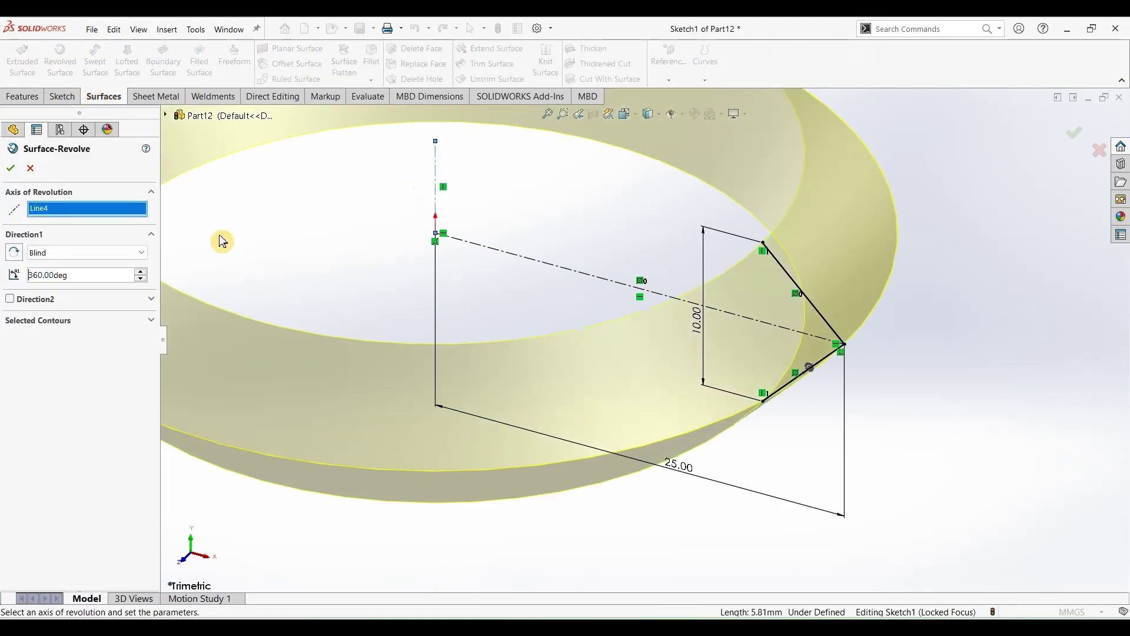
pyautogui.click(97, 260)
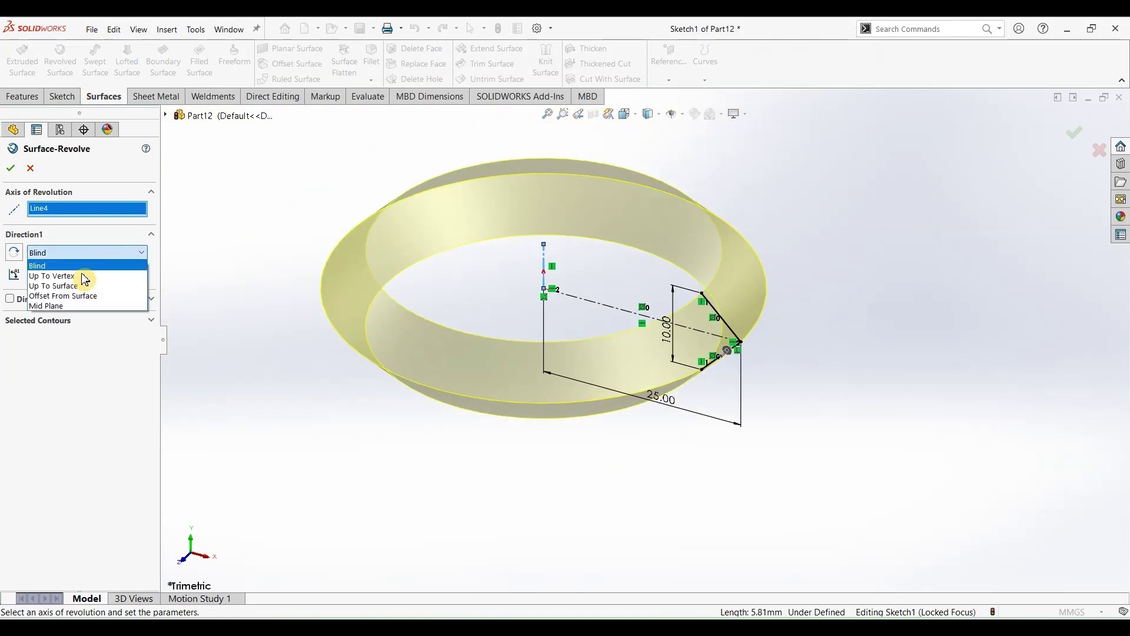
pyautogui.click(80, 293)
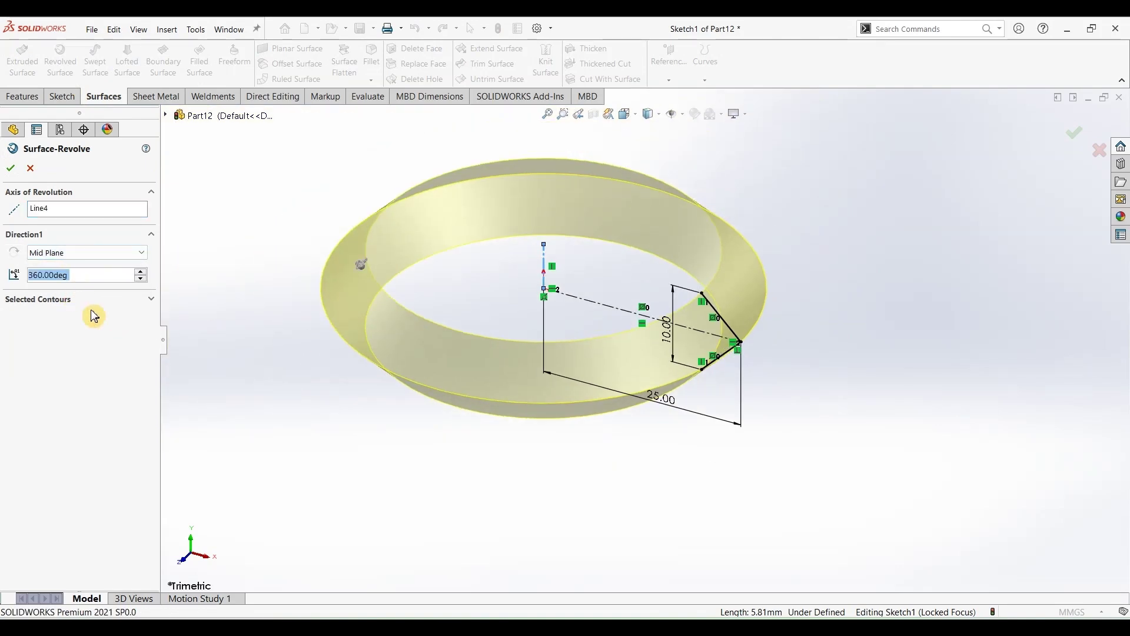
pyautogui.write('180')
pyautogui.press('Return')
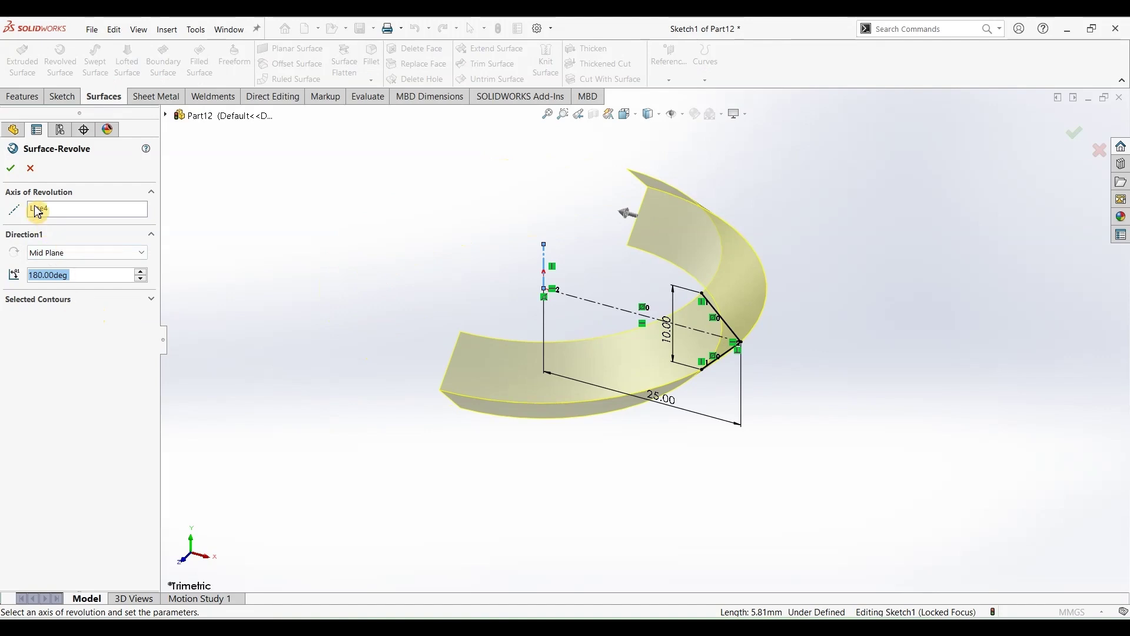
pyautogui.click(11, 169)
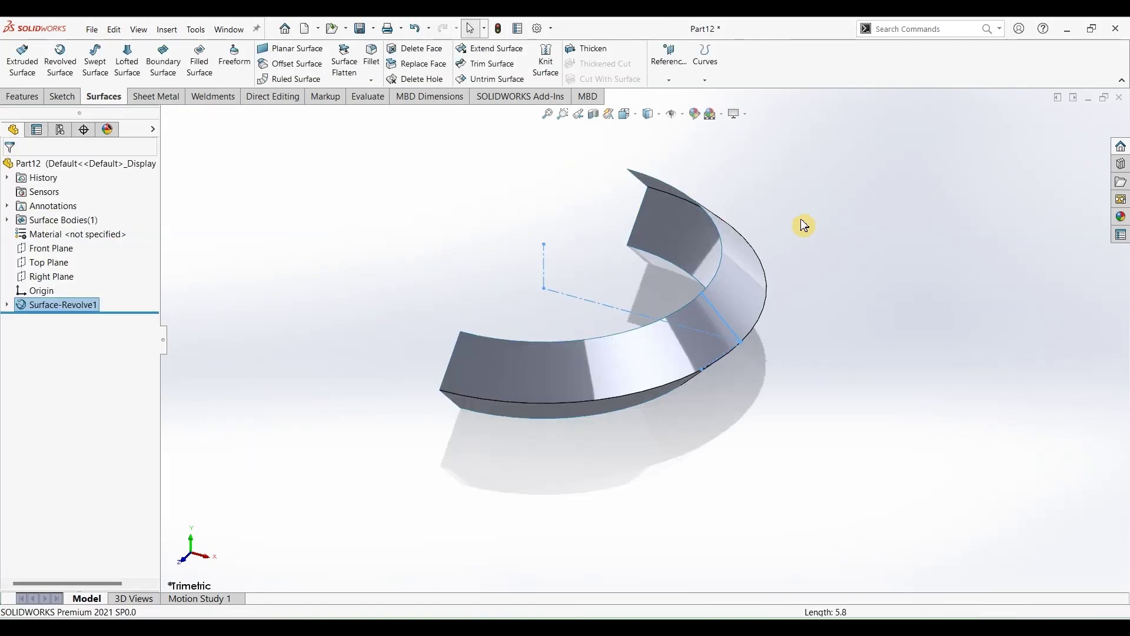
# - Start a sketch on the Top Plane and draw a V of two lines, about 14.5 mm and 11.9 mm long, opening toward the origin
pyautogui.press('z')
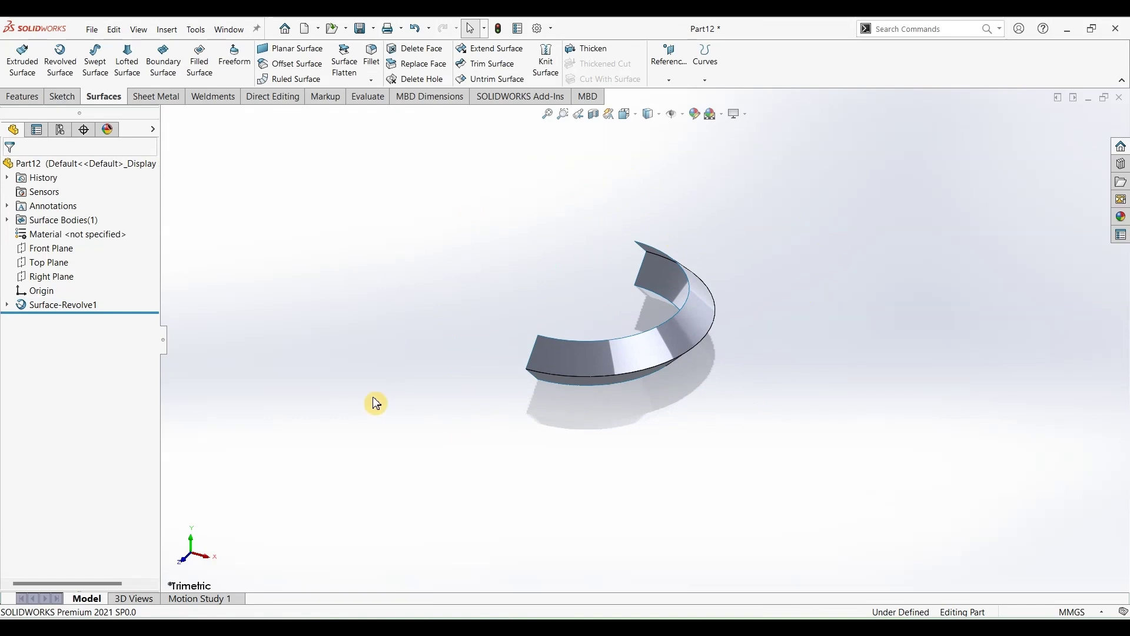
pyautogui.click(64, 262)
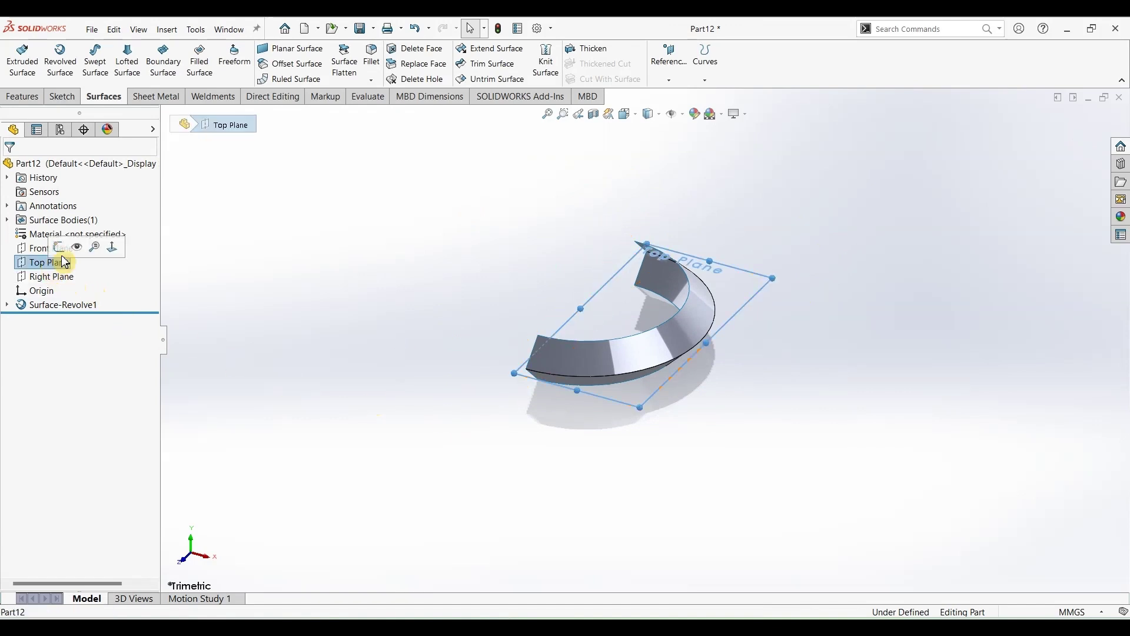
pyautogui.click(62, 96)
pyautogui.click(18, 56)
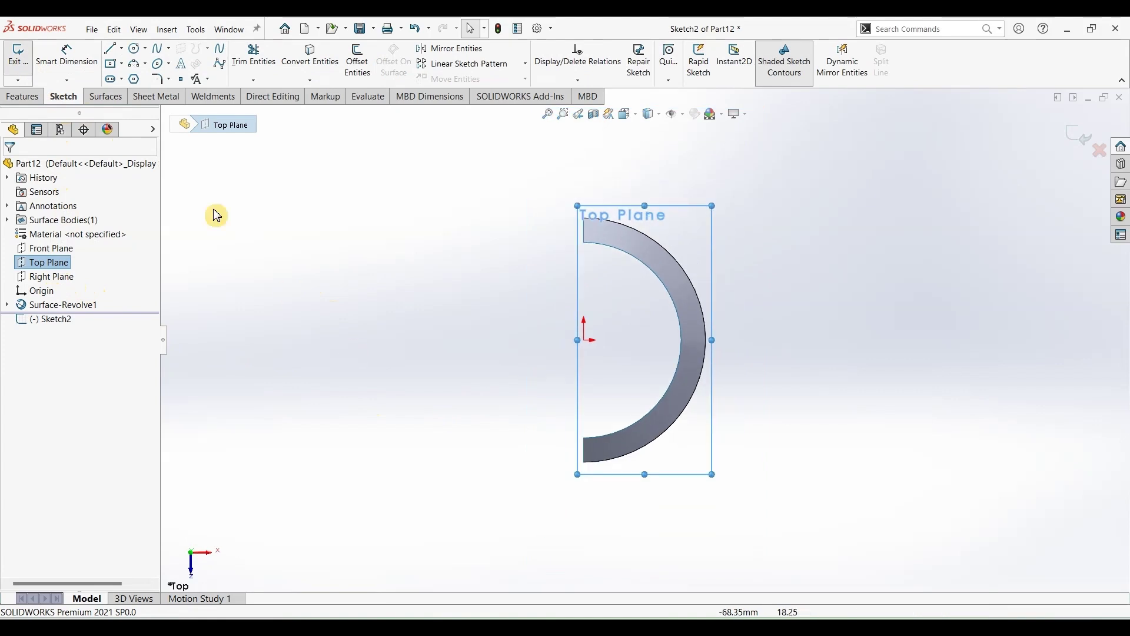
pyautogui.click(109, 48)
pyautogui.click(432, 286)
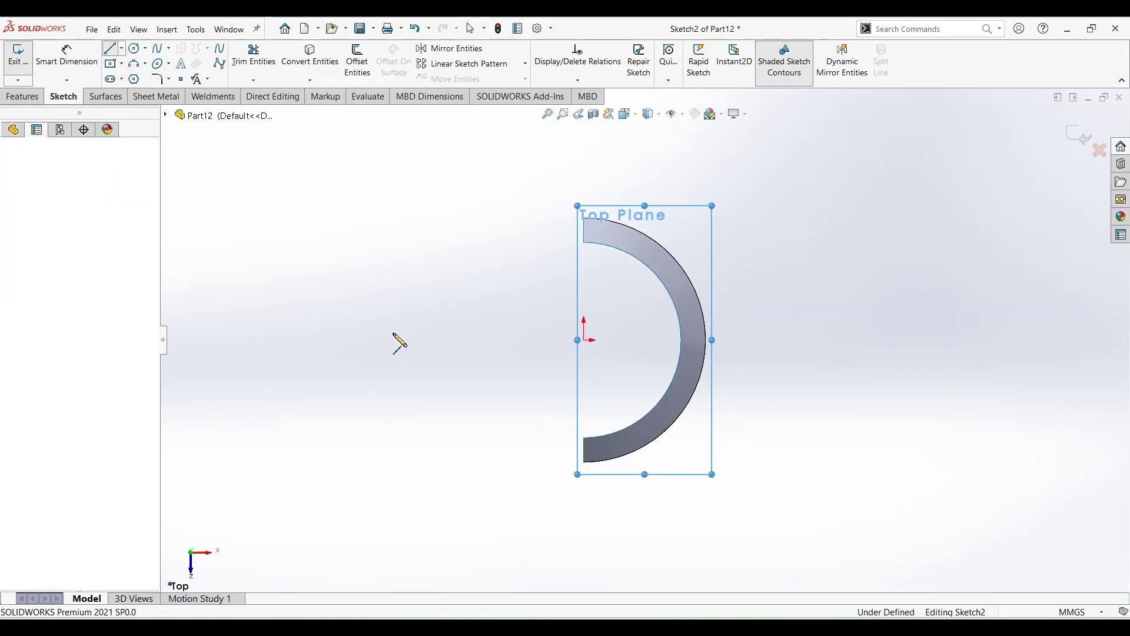
pyautogui.click(388, 339)
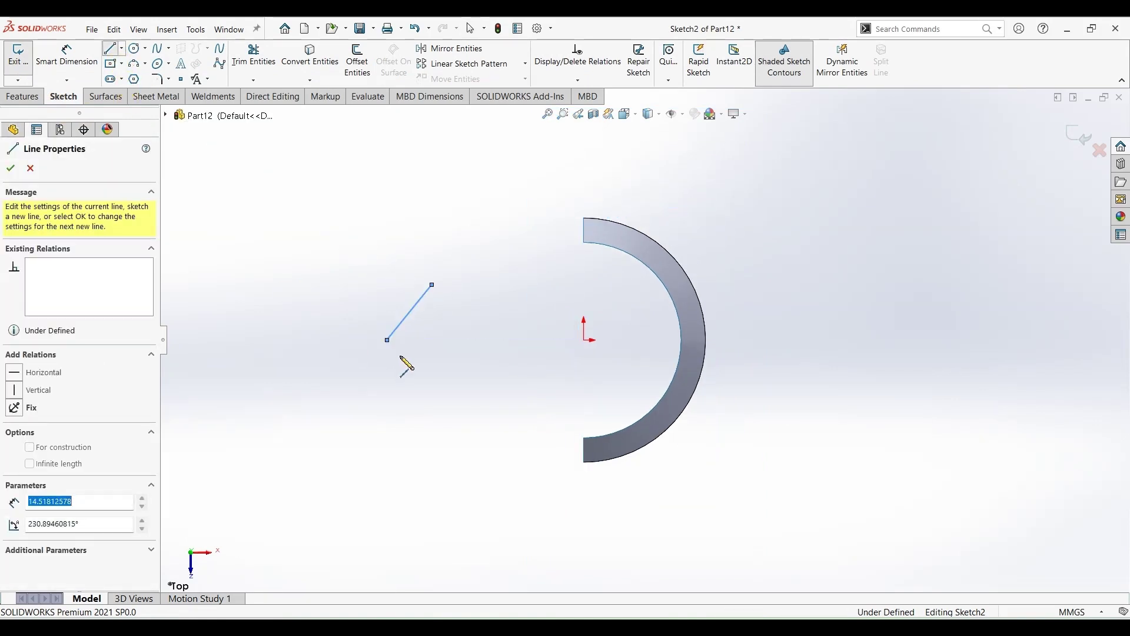
pyautogui.click(422, 385)
pyautogui.press('Escape')
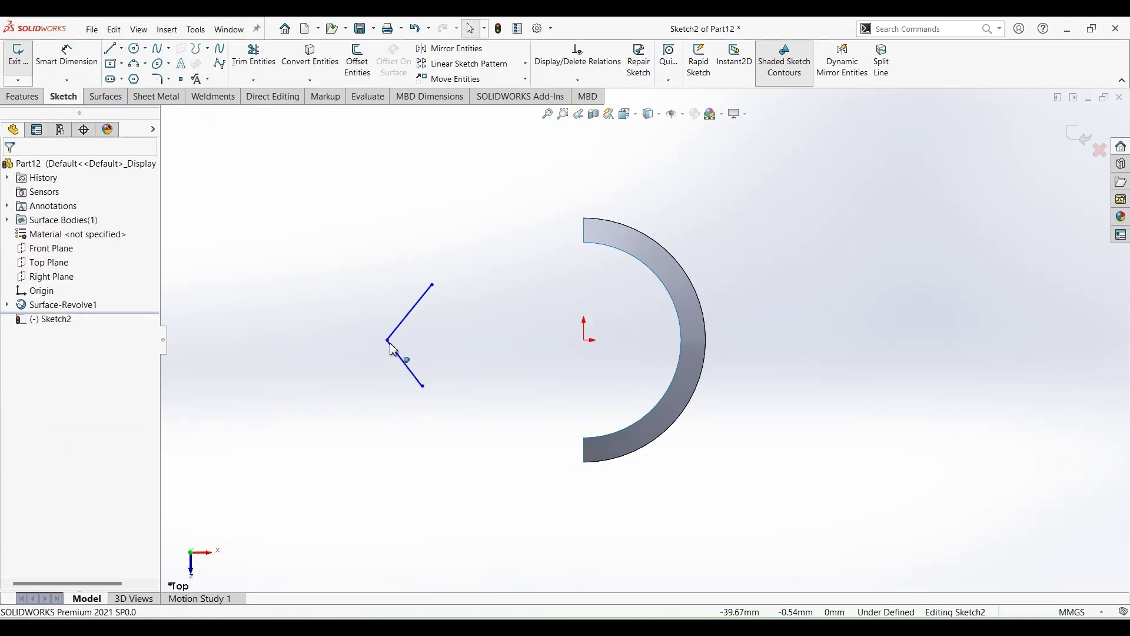
# - Add a horizontal relation between the new V's vertex and the origin
pyautogui.click(387, 340)
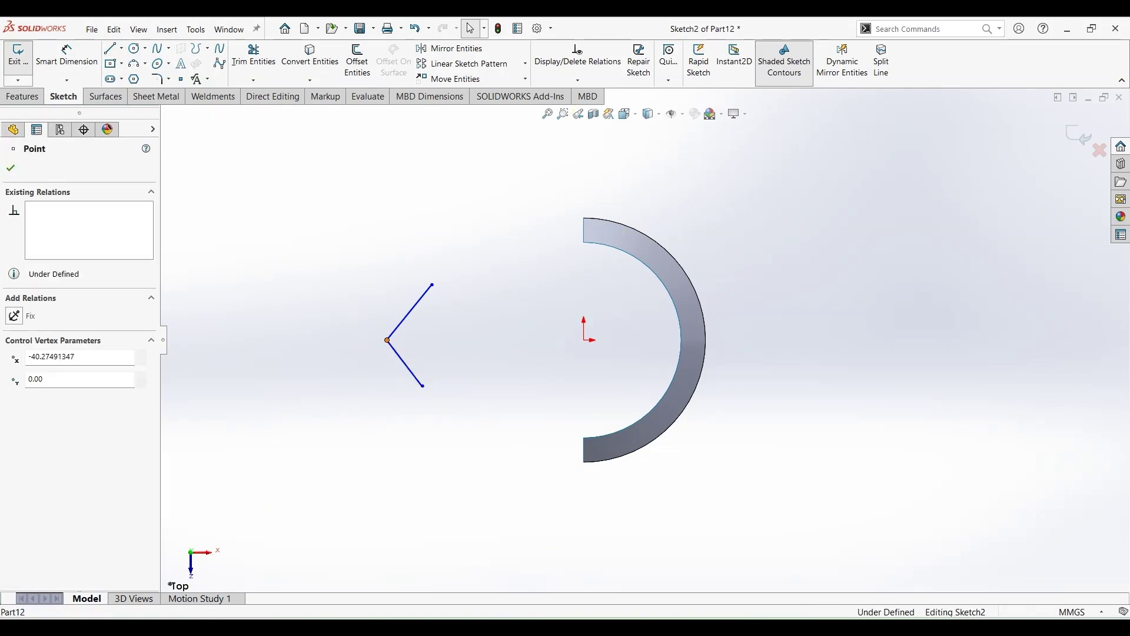
pyautogui.keyDown('ctrl'); pyautogui.click(584, 340); pyautogui.keyUp('ctrl')
pyautogui.click(620, 288)
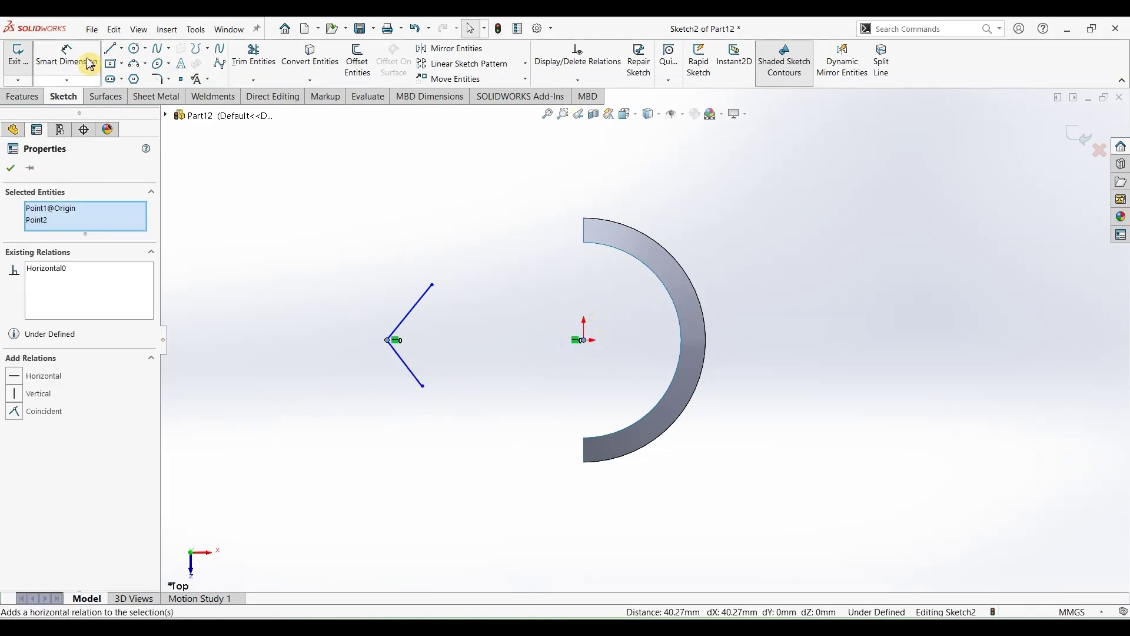
# - Draw a horizontal centerline about 40 mm long from the V's vertex to the origin and a vertical centerline upward from the origin
pyautogui.click(121, 49)
pyautogui.click(139, 78)
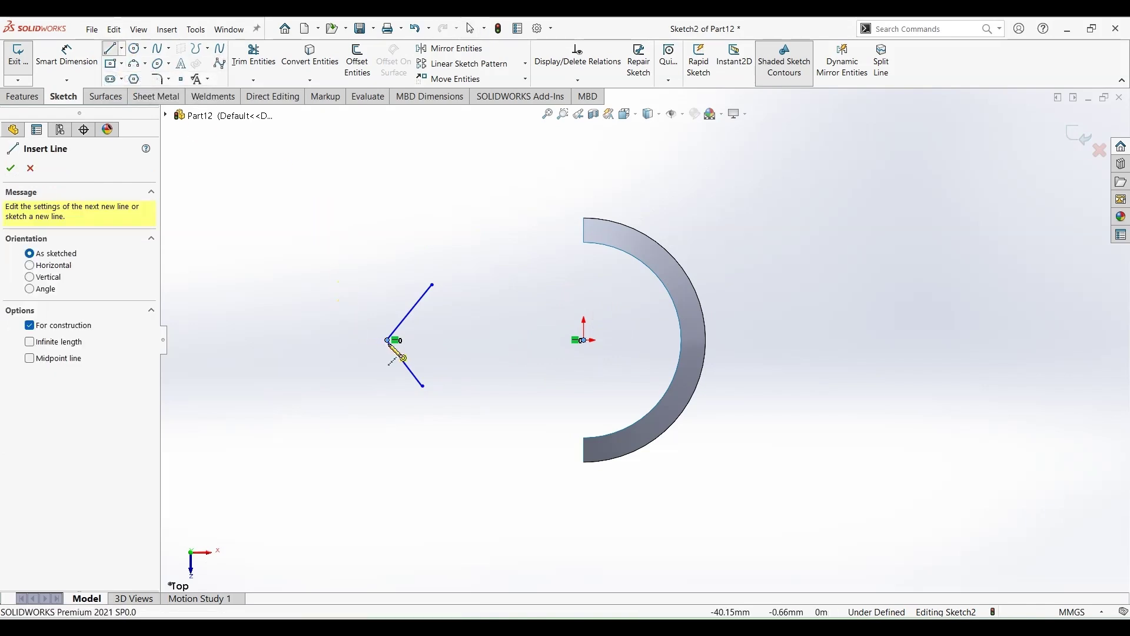
pyautogui.click(387, 340)
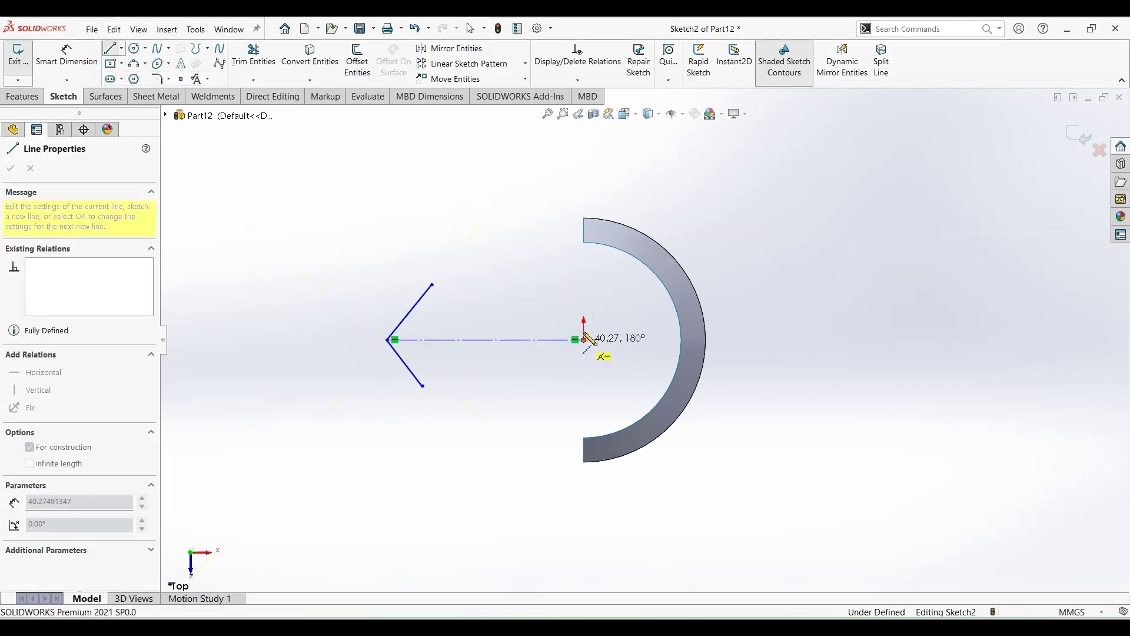
pyautogui.click(585, 340)
pyautogui.doubleClick(584, 184)
pyautogui.press('Escape')
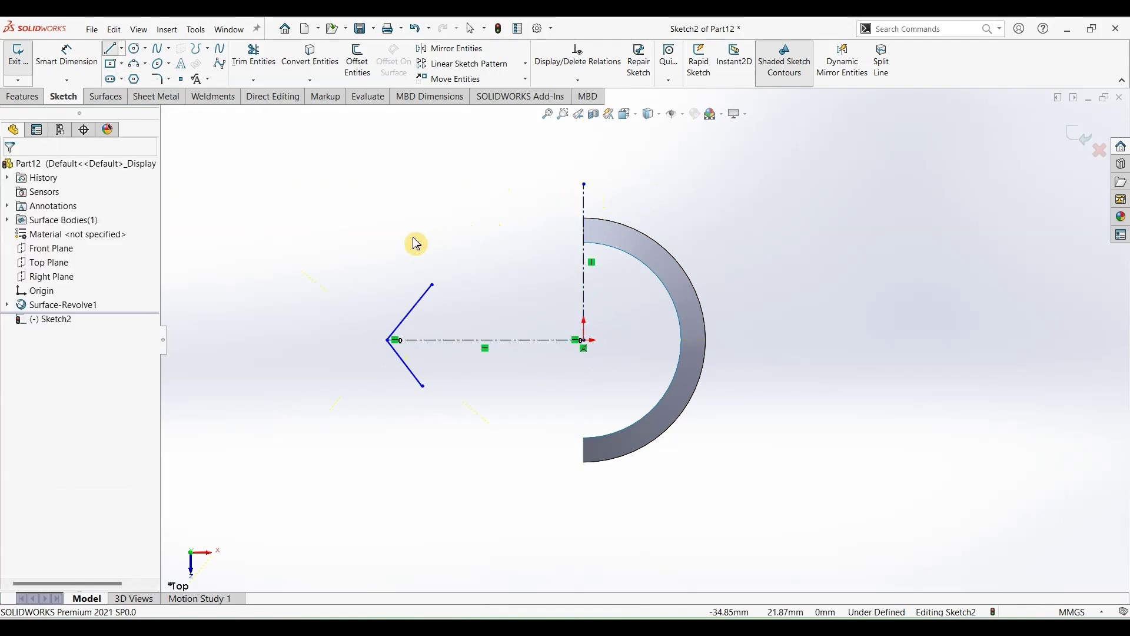
# - Make the two V lines symmetric about the horizontal centerline
pyautogui.click(427, 339)
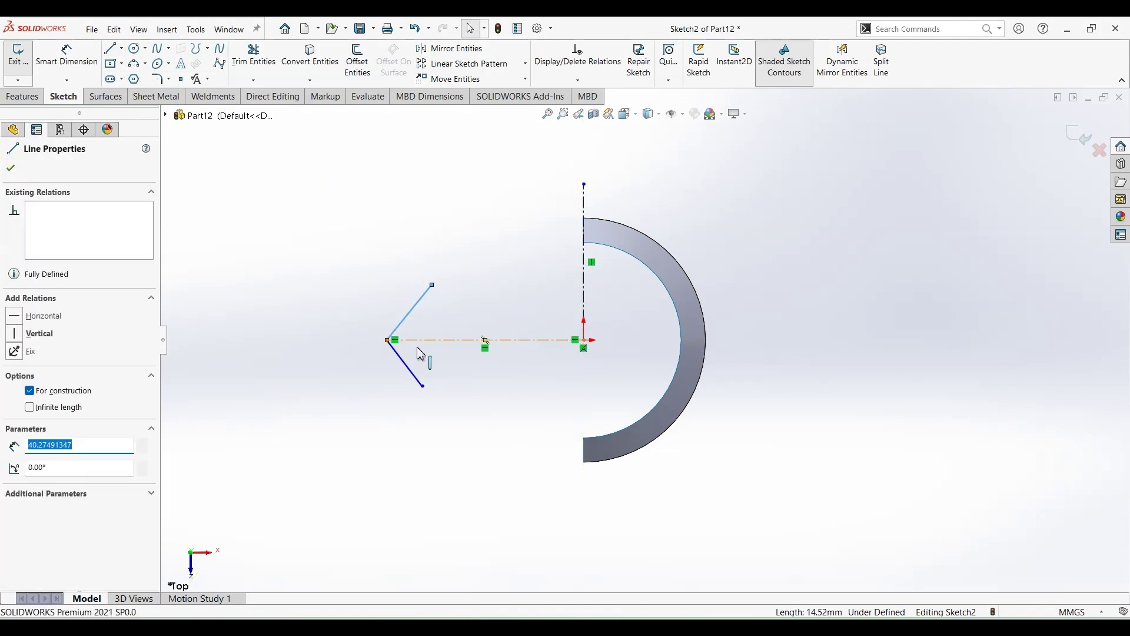
pyautogui.keyDown('ctrl'); pyautogui.click(410, 372); pyautogui.keyUp('ctrl')
pyautogui.keyDown('ctrl'); pyautogui.click(409, 368); pyautogui.keyUp('ctrl')
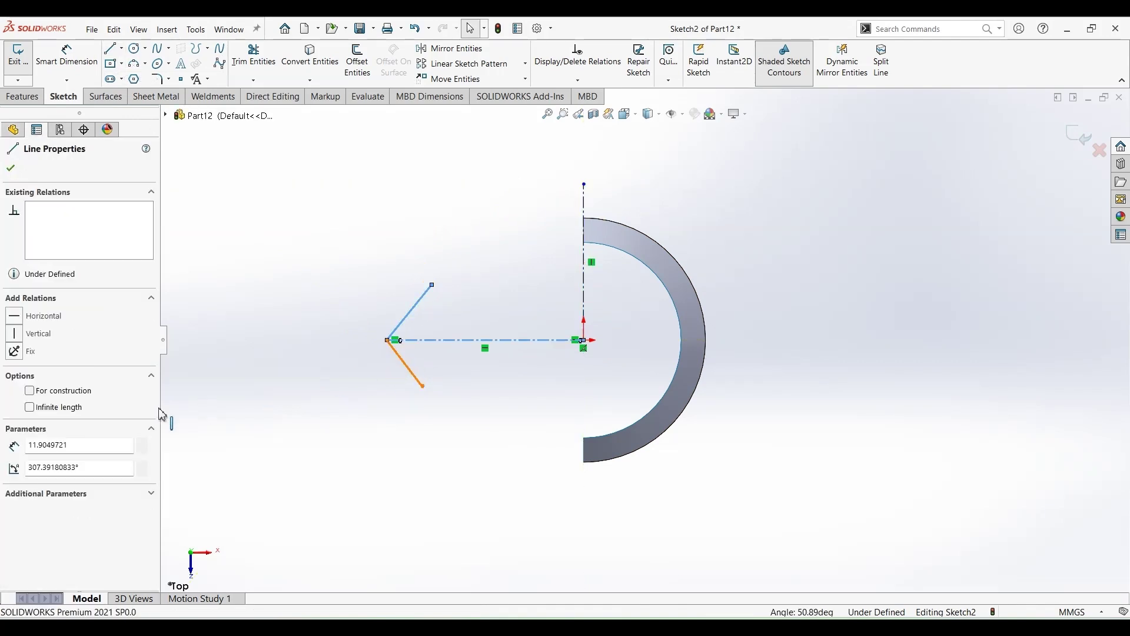
pyautogui.click(16, 478)
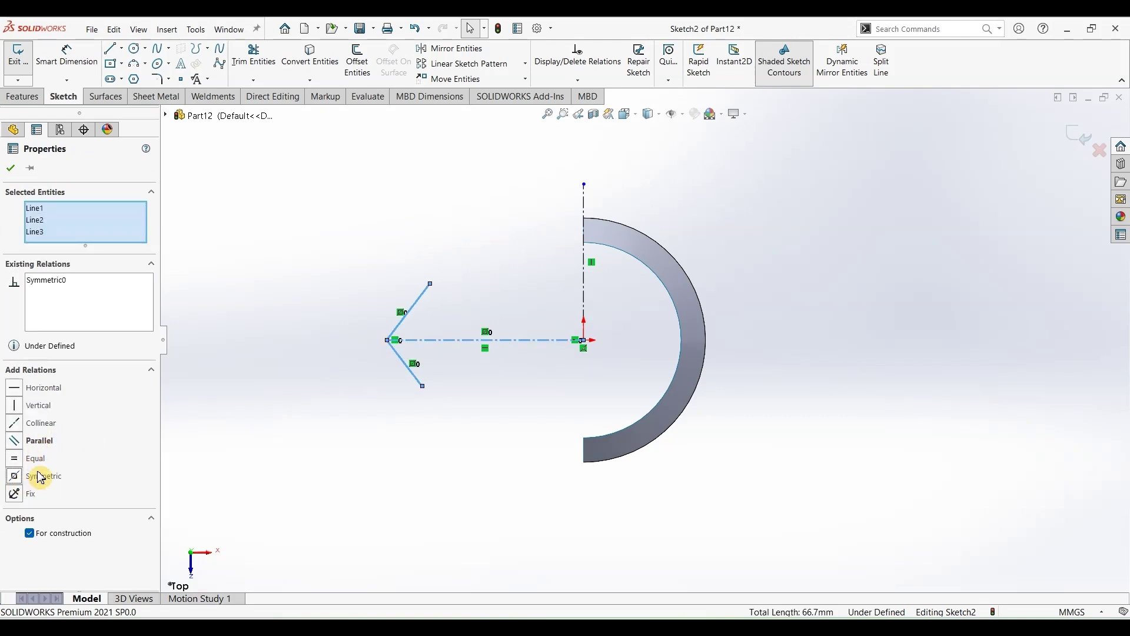
pyautogui.click(12, 171)
# - Dimension the vertical distance between the V's two open ends as 10 mm
pyautogui.click(67, 56)
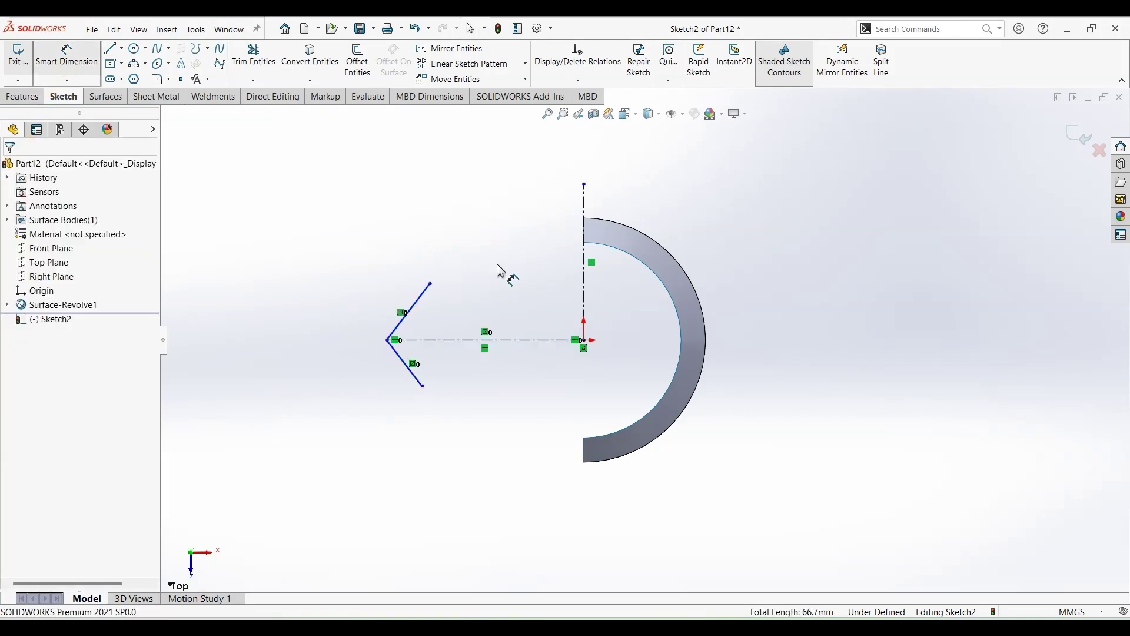
pyautogui.click(431, 285)
pyautogui.click(424, 388)
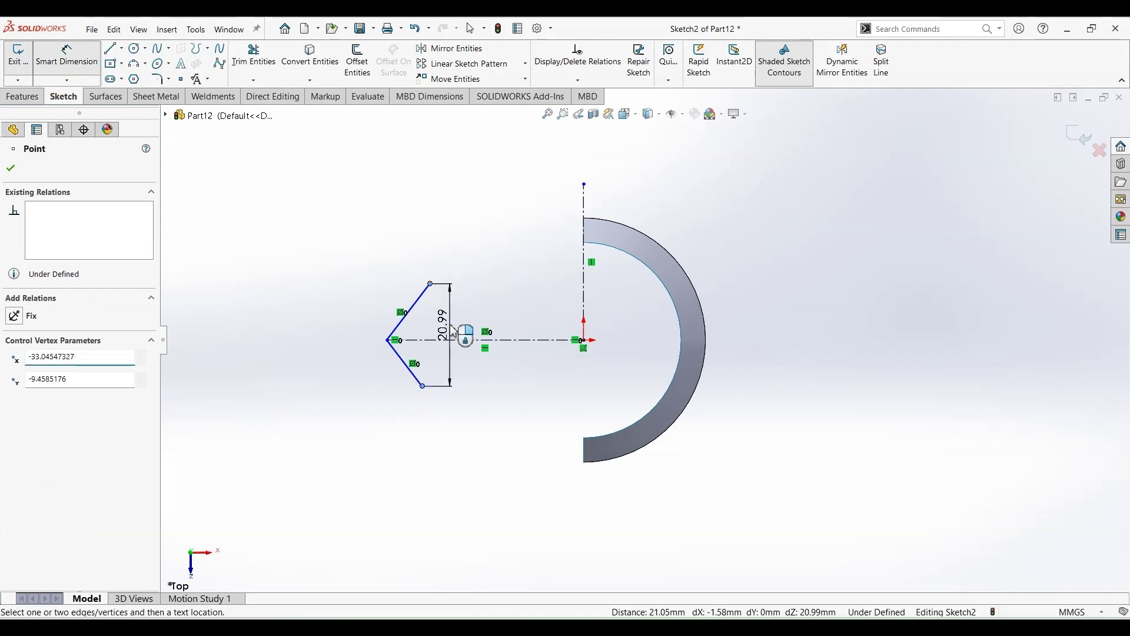
pyautogui.click(452, 332)
pyautogui.write('10')
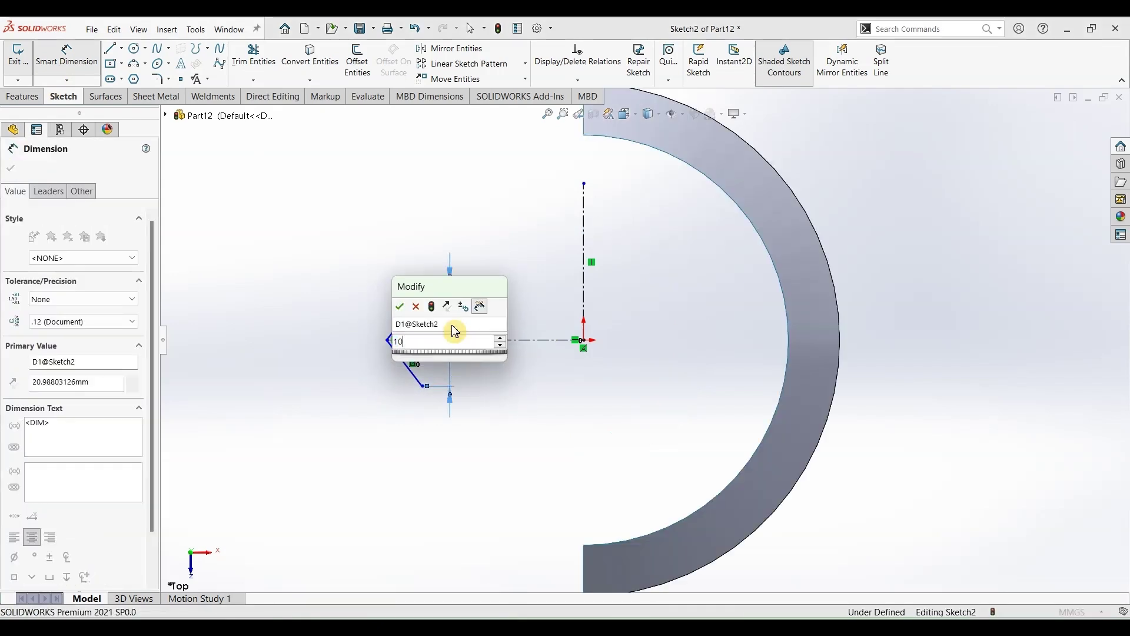
pyautogui.press('Return')
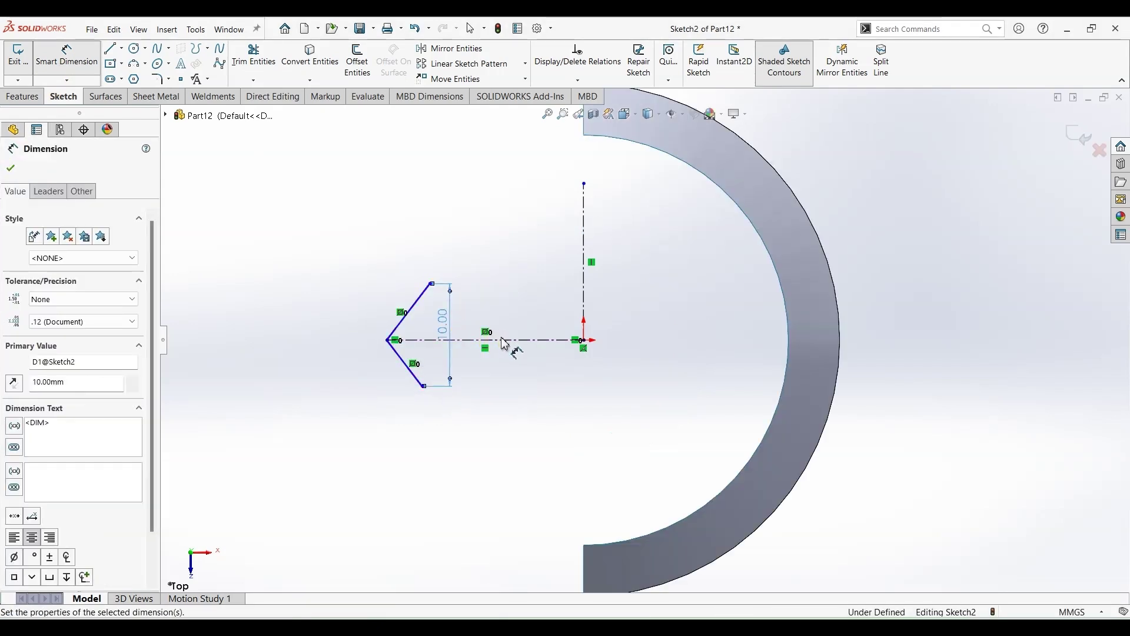
# - Dimension the horizontal centerline between the V's vertex and the origin as 25 mm
pyautogui.click(511, 342)
pyautogui.click(484, 465)
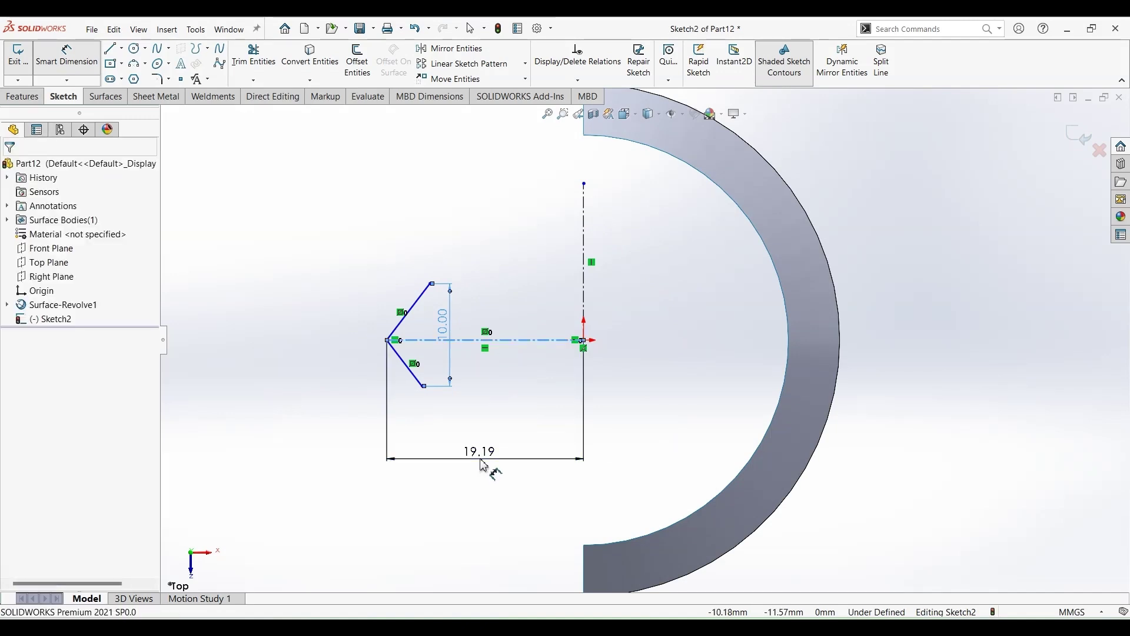
pyautogui.write('25')
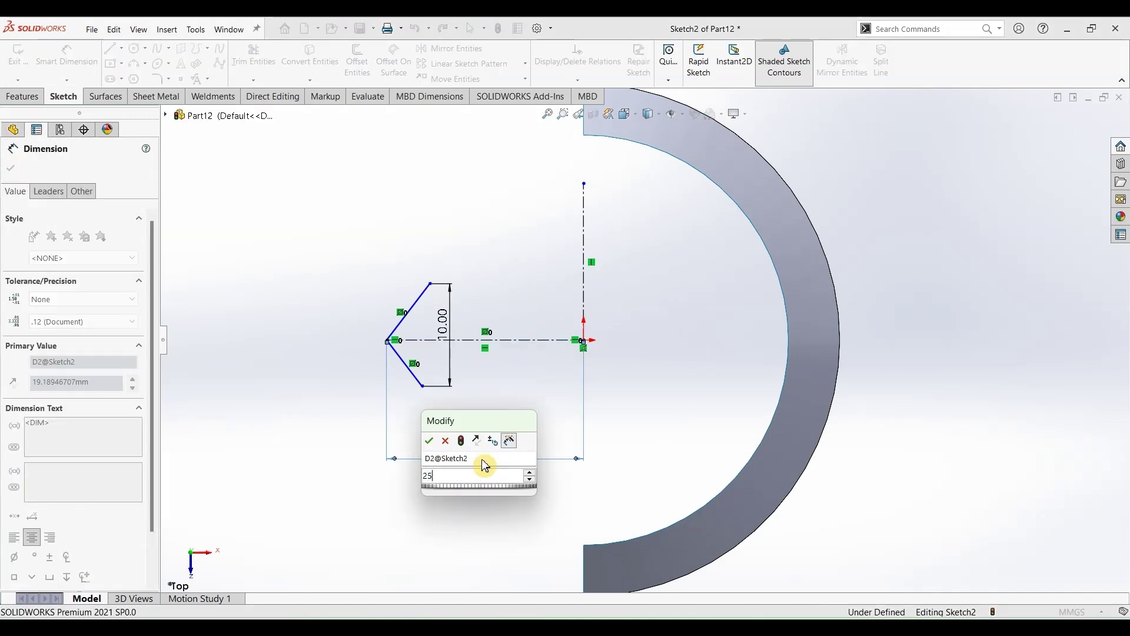
pyautogui.press('Return')
pyautogui.press('Escape')
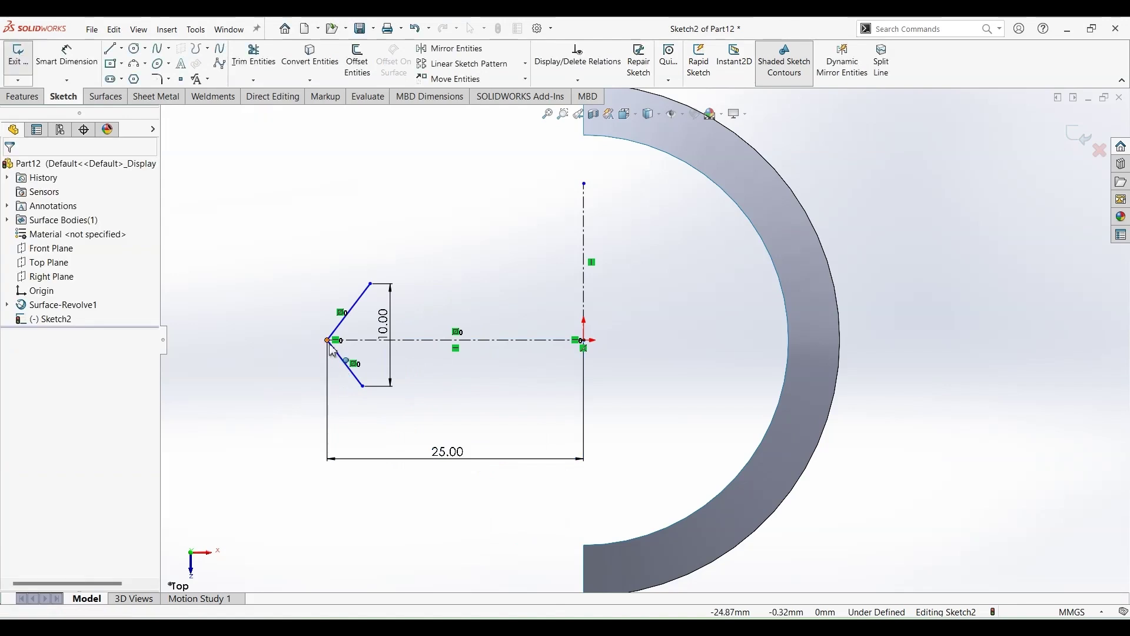
# - Add a vertical relation between the two open endpoints of the V
pyautogui.moveTo(328, 341); pyautogui.dragTo(343, 360)
pyautogui.click(378, 296)
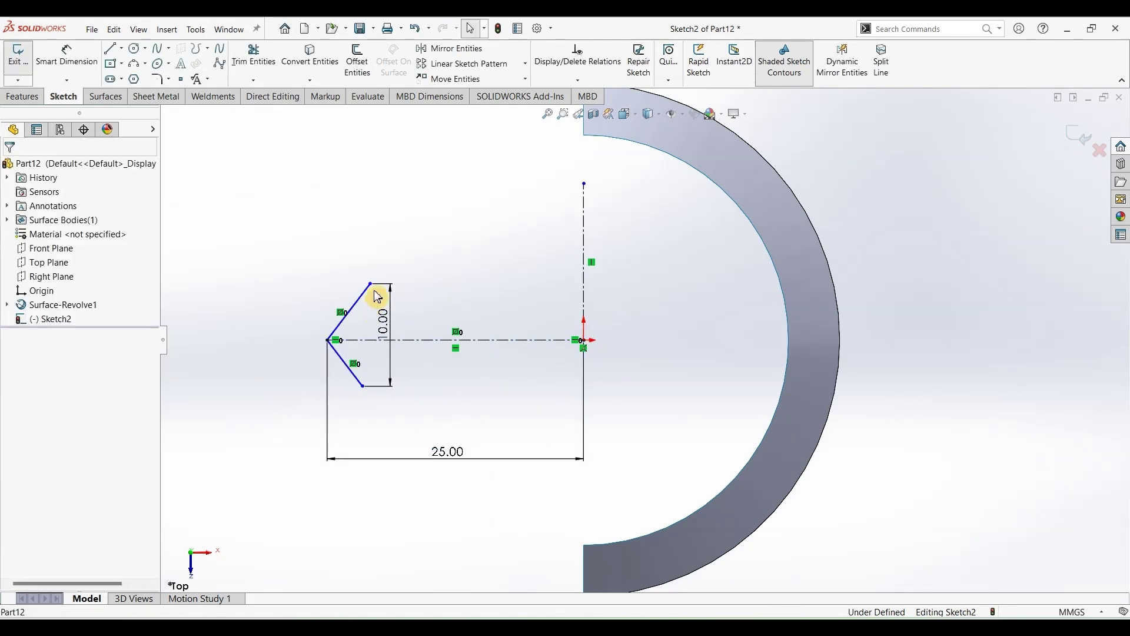
pyautogui.moveTo(371, 285); pyautogui.dragTo(375, 288)
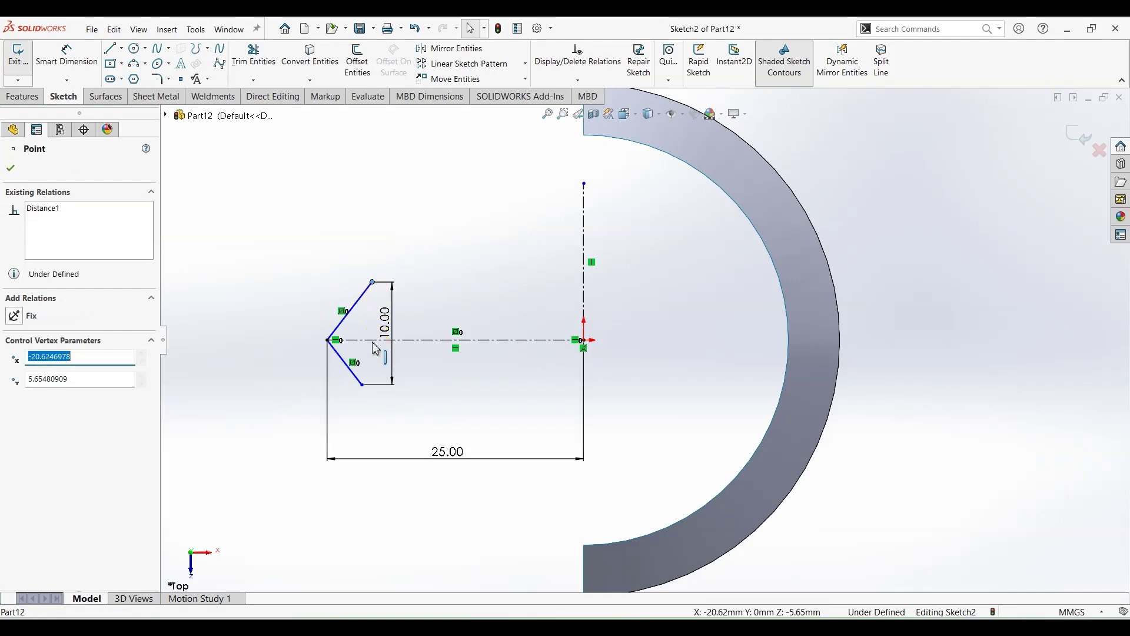
pyautogui.keyDown('ctrl'); pyautogui.click(362, 387); pyautogui.keyUp('ctrl')
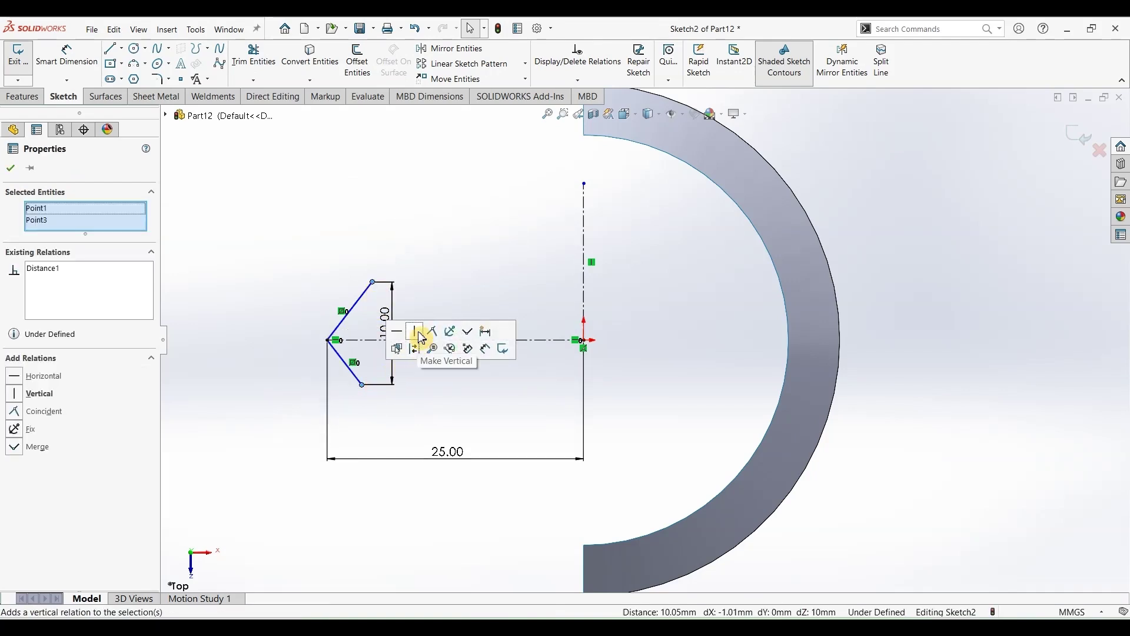
pyautogui.click(422, 337)
pyautogui.click(371, 376)
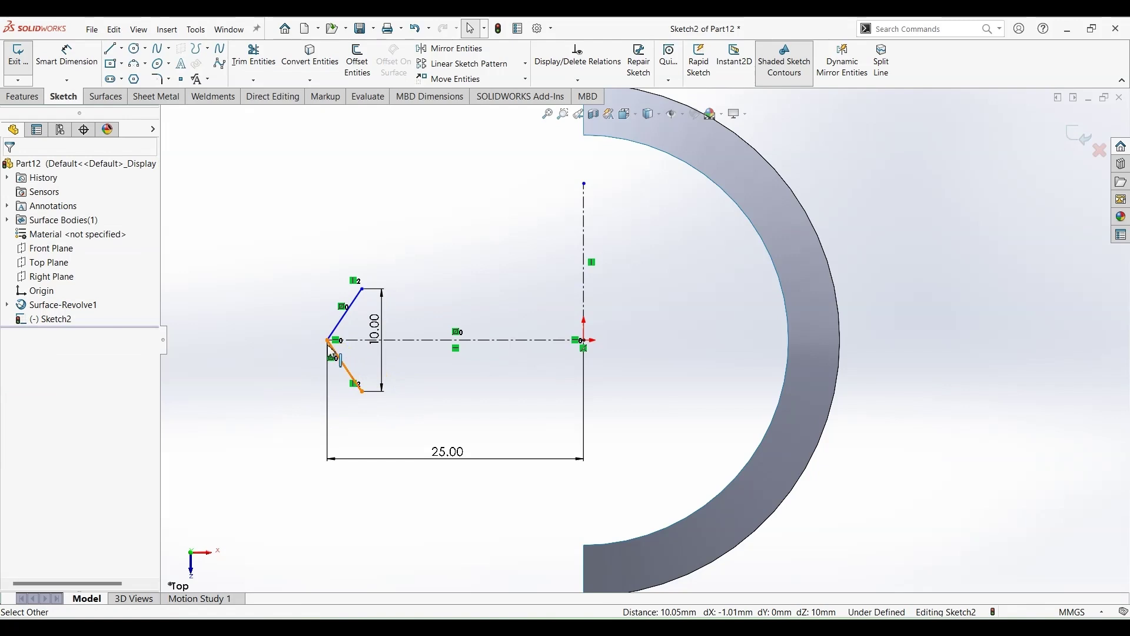
# - Make the two V lines perpendicular to each other
pyautogui.moveTo(361, 288)
pyautogui.mouseDown()
pyautogui.moveTo(371, 281)
pyautogui.moveTo(331, 277)
pyautogui.moveTo(383, 268)
pyautogui.moveTo(391, 289)
pyautogui.mouseUp()
pyautogui.click(370, 312)
pyautogui.click(360, 318)
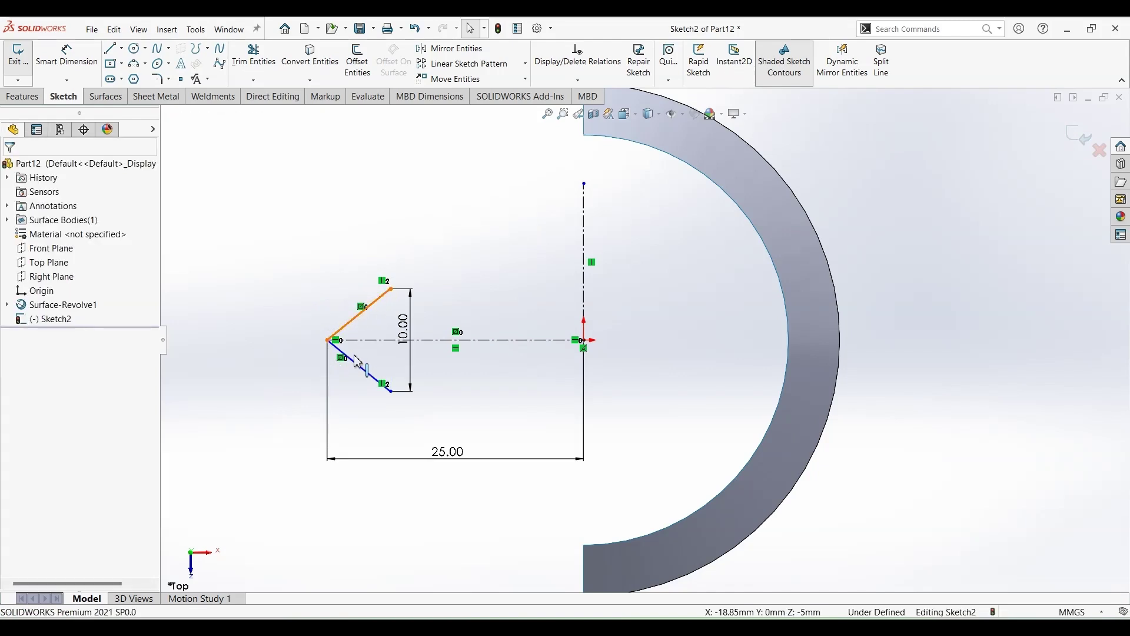
pyautogui.keyDown('ctrl'); pyautogui.click(354, 361); pyautogui.keyUp('ctrl')
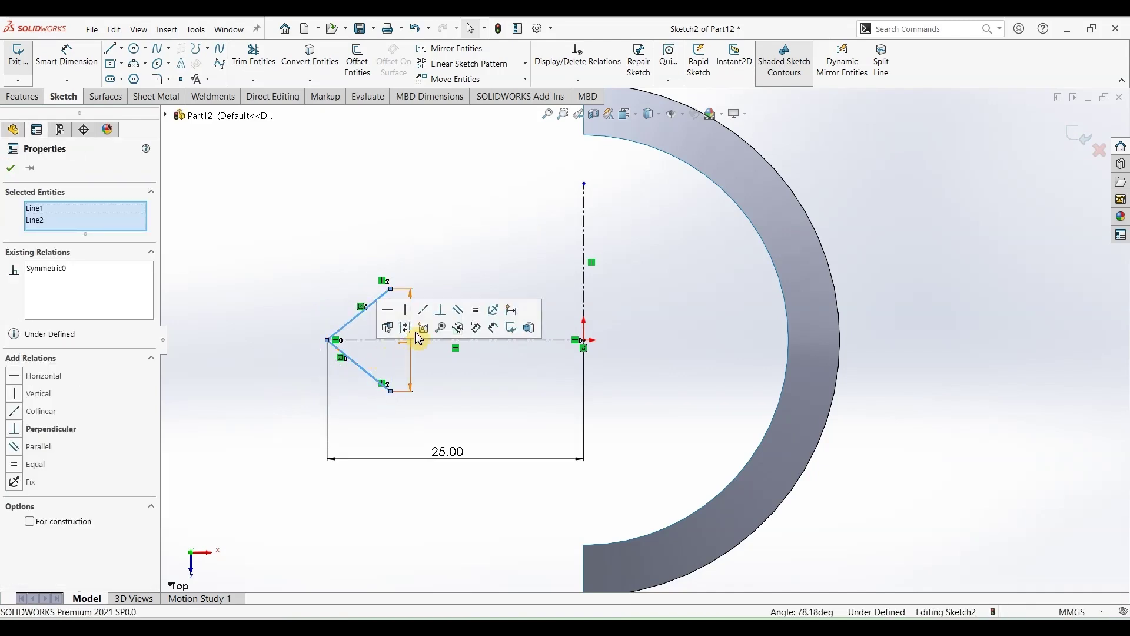
pyautogui.click(443, 322)
pyautogui.click(436, 303)
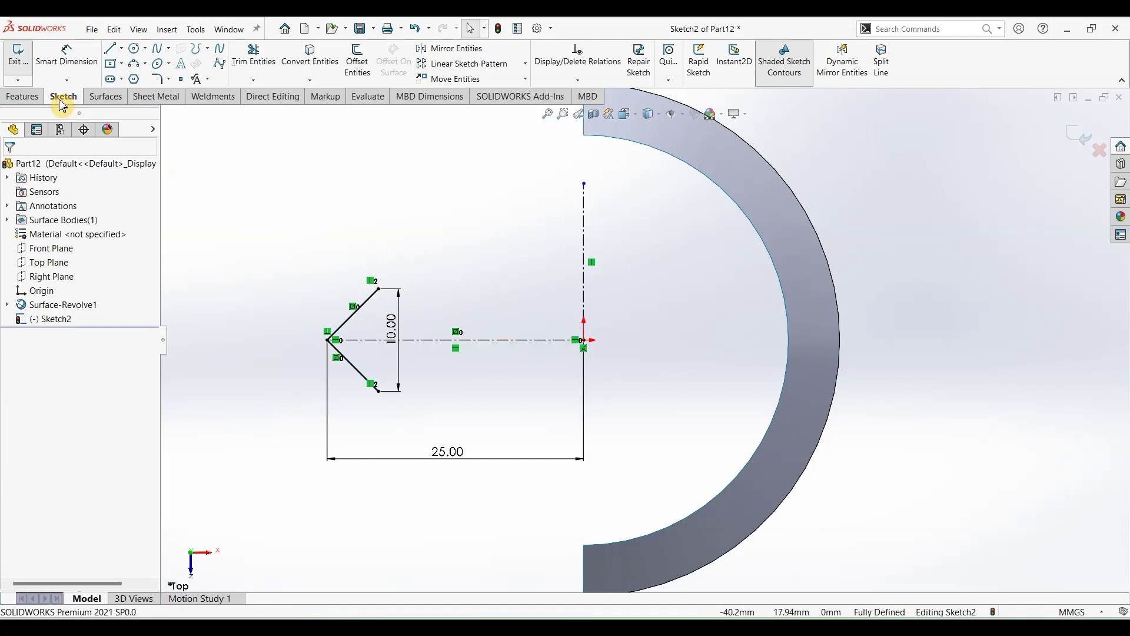
# - Revolve the V profile as a surface about the vertical centerline, mid-plane, through 180 degrees
pyautogui.click(105, 98)
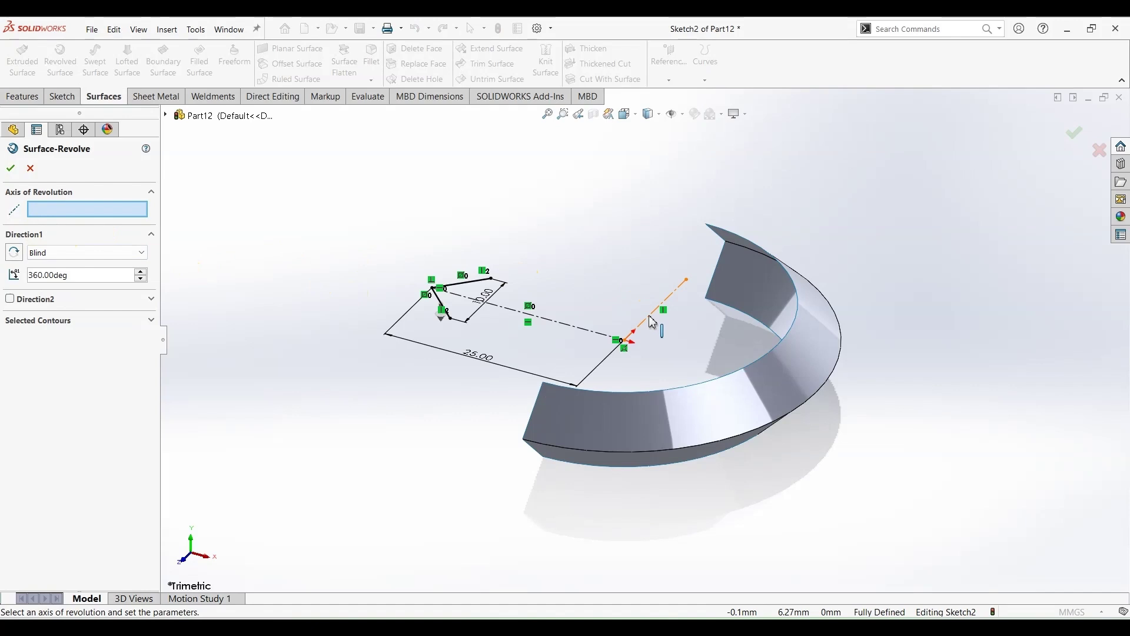
pyautogui.press('Escape')
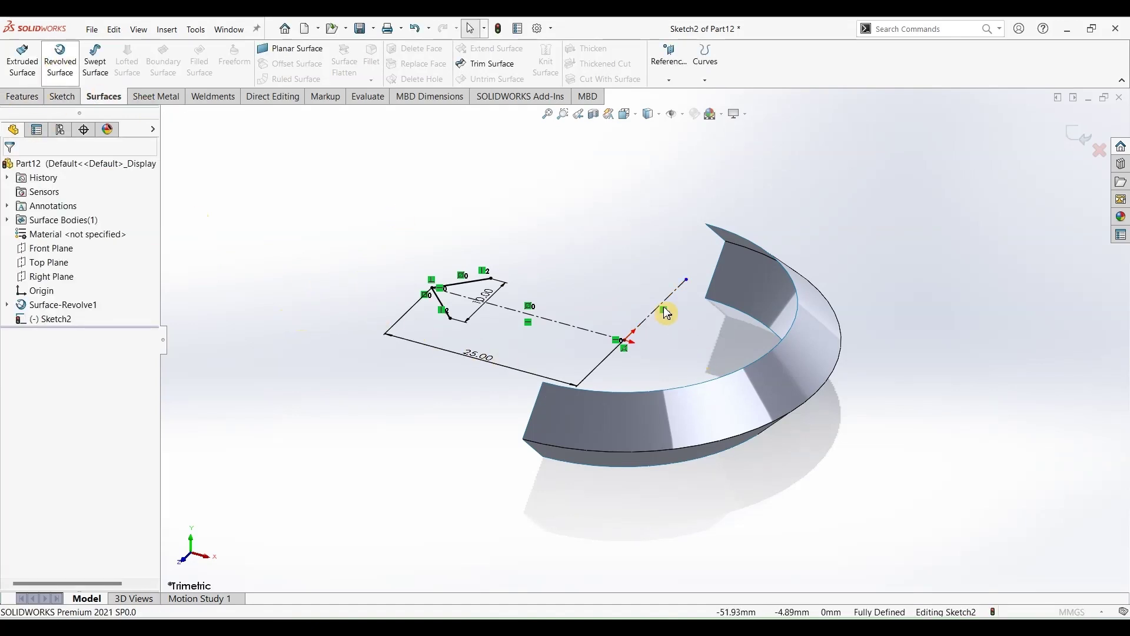
pyautogui.click(671, 304)
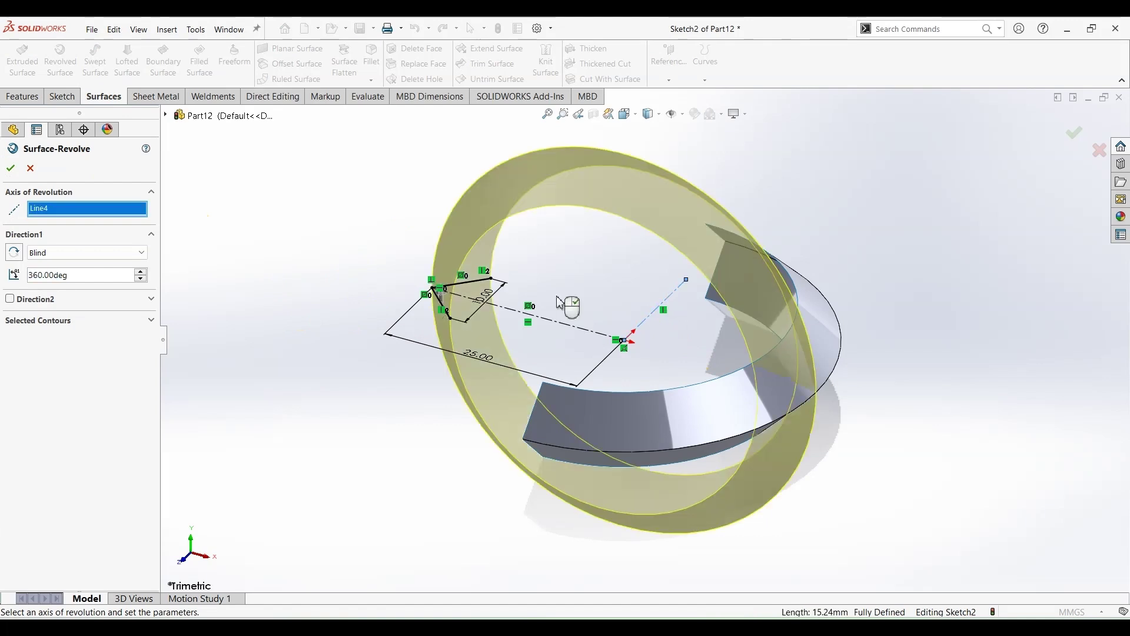
pyautogui.click(78, 254)
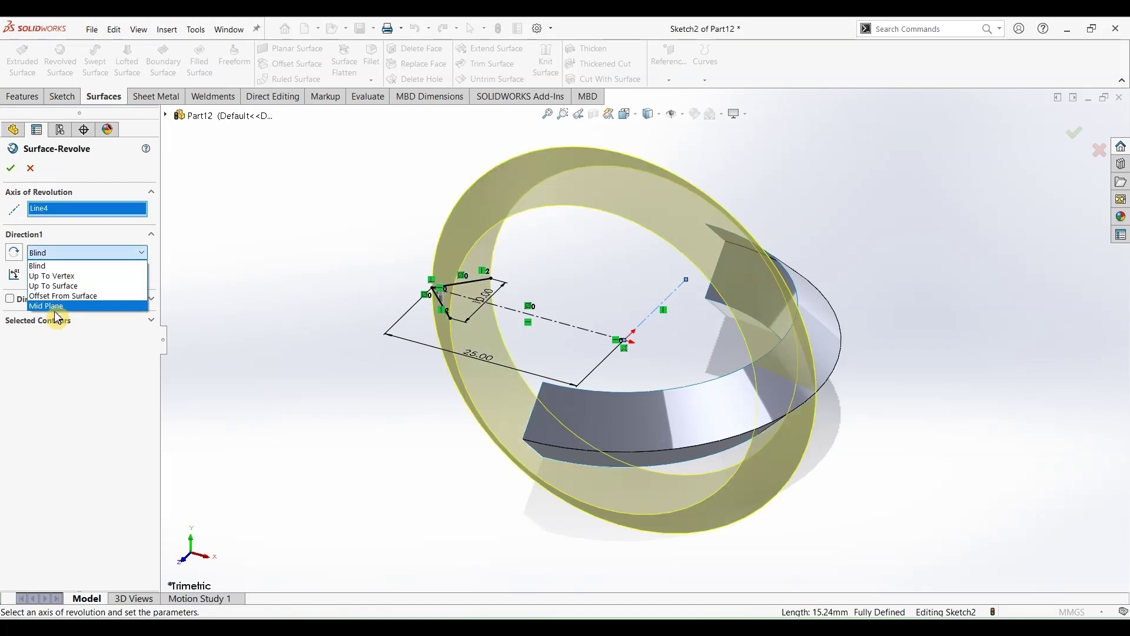
pyautogui.click(74, 303)
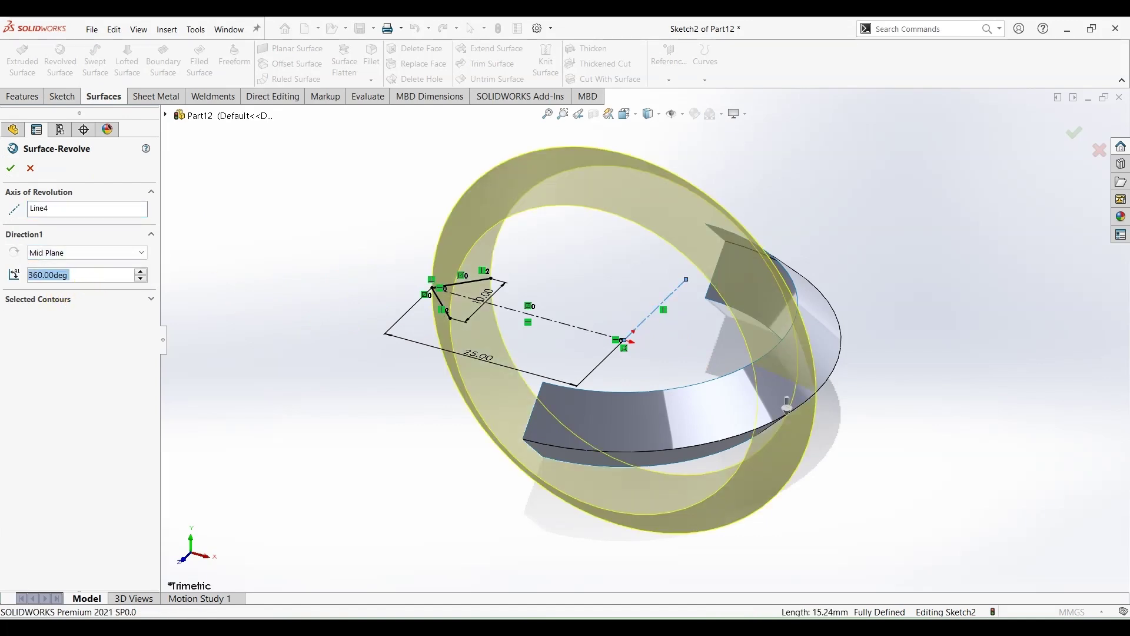
pyautogui.write('180')
pyautogui.press('Return')
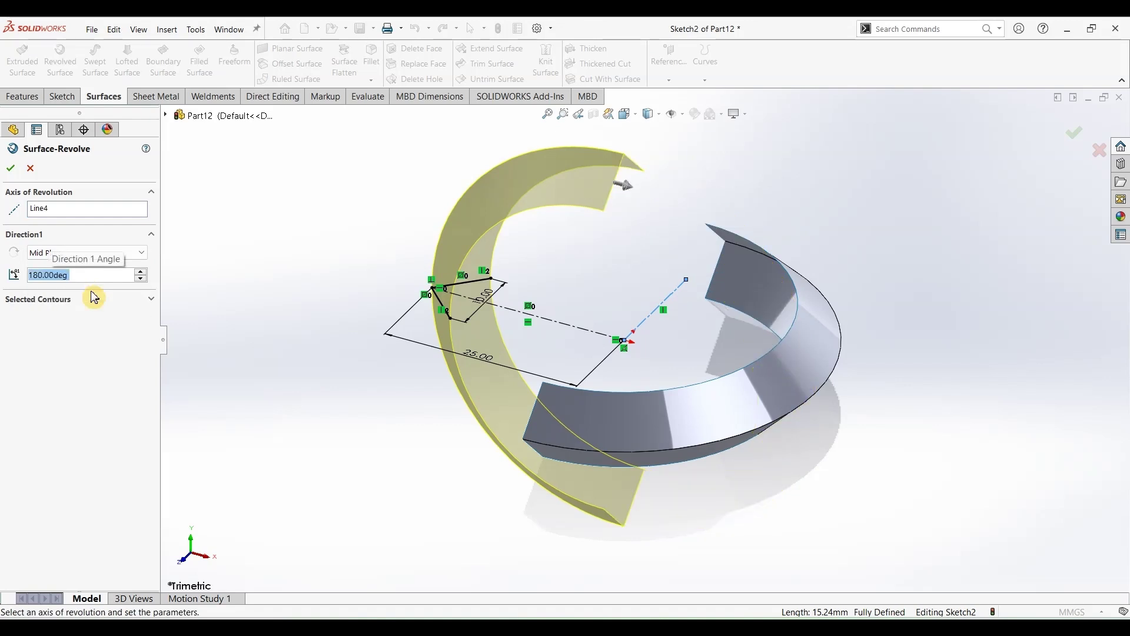
pyautogui.click(11, 168)
pyautogui.click(878, 206)
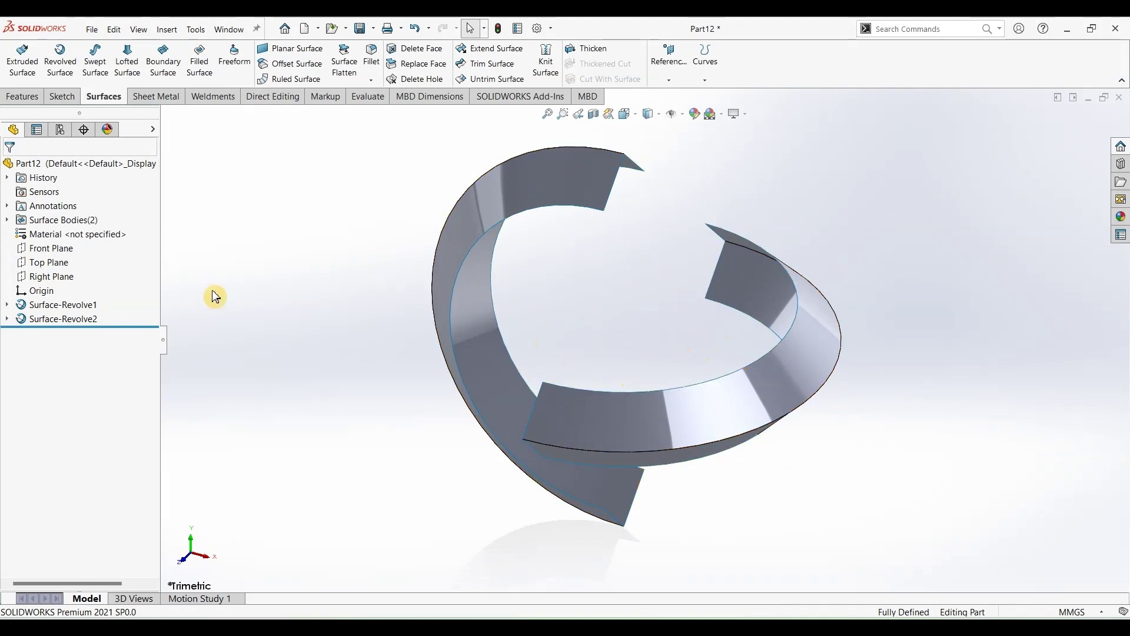
# - Start a sketch on the Right Plane and check the connecting arcs in the Part 278 PDF drawing
pyautogui.click(47, 276)
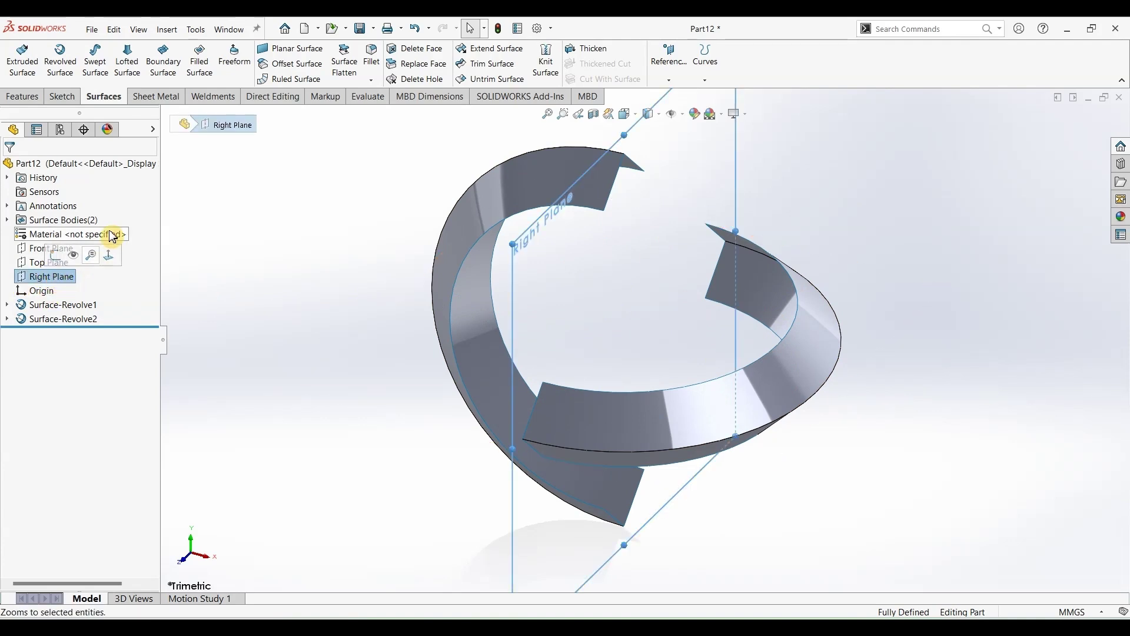
pyautogui.click(62, 97)
pyautogui.click(18, 57)
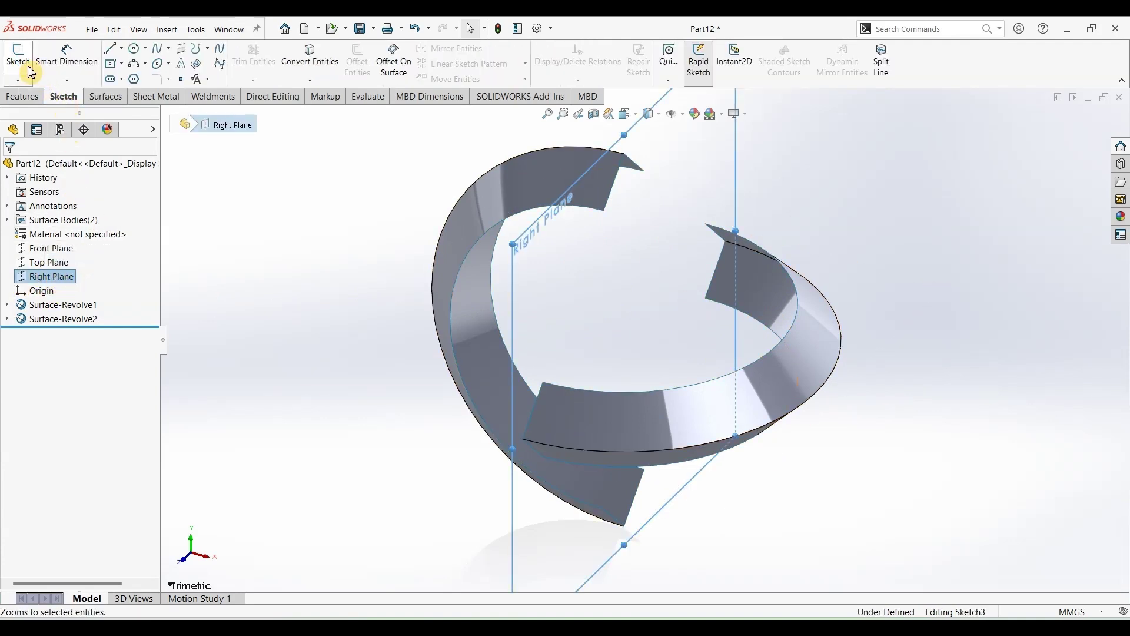
pyautogui.hotkey('alt', 'Tab')
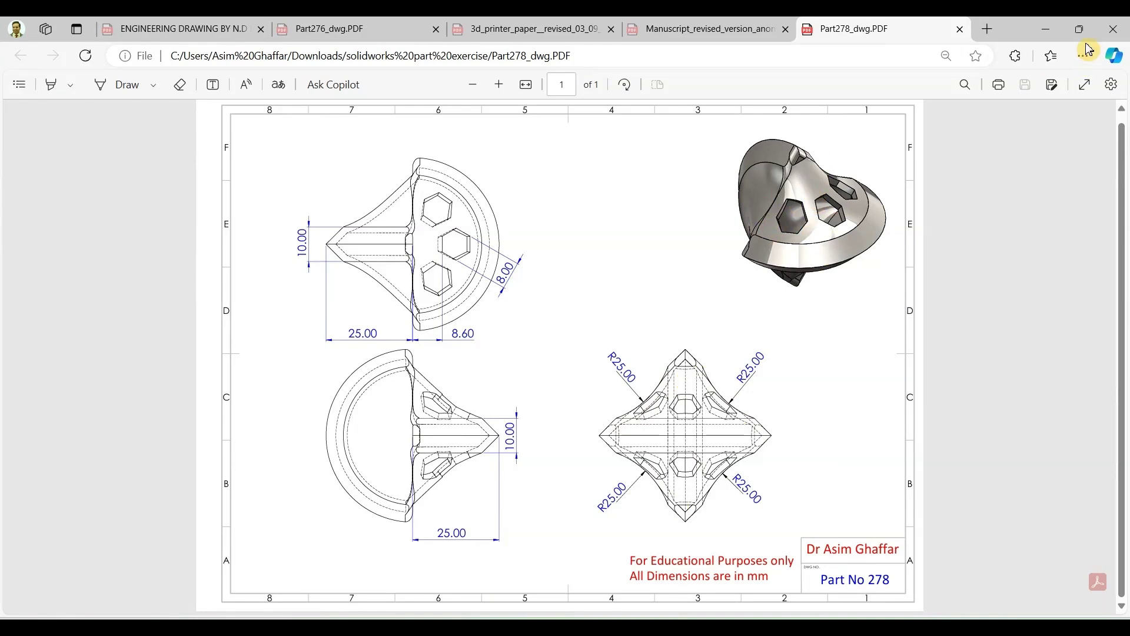
pyautogui.click(1046, 29)
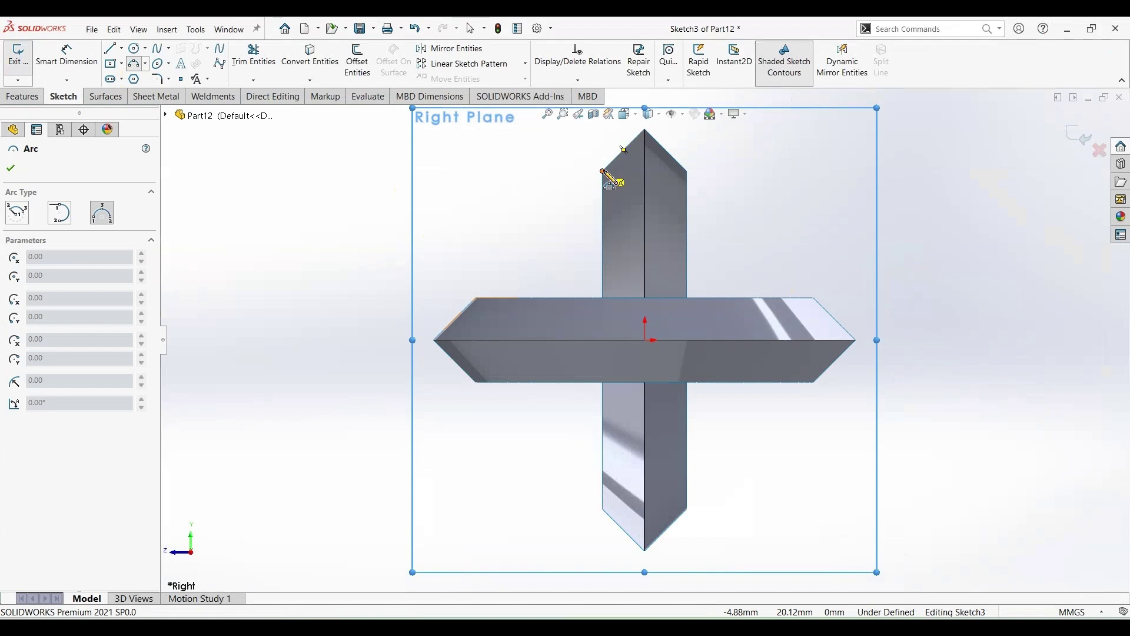
# - Sketch two inward-curving 3-point arcs, about 24 mm and 20 mm radius, joining the upper corners of the vertical and horizontal V surfaces
pyautogui.click(604, 172)
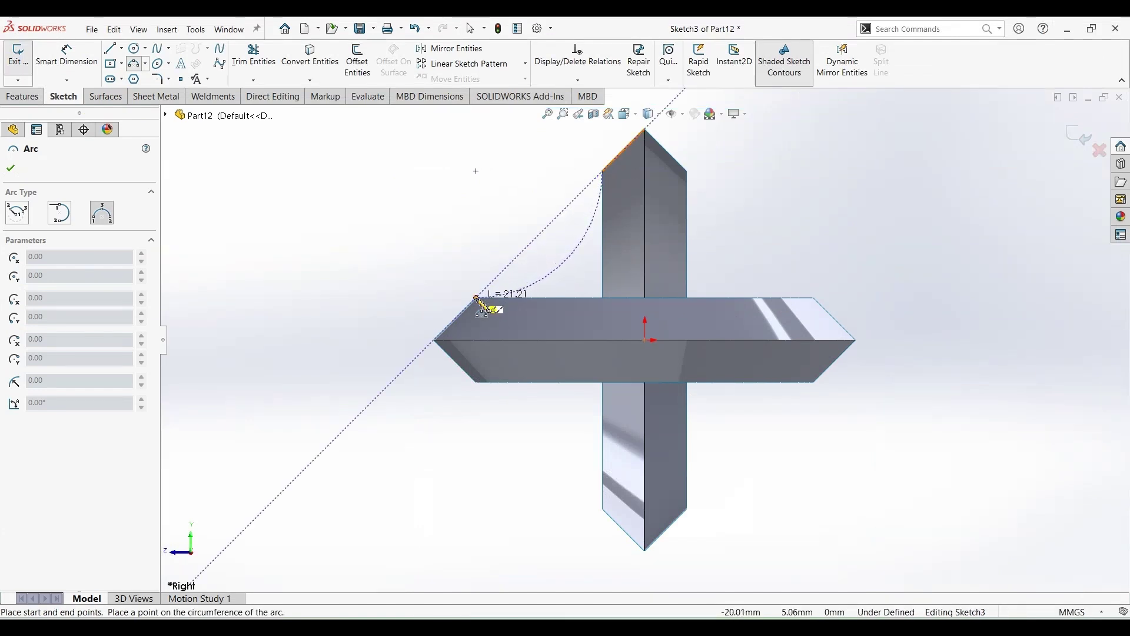
pyautogui.click(476, 297)
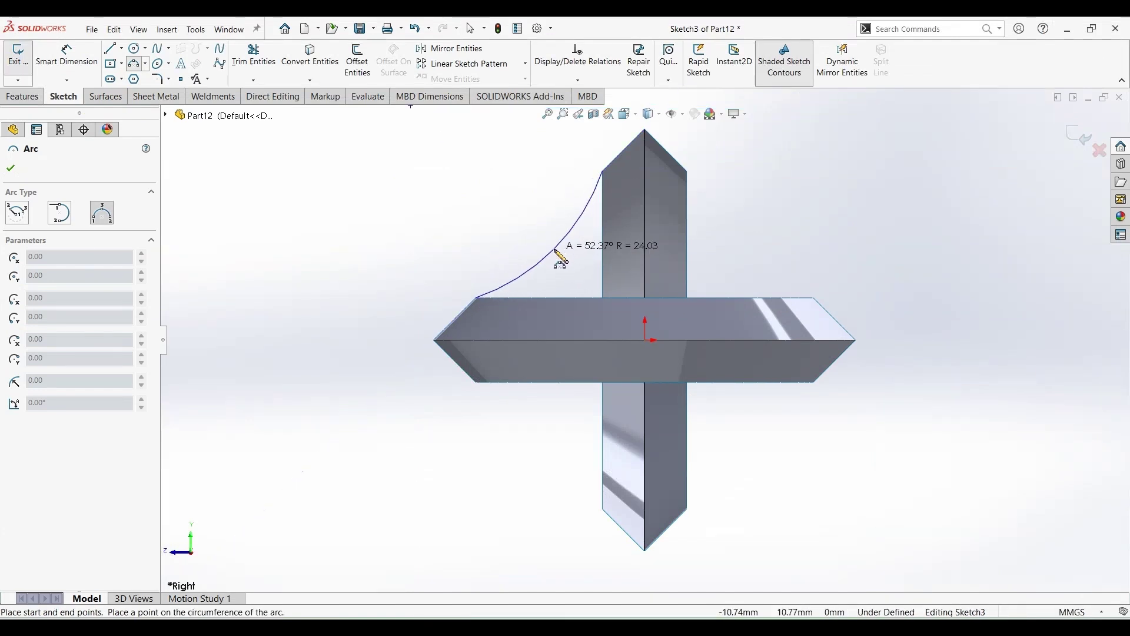
pyautogui.click(554, 249)
pyautogui.click(687, 172)
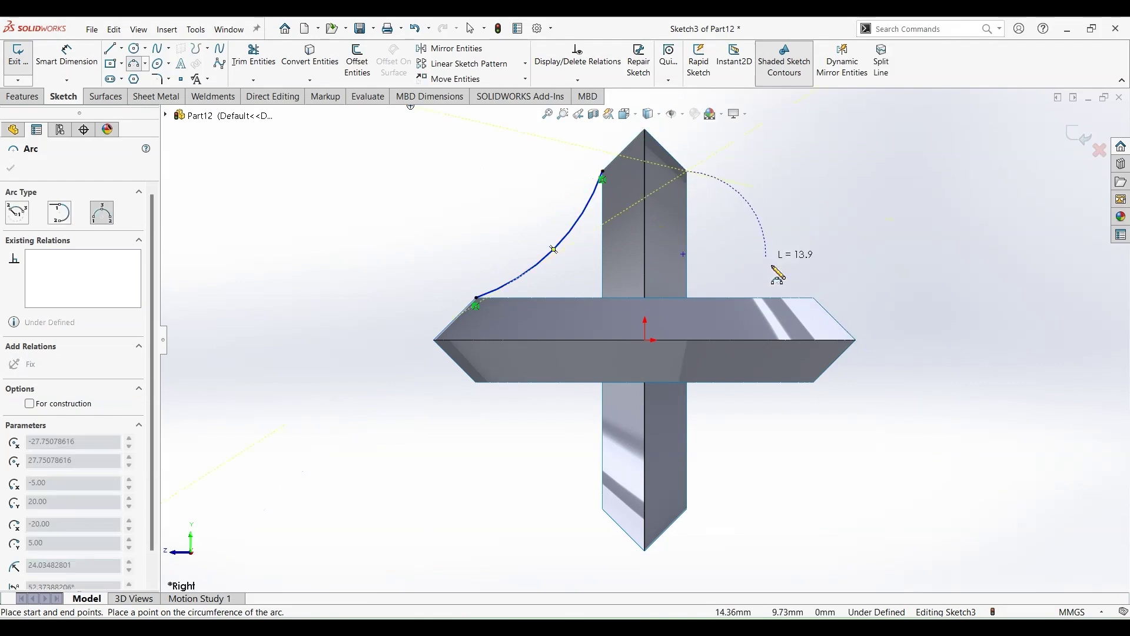
pyautogui.click(813, 298)
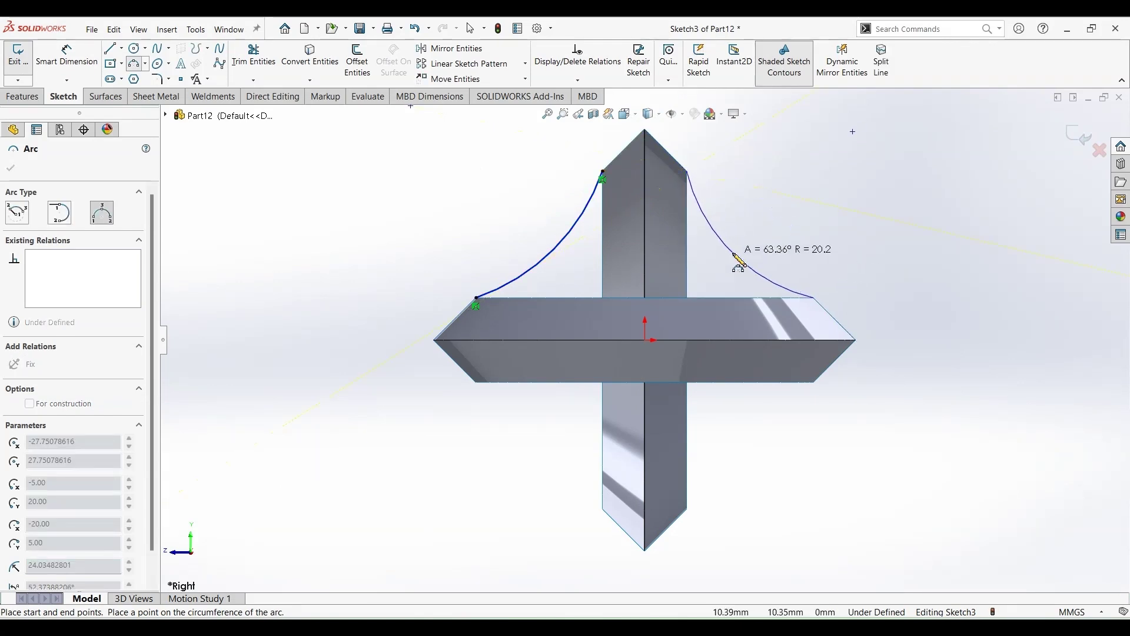
pyautogui.click(734, 255)
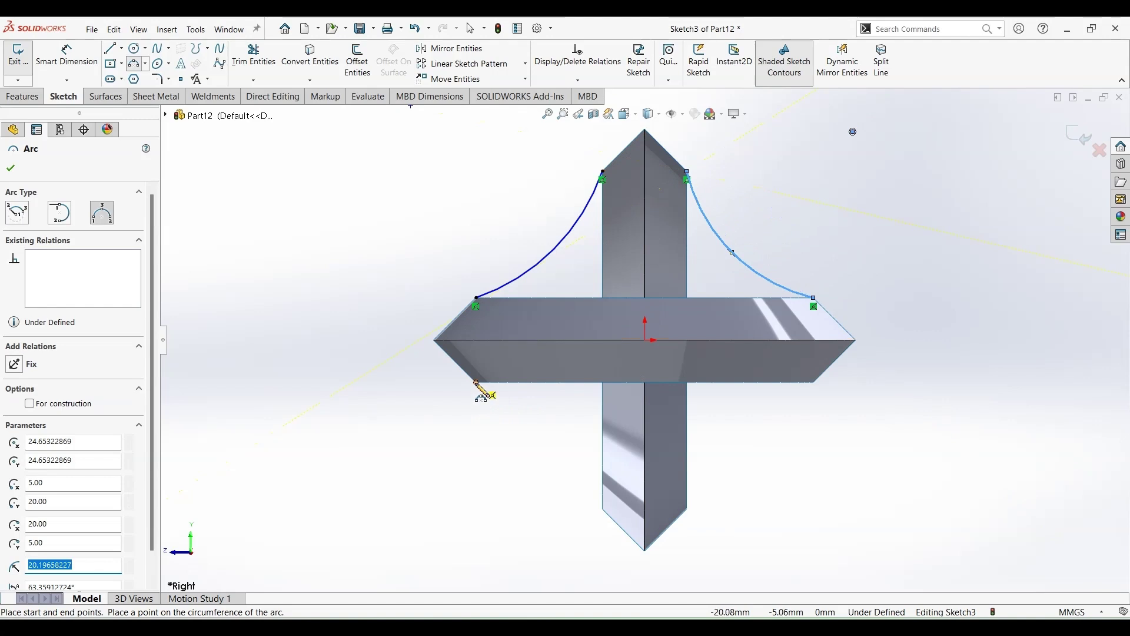
# - Sketch two inward-curving 3-point arcs, about 38 mm and 45 mm radius, joining the lower corners of the two V surfaces
pyautogui.click(476, 383)
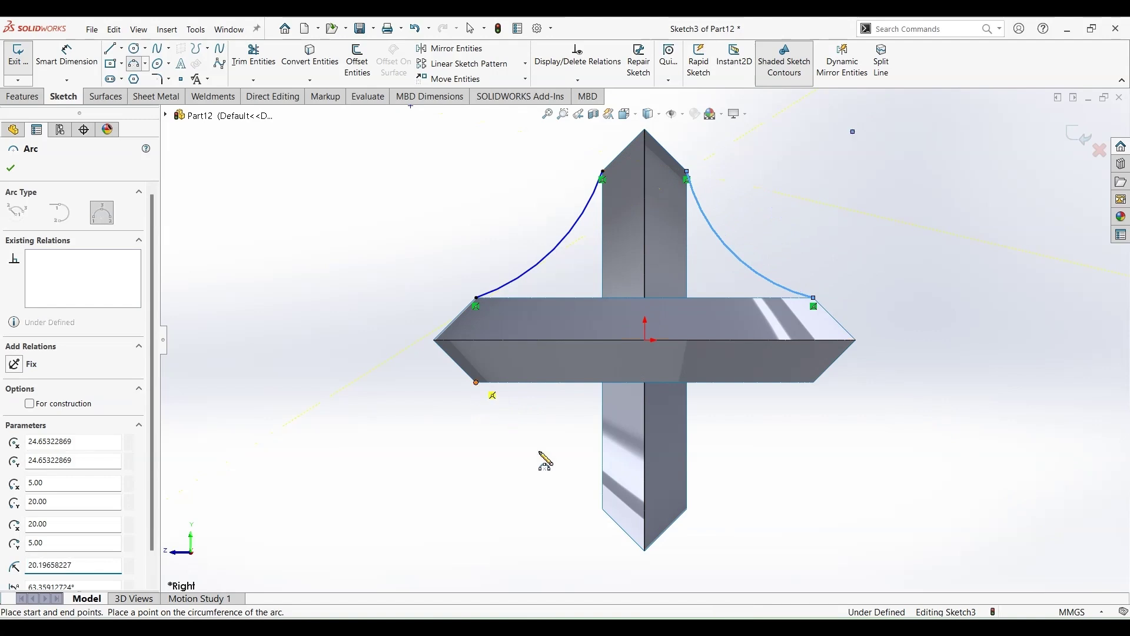
pyautogui.click(602, 508)
pyautogui.click(533, 420)
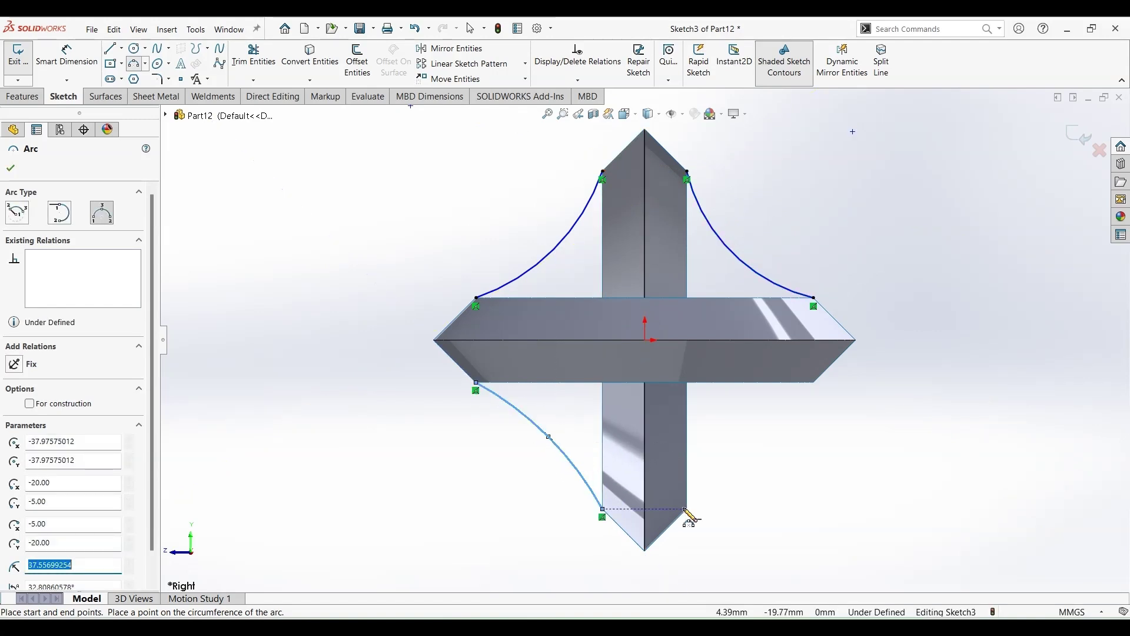
pyautogui.click(686, 509)
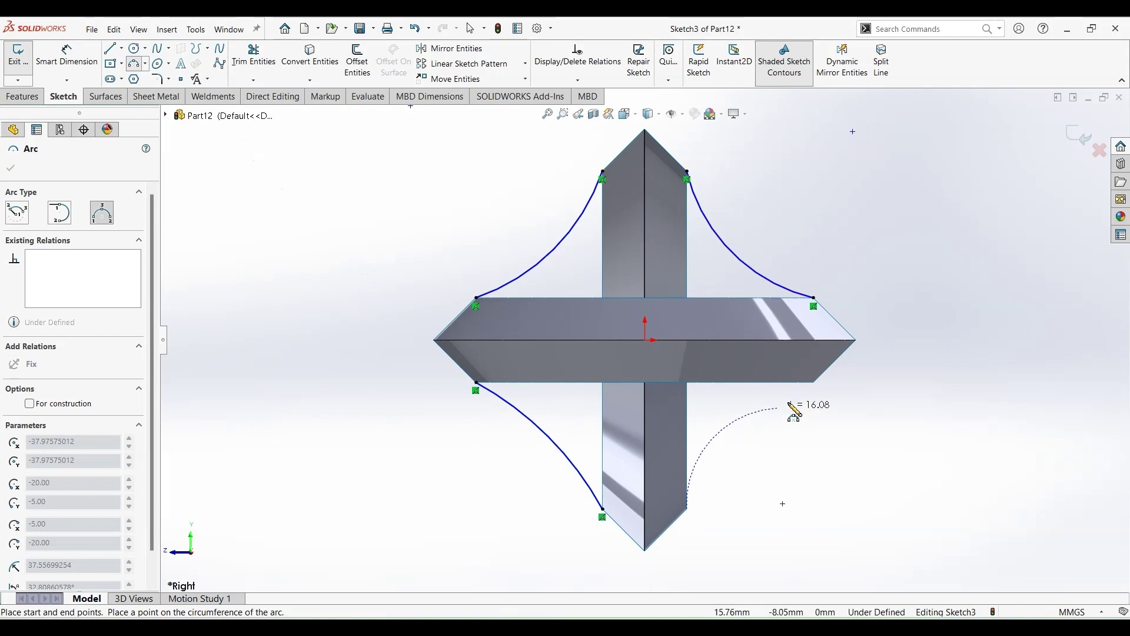
pyautogui.click(814, 384)
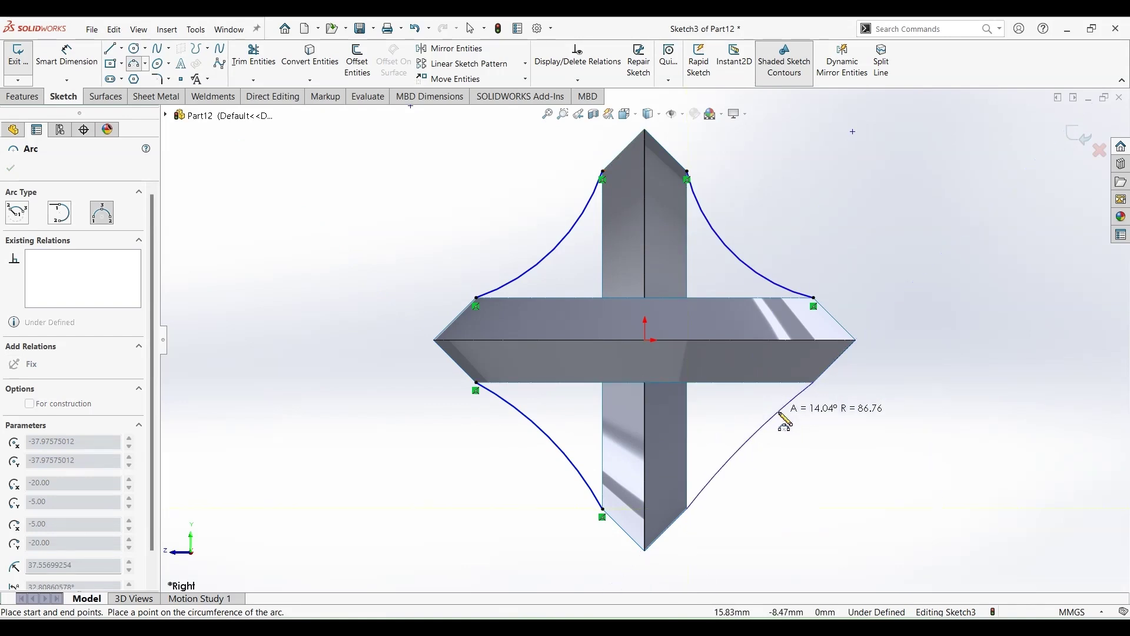
pyautogui.click(743, 438)
# - Dimension both upper connecting arcs with a radius of 25 mm
pyautogui.click(62, 72)
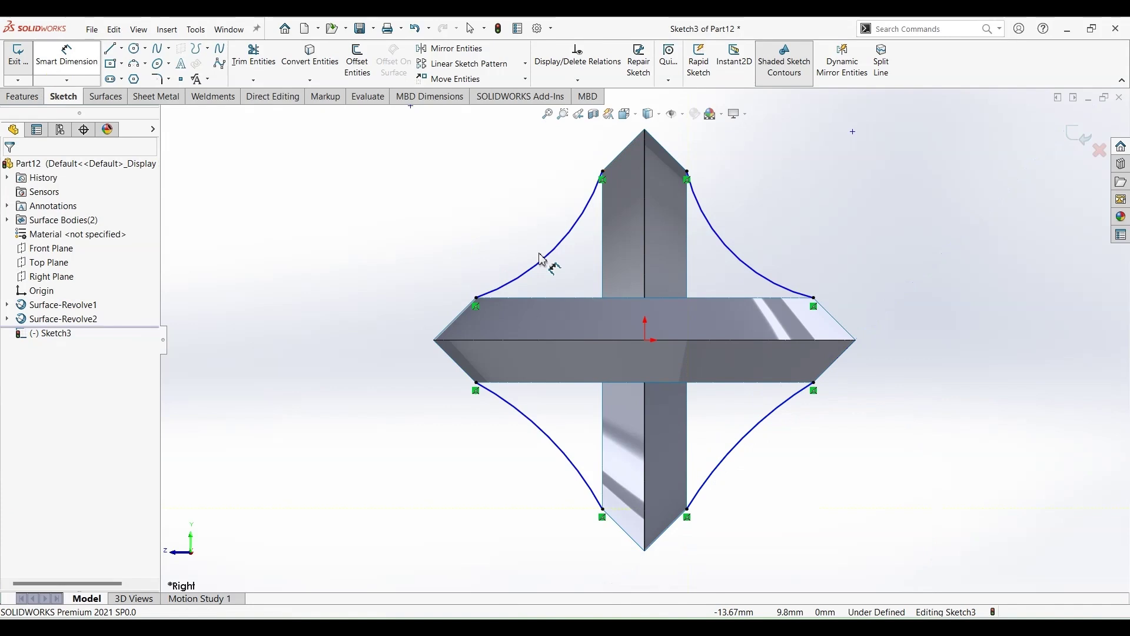
pyautogui.click(552, 252)
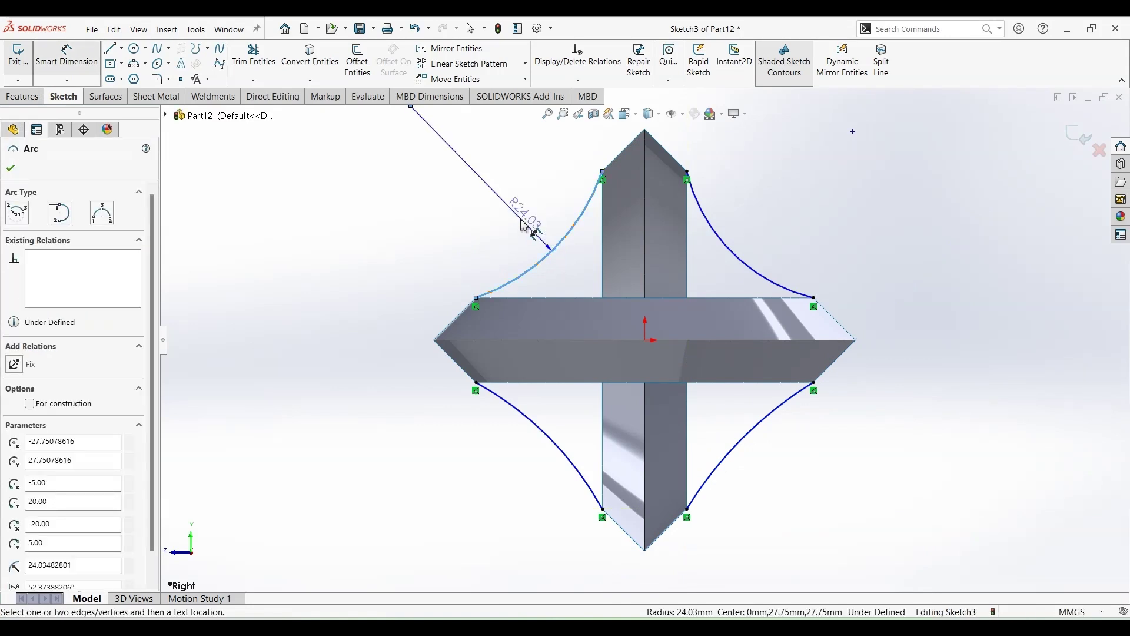
pyautogui.click(523, 215)
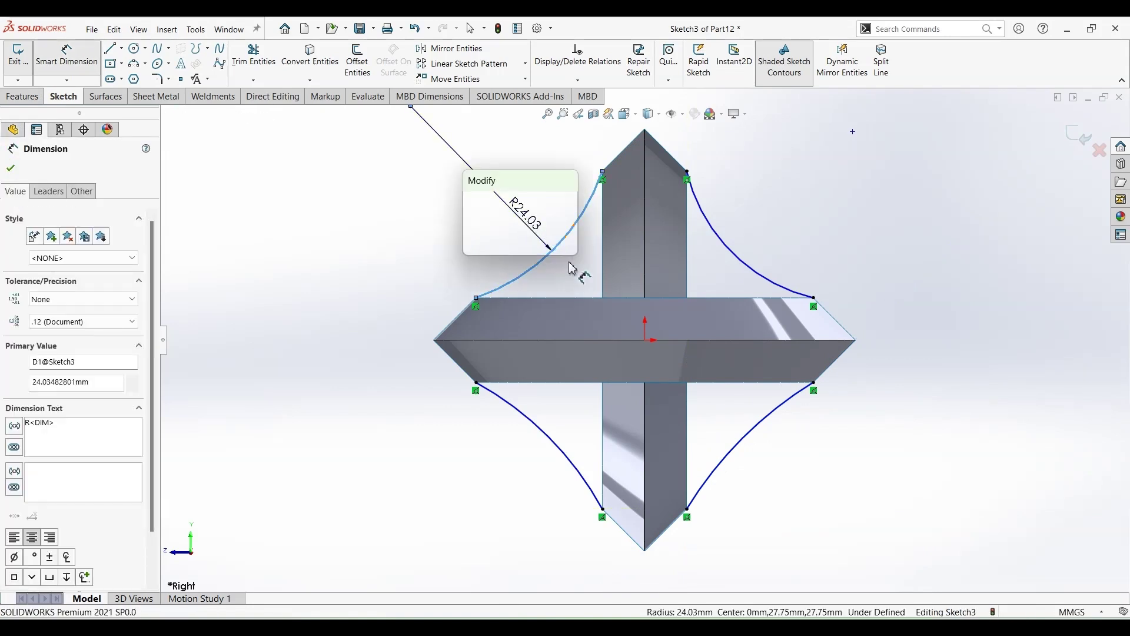
pyautogui.write('25')
pyautogui.press('Return')
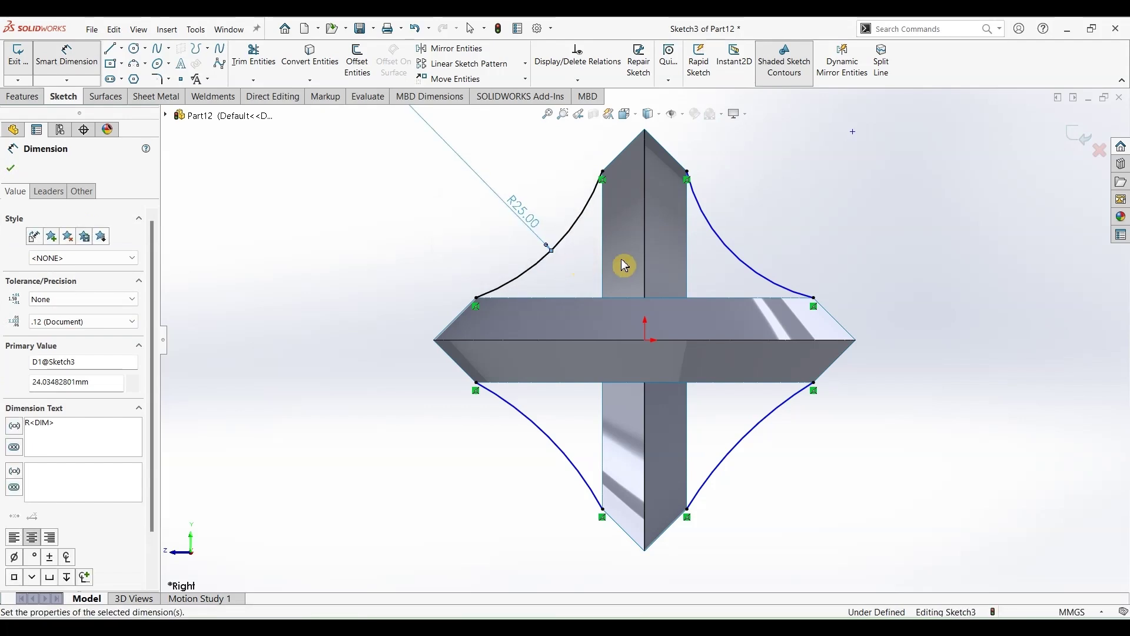
pyautogui.click(733, 257)
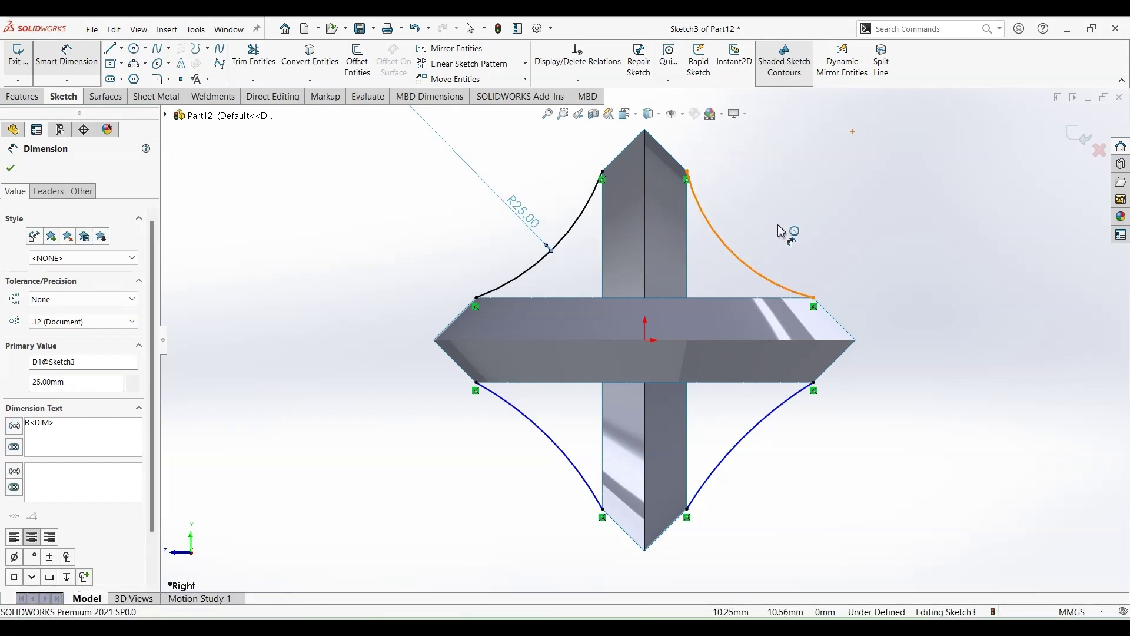
pyautogui.click(786, 228)
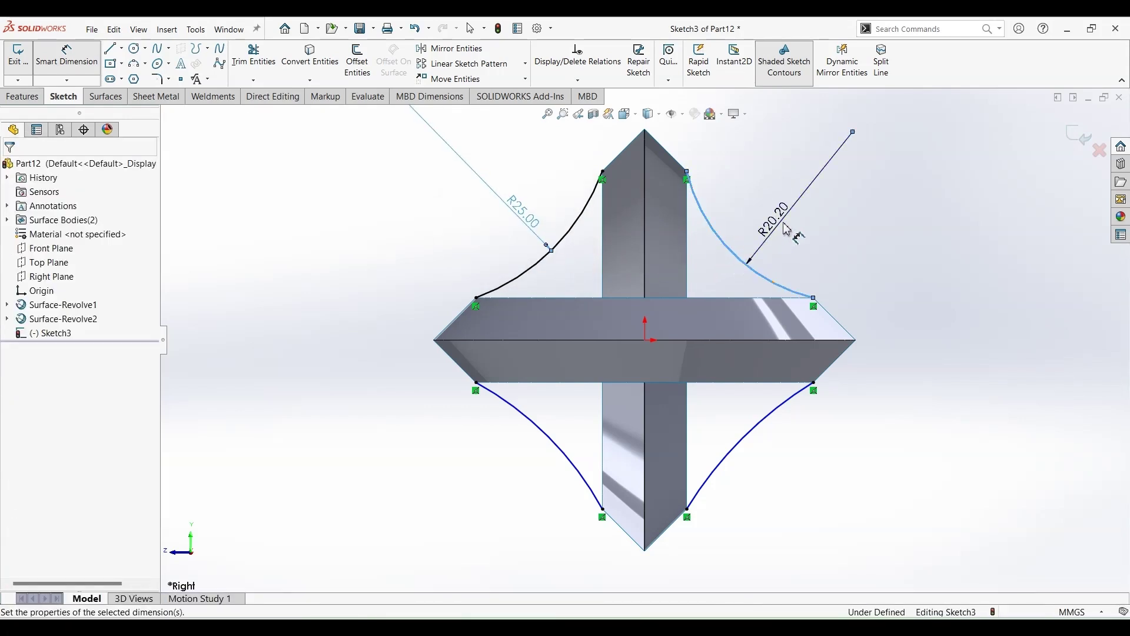
pyautogui.click(708, 270)
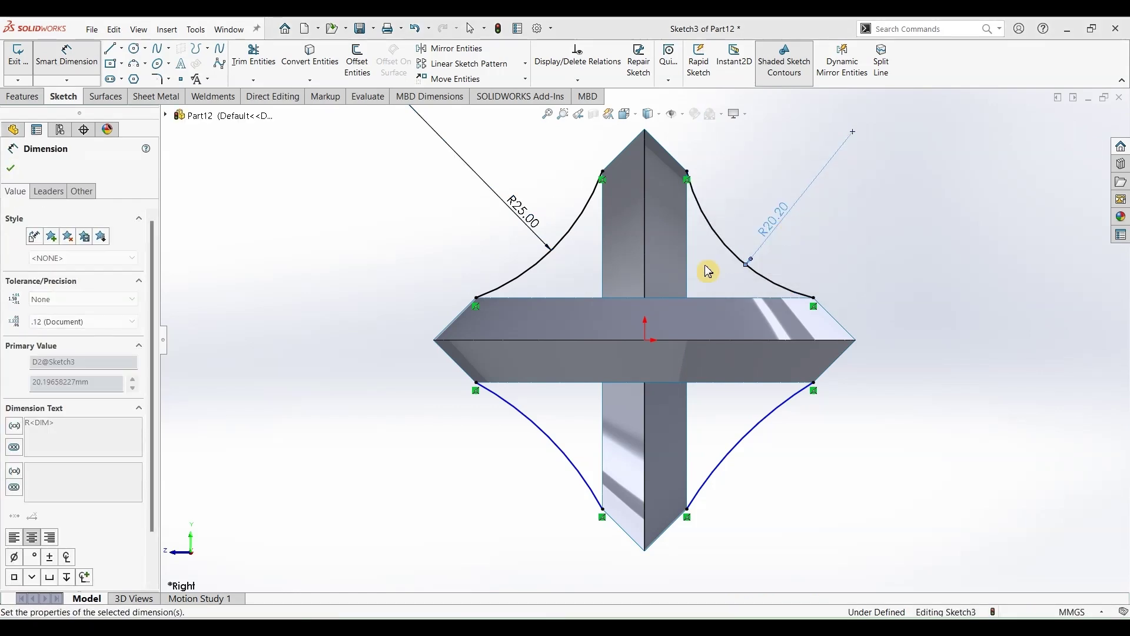
# - Dimension both lower connecting arcs with a radius of 25 mm
pyautogui.click(749, 435)
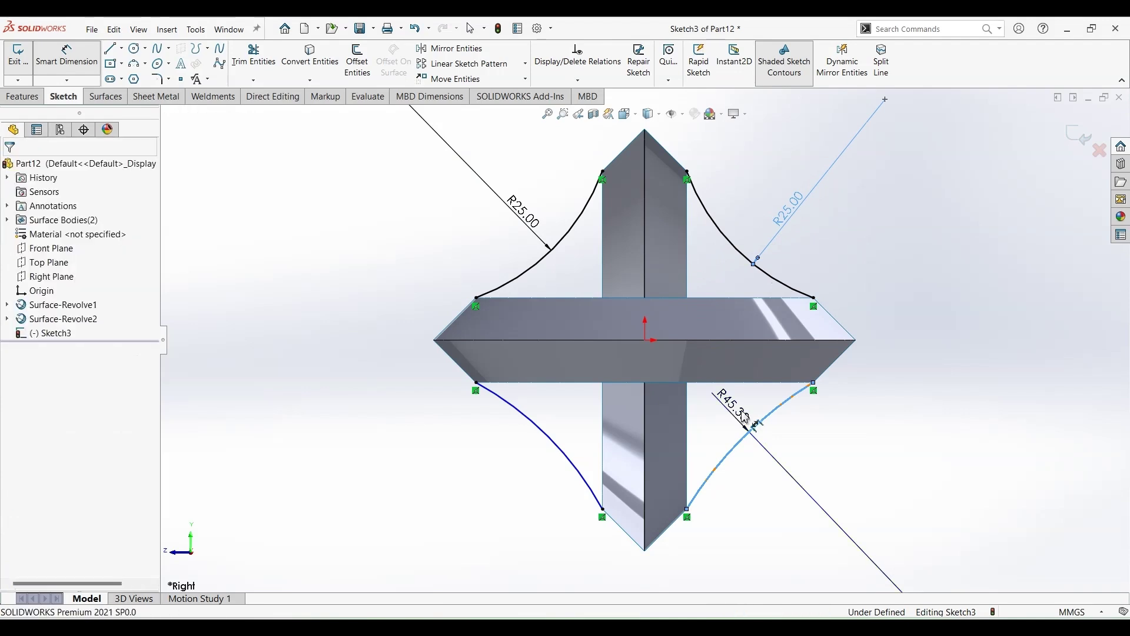
pyautogui.click(744, 418)
pyautogui.press('Return')
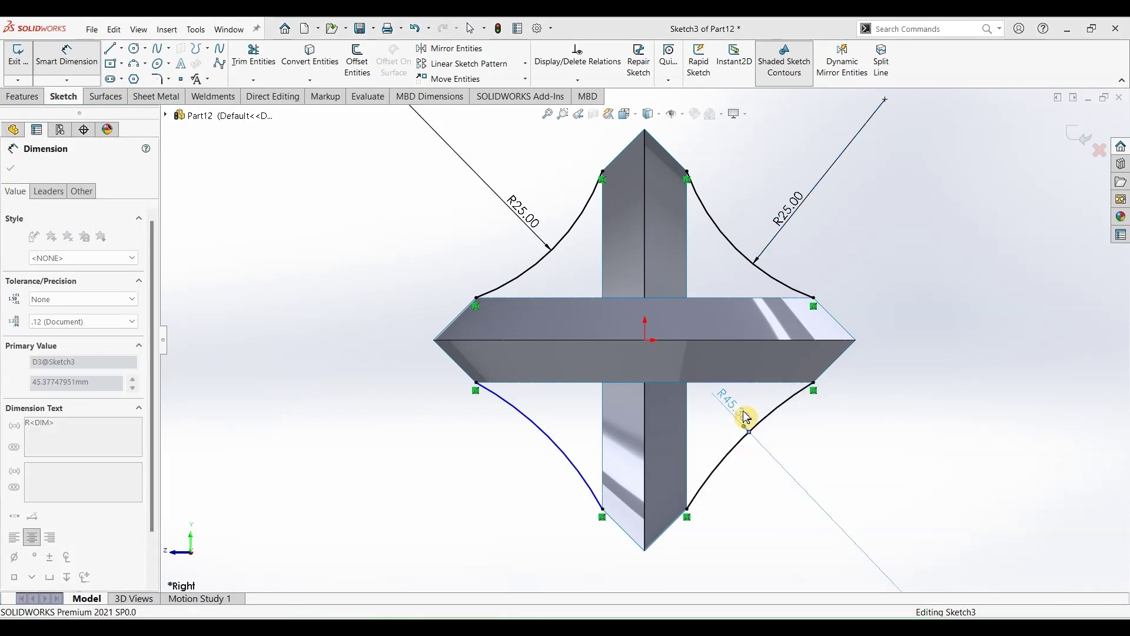
pyautogui.click(574, 439)
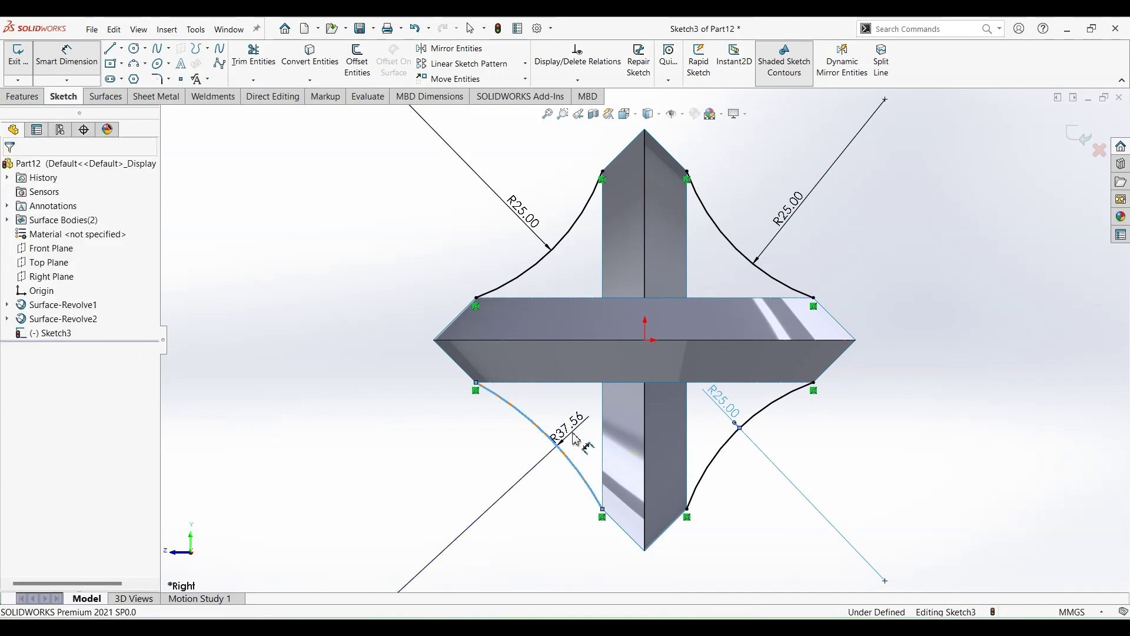
pyautogui.click(574, 439)
pyautogui.click(574, 439)
pyautogui.press('Return')
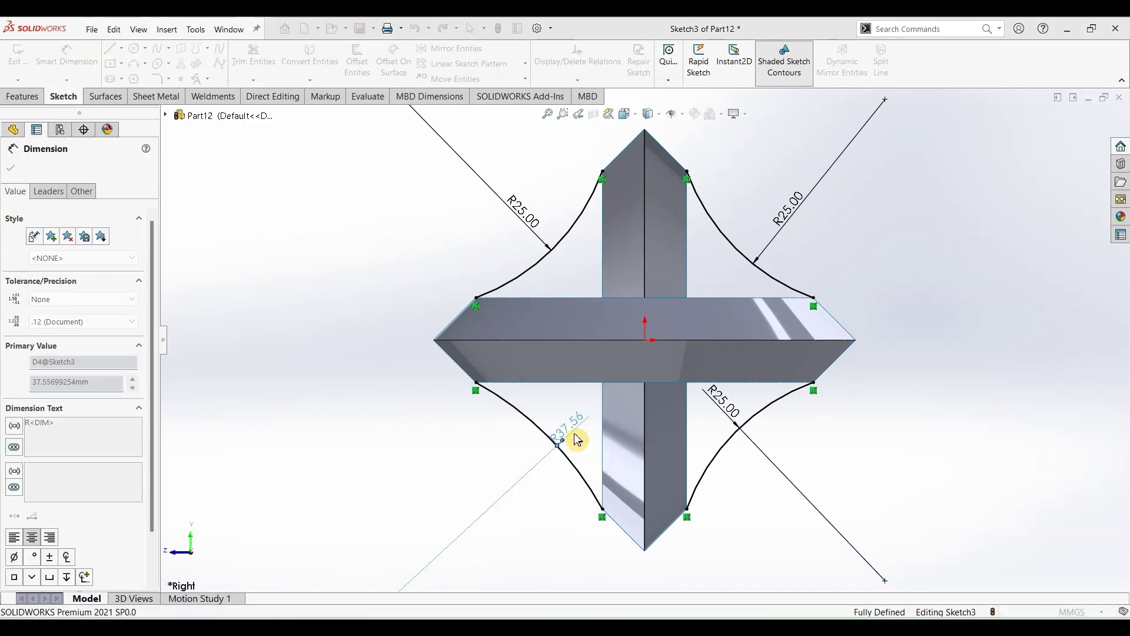
# - Exit the four-arc sketch and show it in the model
pyautogui.click(1079, 138)
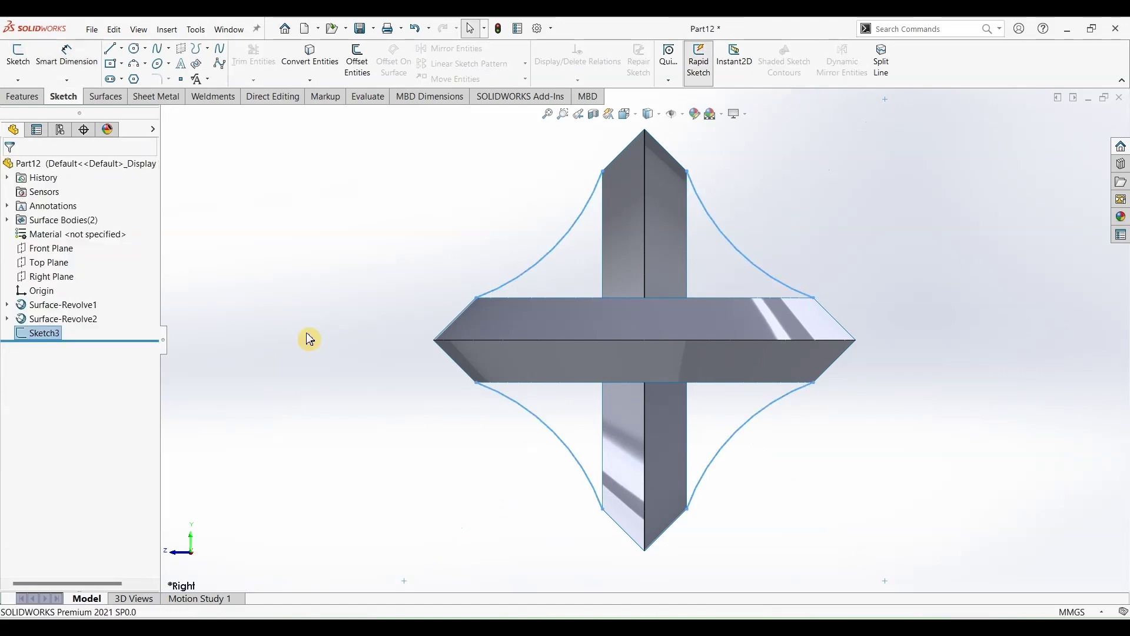
pyautogui.click(48, 333)
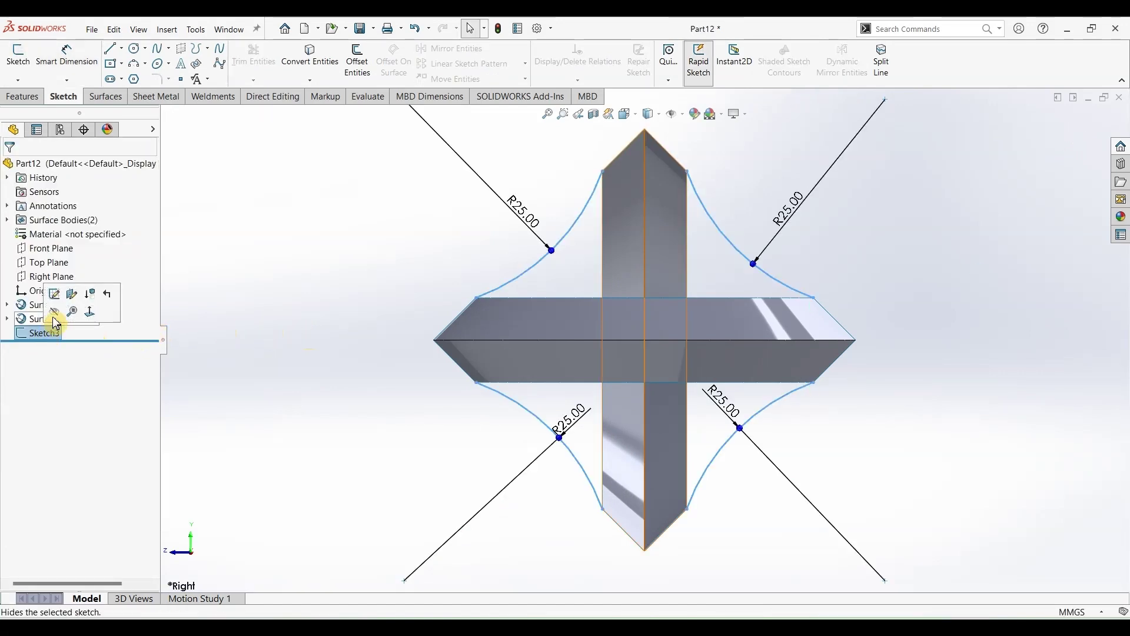
pyautogui.click(54, 314)
pyautogui.moveTo(335, 315)
pyautogui.mouseDown(button='middle')
pyautogui.moveTo(361, 273)
pyautogui.moveTo(305, 330)
pyautogui.mouseUp(button='middle')
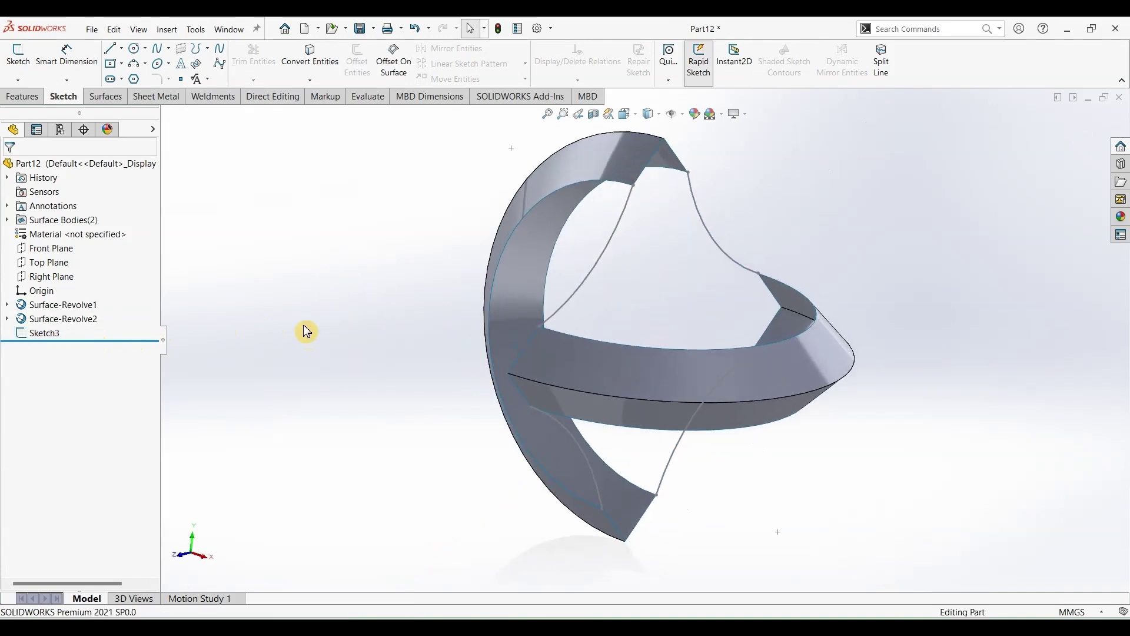
pyautogui.click(23, 96)
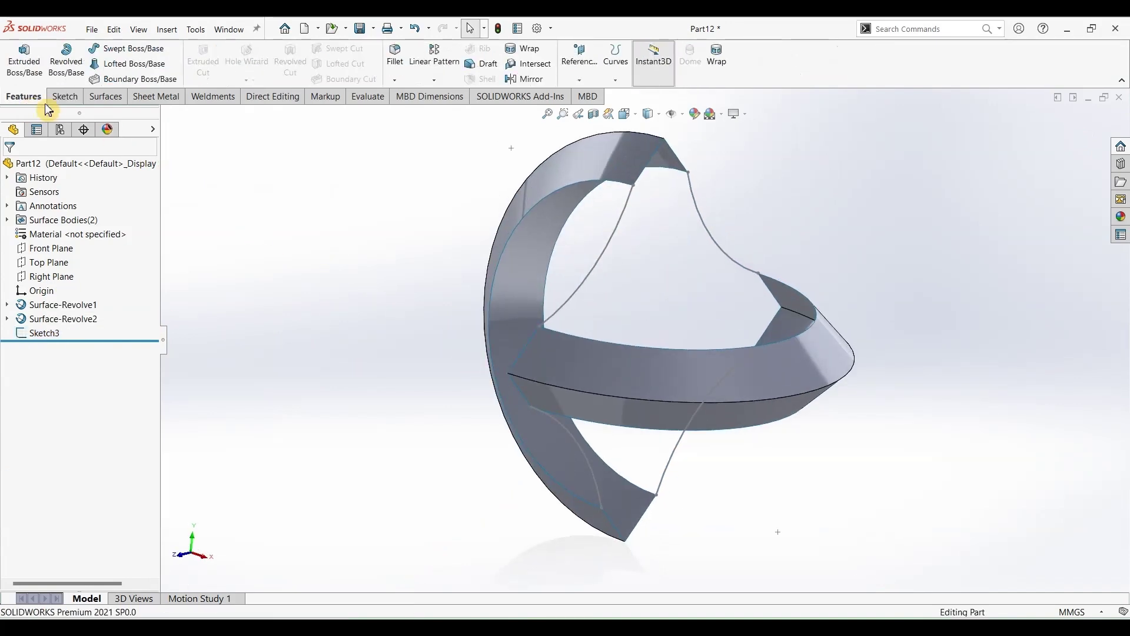
# - Create a boundary surface between the two end edges to close the upper end of the vertical V surface
pyautogui.click(106, 97)
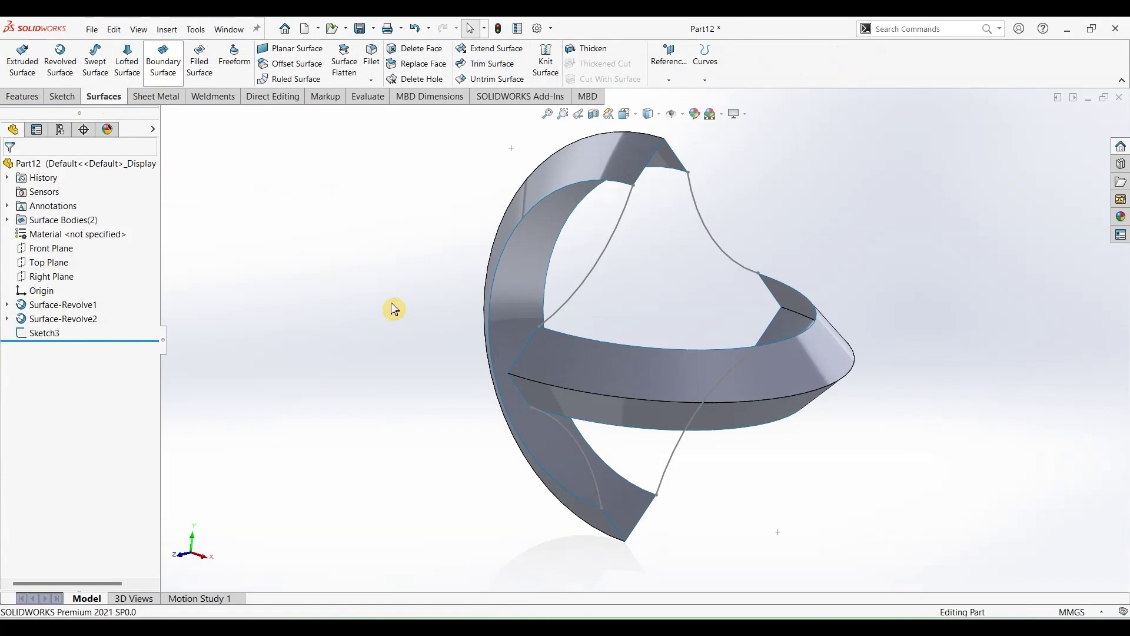
pyautogui.click(657, 149)
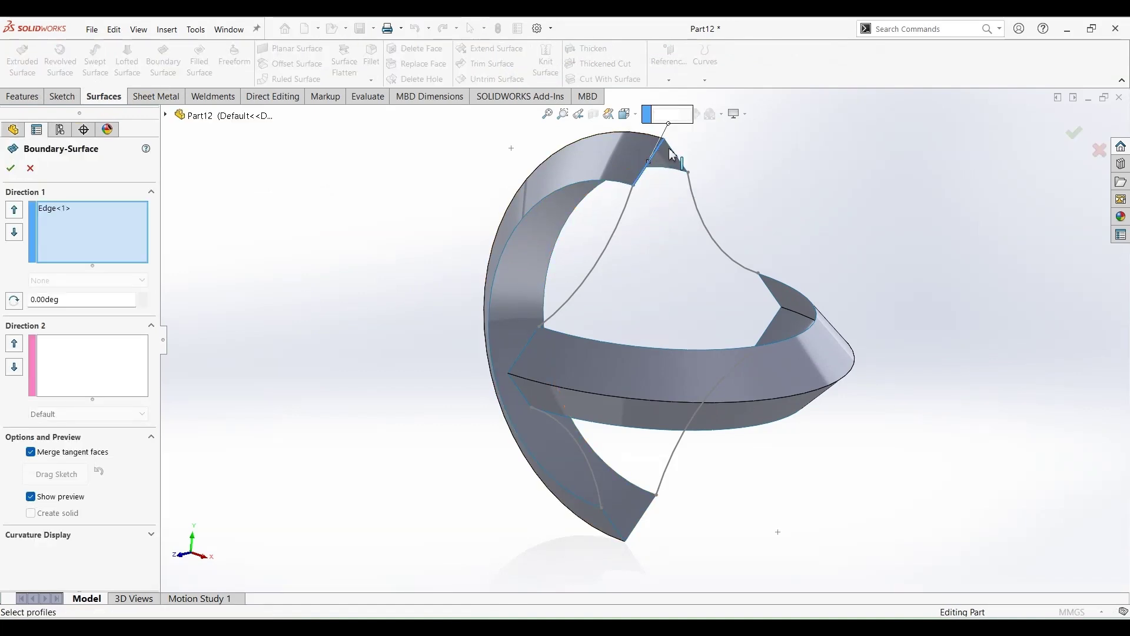
pyautogui.click(672, 150)
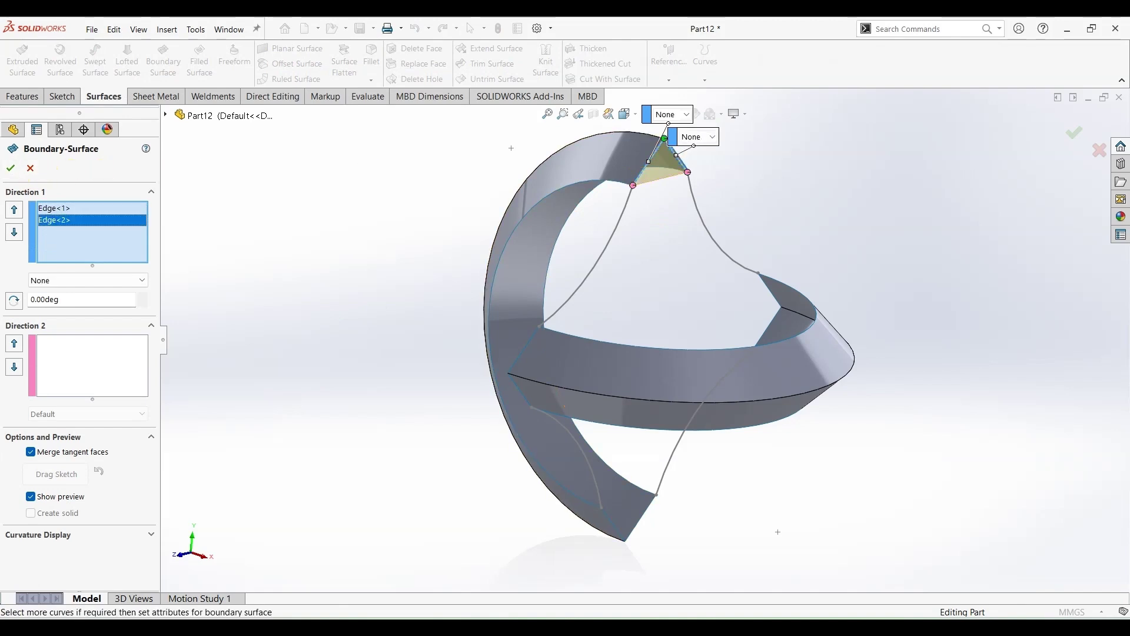
pyautogui.press('Return')
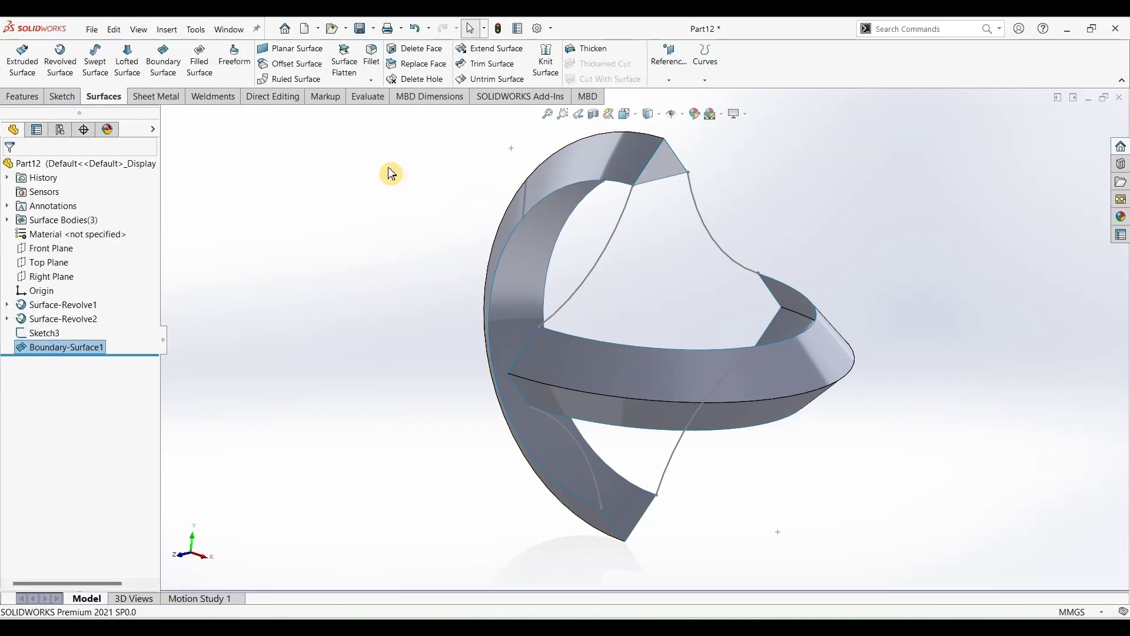
# - Close the rear open end of the horizontal V surface with a boundary surface between its two end edges
pyautogui.press('Return')
pyautogui.click(771, 301)
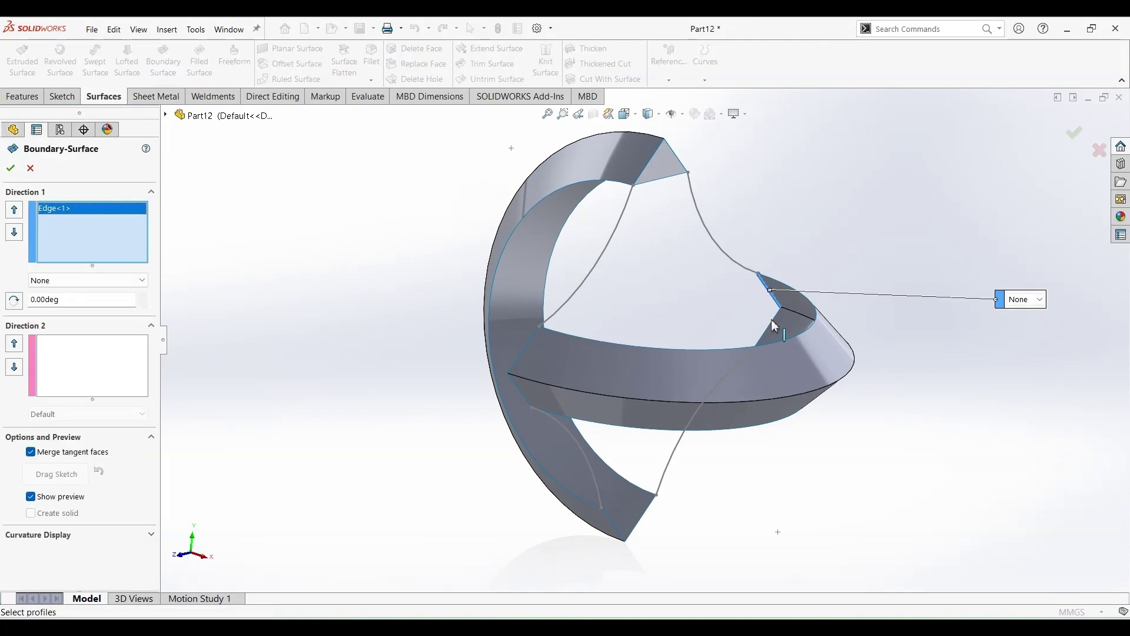
pyautogui.click(775, 326)
pyautogui.click(10, 168)
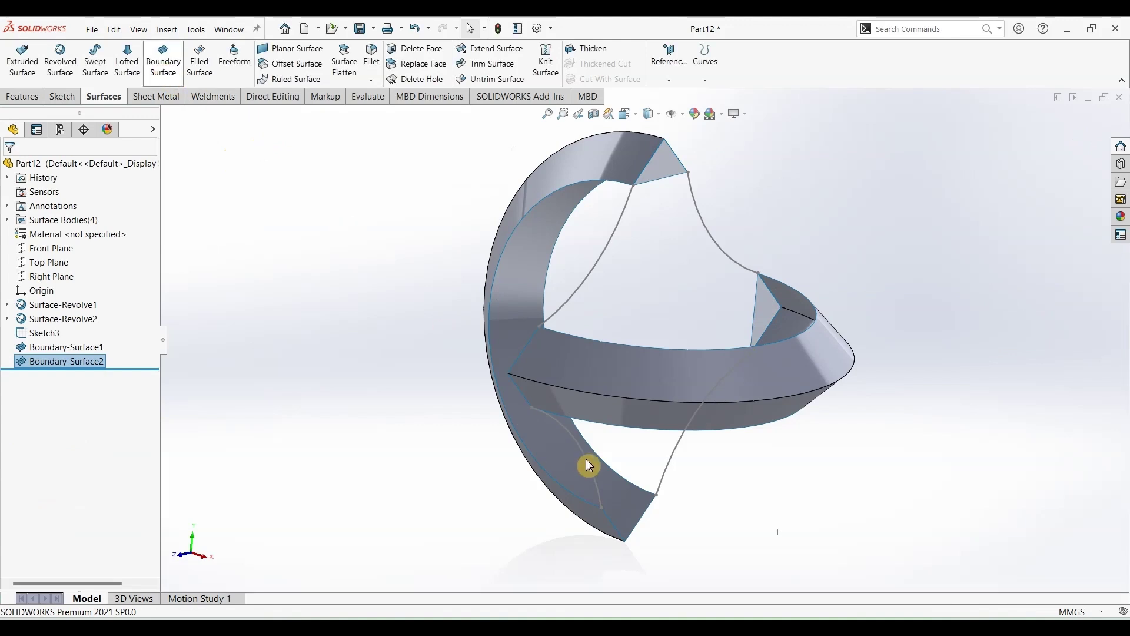
# - Close the lower end of the vertical V surface with a boundary surface between its two end edges, reselecting the second edge to fix the connection
pyautogui.press('Return')
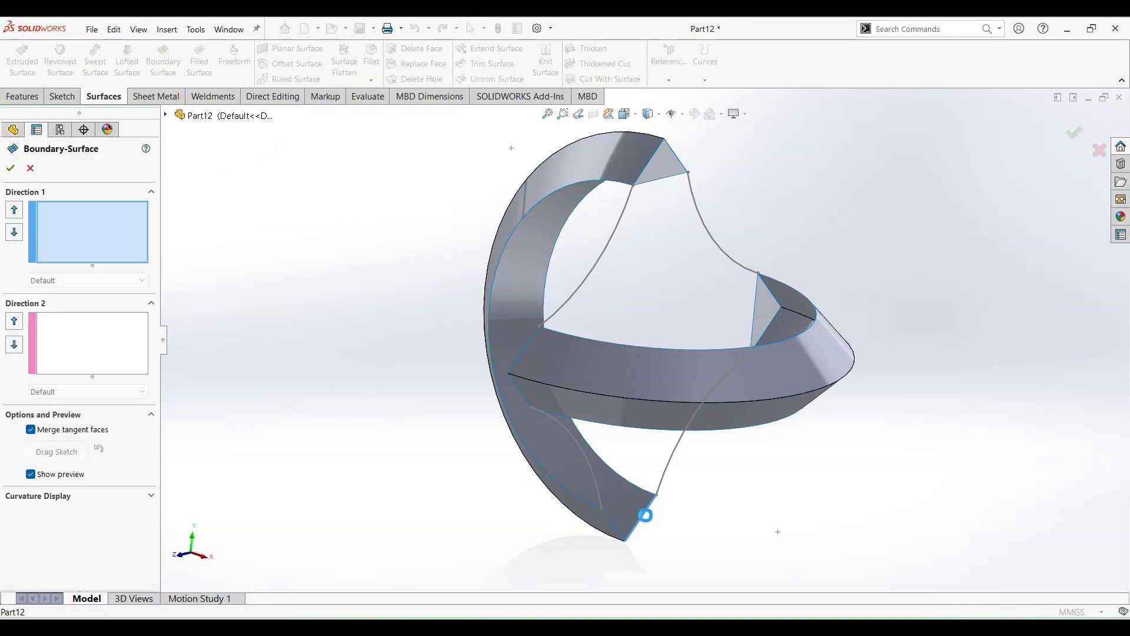
pyautogui.click(645, 515)
pyautogui.click(613, 523)
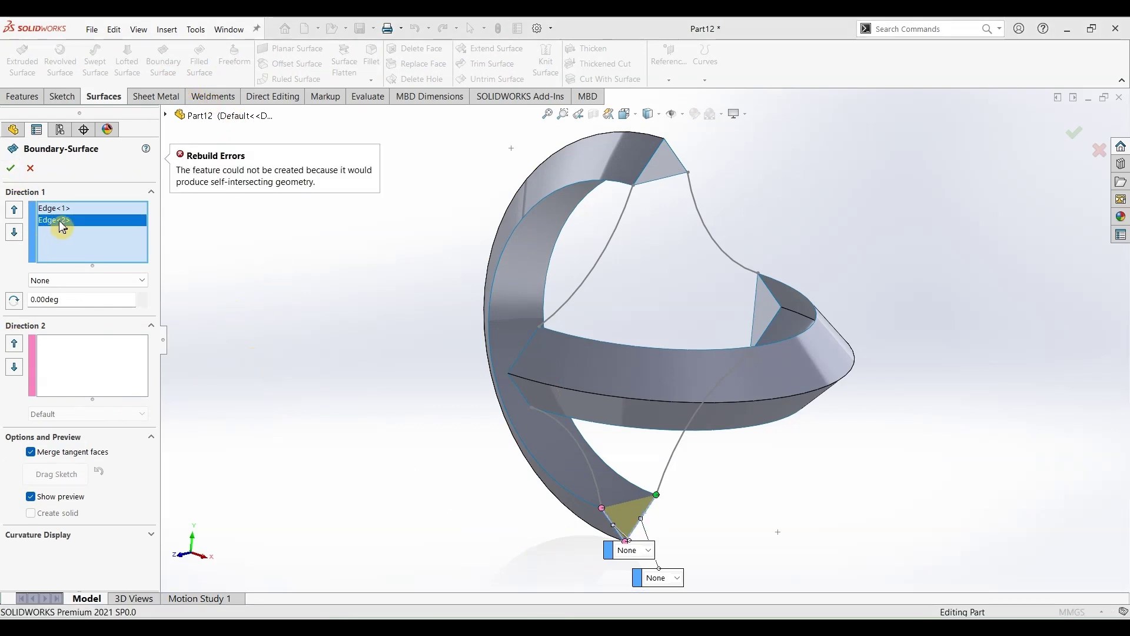
pyautogui.press('Delete')
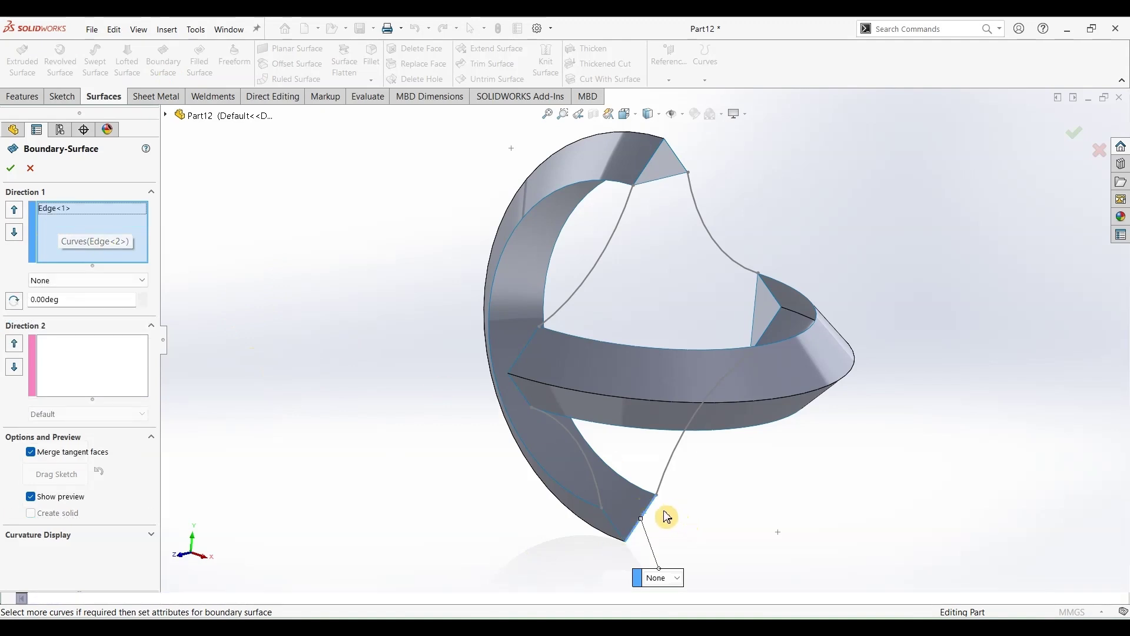
pyautogui.moveTo(666, 517); pyautogui.dragTo(648, 507, button='middle')
pyautogui.scroll(-6, 641, 546)
pyautogui.moveTo(526, 492); pyautogui.dragTo(503, 477, button='middle')
pyautogui.click(516, 457)
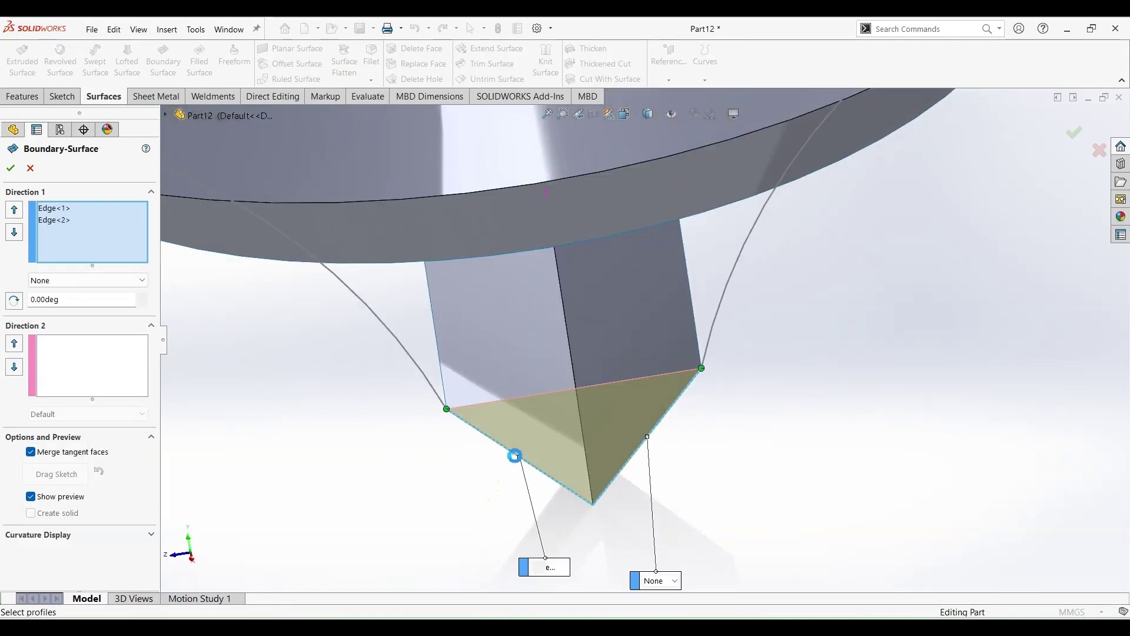
pyautogui.click(11, 168)
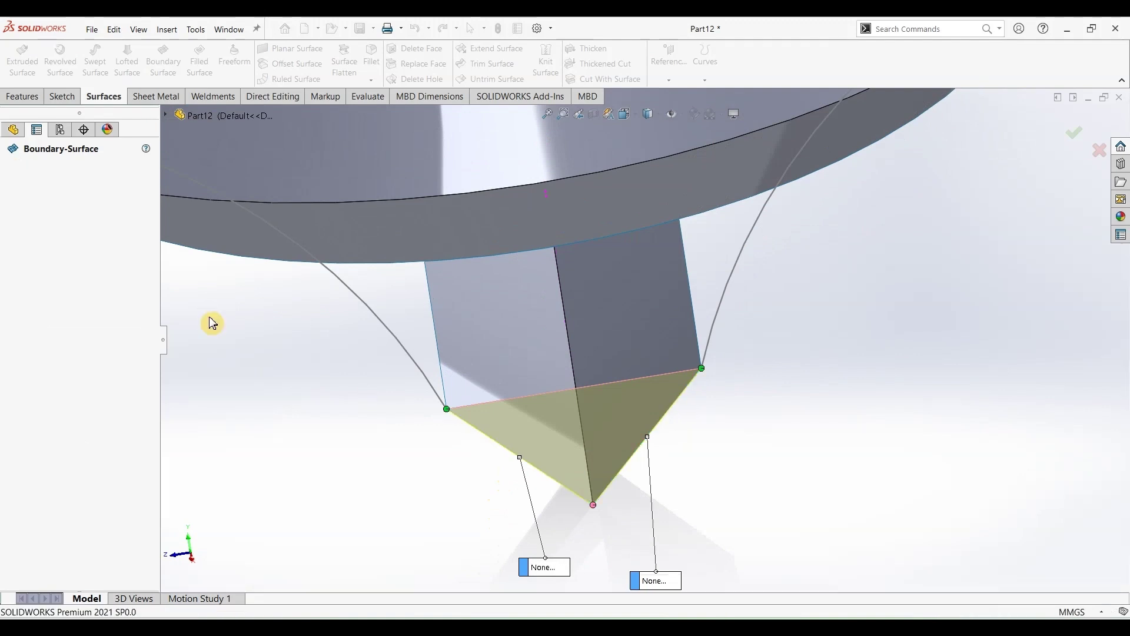
# - Close the remaining open end of the horizontal V surface with a boundary surface, reselecting the second end edge near its outer corner
pyautogui.scroll(6, 310, 403)
pyautogui.moveTo(312, 343); pyautogui.dragTo(406, 294, button='middle')
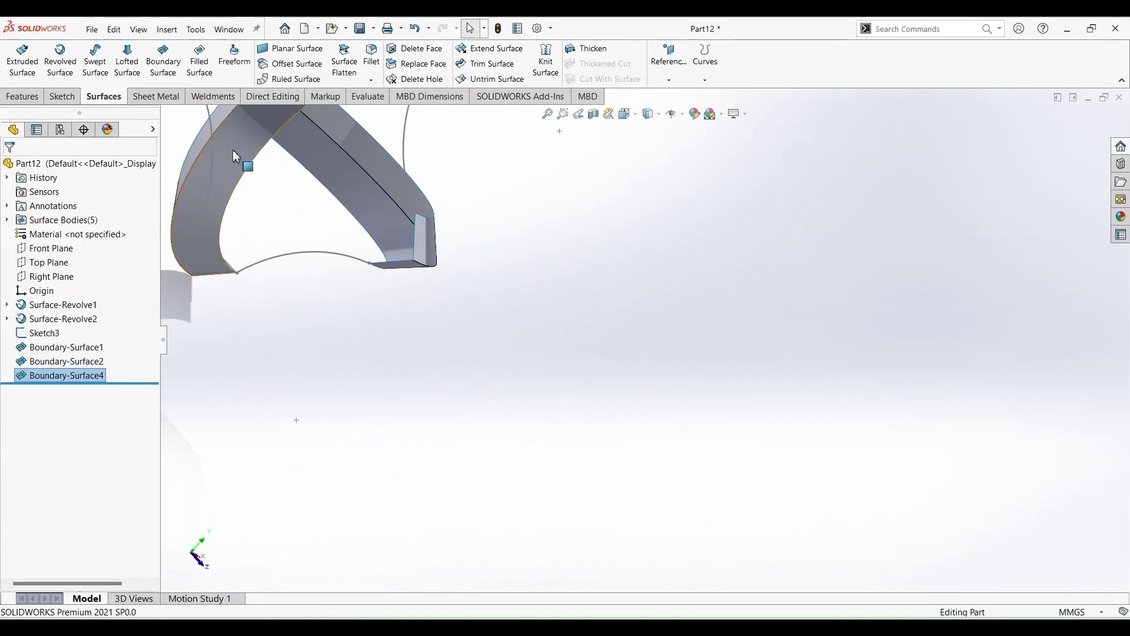
pyautogui.press('Return')
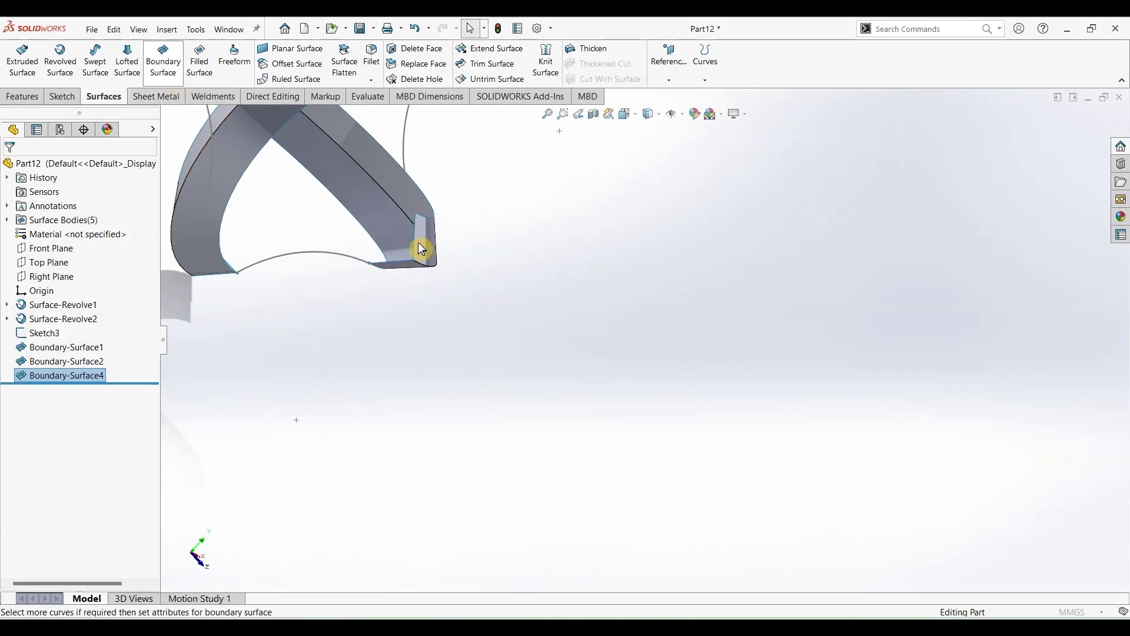
pyautogui.click(416, 246)
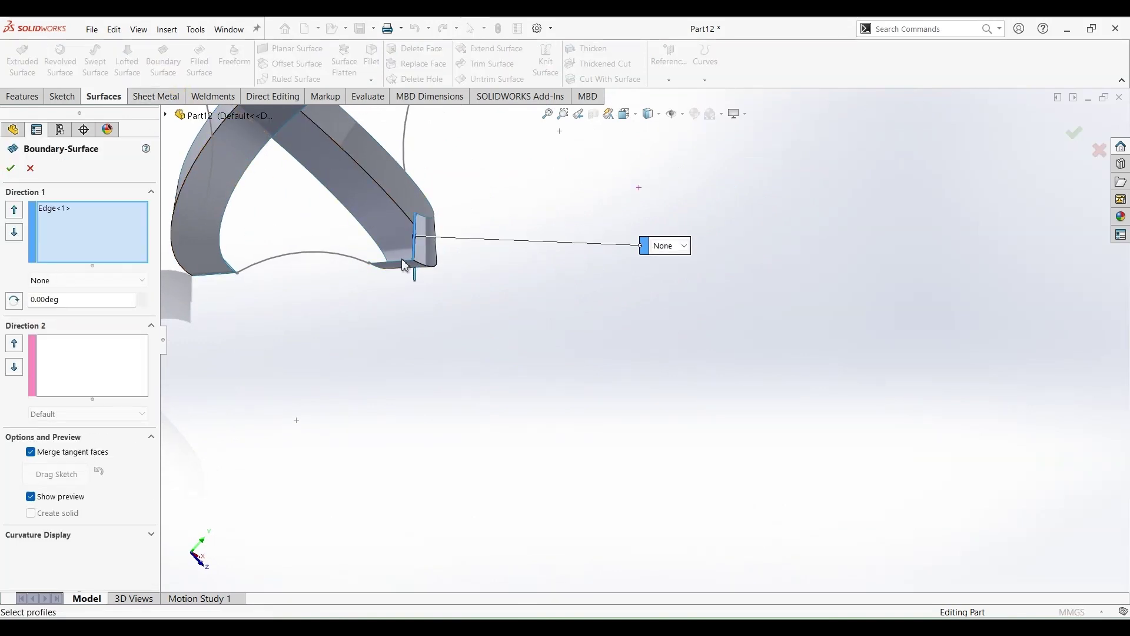
pyautogui.click(401, 262)
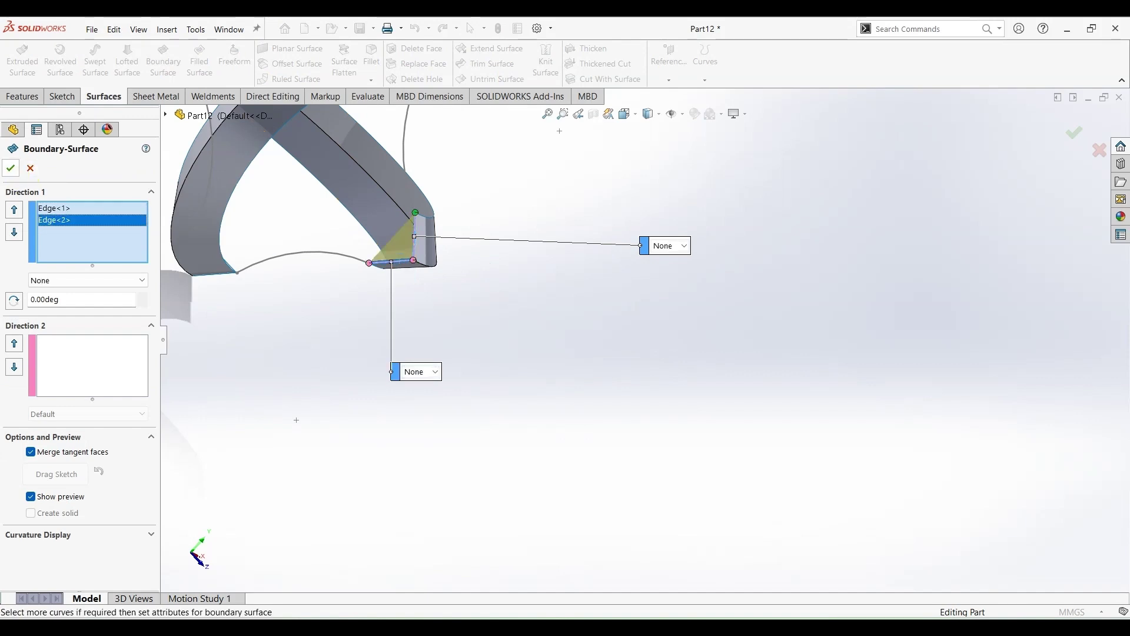
pyautogui.click(66, 222)
pyautogui.press('Delete')
pyautogui.scroll(-4, 398, 284)
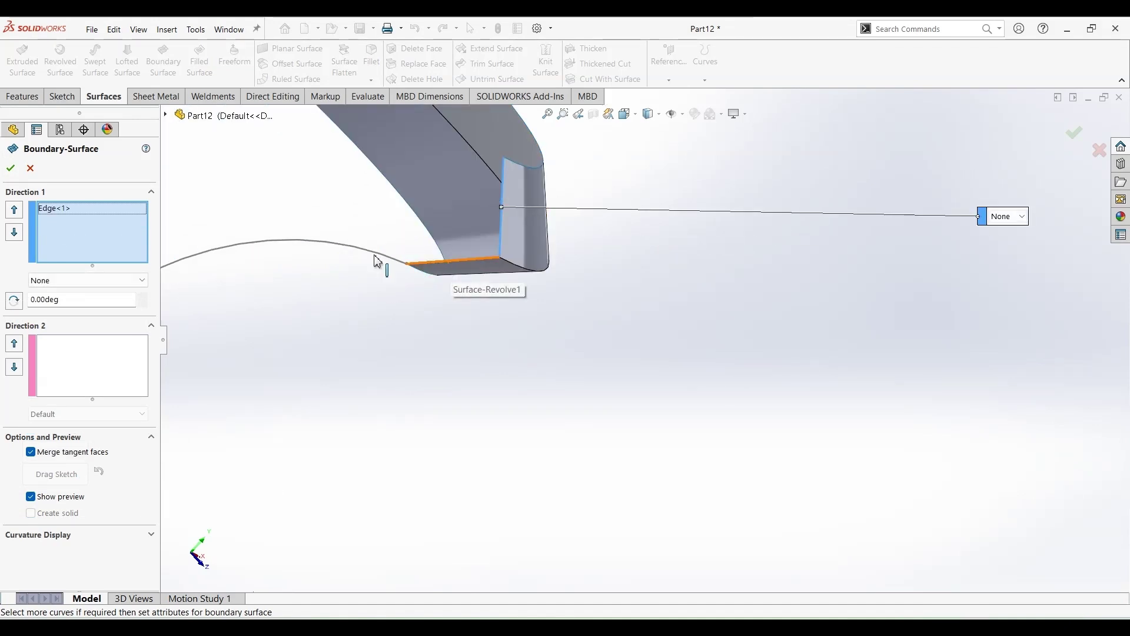
pyautogui.click(377, 261)
pyautogui.click(10, 168)
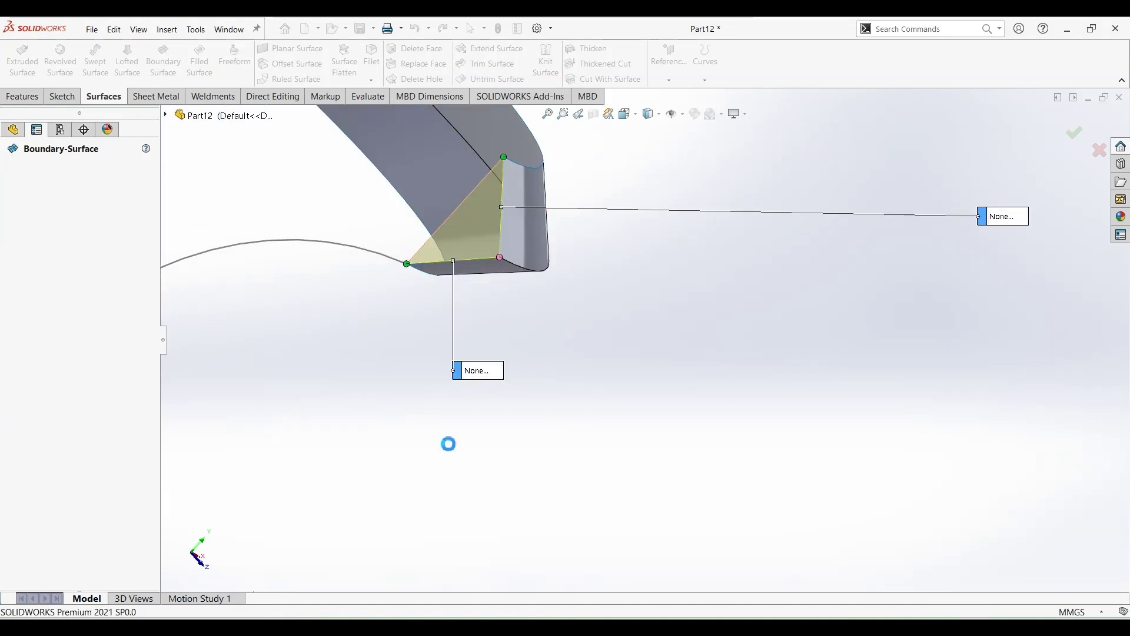
# - Create the upper boundary surface using the top end-cap edge and horizontal V's upper inner edge as Direction 1 and the two upper arcs as Direction 2
pyautogui.press('f')
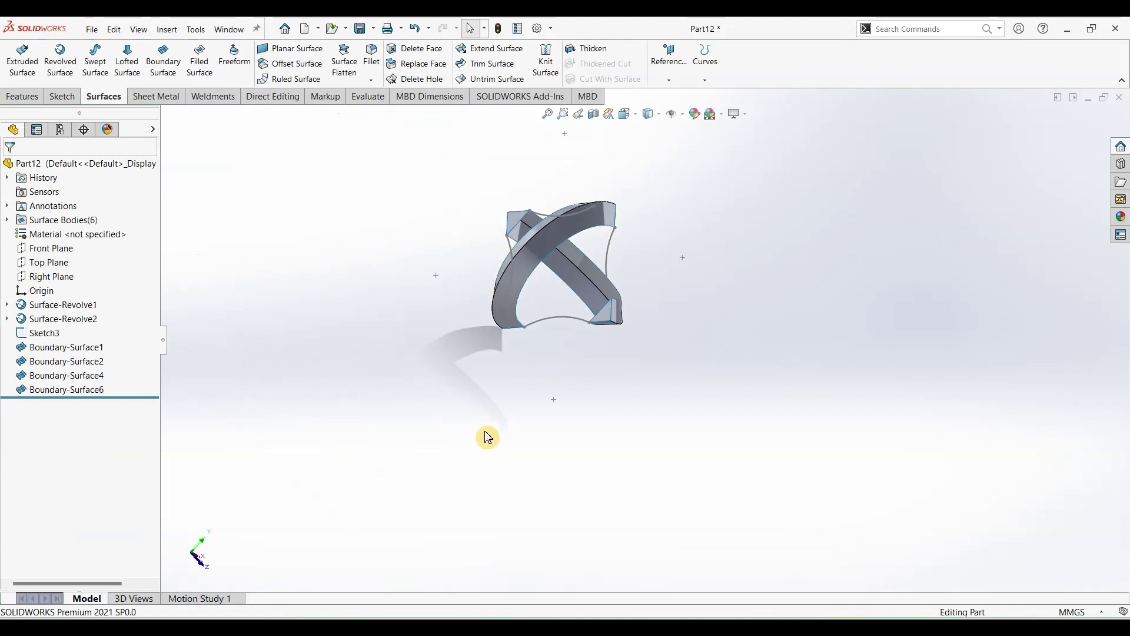
pyautogui.moveTo(488, 437); pyautogui.dragTo(367, 410, button='middle')
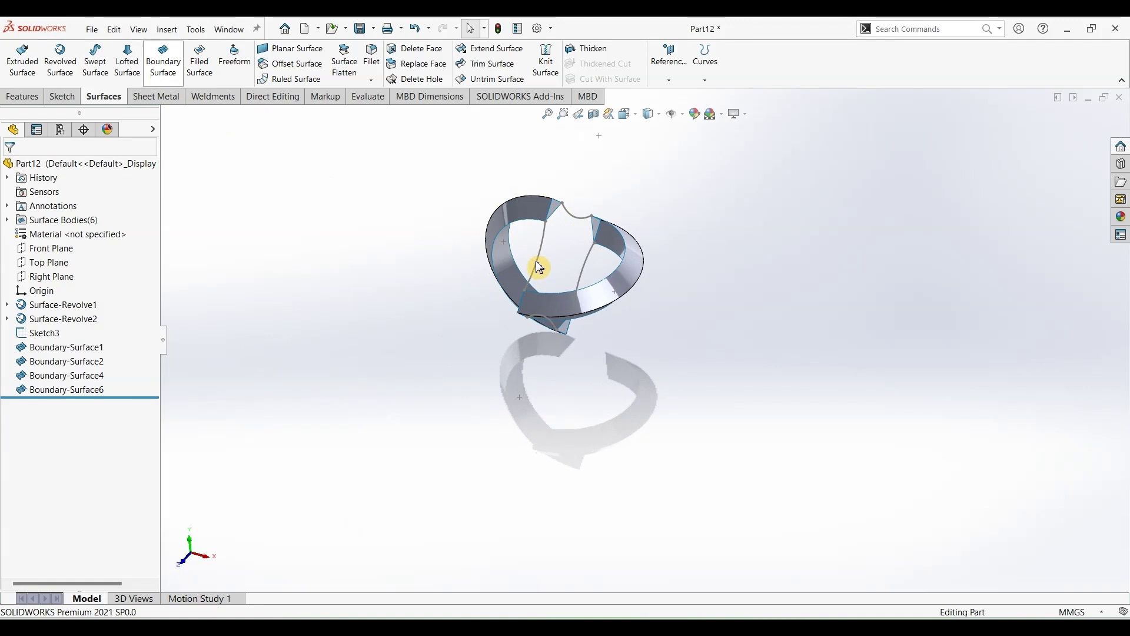
pyautogui.scroll(-5, 585, 236)
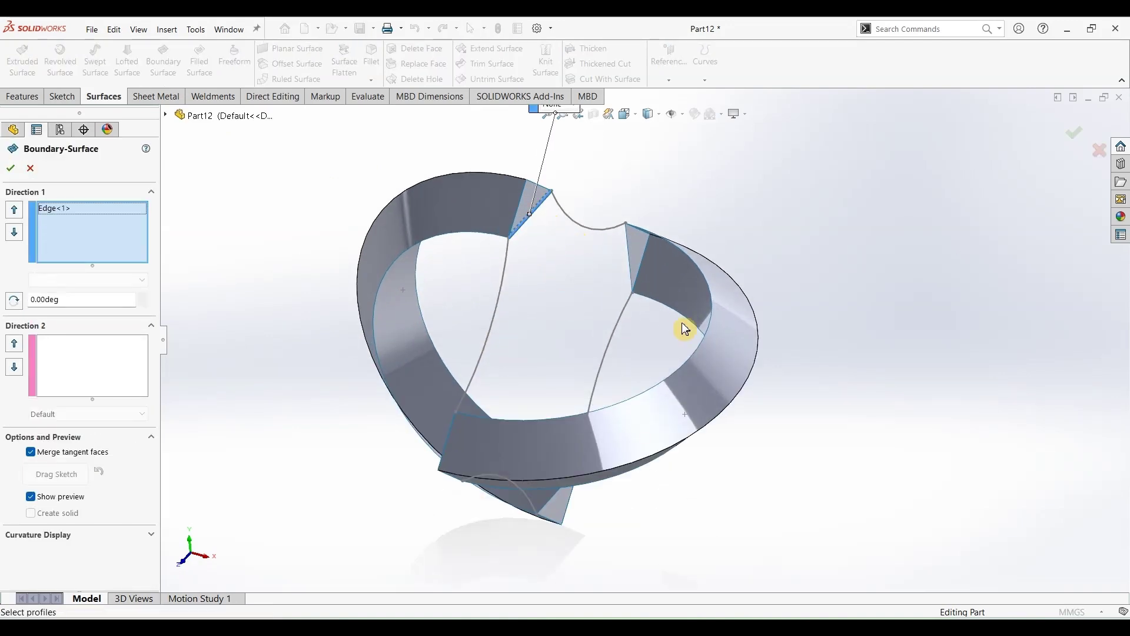
pyautogui.click(706, 347)
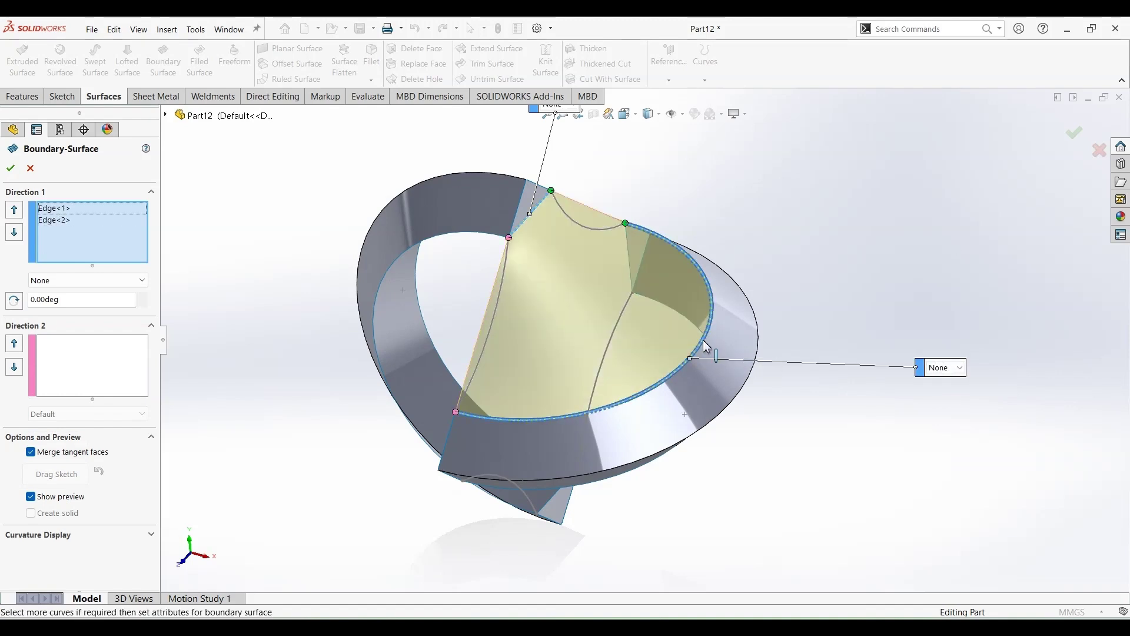
pyautogui.click(78, 388)
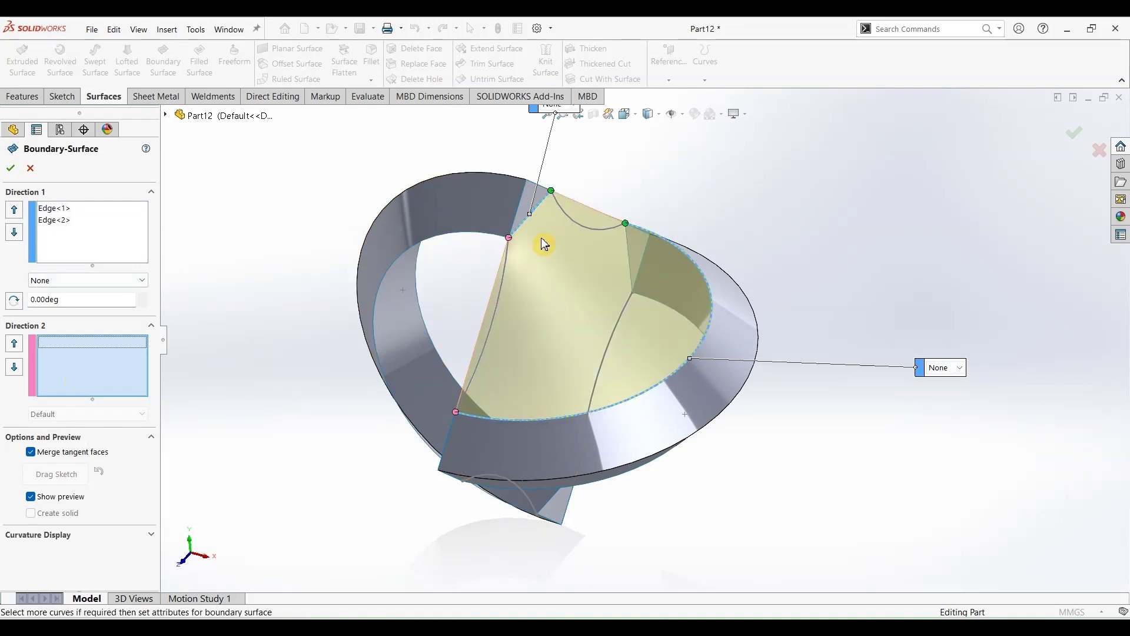
pyautogui.click(584, 230)
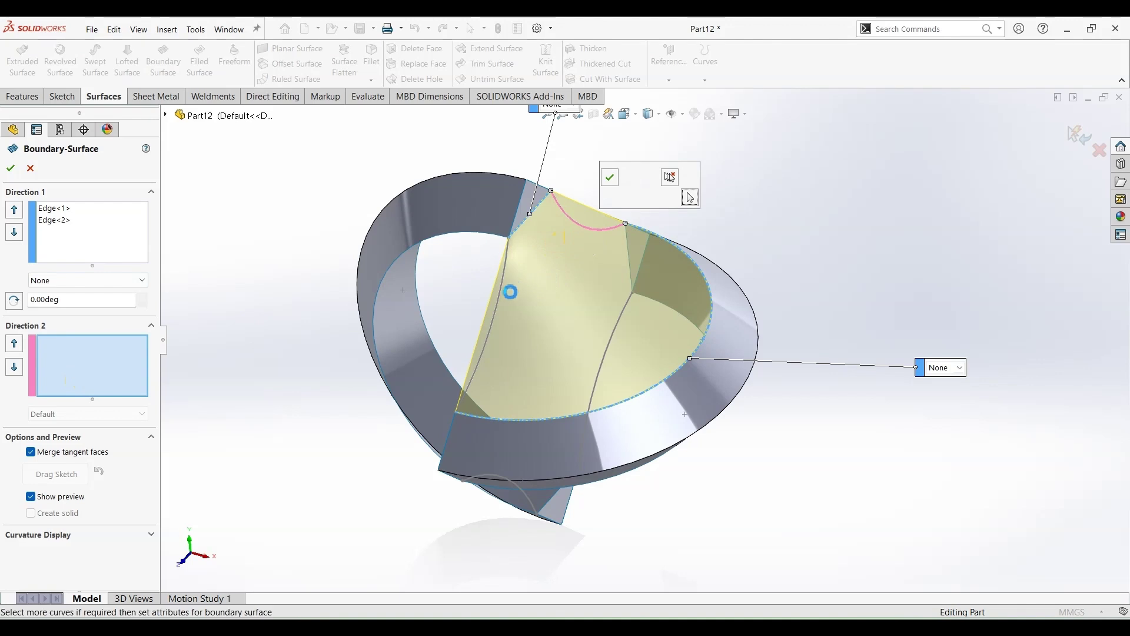
pyautogui.click(611, 184)
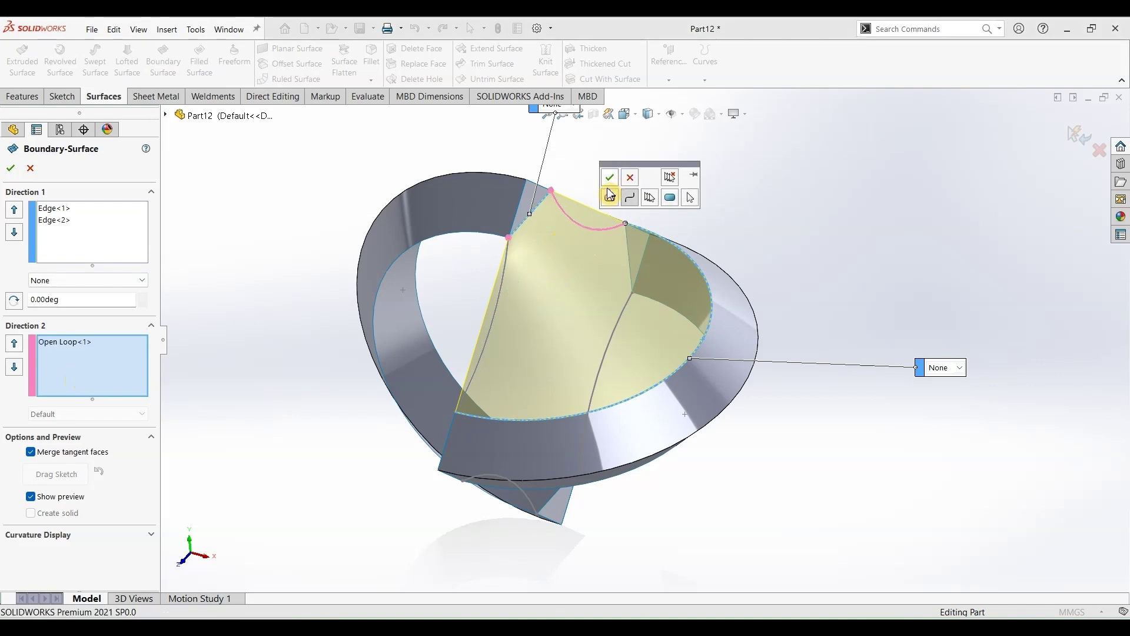
pyautogui.click(500, 304)
pyautogui.click(532, 248)
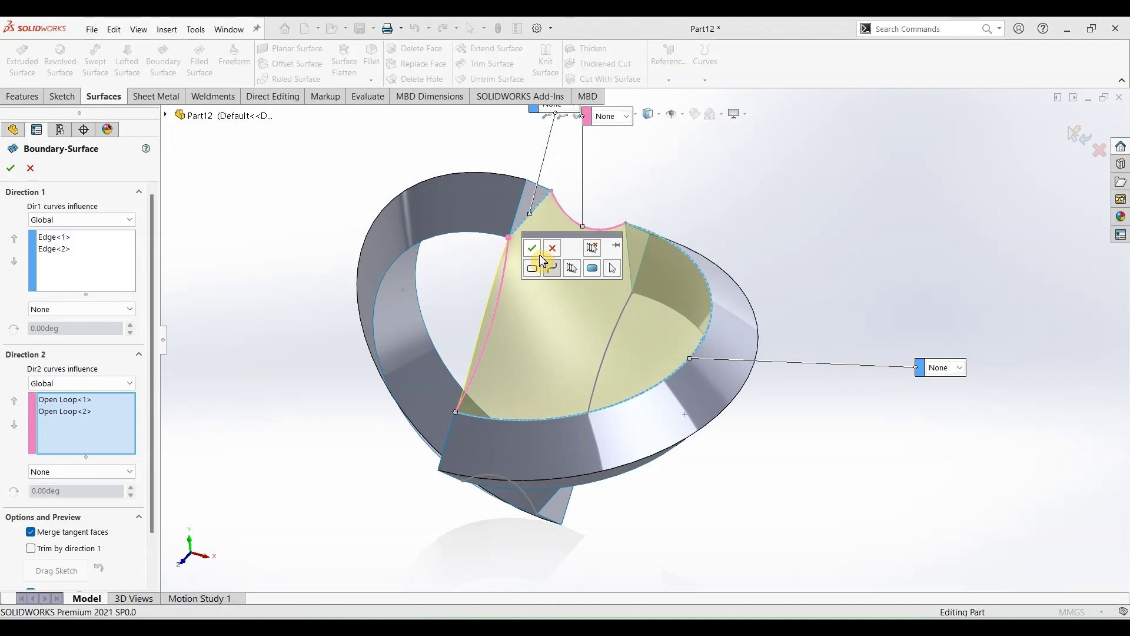
pyautogui.click(10, 169)
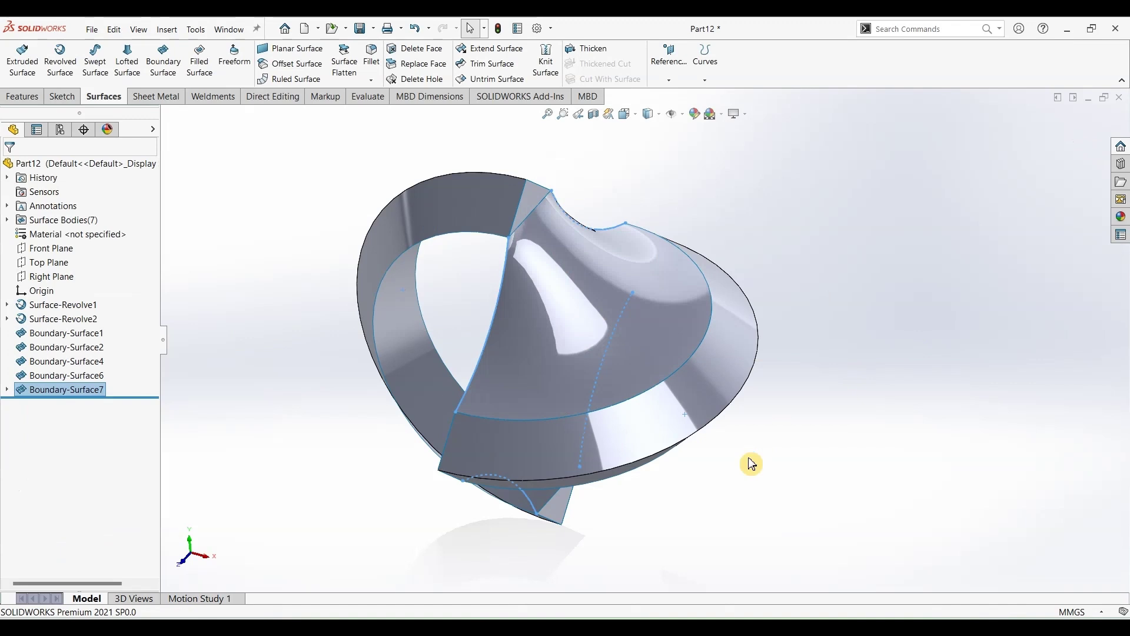
pyautogui.moveTo(749, 462); pyautogui.dragTo(471, 302, button='middle')
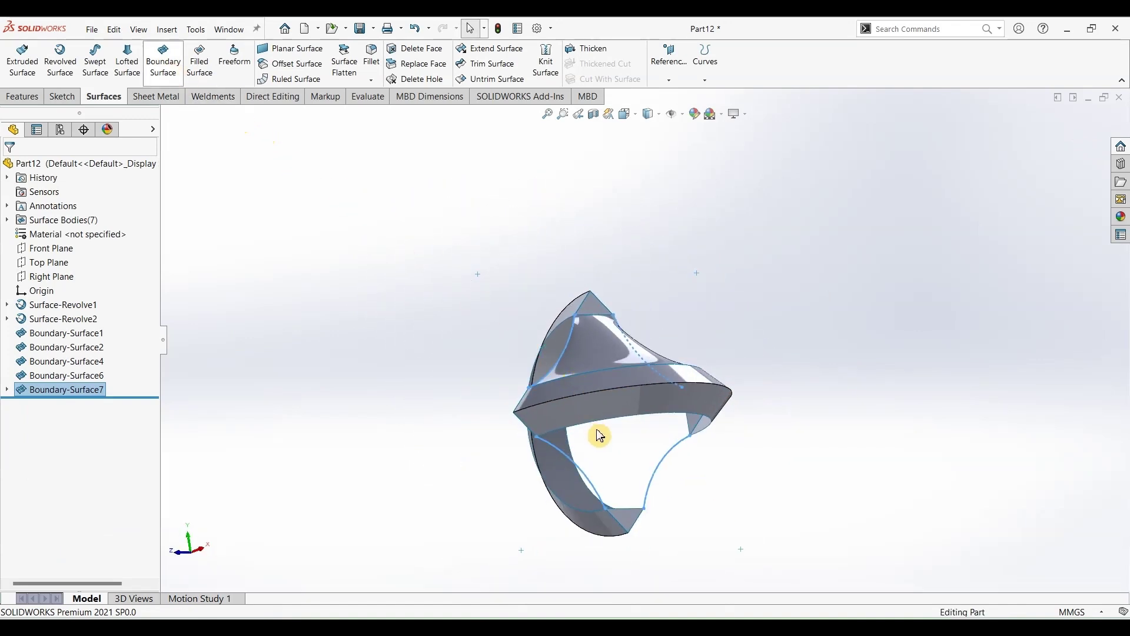
pyautogui.press('Return')
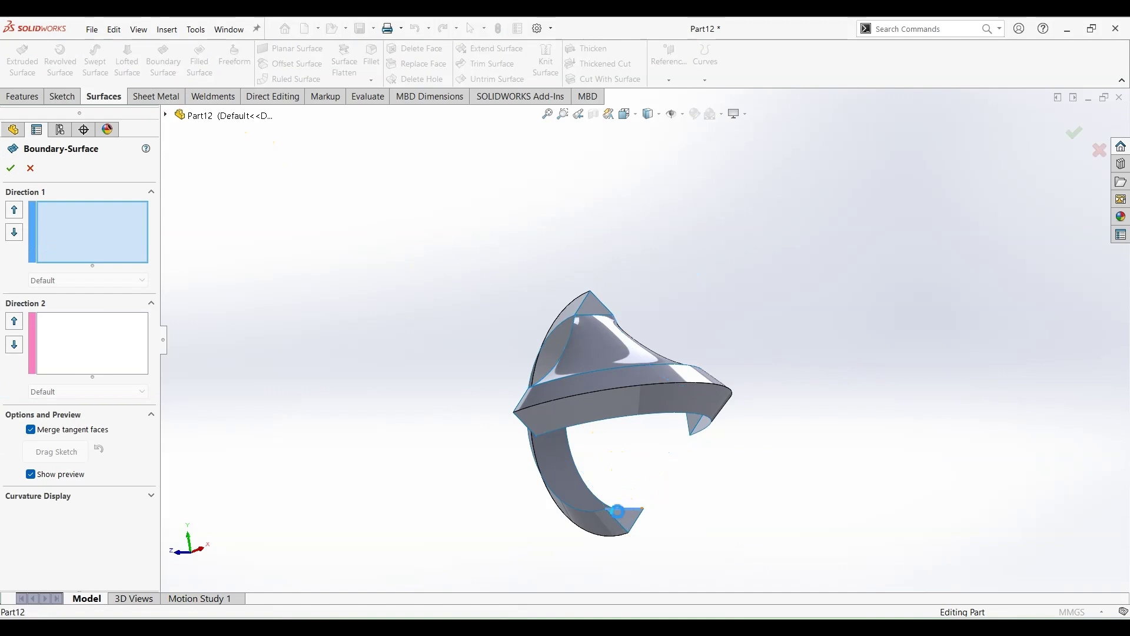
pyautogui.click(617, 510)
pyautogui.click(584, 428)
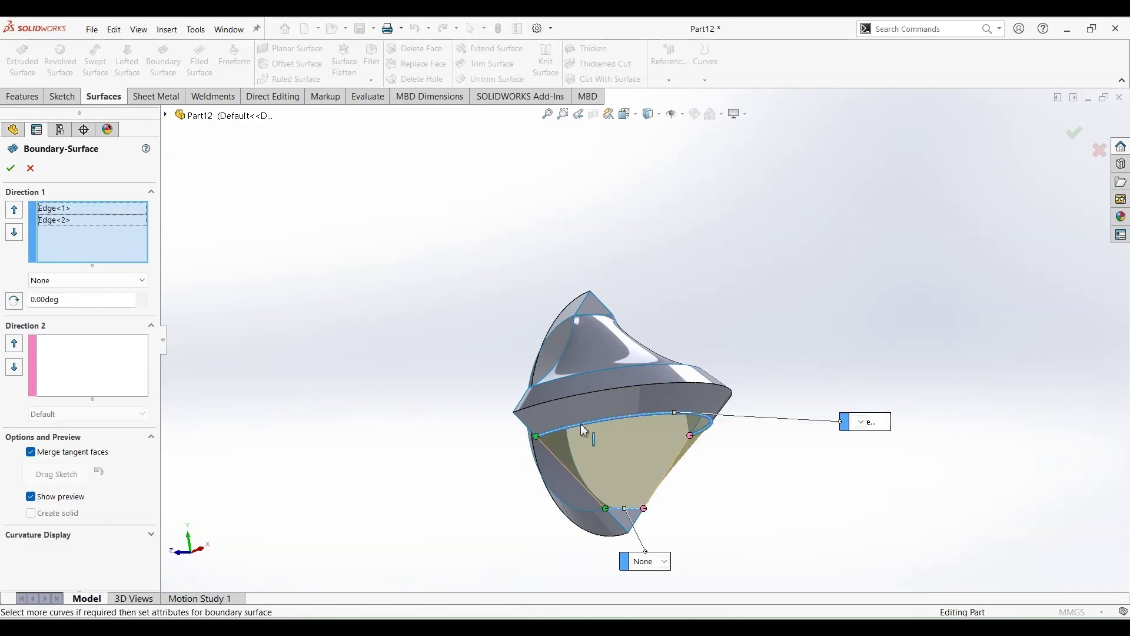
pyautogui.click(109, 375)
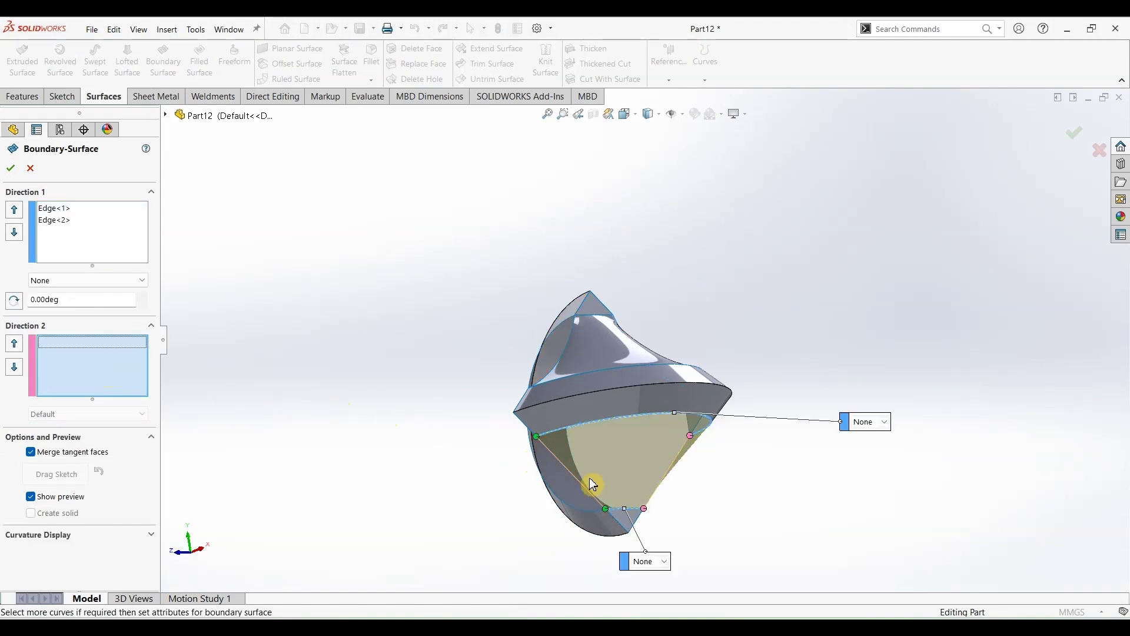
pyautogui.scroll(-3, 591, 482)
pyautogui.moveTo(591, 481); pyautogui.dragTo(555, 495, button='middle')
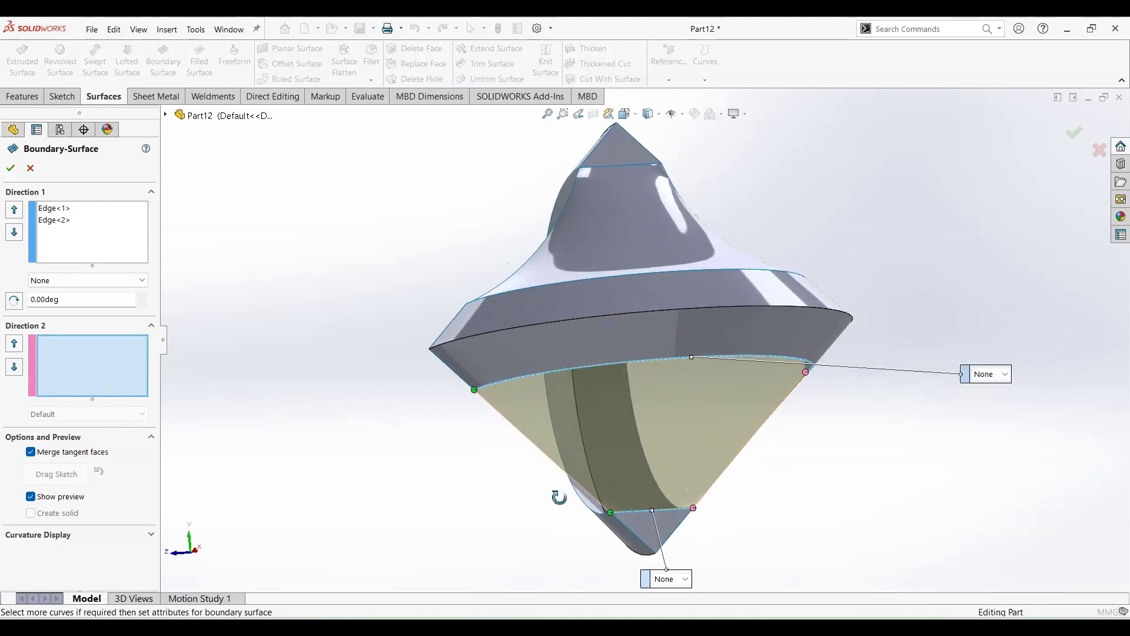
pyautogui.click(168, 117)
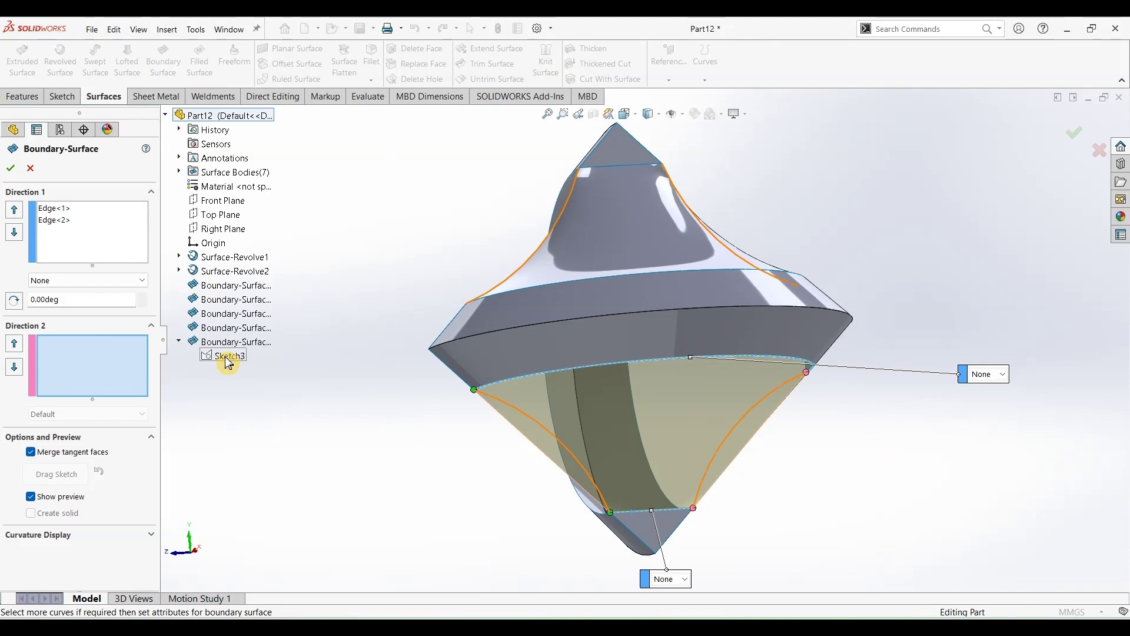
pyautogui.click(228, 360)
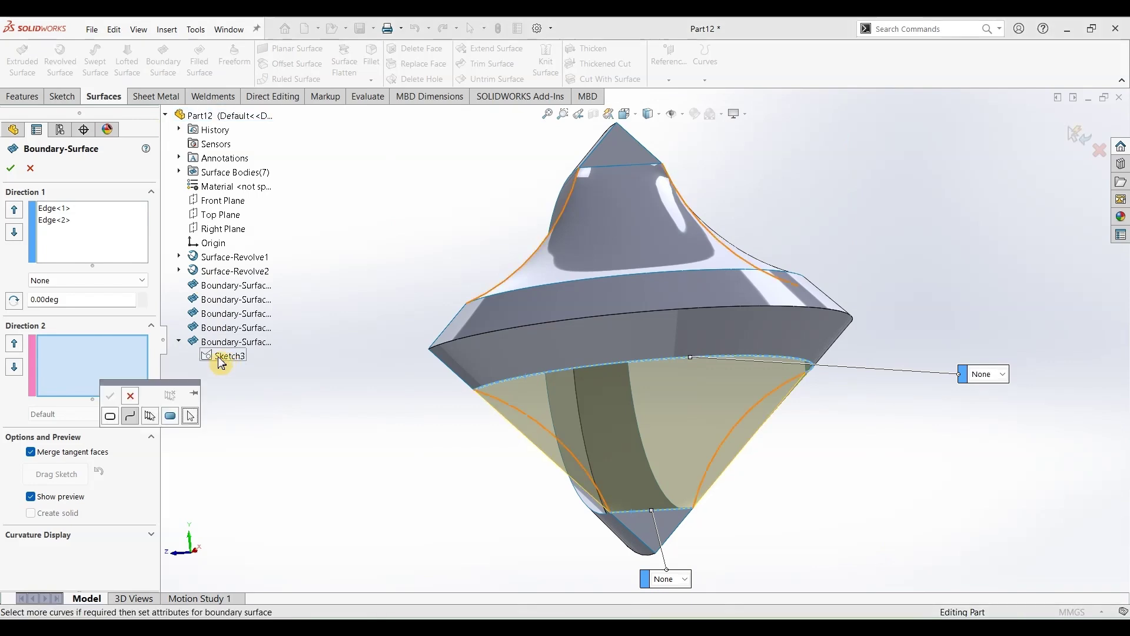
pyautogui.click(31, 169)
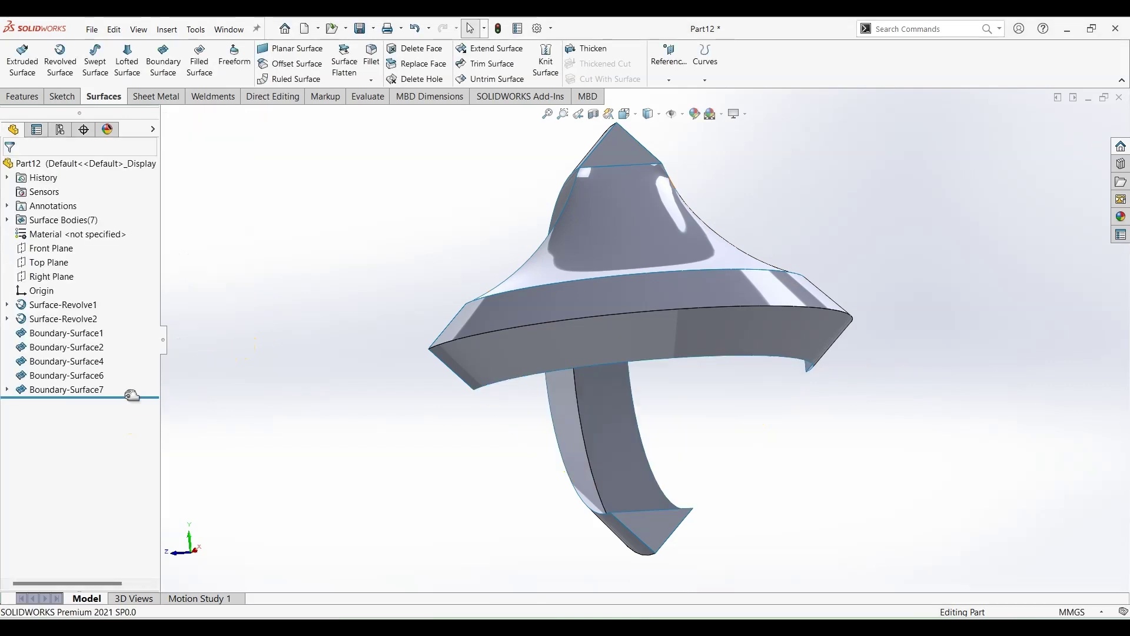
# - Show the arc sketch absorbed by the upper boundary surface so its four curves can be selected in the model
pyautogui.click(7, 390)
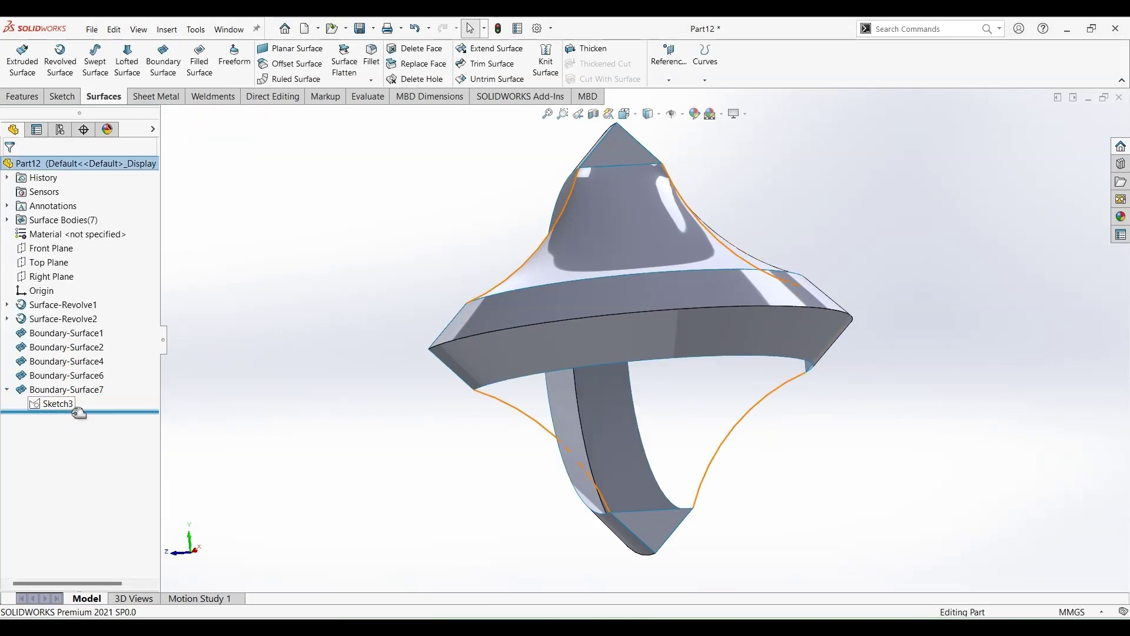
pyautogui.click(58, 405)
pyautogui.click(72, 391)
pyautogui.click(223, 310)
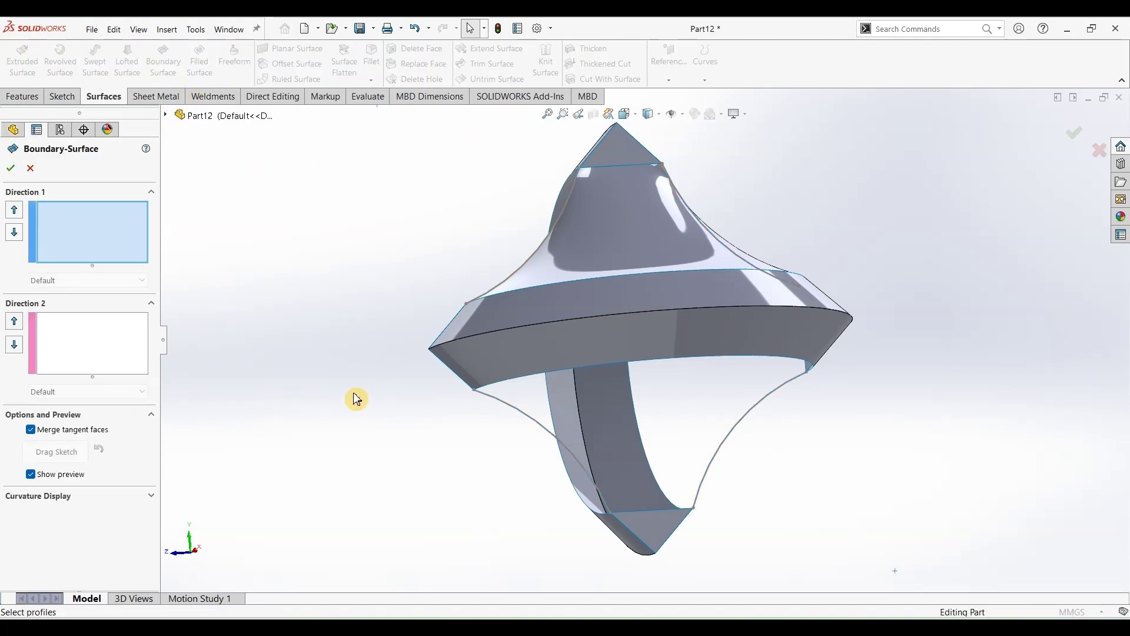
# - Create the lower boundary surface using horizontal V's lower inner edge and the bottom end-cap edge as Direction 1 and the two lower arcs as Direction 2
pyautogui.click(582, 370)
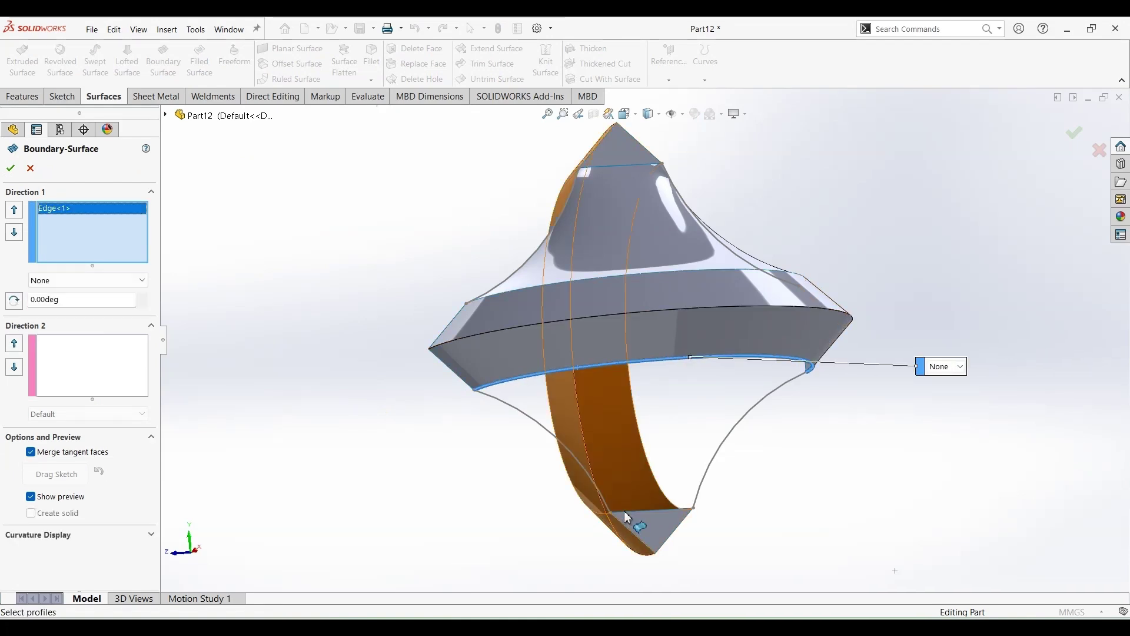
pyautogui.click(630, 518)
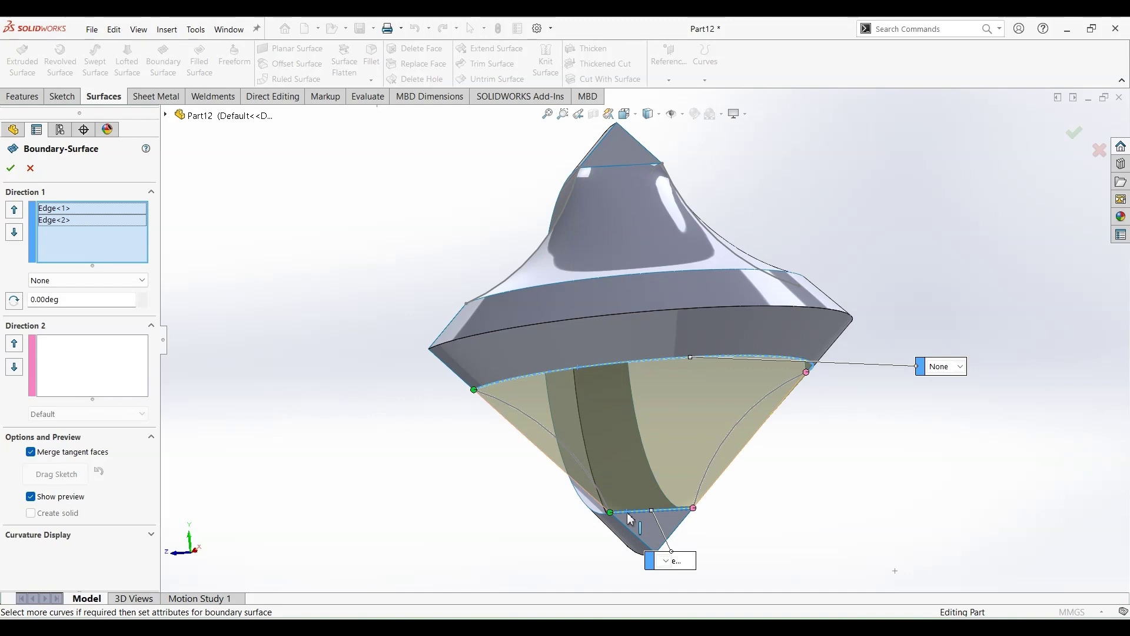
pyautogui.click(94, 378)
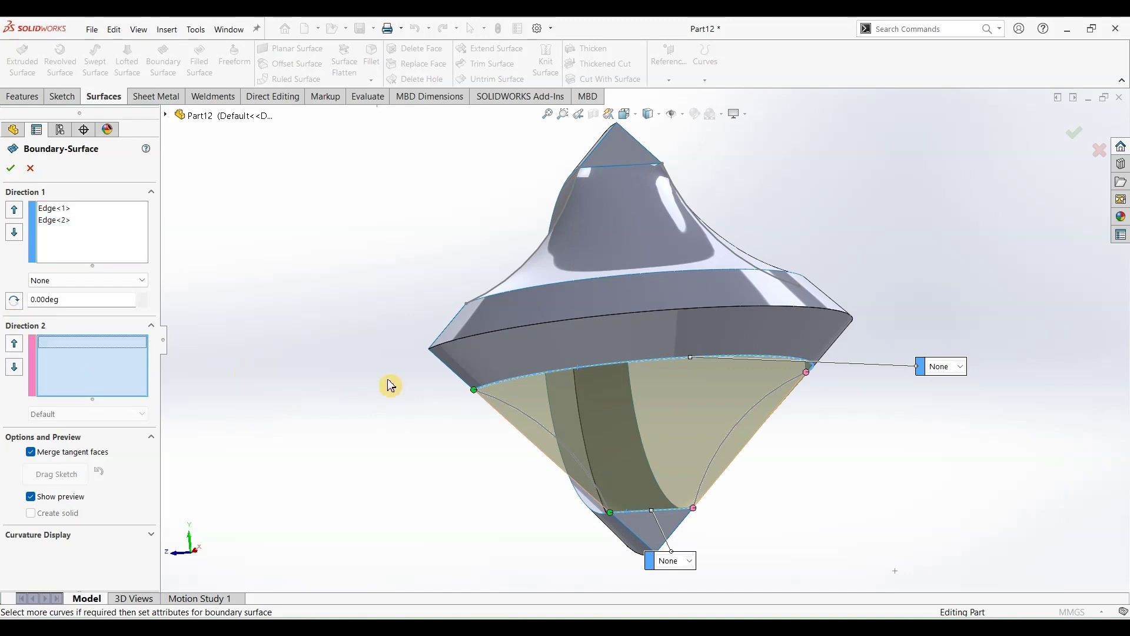
pyautogui.rightClick(522, 417)
pyautogui.click(556, 451)
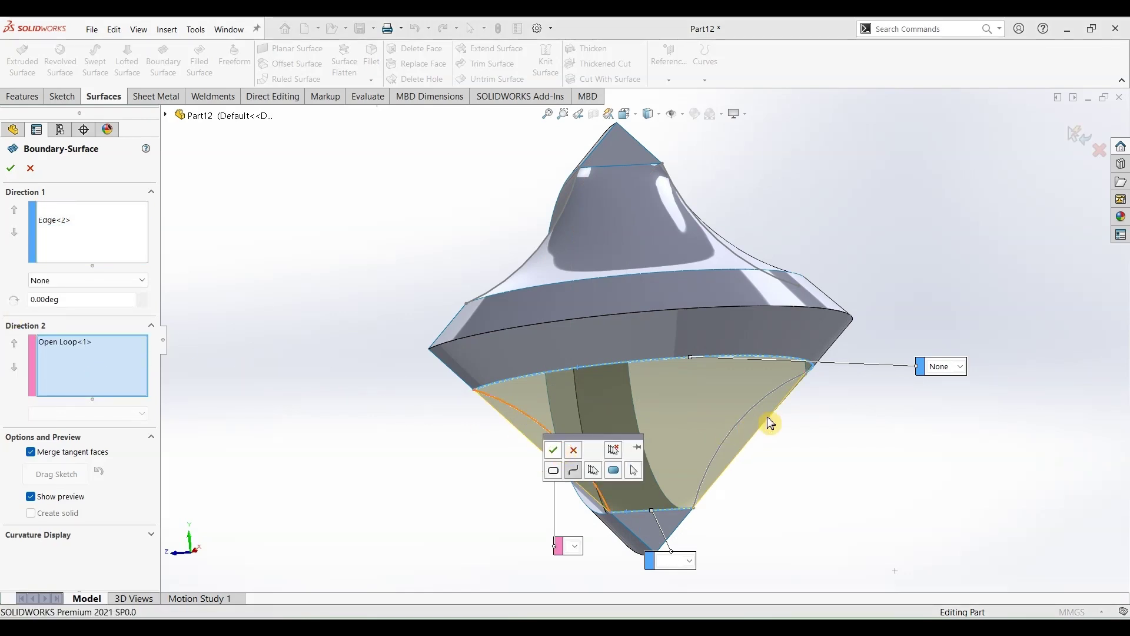
pyautogui.rightClick(777, 387)
pyautogui.click(811, 431)
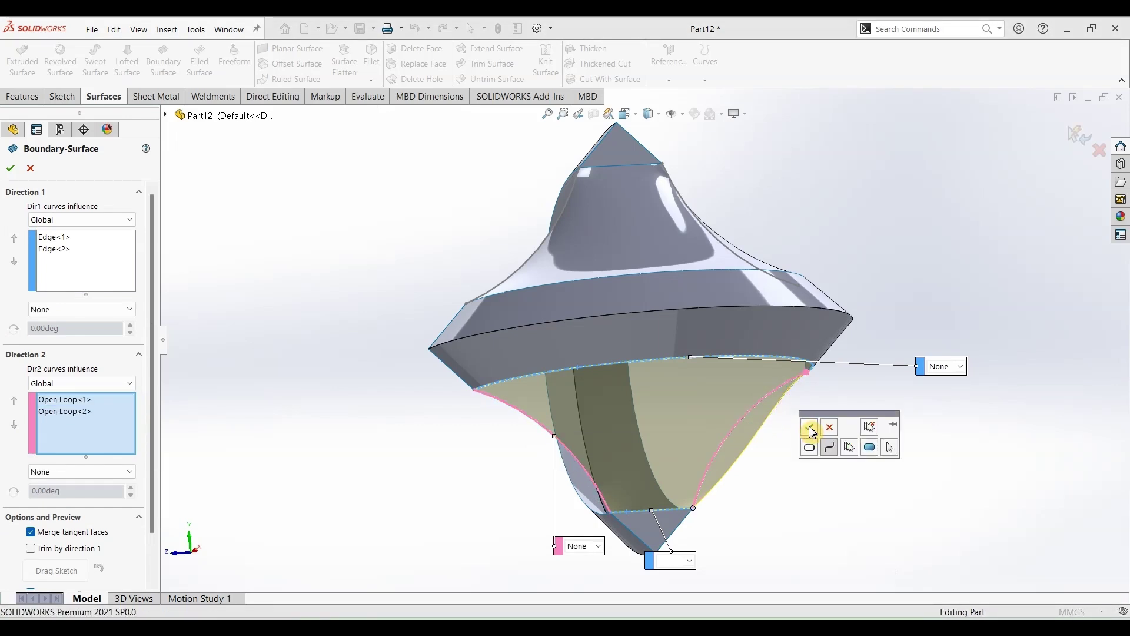
pyautogui.click(12, 169)
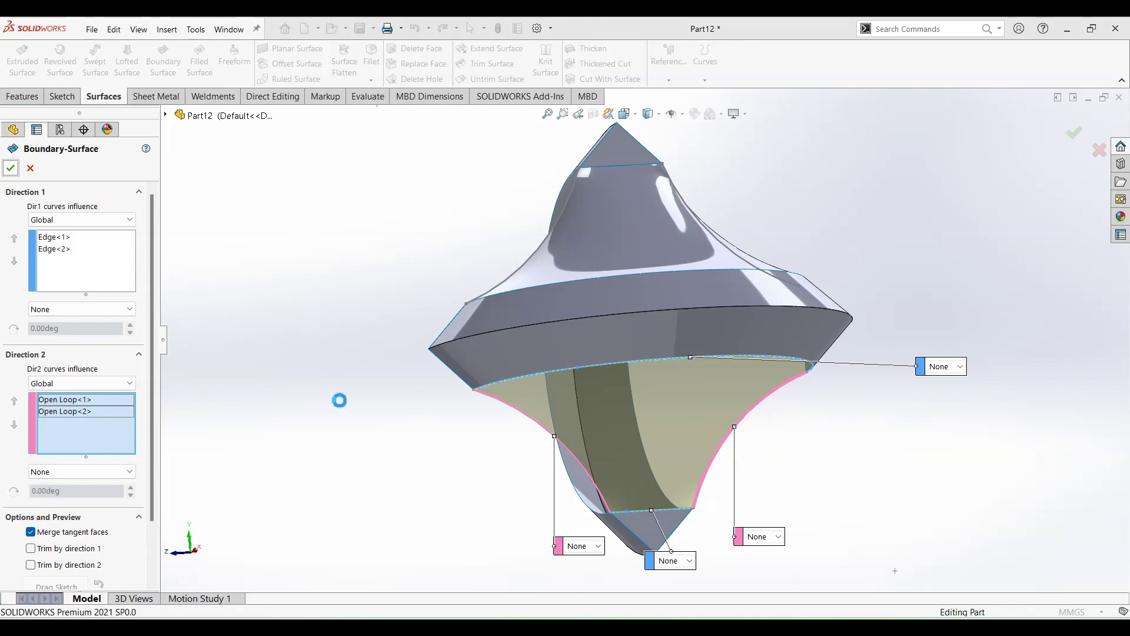
pyautogui.click(342, 407)
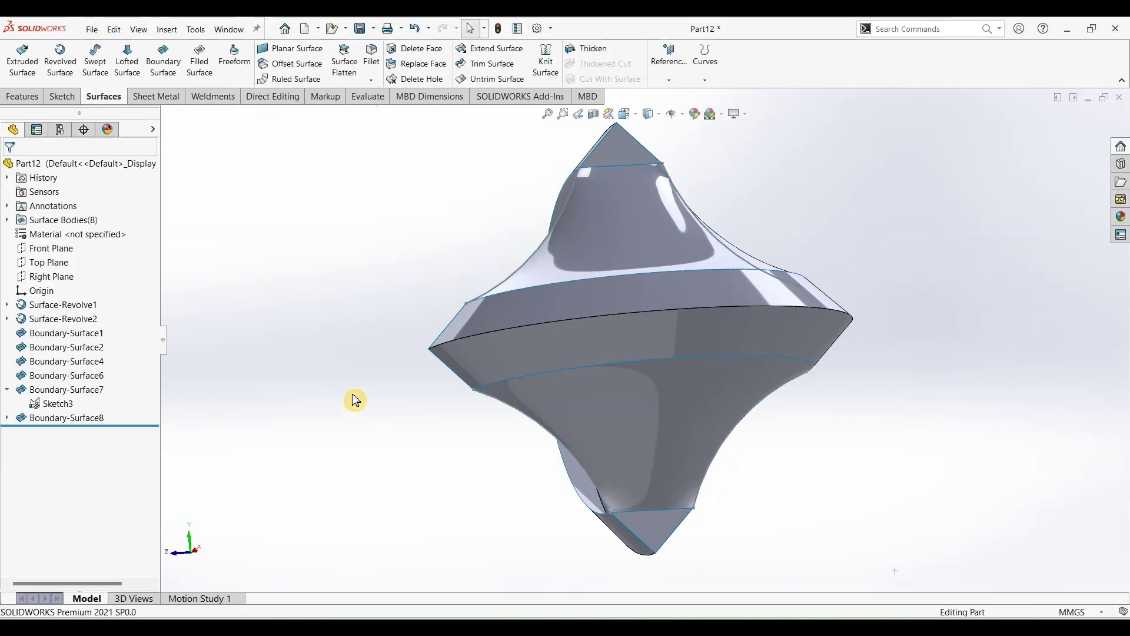
pyautogui.moveTo(353, 396); pyautogui.dragTo(454, 347, button='middle')
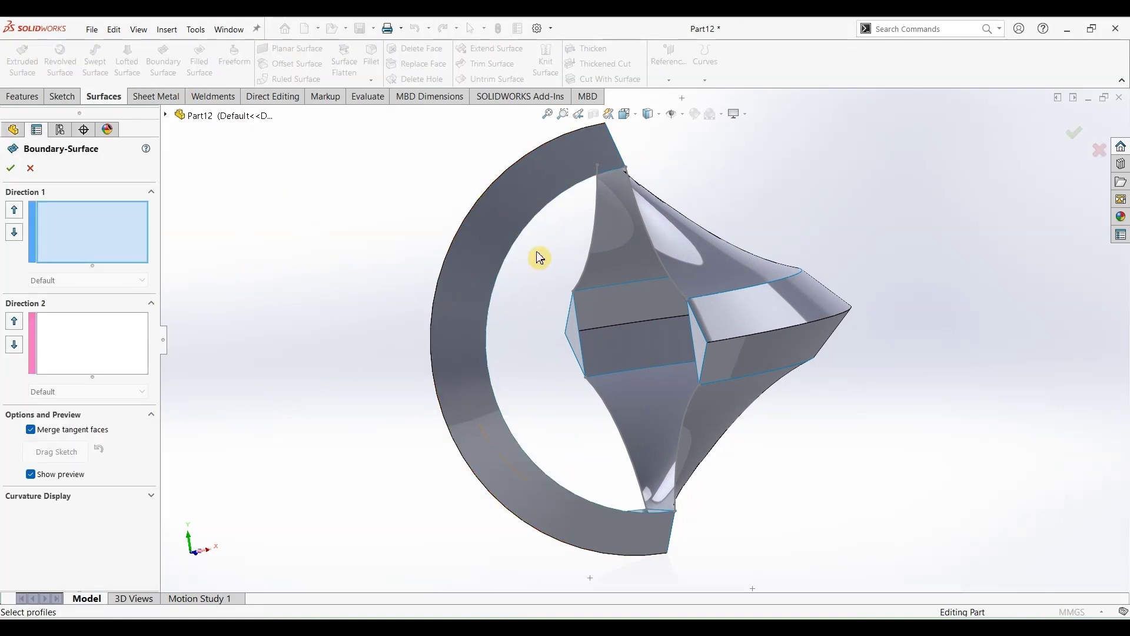
pyautogui.click(506, 270)
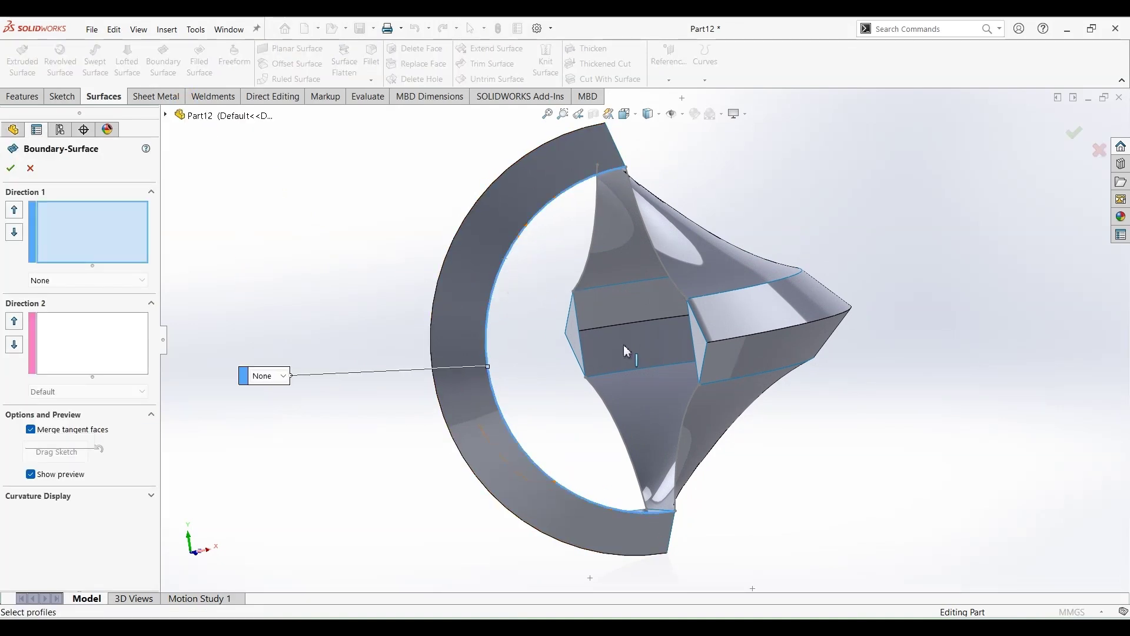
pyautogui.click(693, 326)
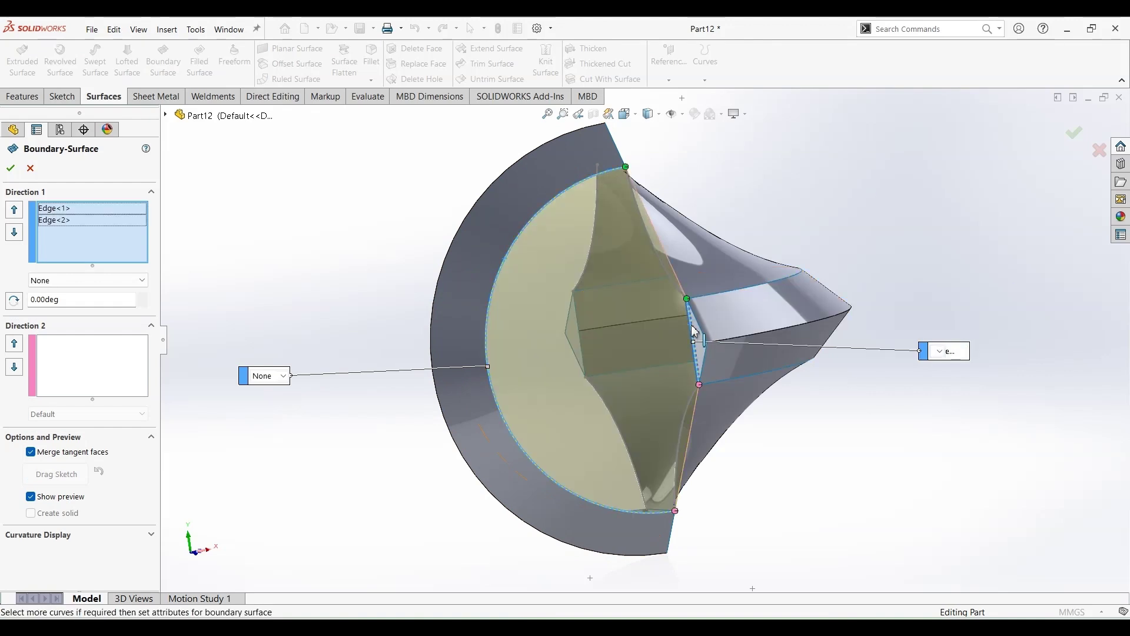
pyautogui.click(80, 382)
pyautogui.moveTo(259, 306); pyautogui.dragTo(298, 285, button='middle')
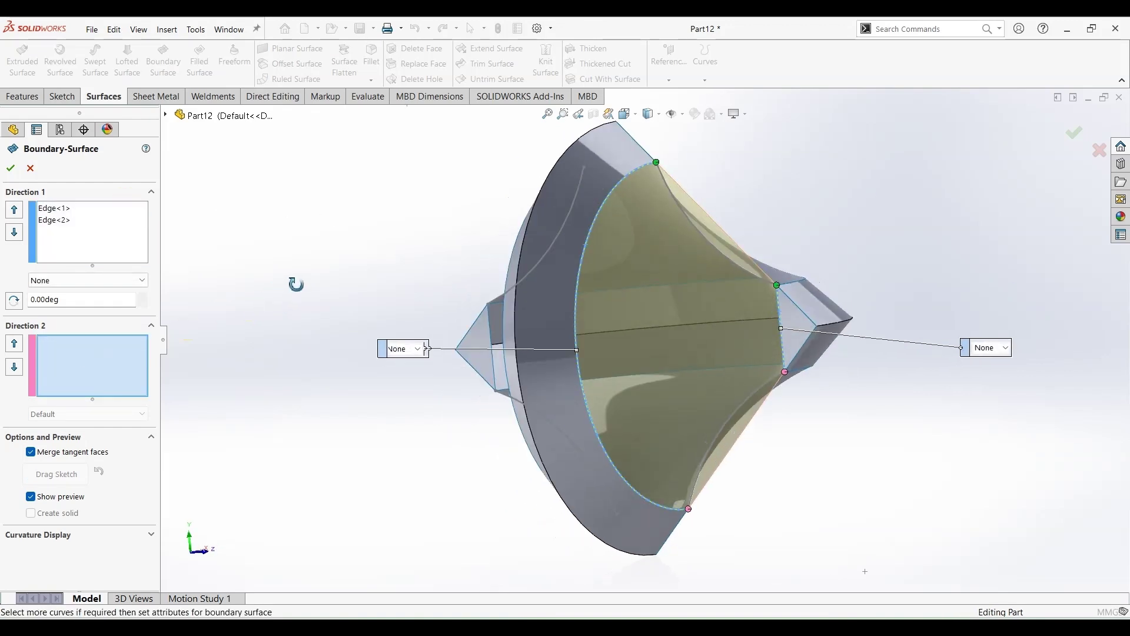
pyautogui.click(746, 405)
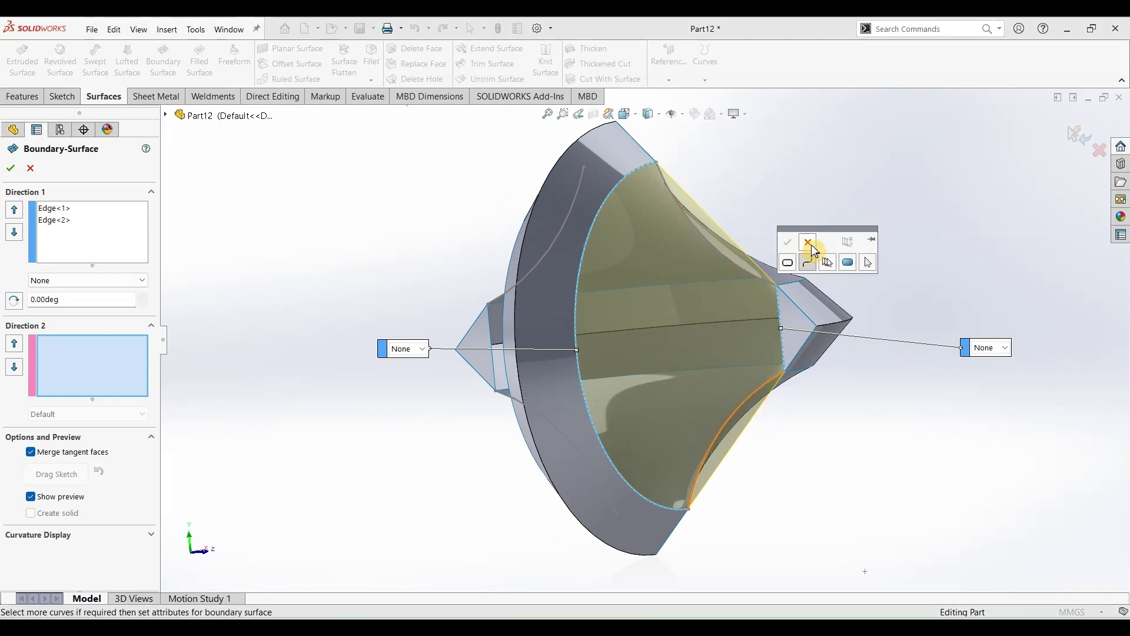
pyautogui.click(809, 243)
pyautogui.click(31, 171)
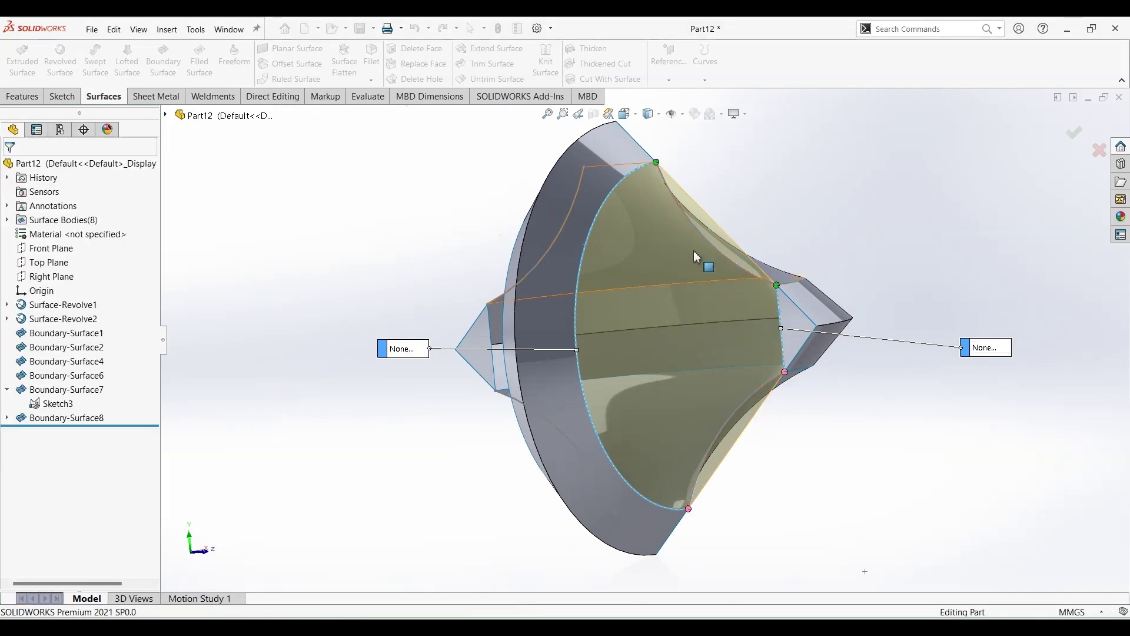
pyautogui.moveTo(334, 397); pyautogui.dragTo(383, 408, button='middle')
pyautogui.click(156, 65)
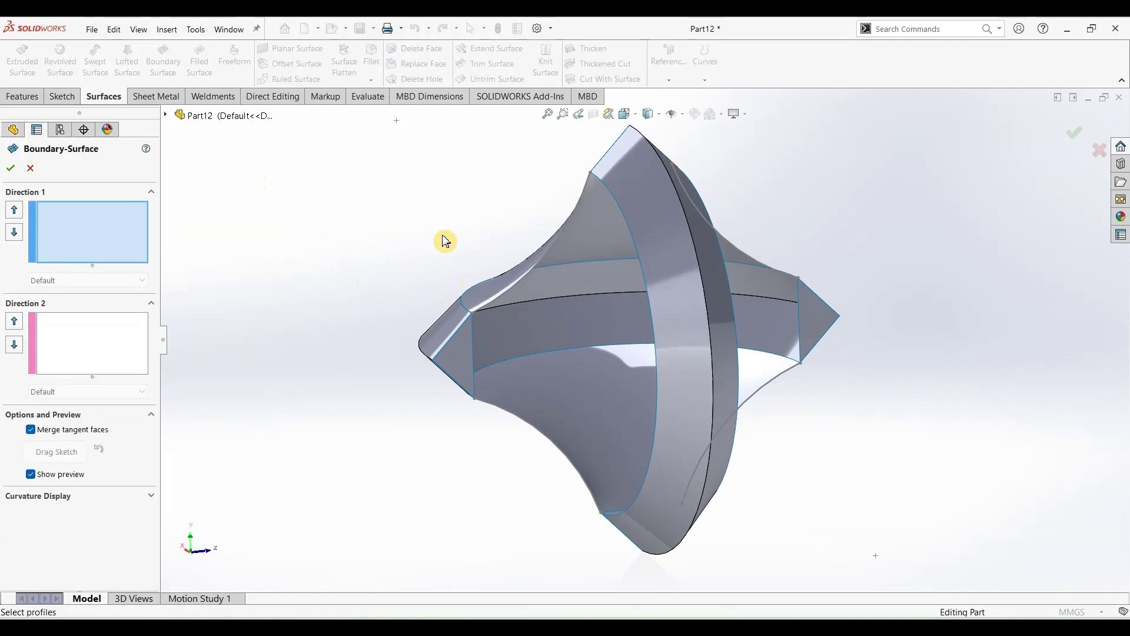
pyautogui.click(472, 344)
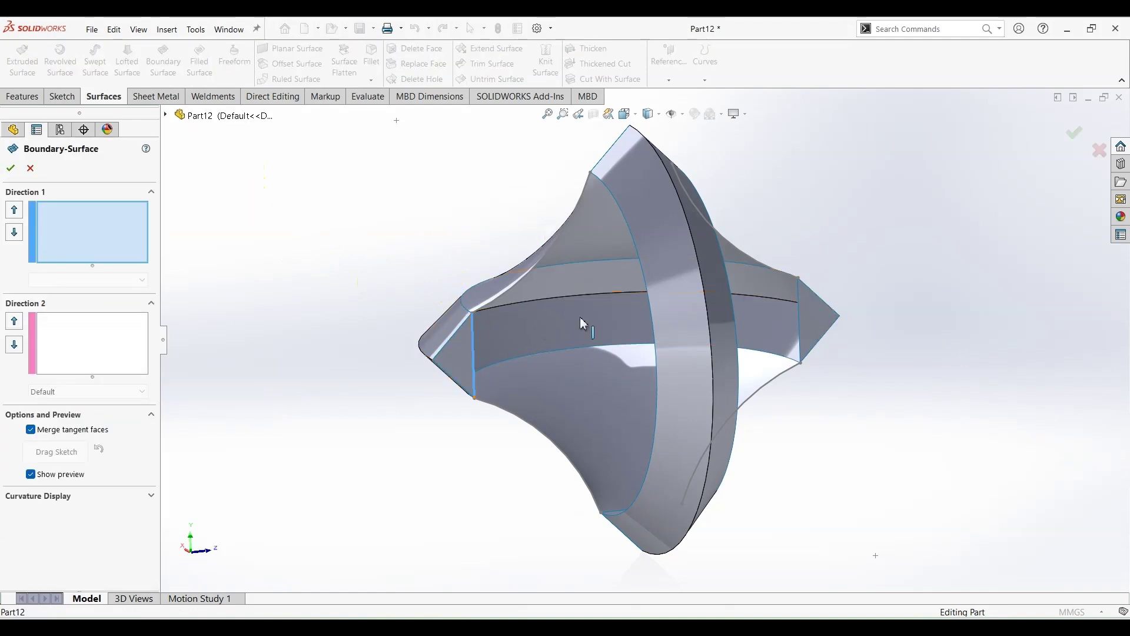
pyautogui.click(646, 280)
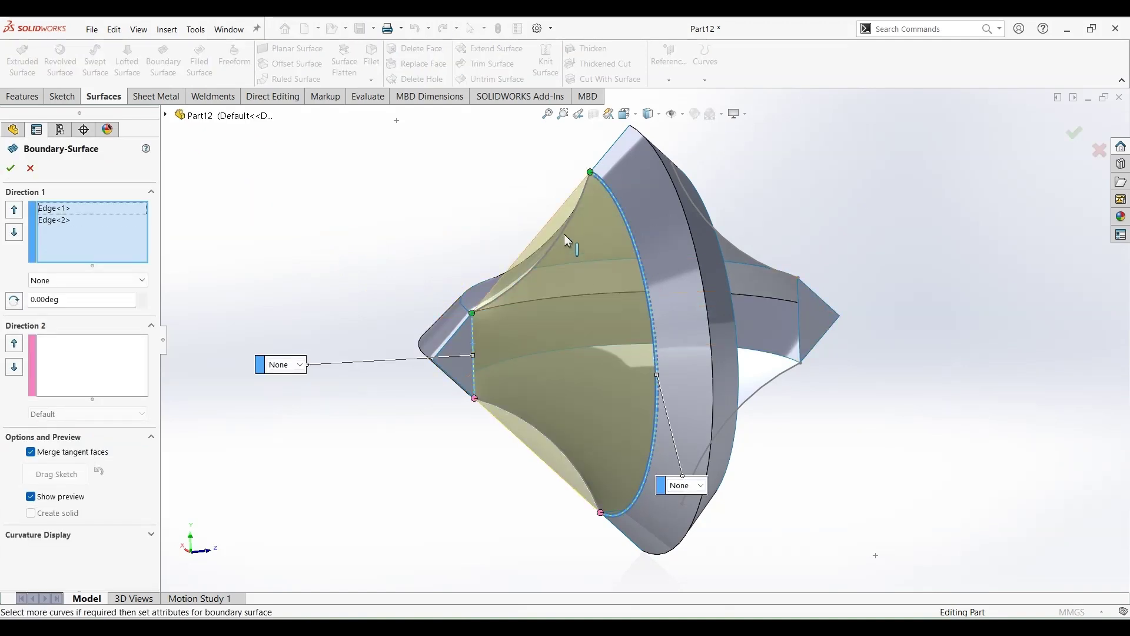
pyautogui.click(87, 367)
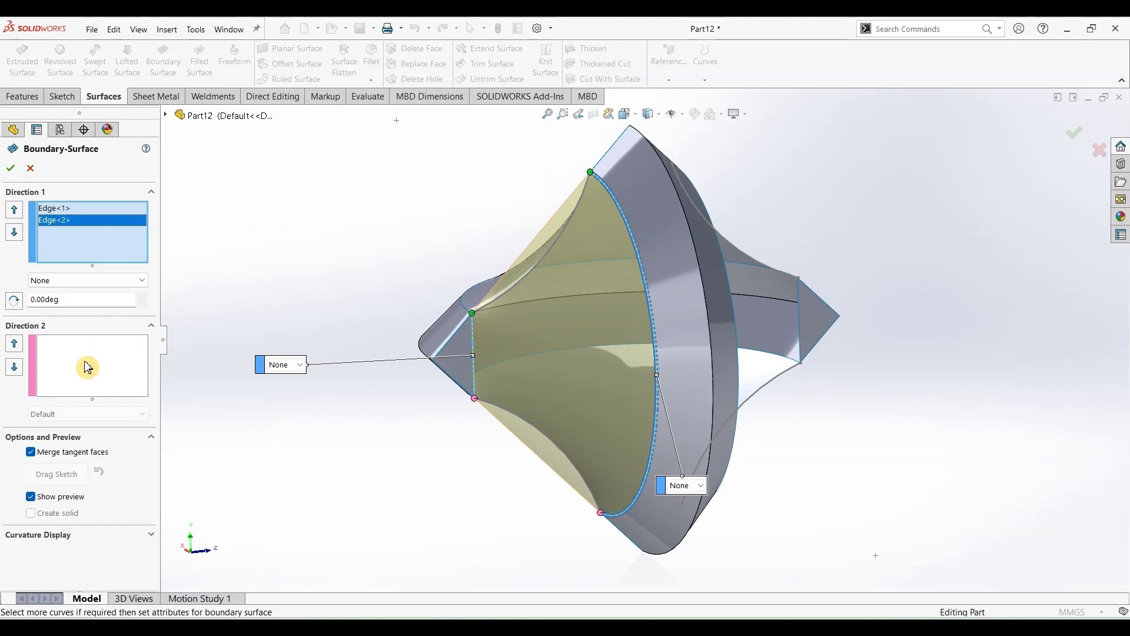
pyautogui.click(569, 221)
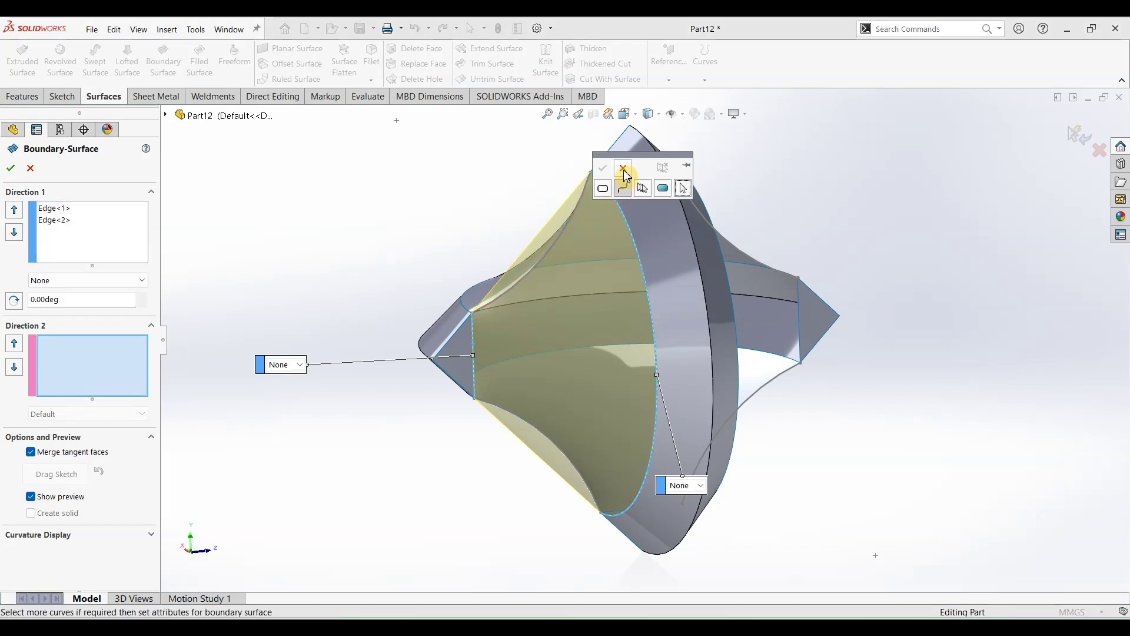
pyautogui.click(624, 170)
pyautogui.click(31, 170)
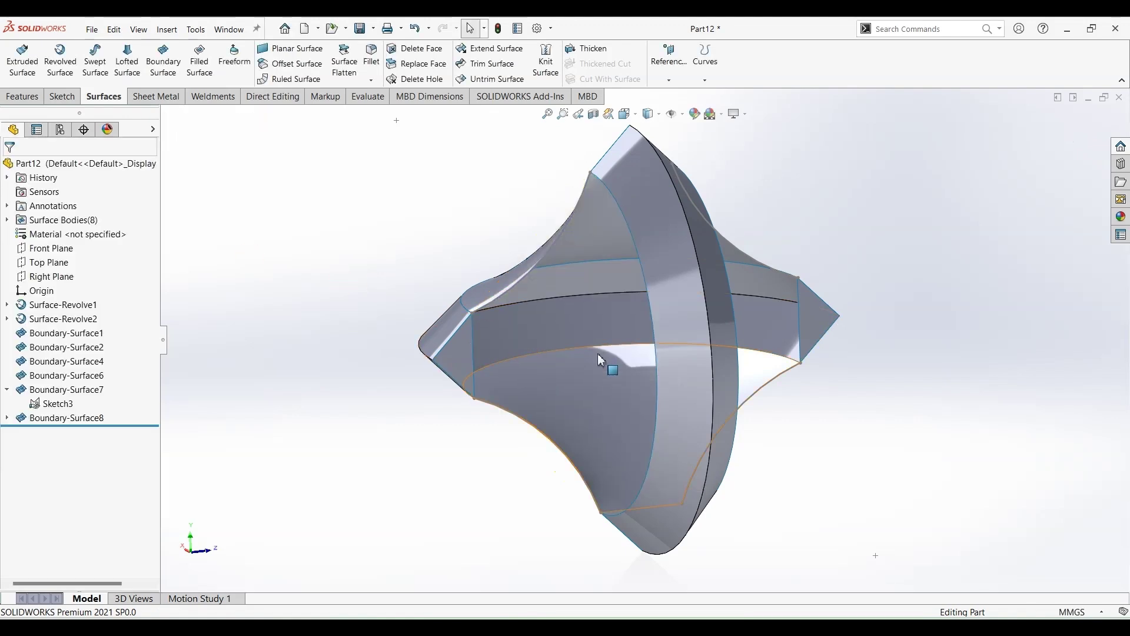
pyautogui.moveTo(598, 353); pyautogui.dragTo(540, 420, button='middle')
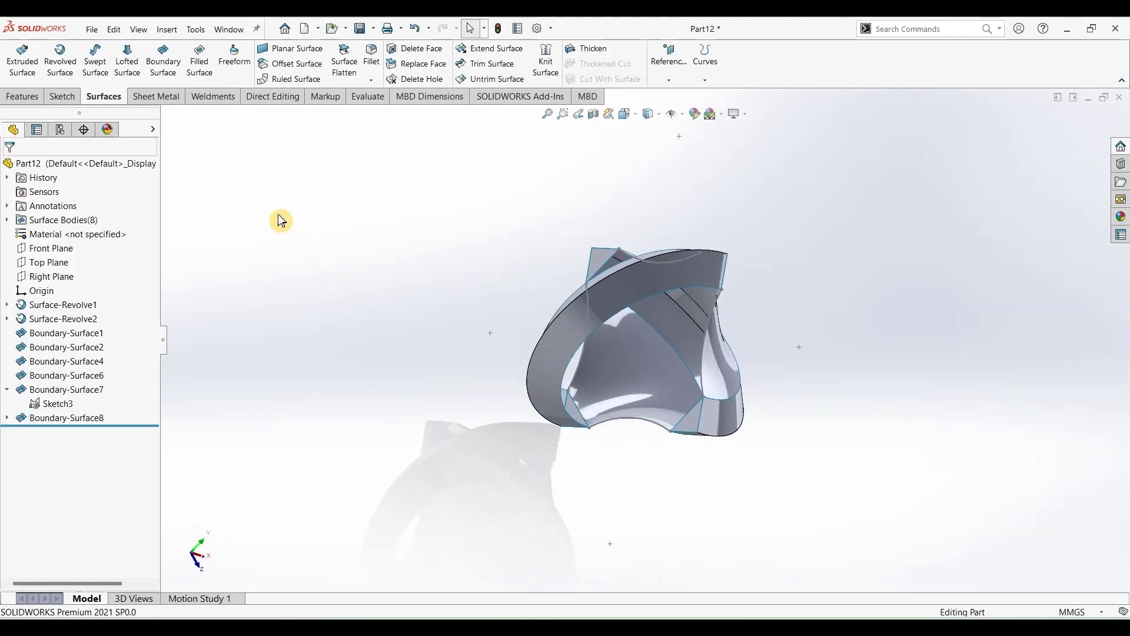
pyautogui.click(48, 262)
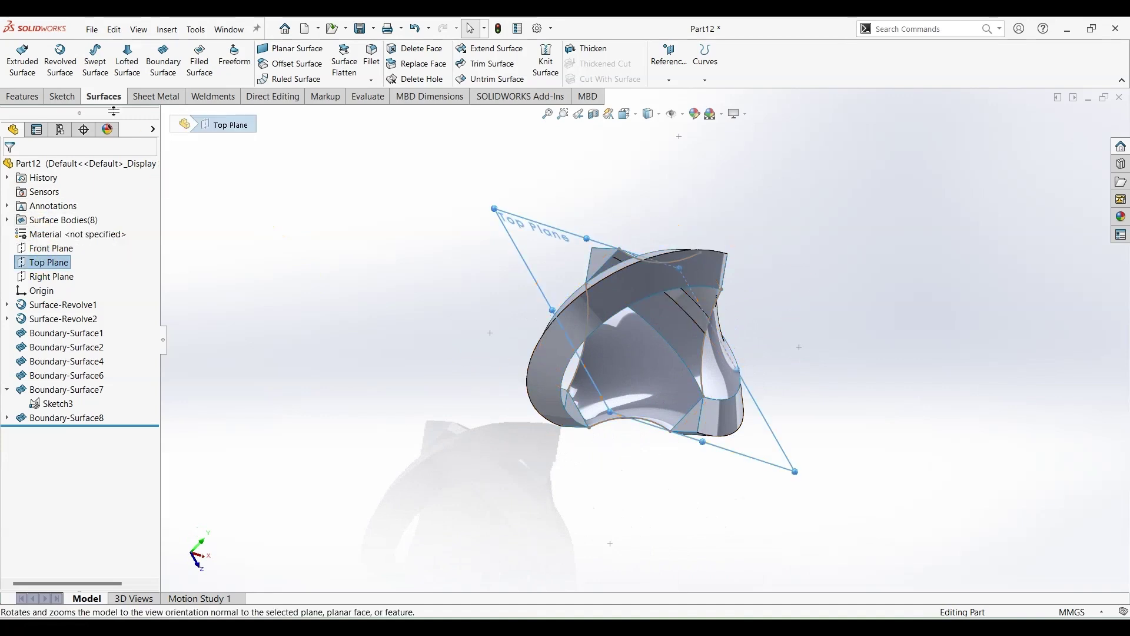
pyautogui.click(54, 96)
pyautogui.click(19, 56)
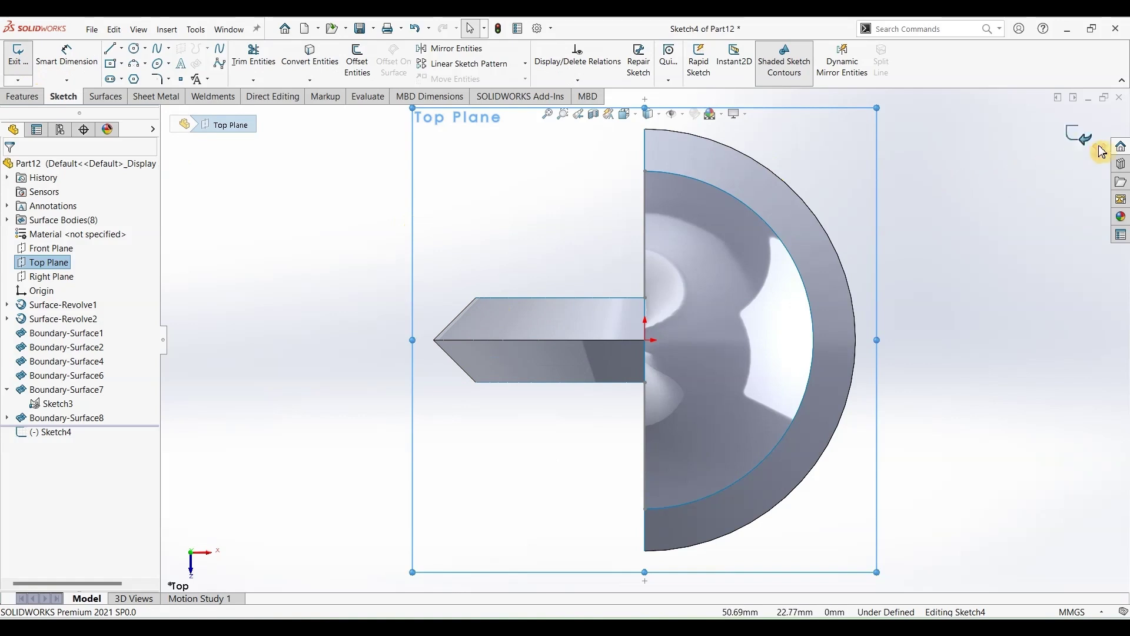
pyautogui.click(607, 331)
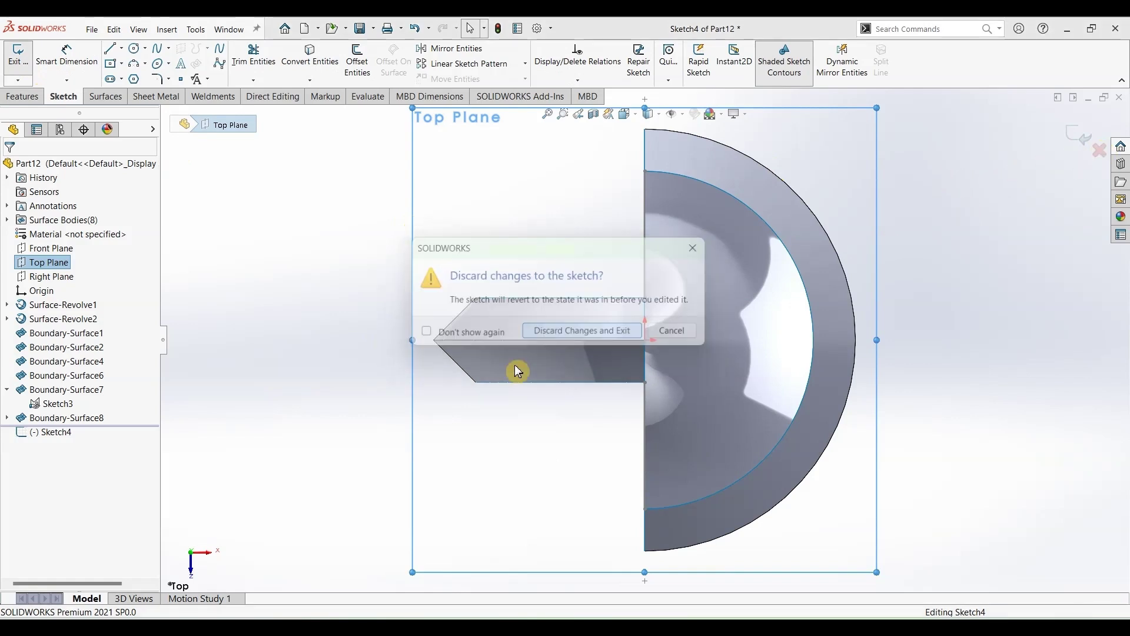
# - Sketch a three-point arc of about 63 mm radius on the Right Plane, joining the top end cap's corner to the +Z end of horizontal V's upper inner edge
pyautogui.click(48, 277)
pyautogui.click(18, 57)
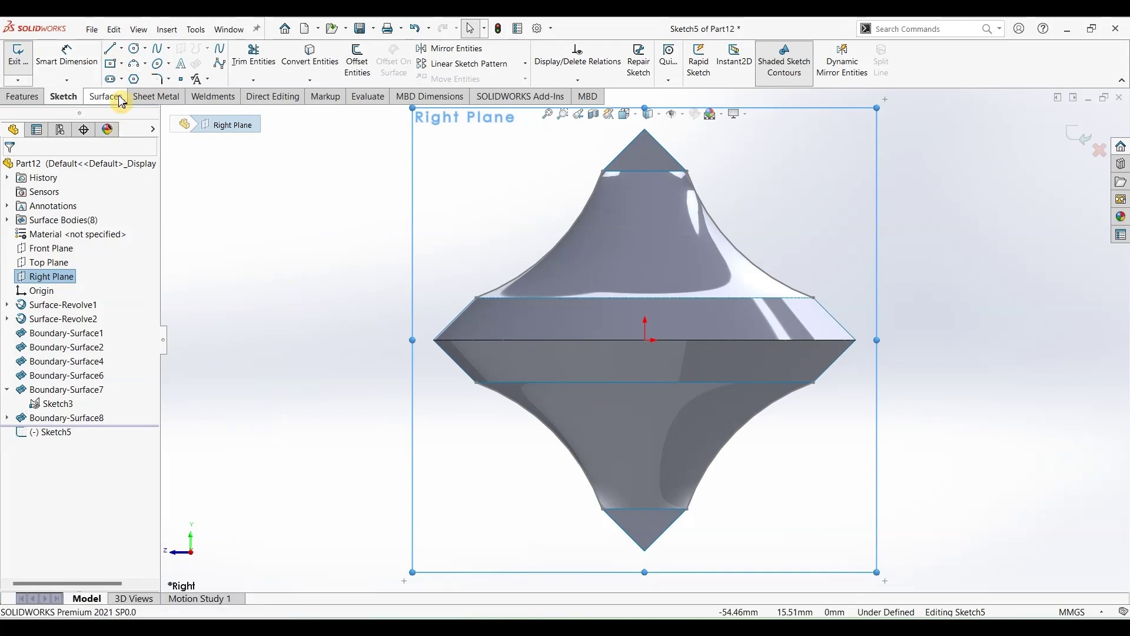
pyautogui.click(134, 63)
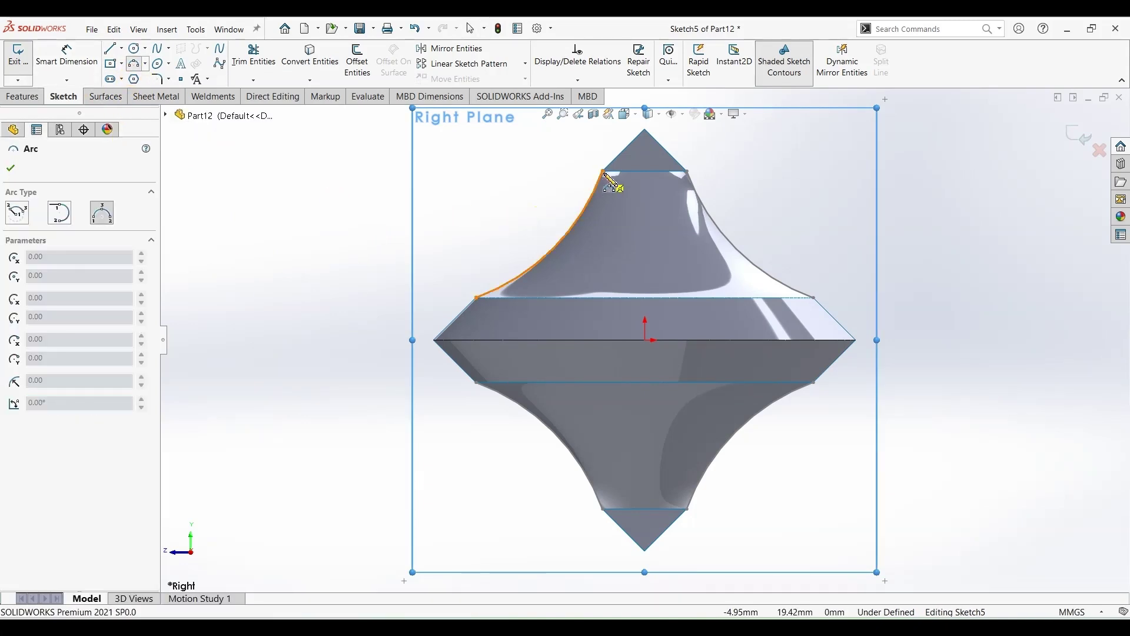
pyautogui.click(603, 171)
pyautogui.click(476, 297)
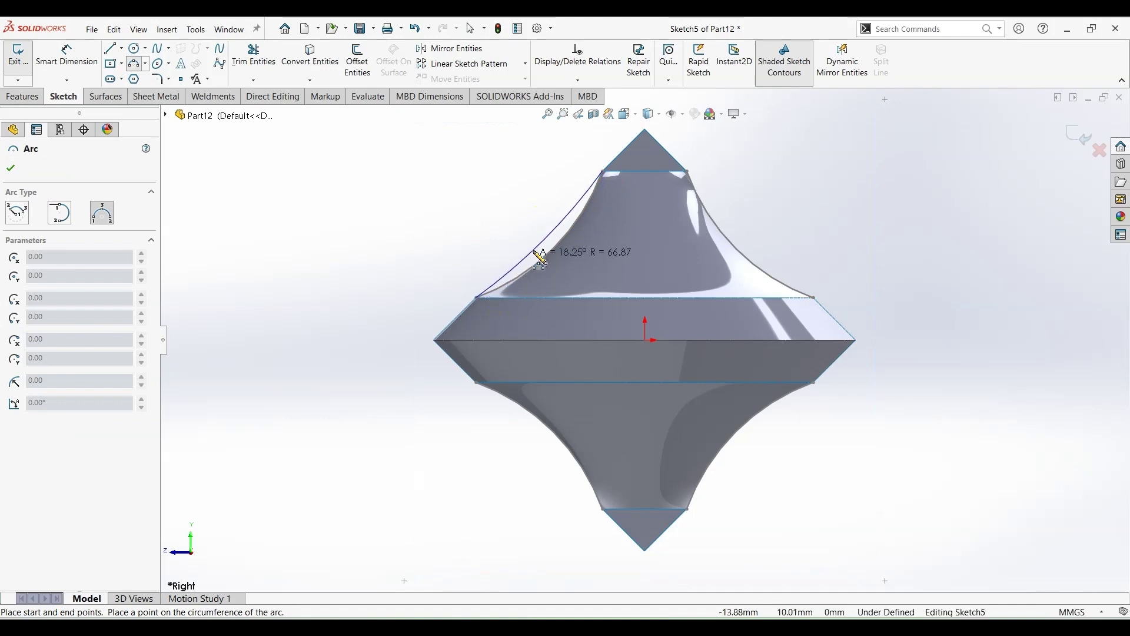
pyautogui.click(539, 250)
# - Set the new arc's radius to 25 mm and exit the sketch
pyautogui.click(67, 56)
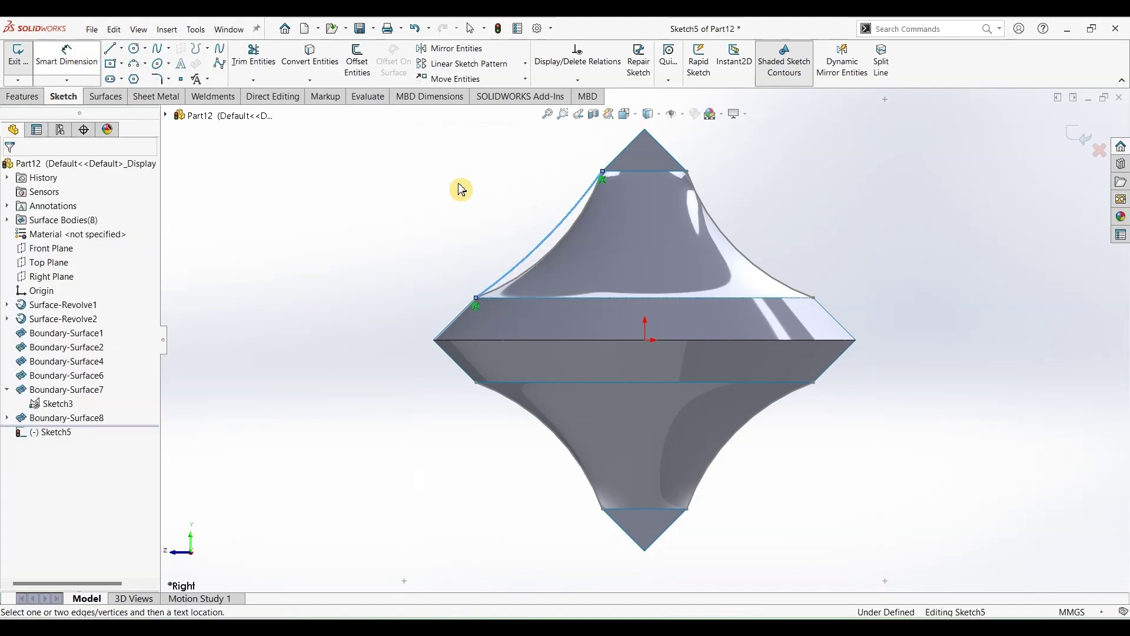
pyautogui.click(556, 231)
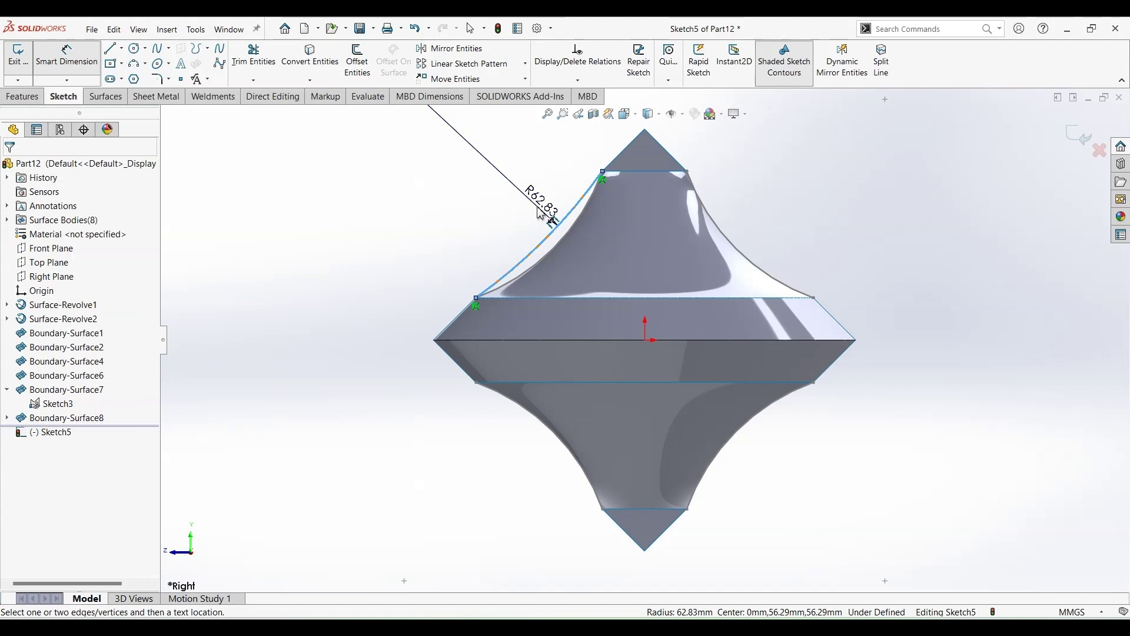
pyautogui.click(570, 222)
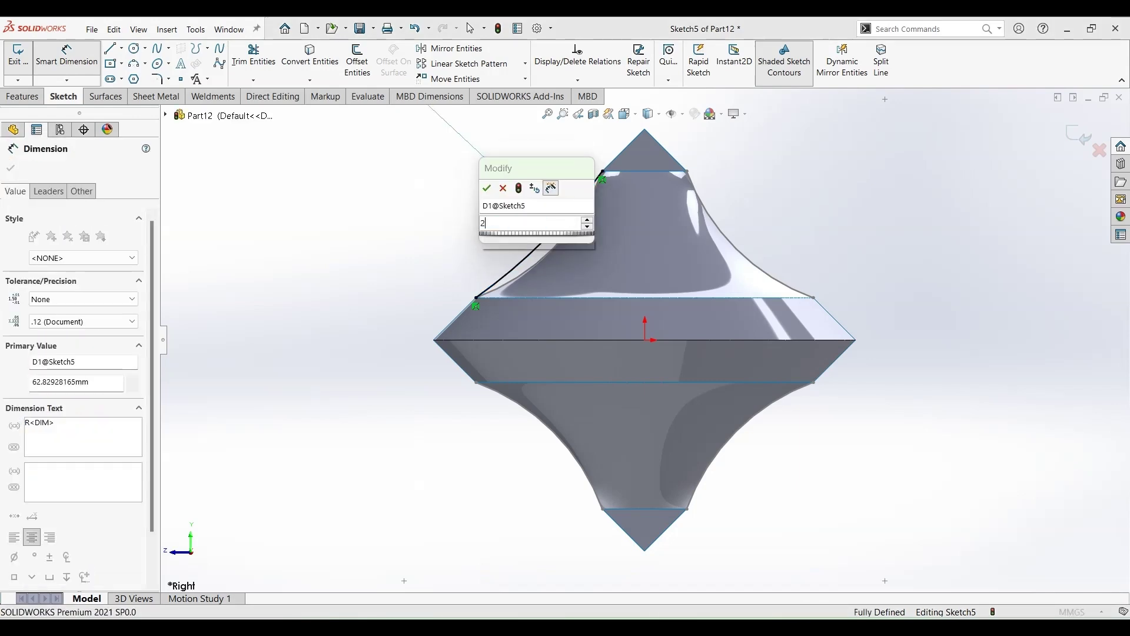
pyautogui.press('Return')
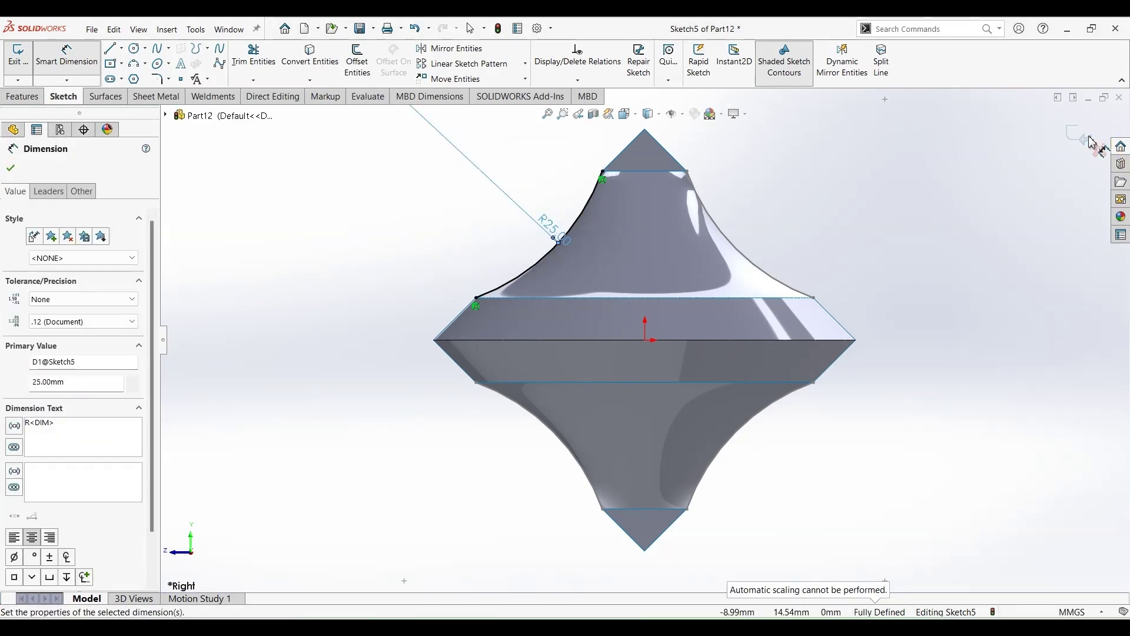
pyautogui.click(1081, 136)
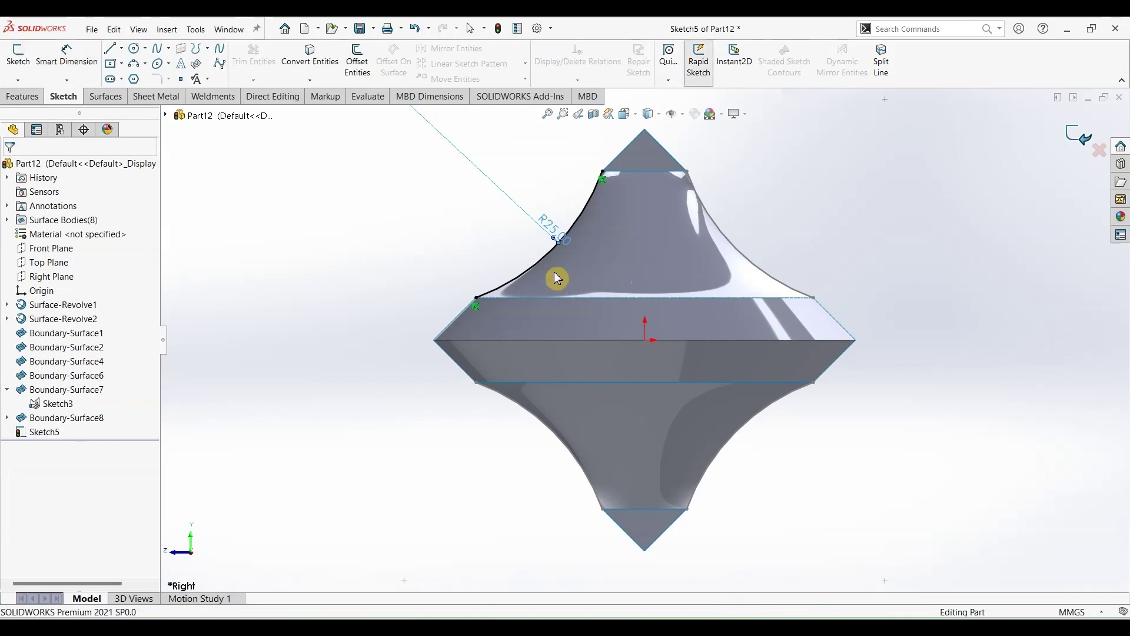
# - Sketch on the Right Plane and convert the existing upper R25 arc on the -Z side into this separate sketch
pyautogui.click(49, 275)
pyautogui.click(19, 63)
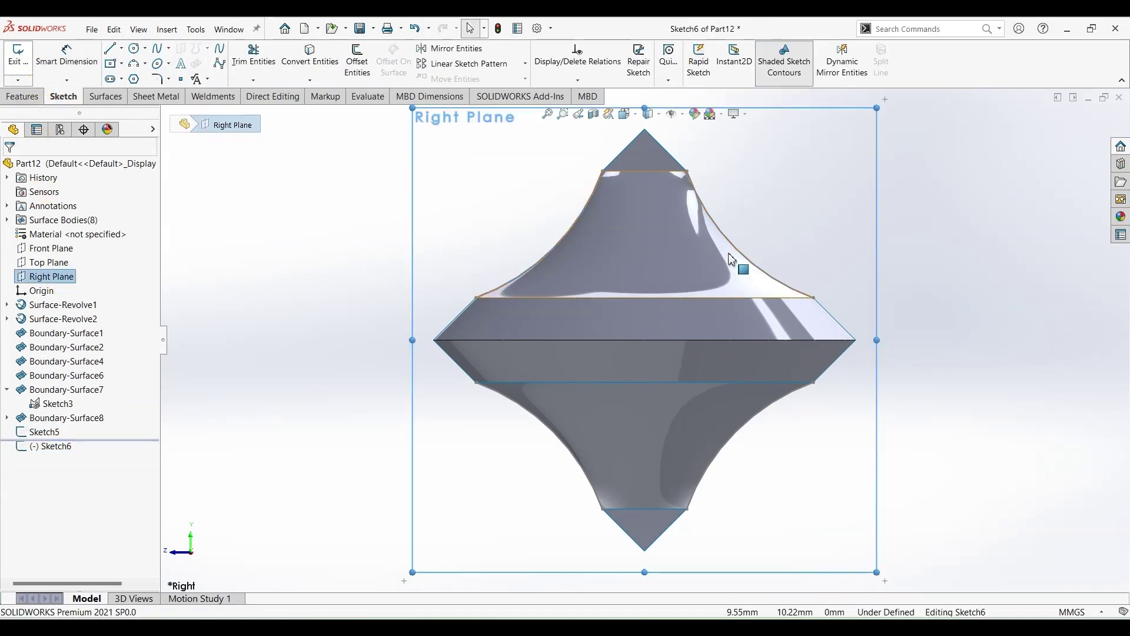
pyautogui.click(327, 65)
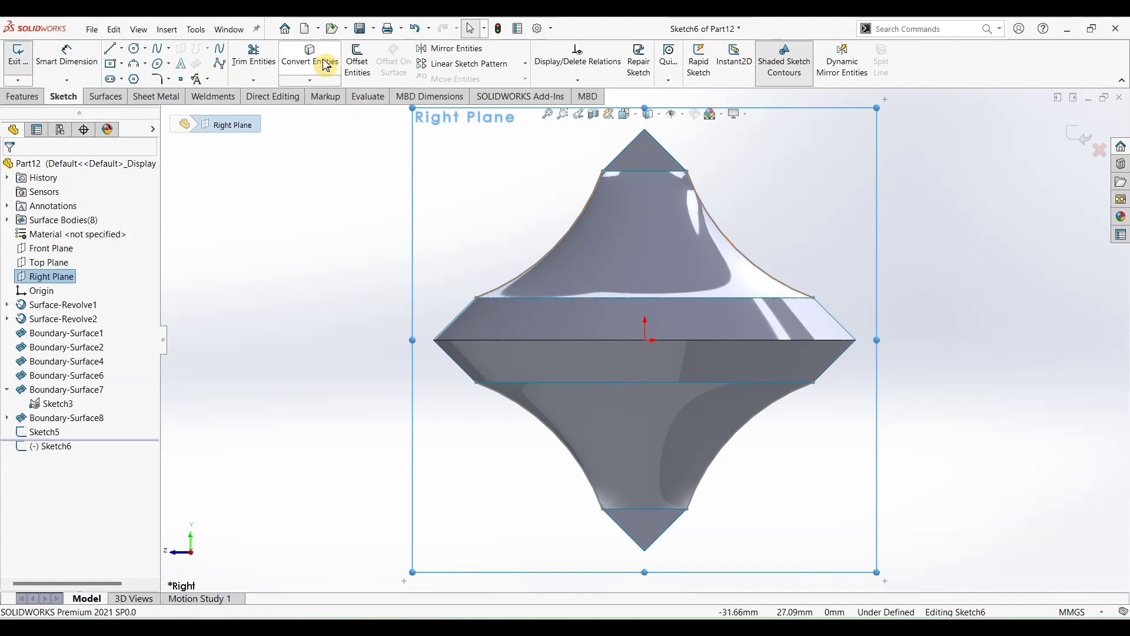
pyautogui.click(737, 251)
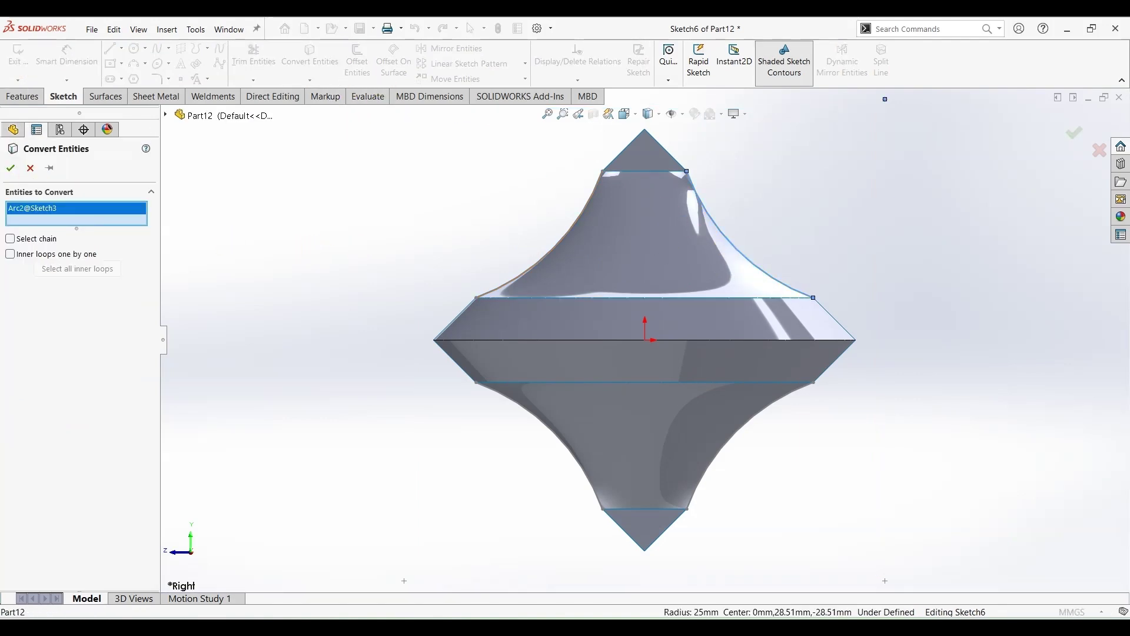
pyautogui.click(11, 170)
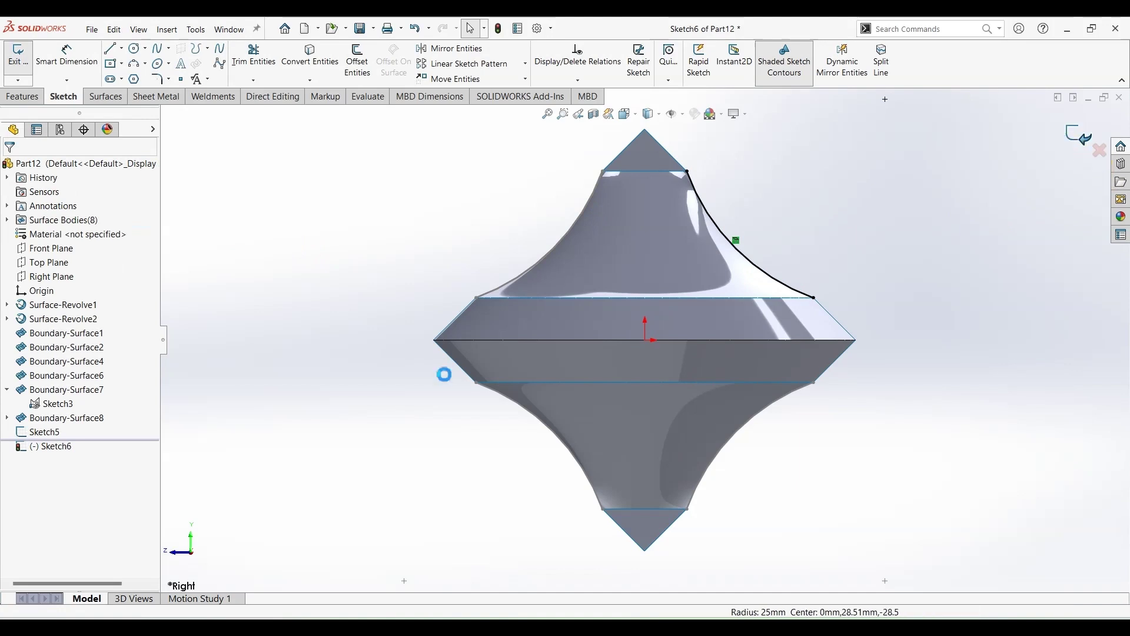
# - Create another Right Plane sketch and convert the existing lower R25 arc on the +Z side into it
pyautogui.click(50, 276)
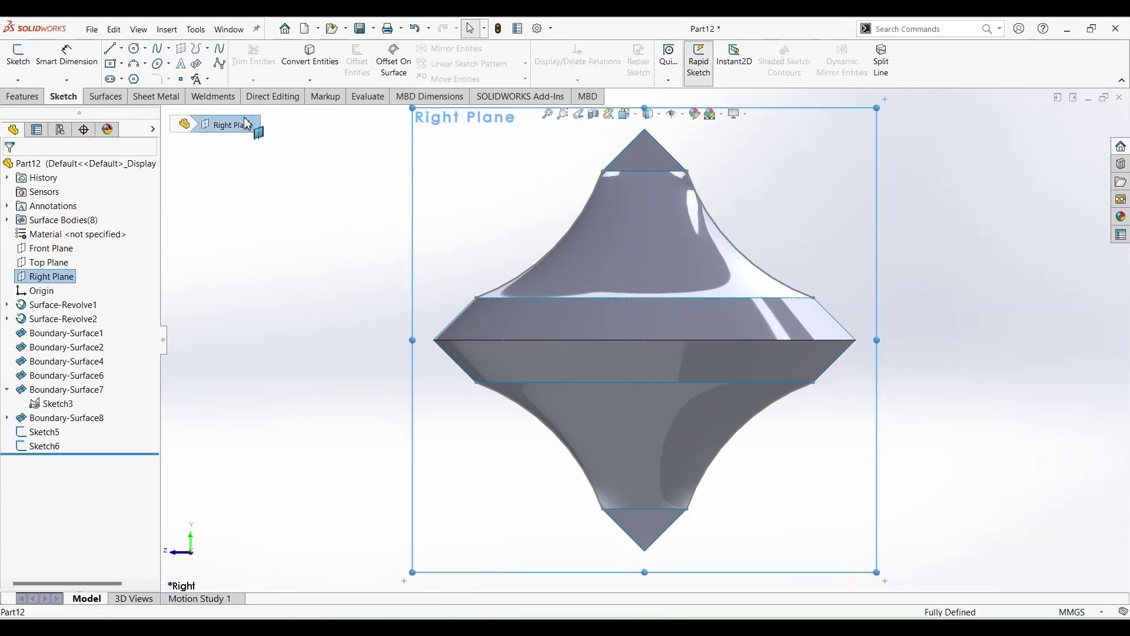
pyautogui.click(17, 56)
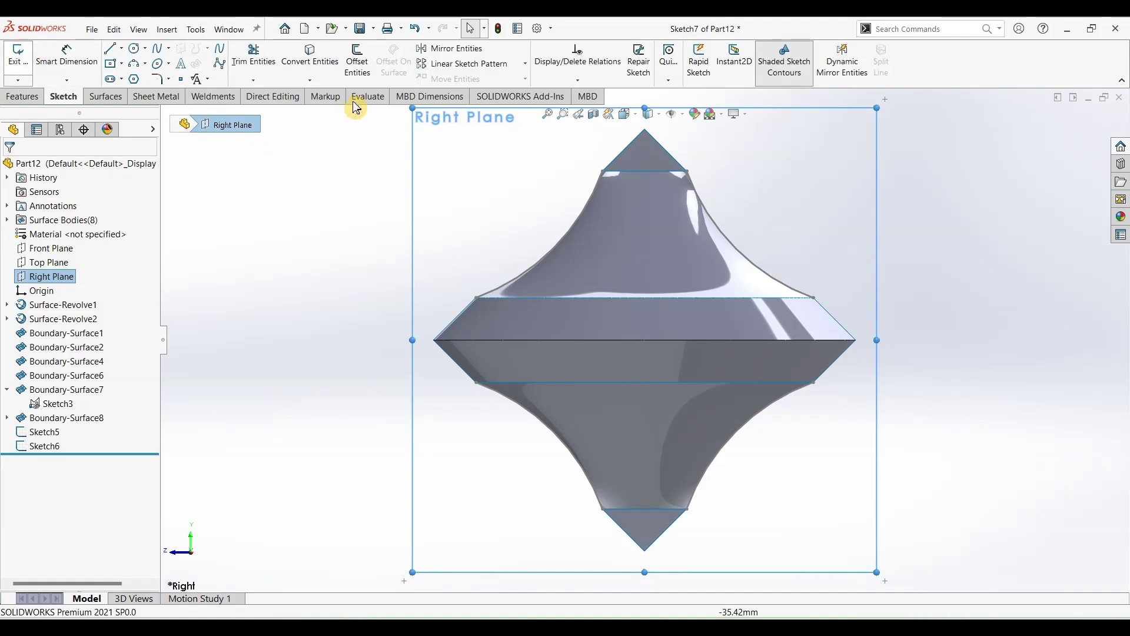
pyautogui.click(518, 409)
pyautogui.click(316, 56)
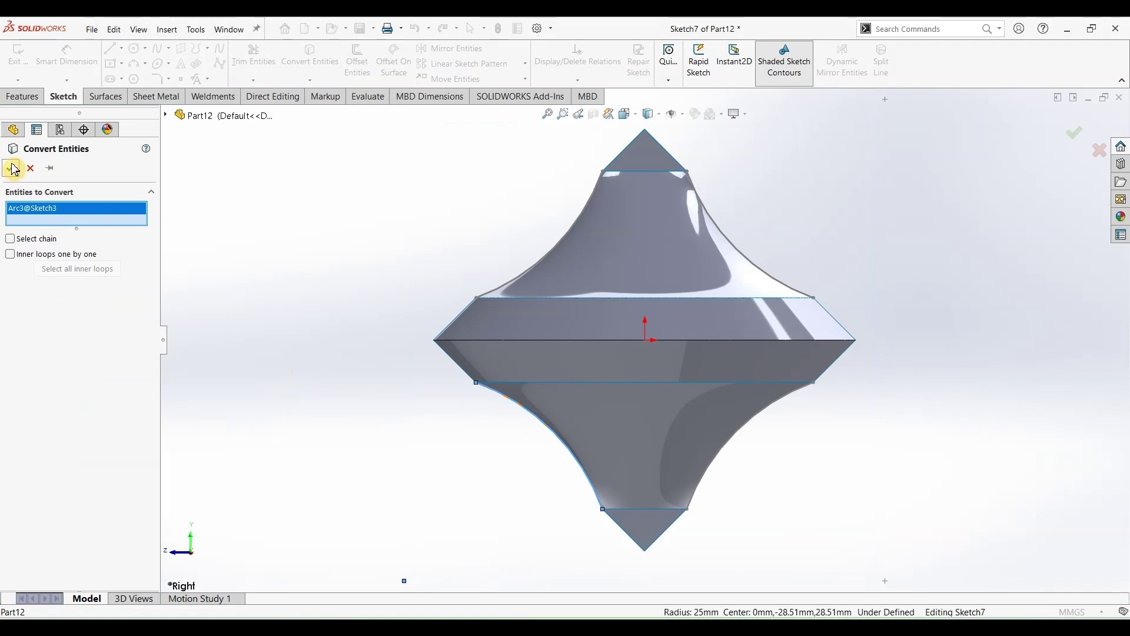
pyautogui.click(12, 169)
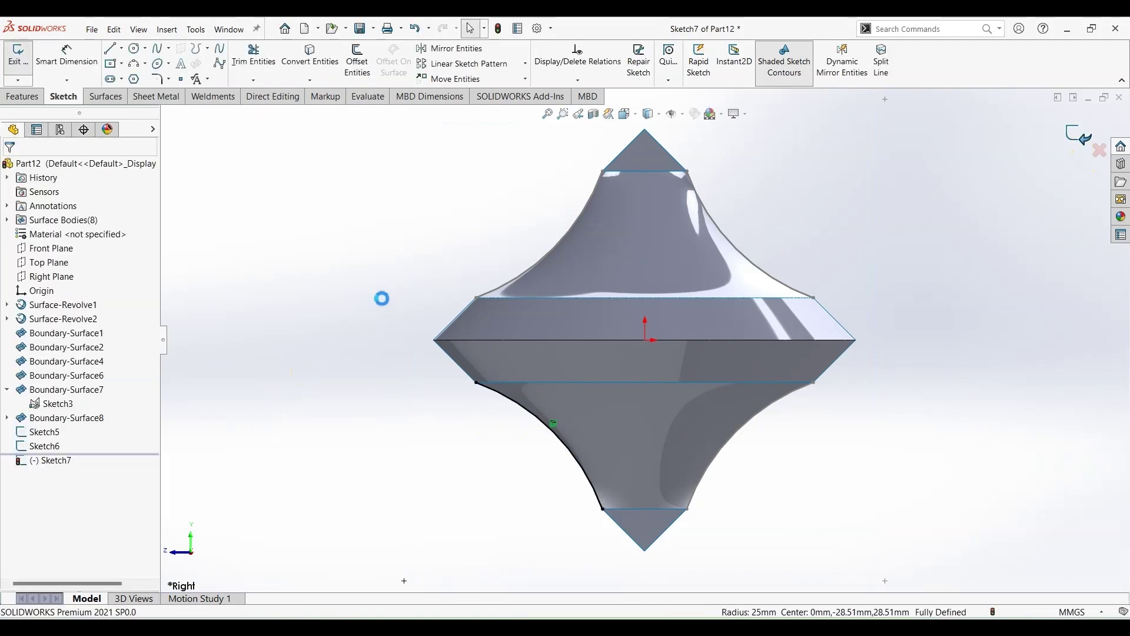
# - Convert the existing lower R25 arc on the -Z side into its own Right Plane sketch and exit the sketch
pyautogui.click(50, 277)
pyautogui.click(20, 56)
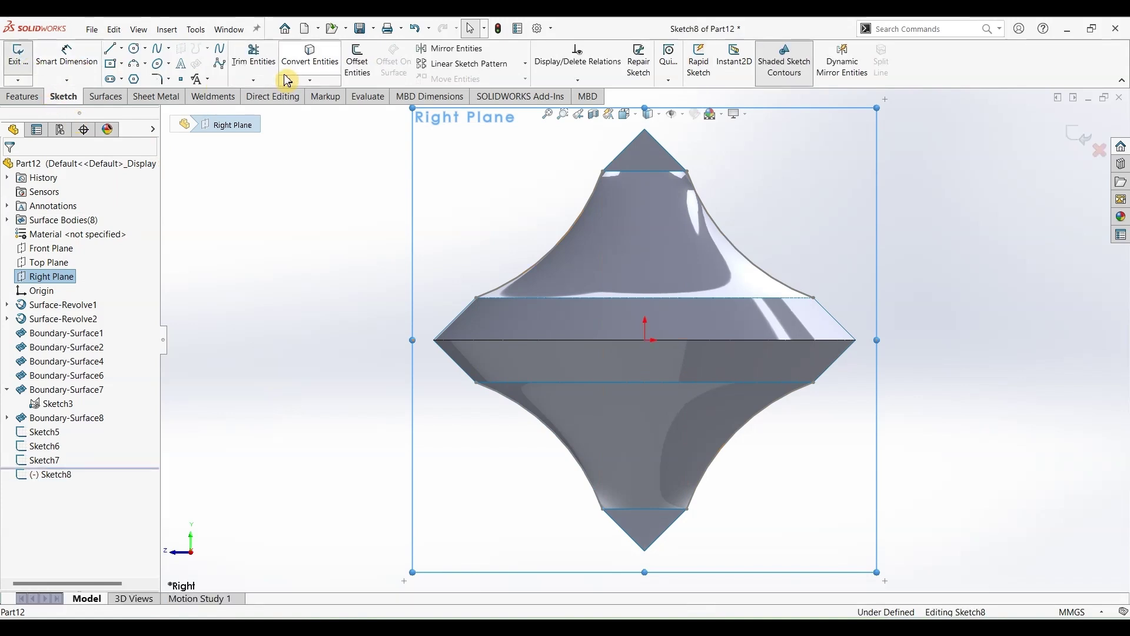
pyautogui.click(307, 62)
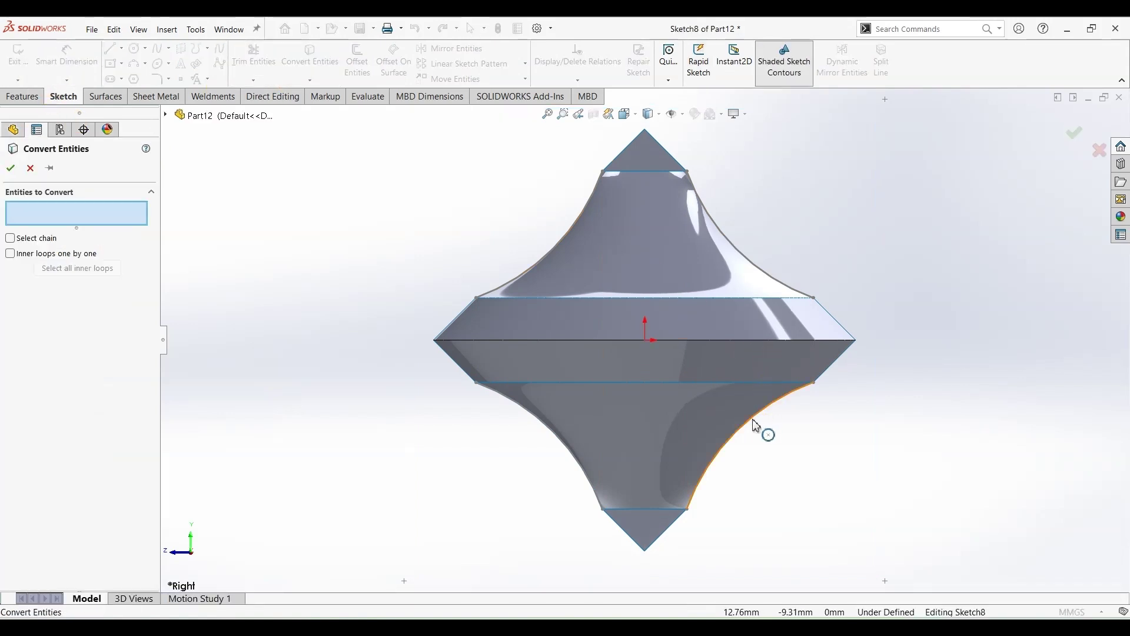
pyautogui.click(788, 398)
pyautogui.click(19, 172)
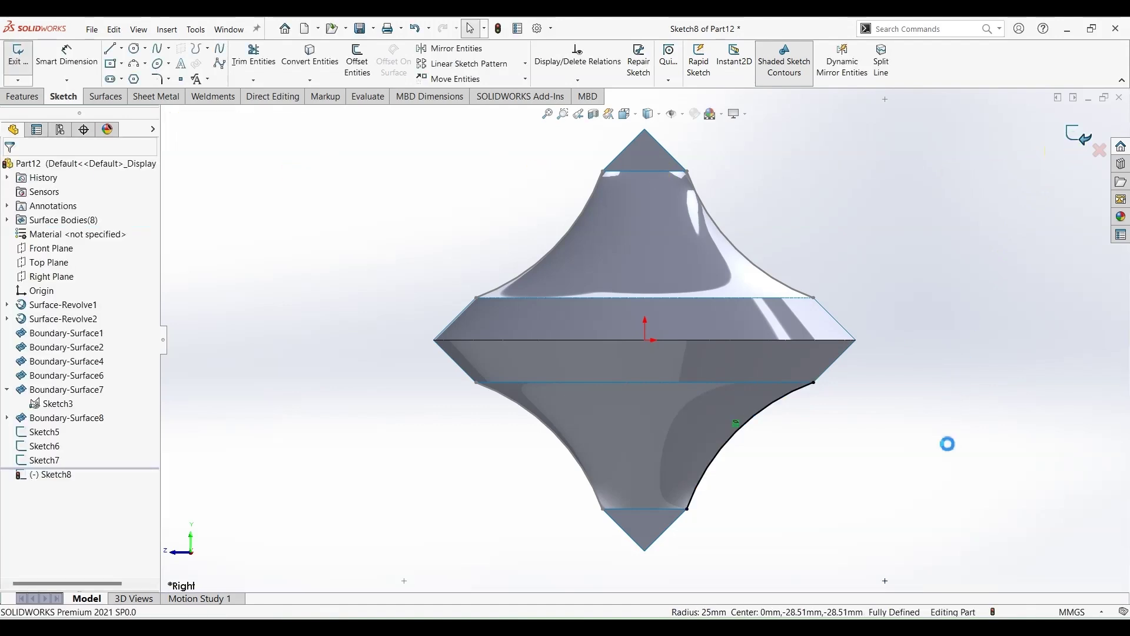
pyautogui.click(947, 445)
# - Create the +Z boundary surface using horizontal V's +Z end-cap edge and vertical V's adjacent inner edge as Direction 1, with Sketch5 and Sketch7 as Direction 2
pyautogui.moveTo(325, 467); pyautogui.dragTo(369, 508, button='middle')
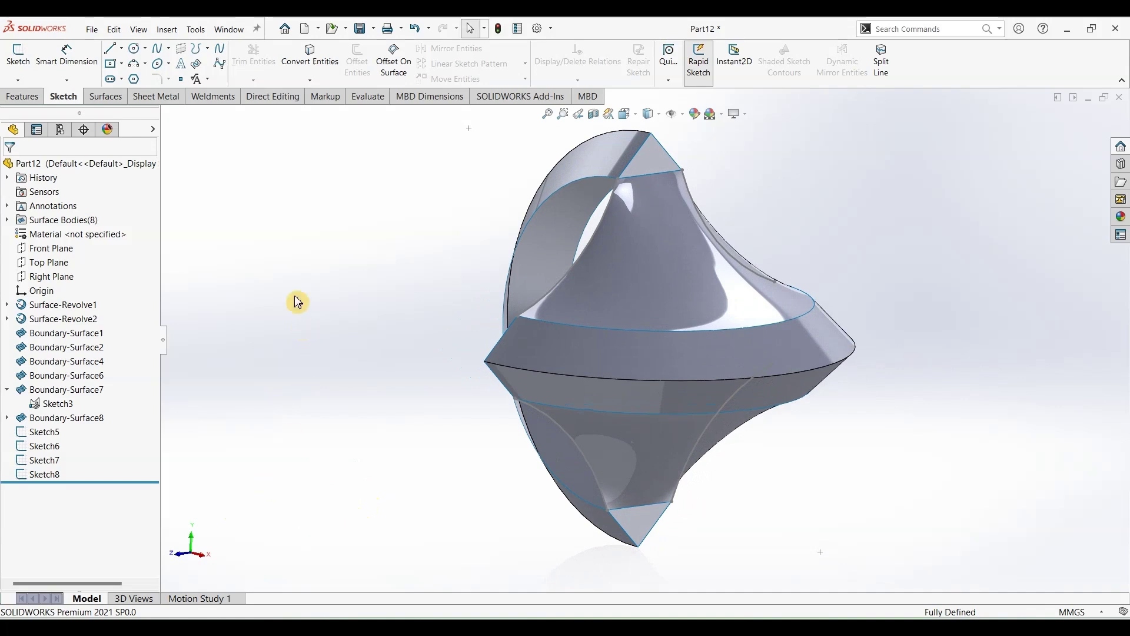
pyautogui.moveTo(270, 251); pyautogui.dragTo(383, 323, button='middle')
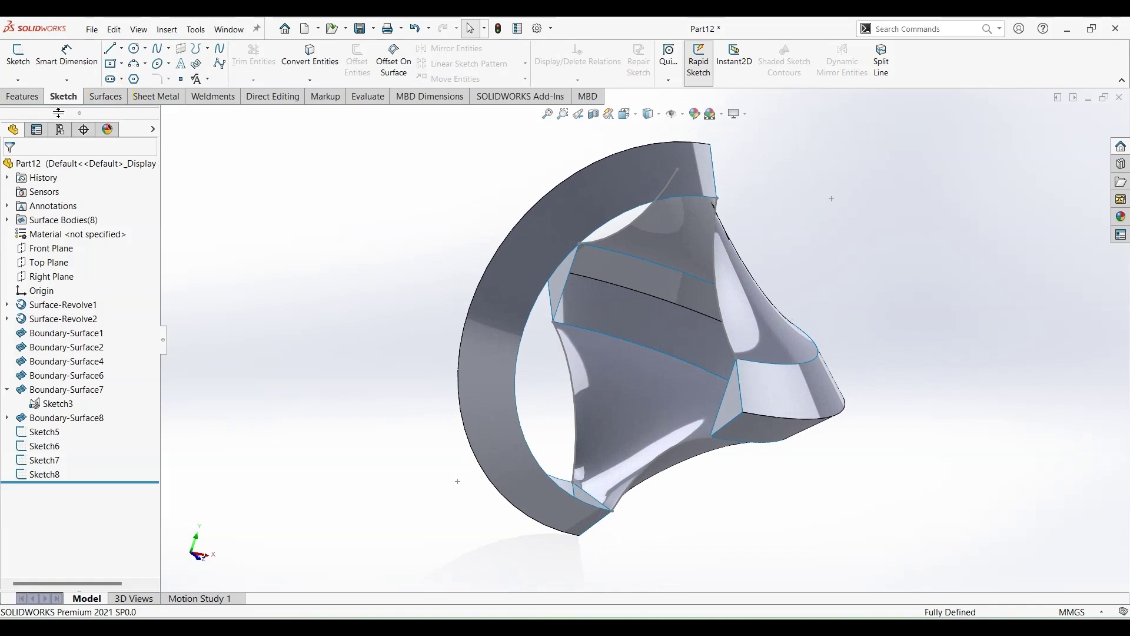
pyautogui.click(89, 99)
pyautogui.click(164, 66)
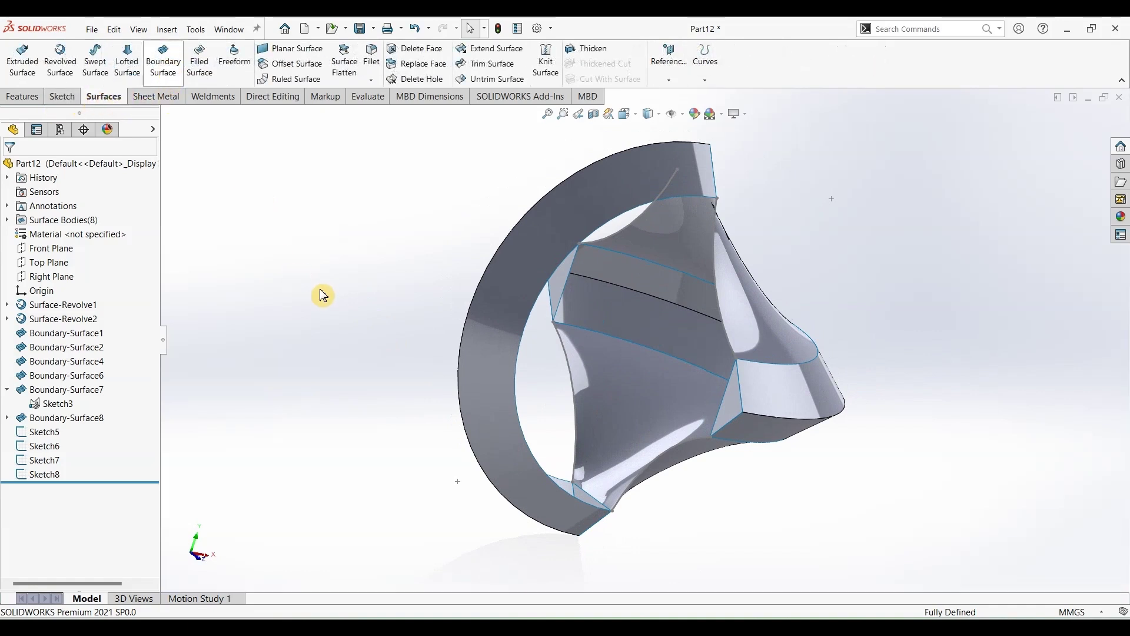
pyautogui.moveTo(328, 308); pyautogui.dragTo(337, 323, button='middle')
pyautogui.click(764, 387)
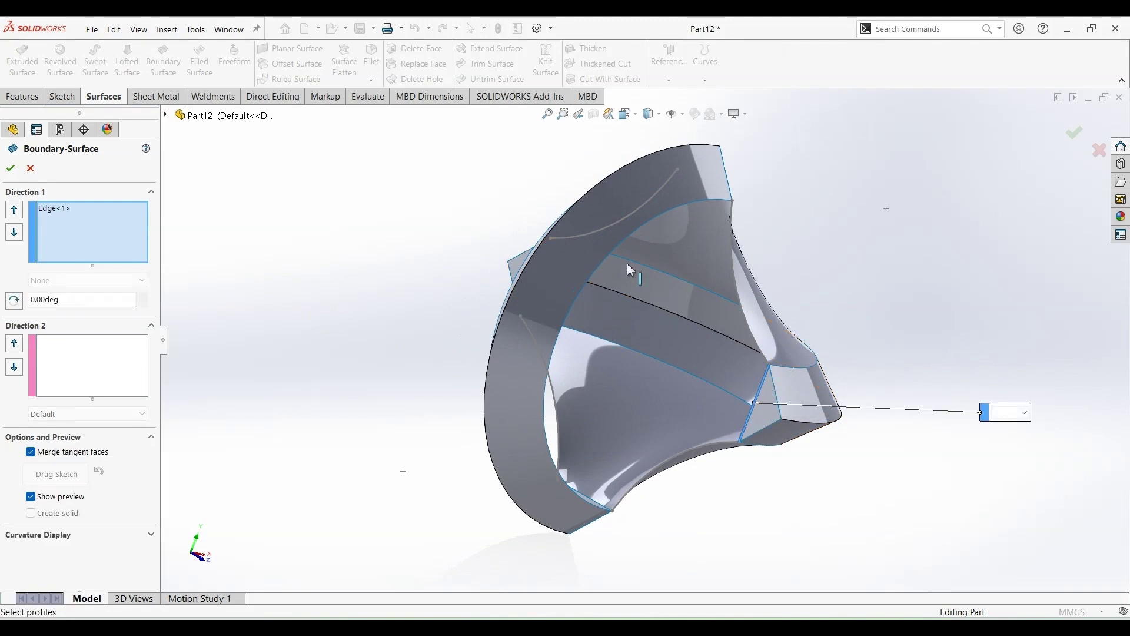
pyautogui.click(618, 245)
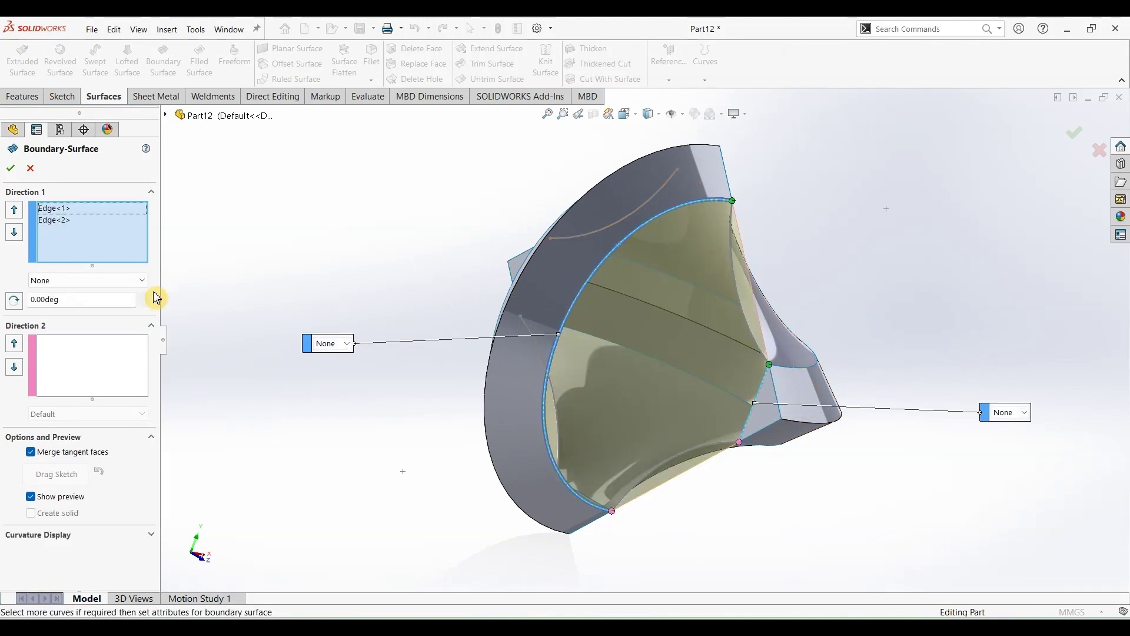
pyautogui.click(76, 371)
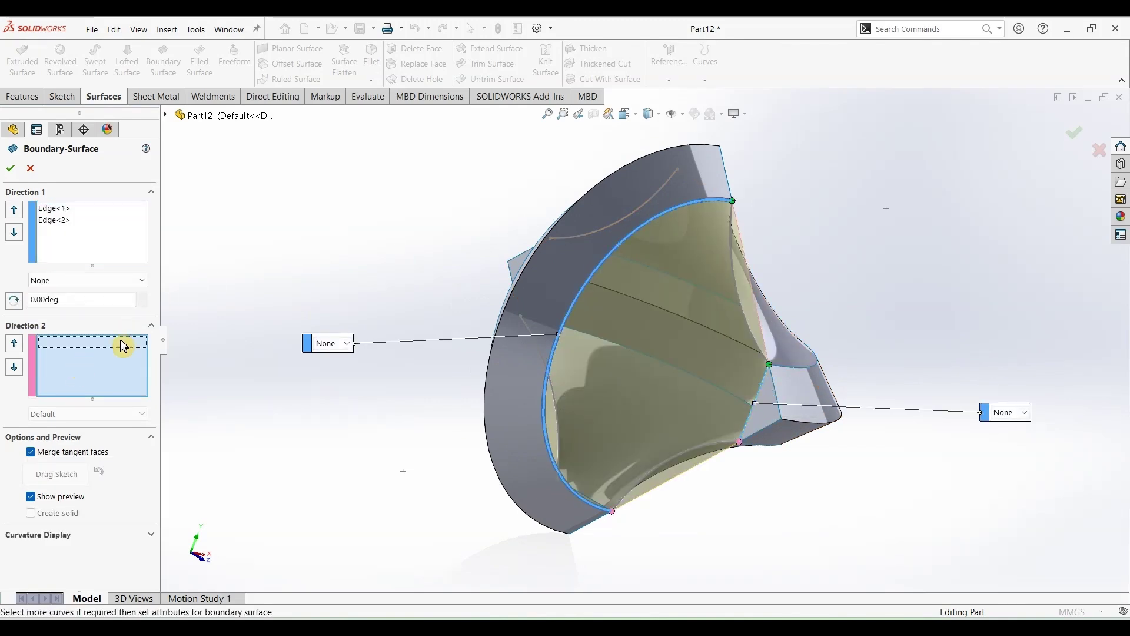
pyautogui.click(167, 116)
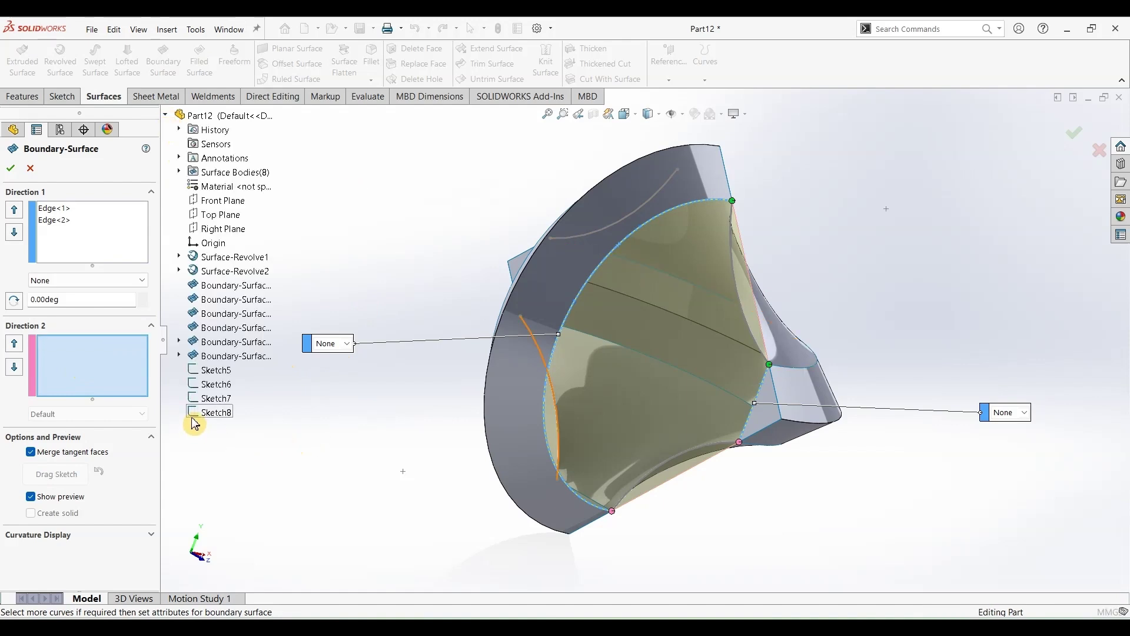
pyautogui.click(209, 375)
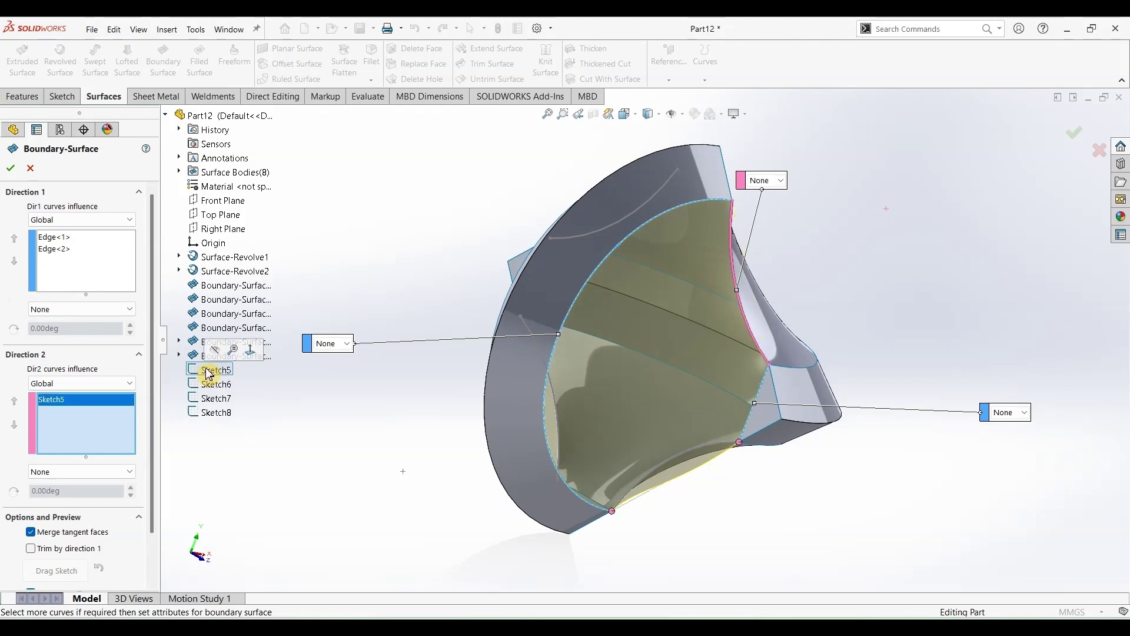
pyautogui.click(214, 400)
pyautogui.click(10, 168)
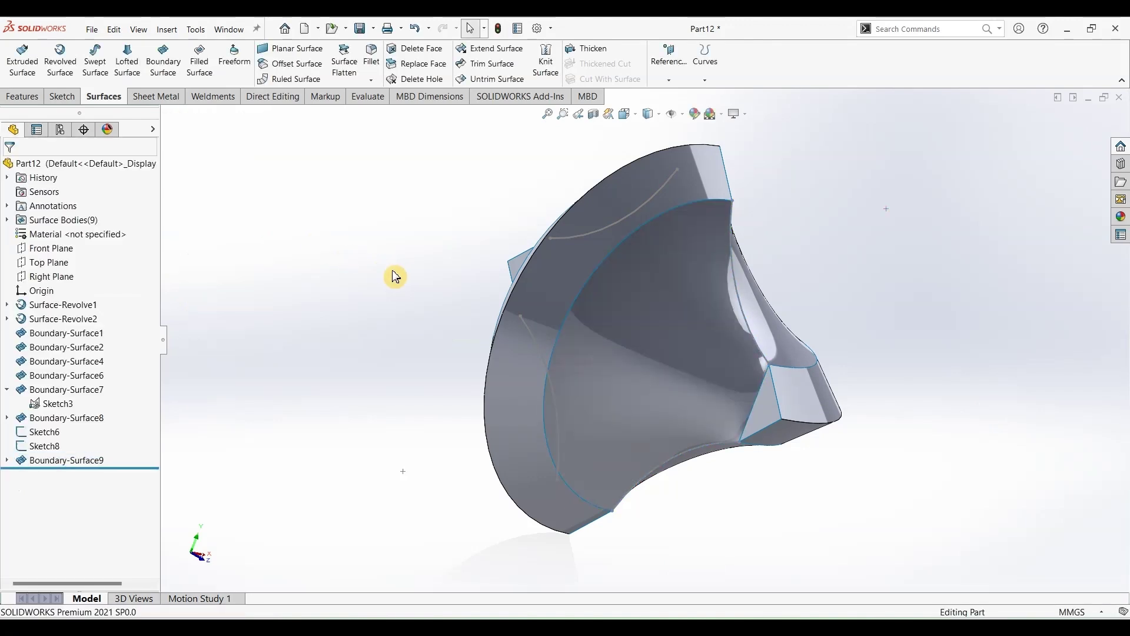
# - Create the -Z boundary surface using horizontal V's -Z end-cap edge and vertical V's adjacent inner edge as Direction 1, with Sketch6 and Sketch8 as Direction 2
pyautogui.moveTo(394, 277); pyautogui.dragTo(417, 192, button='middle')
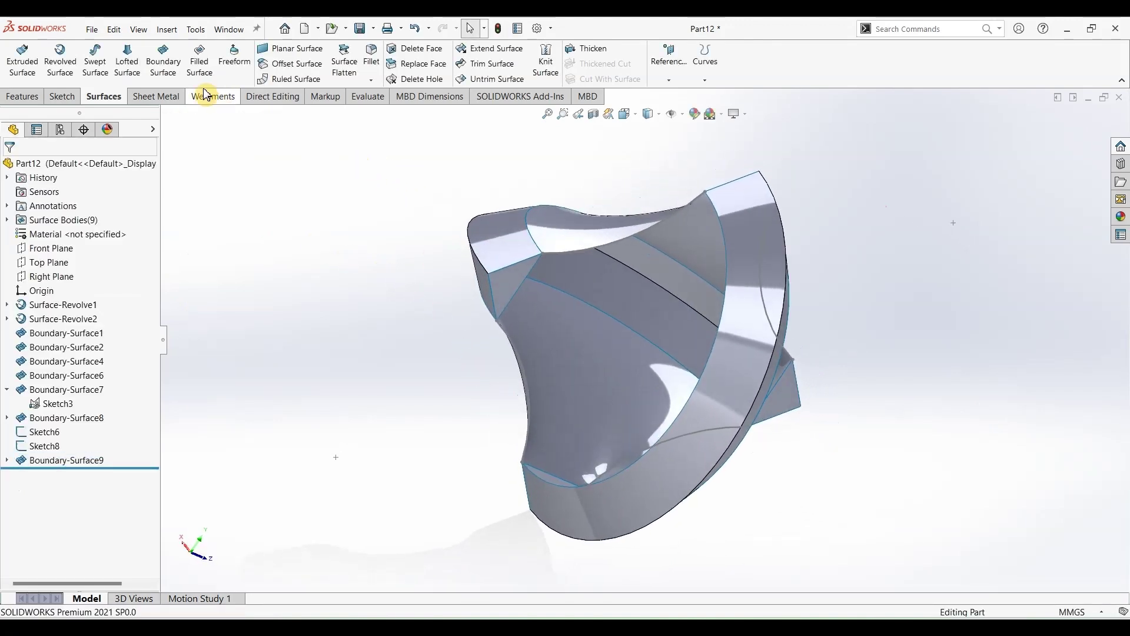
pyautogui.click(163, 57)
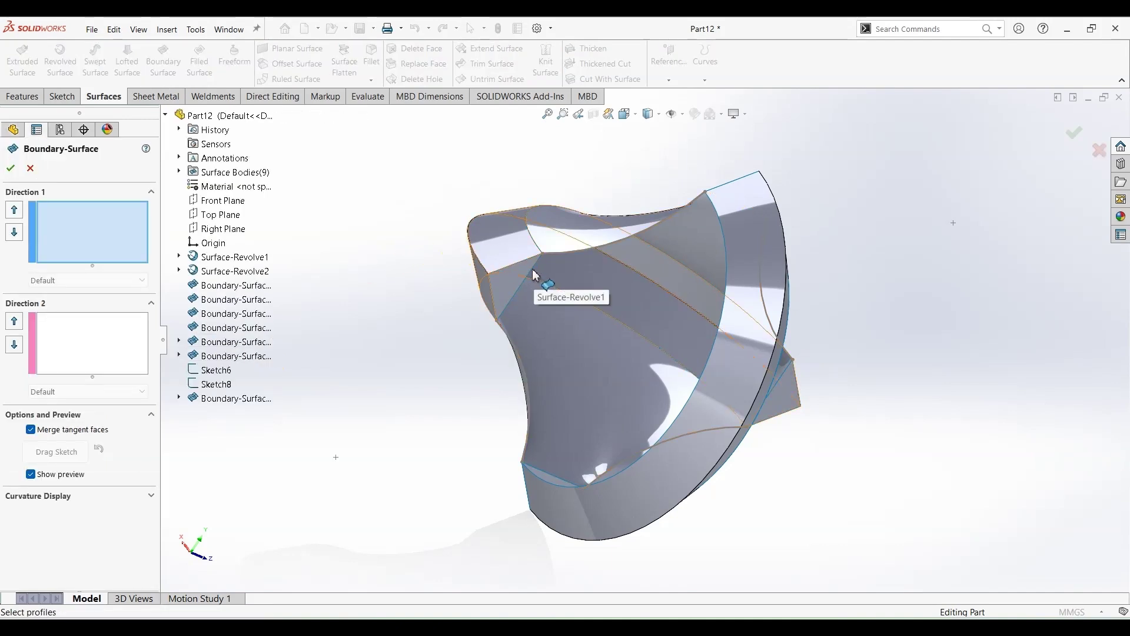
pyautogui.click(521, 287)
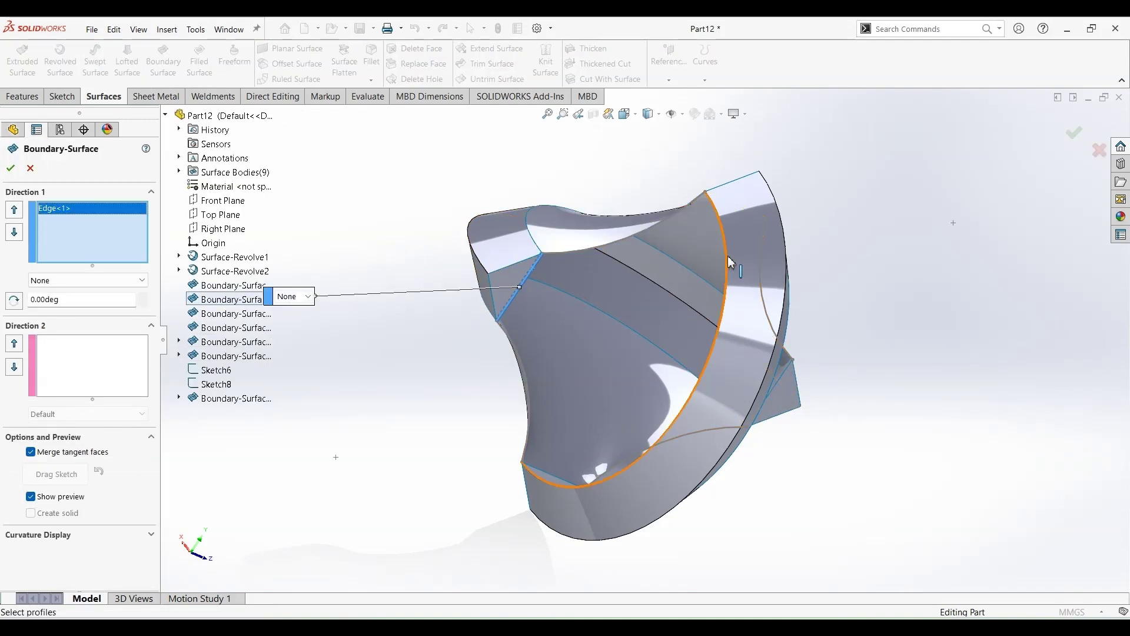
pyautogui.click(727, 256)
pyautogui.click(79, 378)
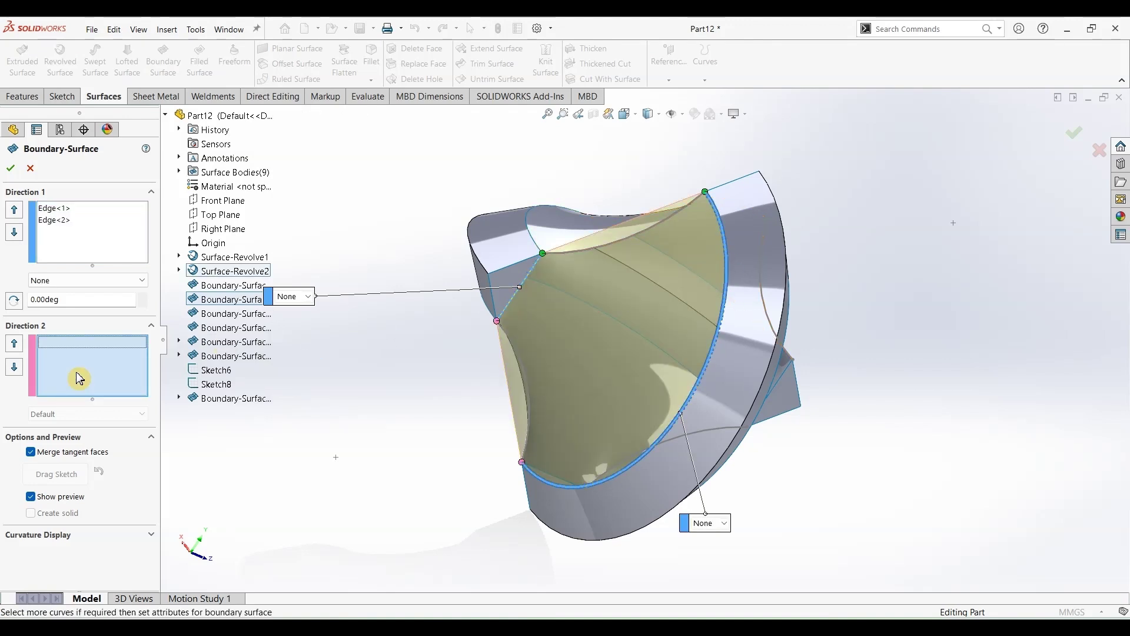
pyautogui.click(179, 398)
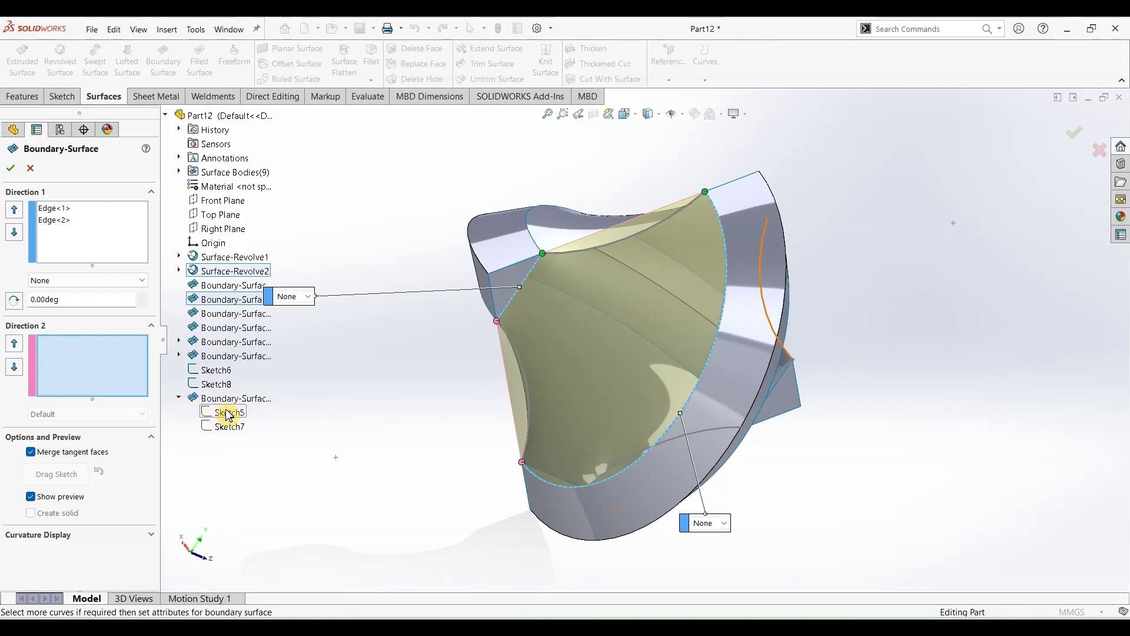
pyautogui.click(226, 372)
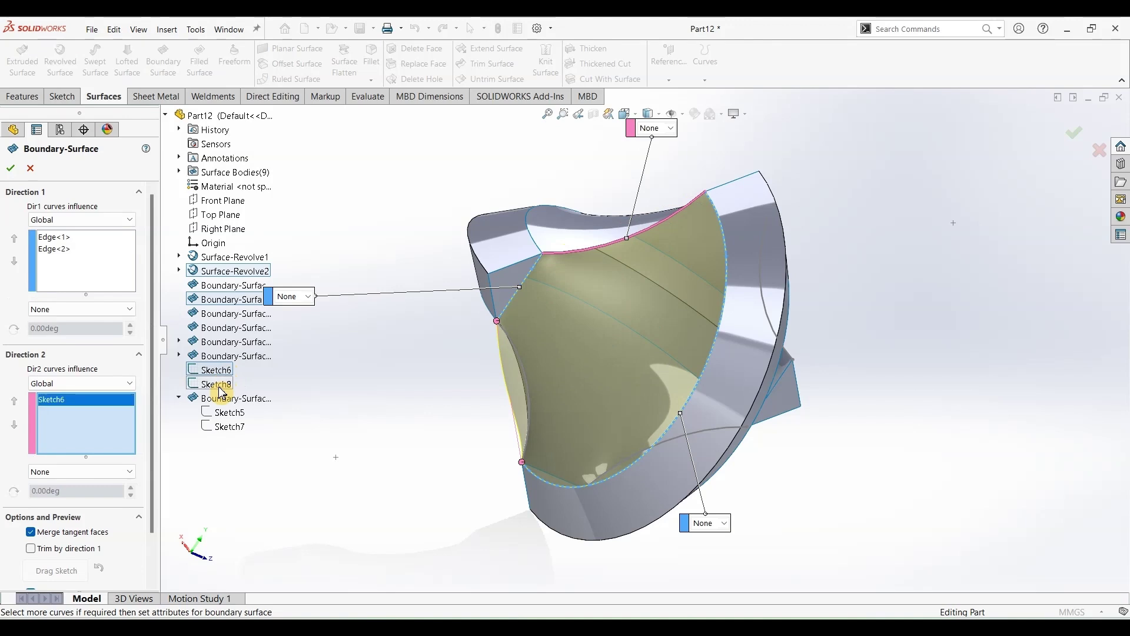
pyautogui.click(219, 387)
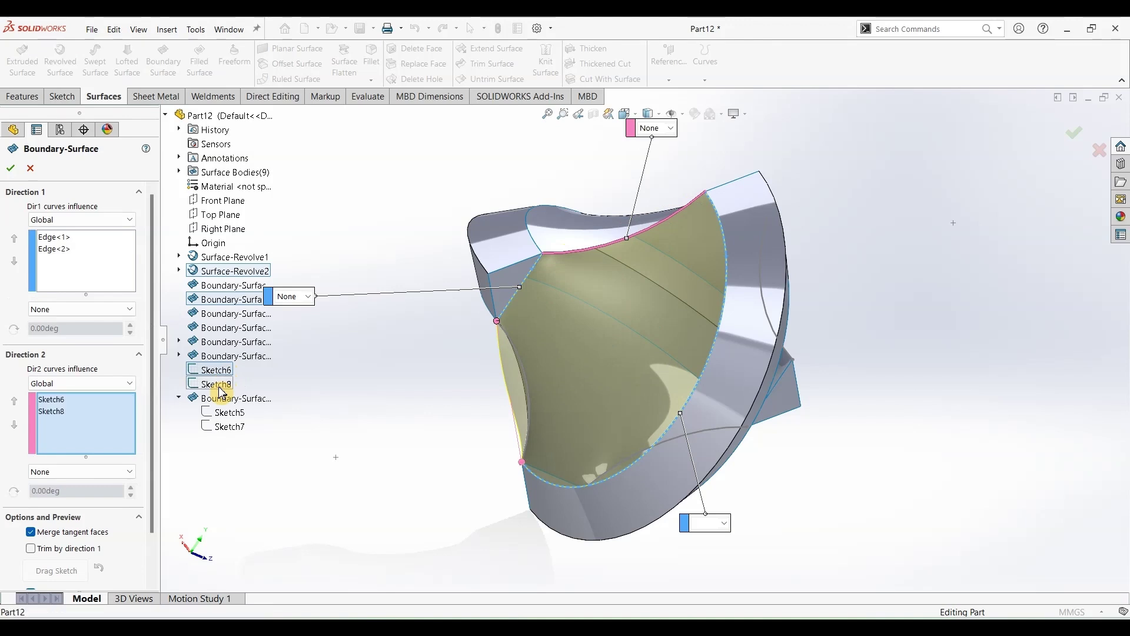
pyautogui.click(11, 169)
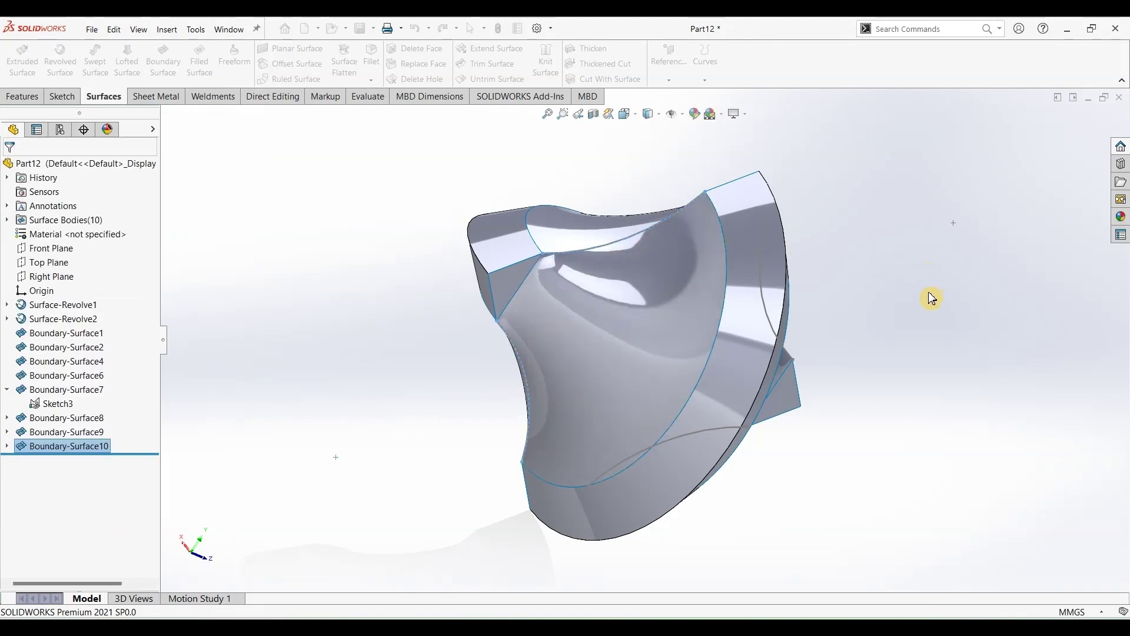
# - Show the model in isometric view and hide the four-arc Sketch3 under the upper boundary surface
pyautogui.click(379, 462)
pyautogui.moveTo(378, 462); pyautogui.dragTo(415, 347, button='middle')
pyautogui.scroll(2, 363, 454)
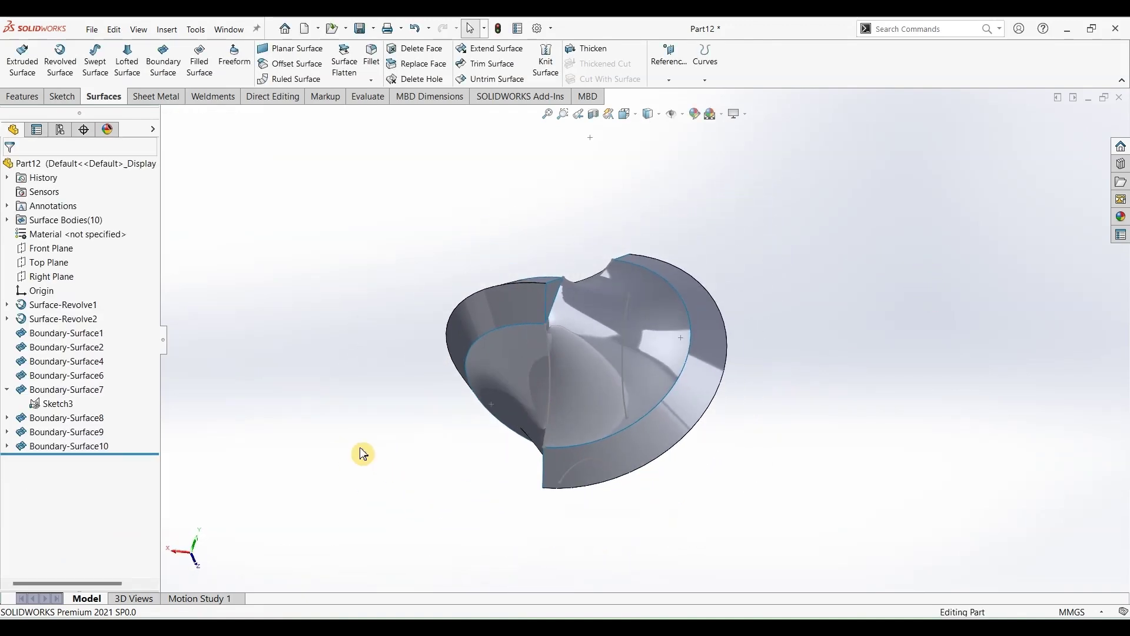
pyautogui.hotkey('ctrl', '7')
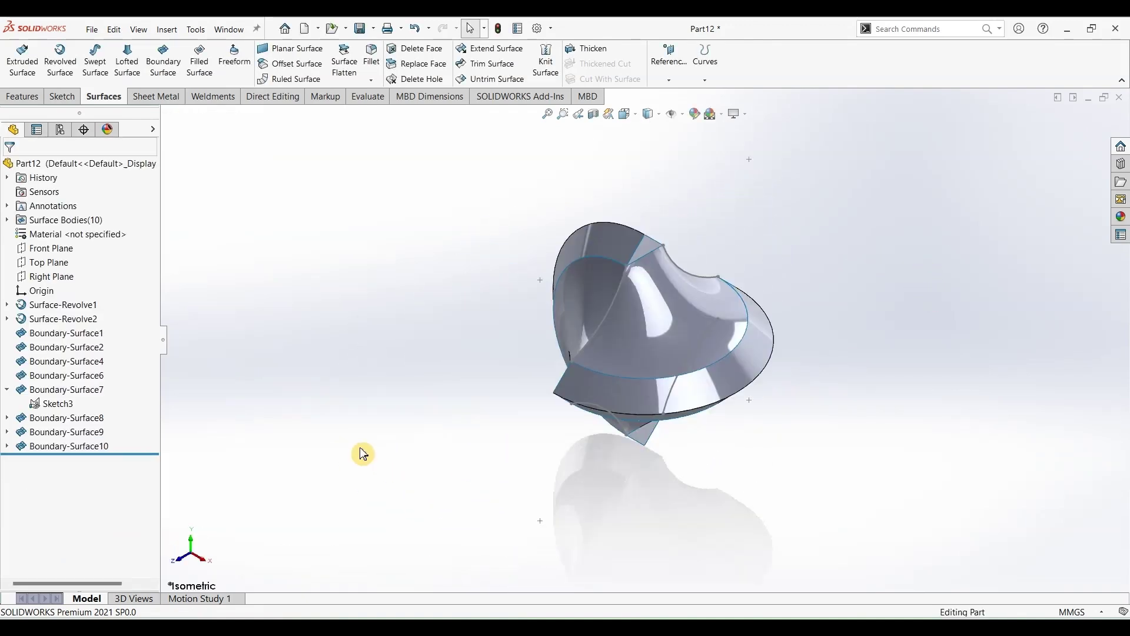
pyautogui.click(56, 406)
pyautogui.click(67, 390)
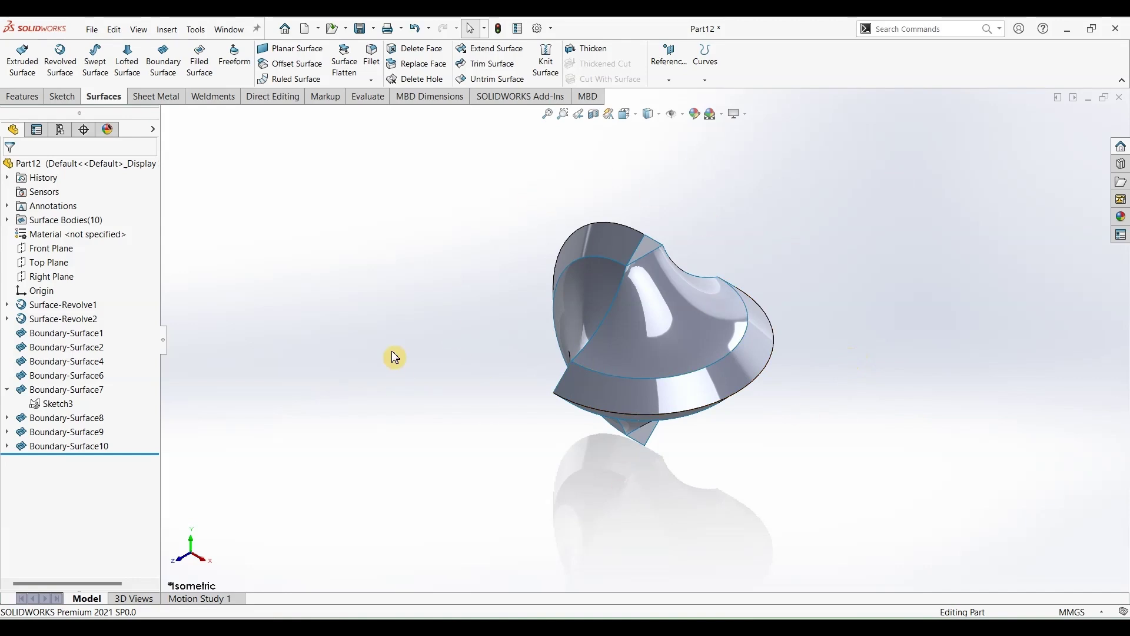
# - Knit all ten surface bodies, the two revolved surfaces and eight boundary surfaces, into a single surface without creating a solid
pyautogui.click(7, 220)
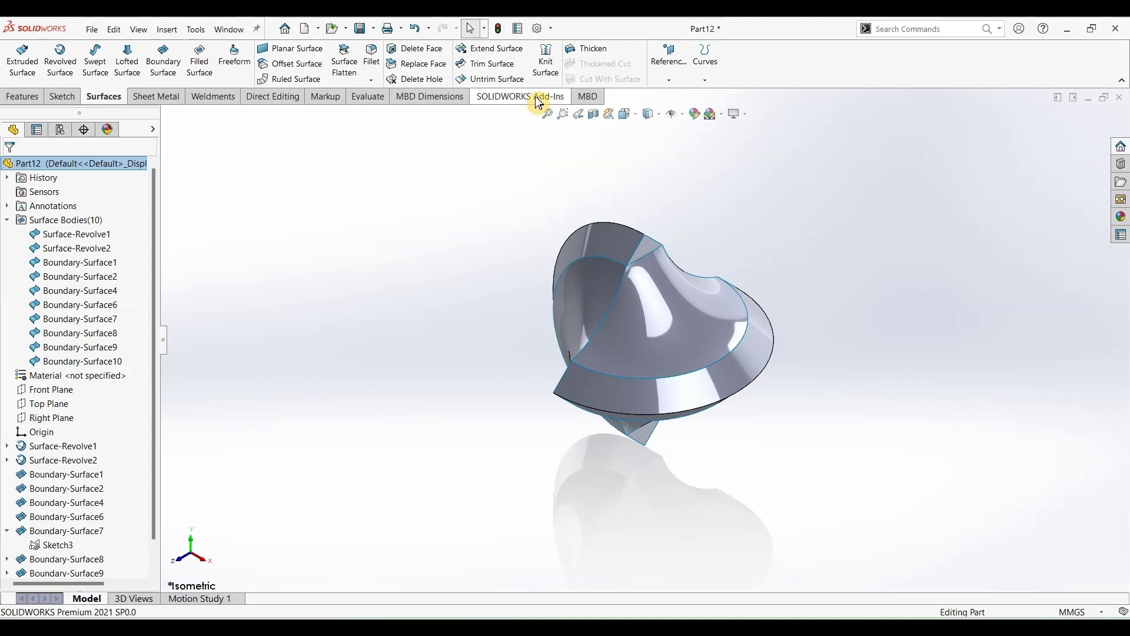
pyautogui.click(545, 59)
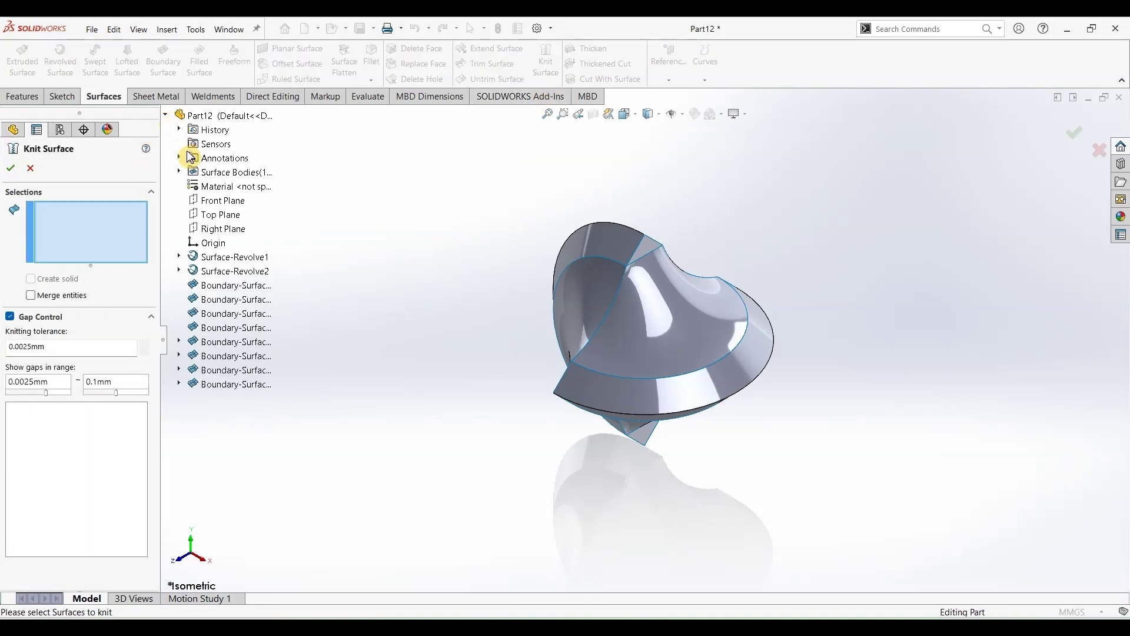
pyautogui.click(180, 173)
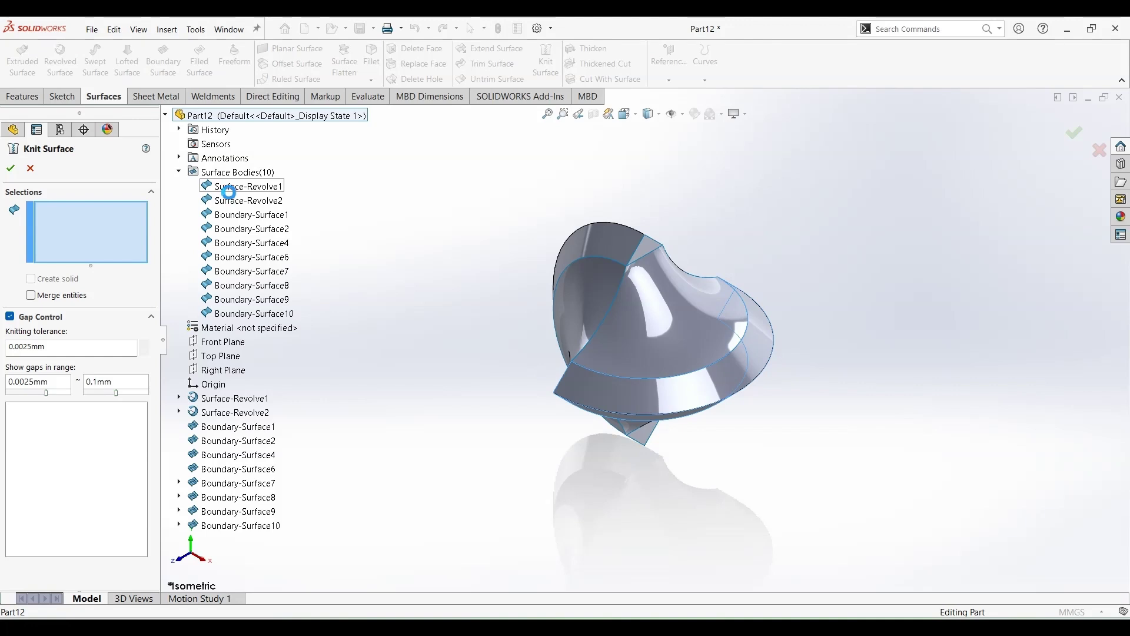
pyautogui.click(228, 226)
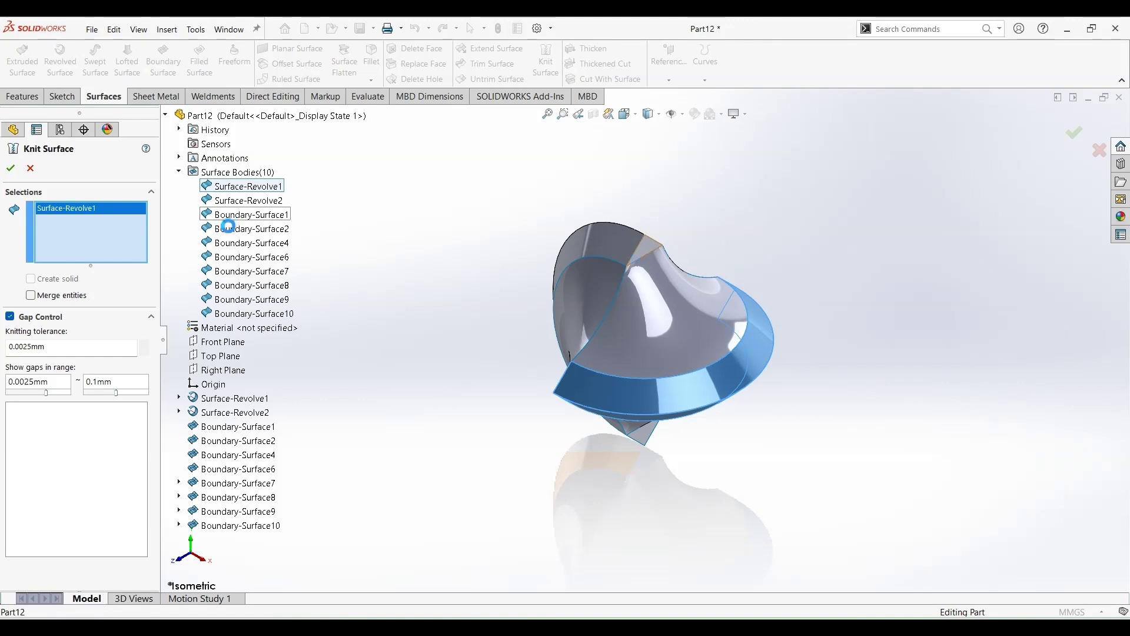
pyautogui.click(230, 233)
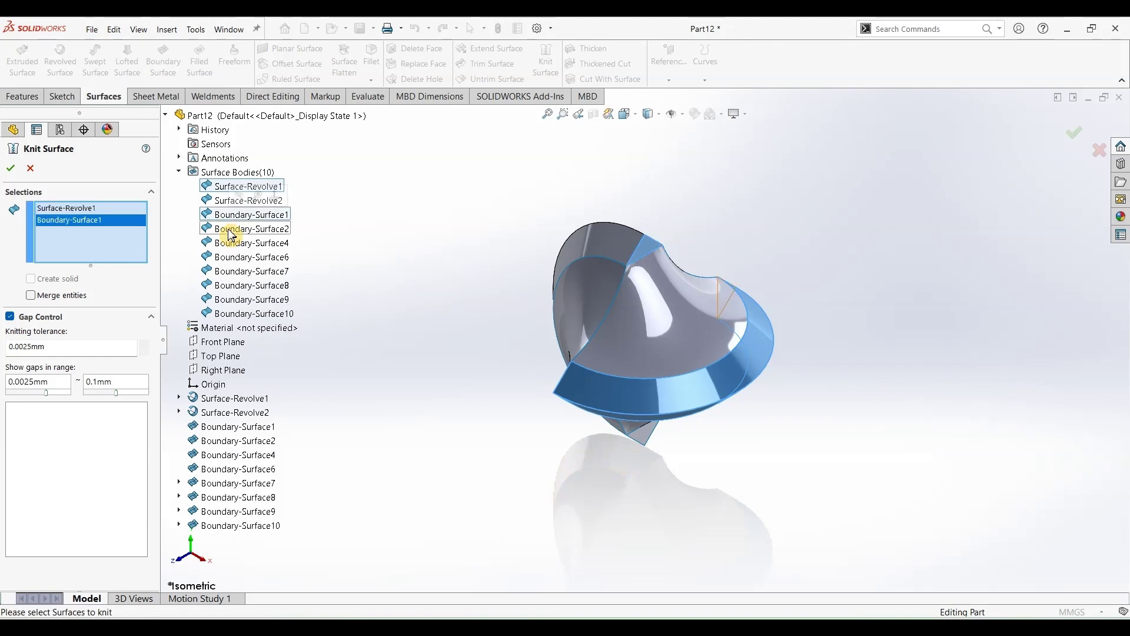
pyautogui.click(227, 260)
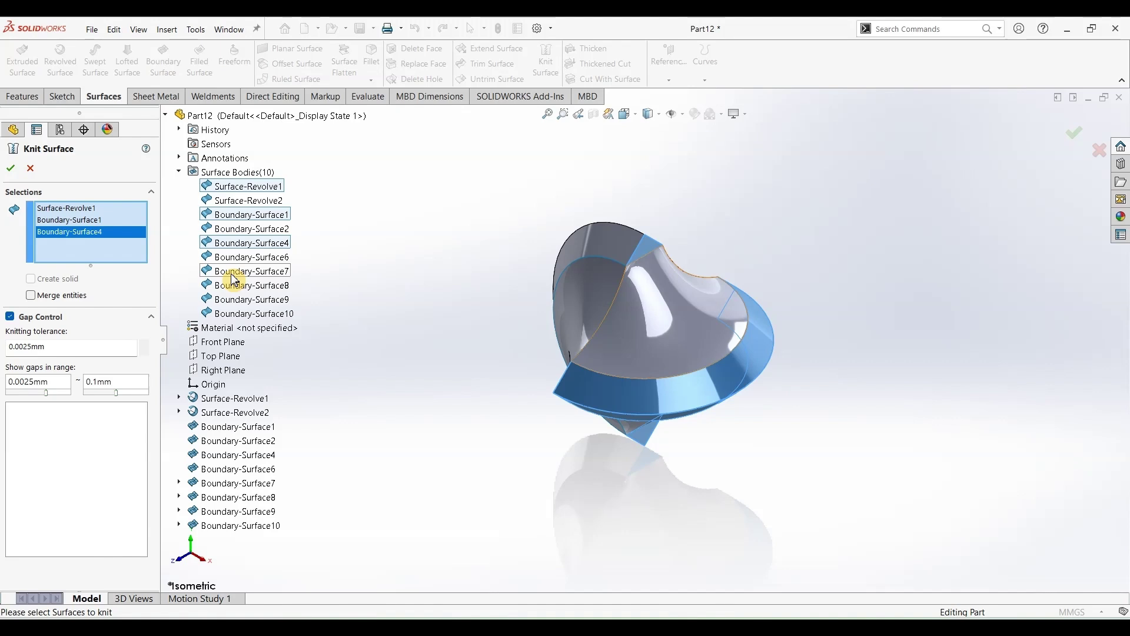
pyautogui.click(227, 275)
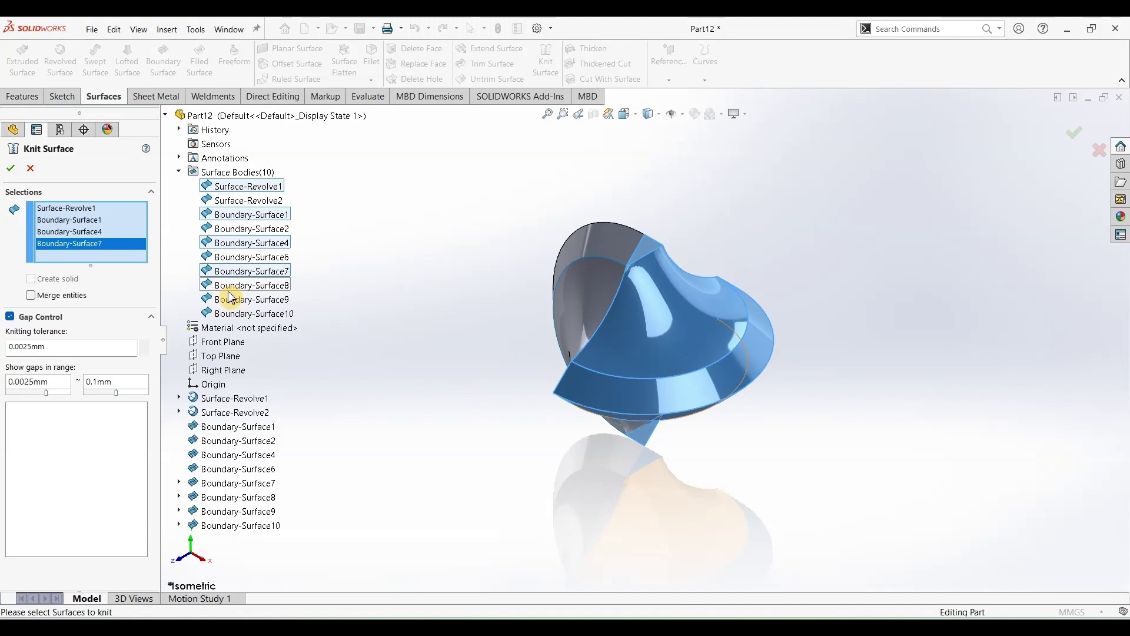
pyautogui.click(226, 314)
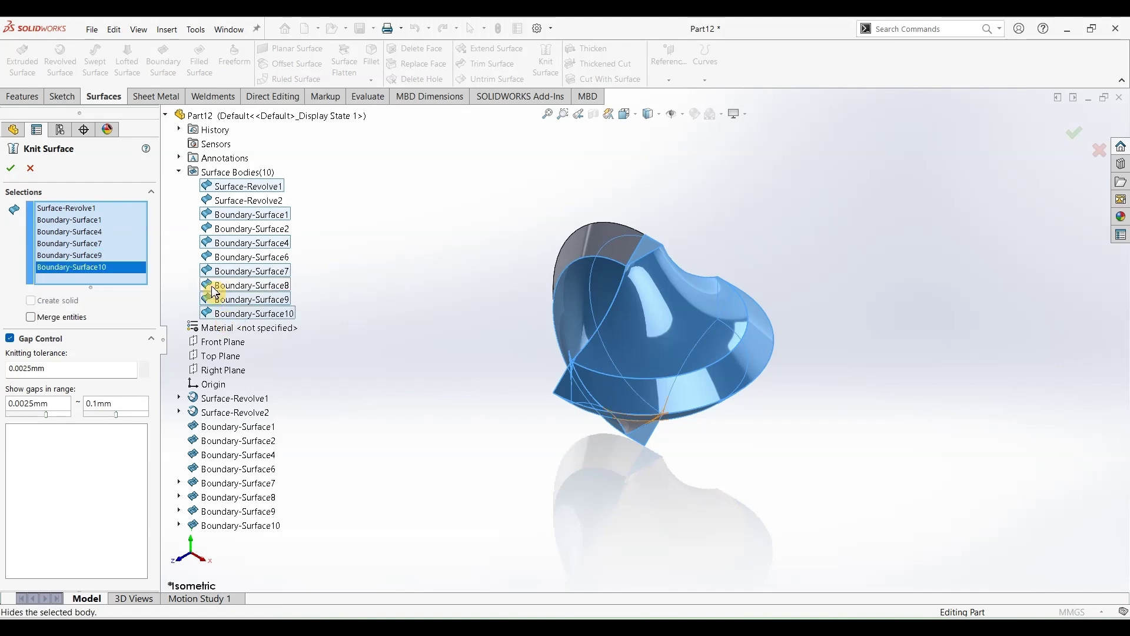
pyautogui.click(233, 215)
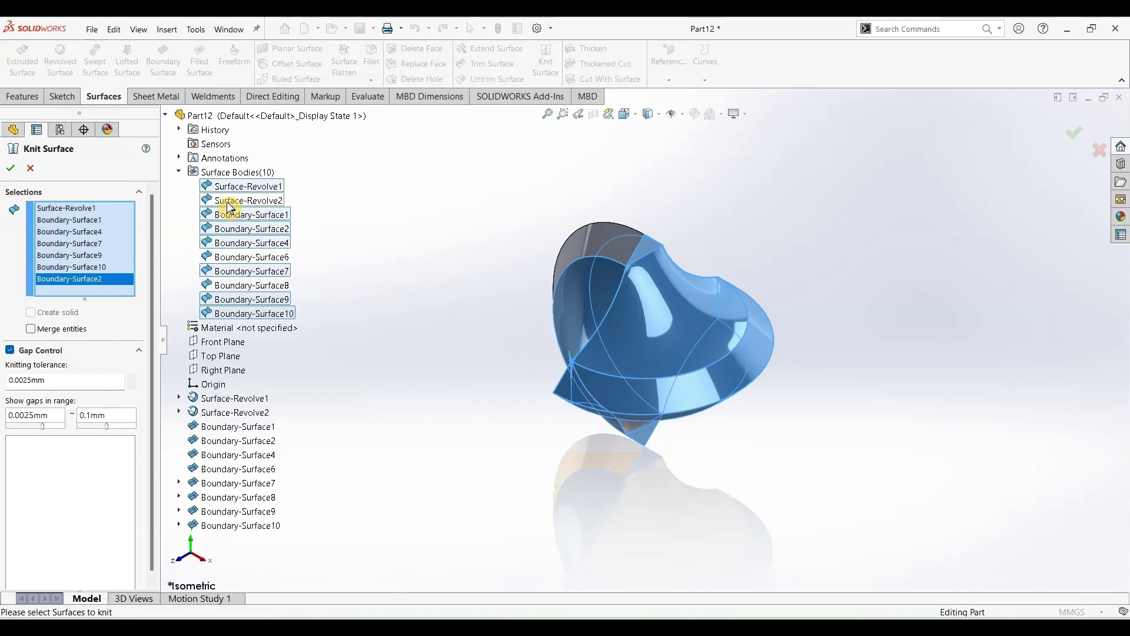
pyautogui.click(223, 286)
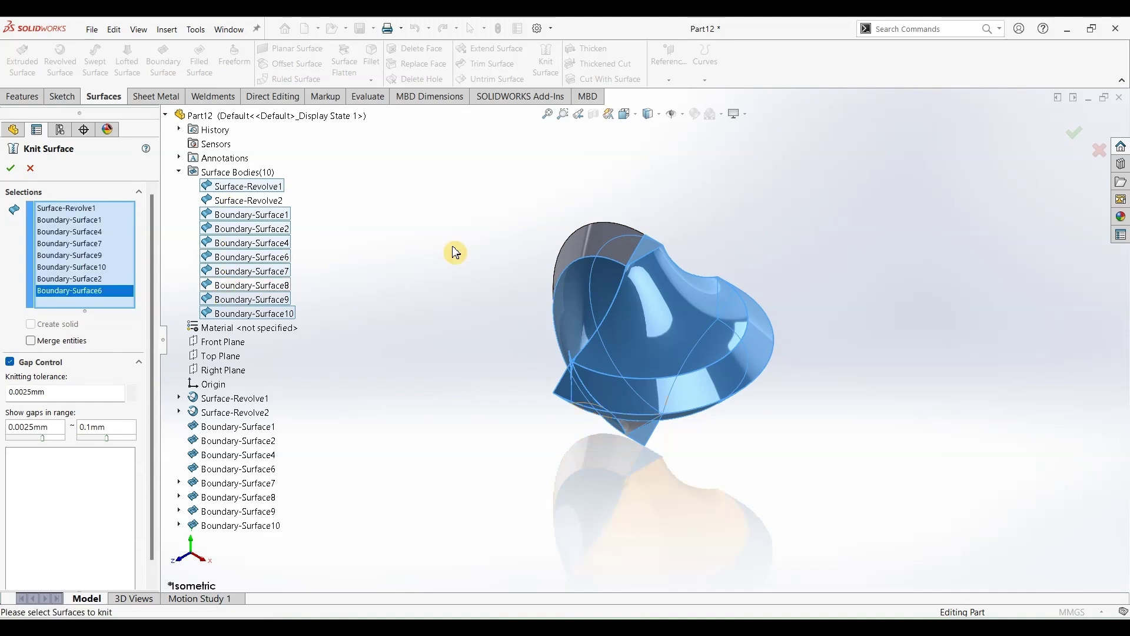
pyautogui.click(260, 200)
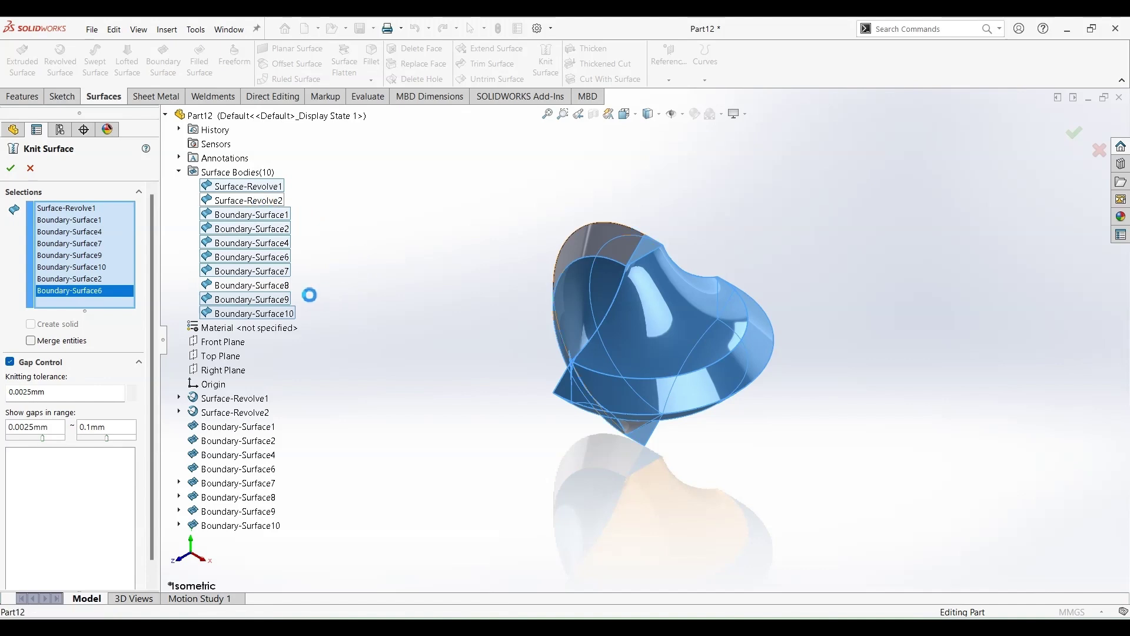
pyautogui.click(252, 287)
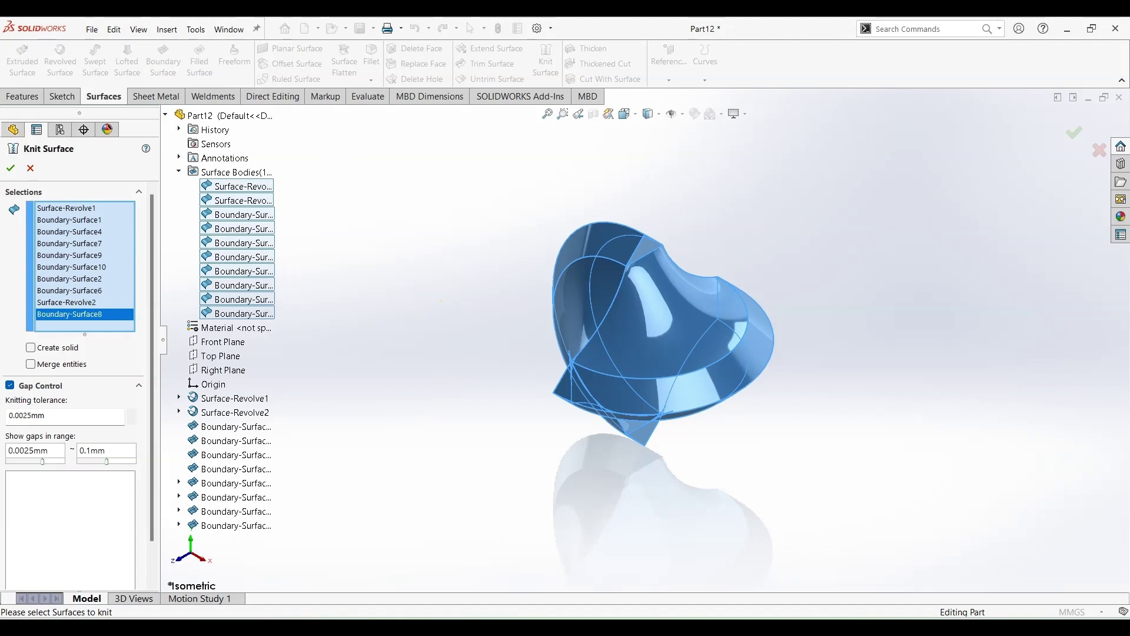
pyautogui.click(10, 169)
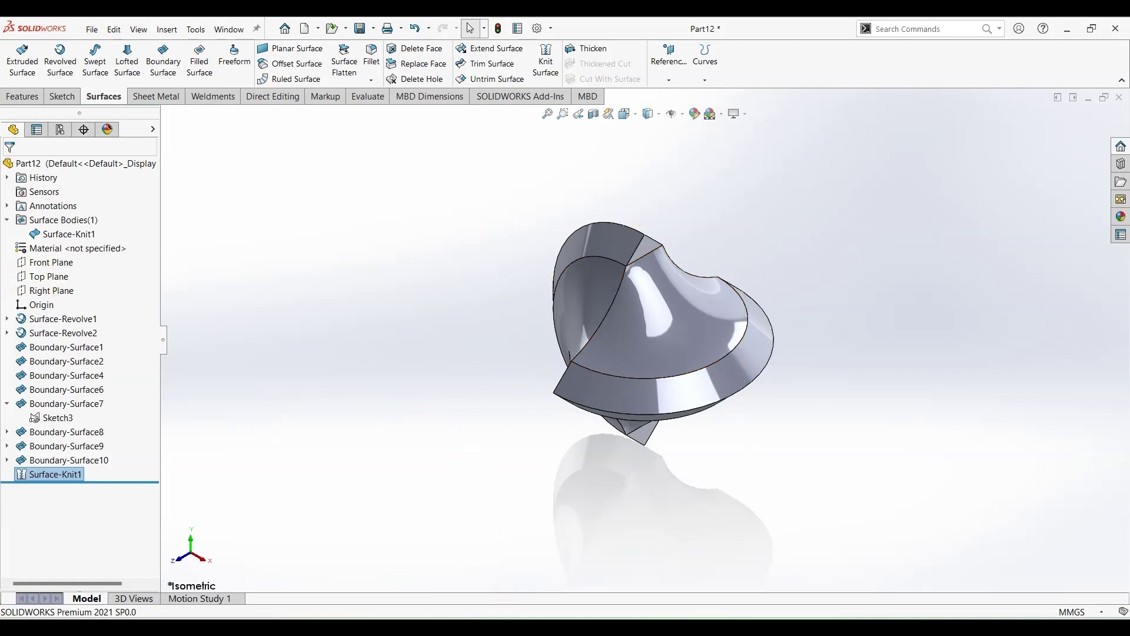
# - Check the hexagon cutouts in the PDF drawing, and sketch a hexagon about 10.9 mm across flats on the Top Plane's +X side
pyautogui.hotkey('alt', 'Tab')
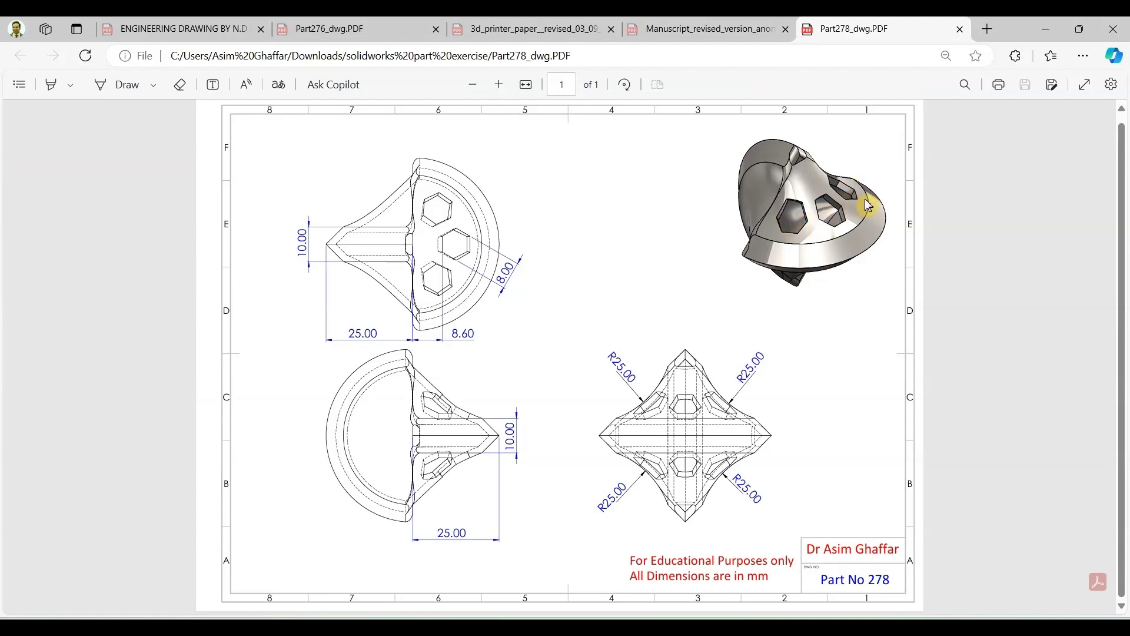
pyautogui.click(1046, 29)
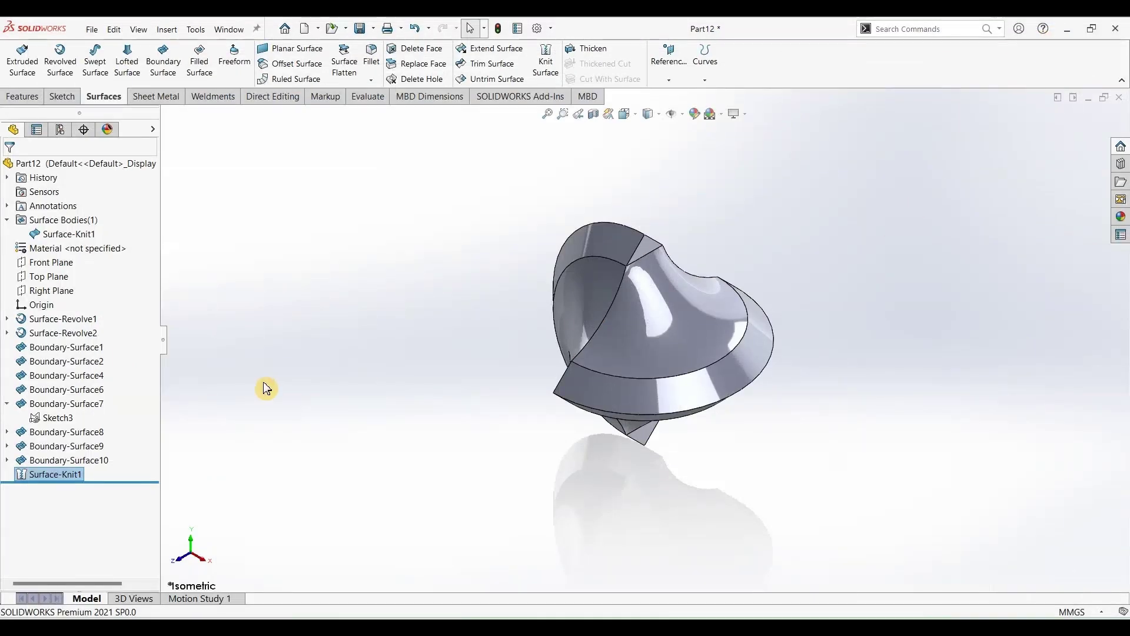
pyautogui.click(49, 277)
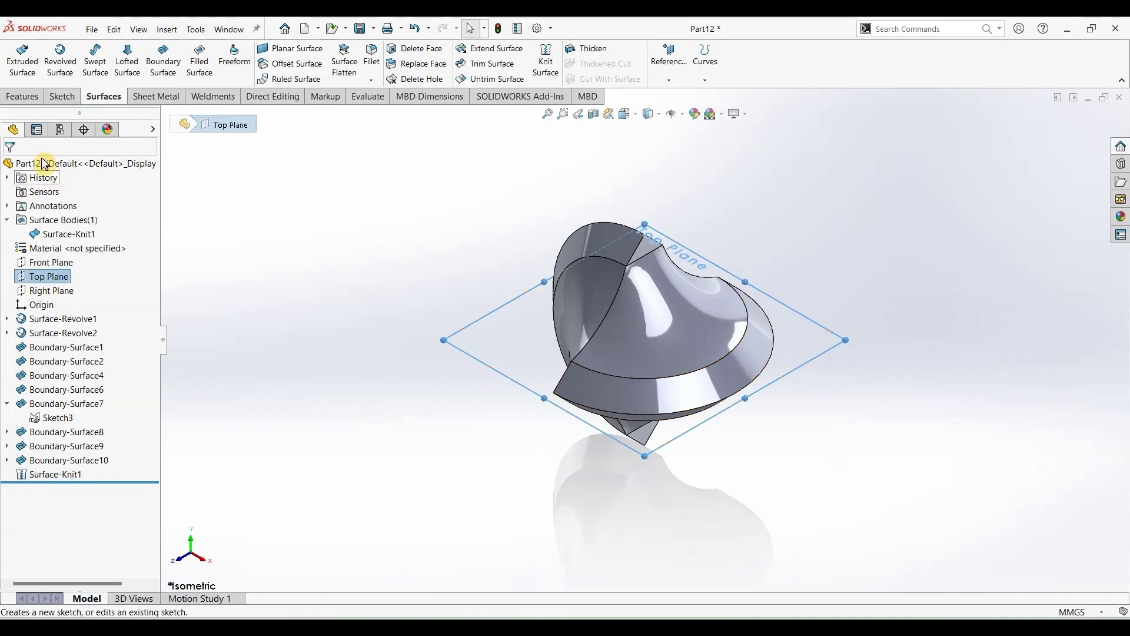
pyautogui.click(59, 97)
pyautogui.click(18, 56)
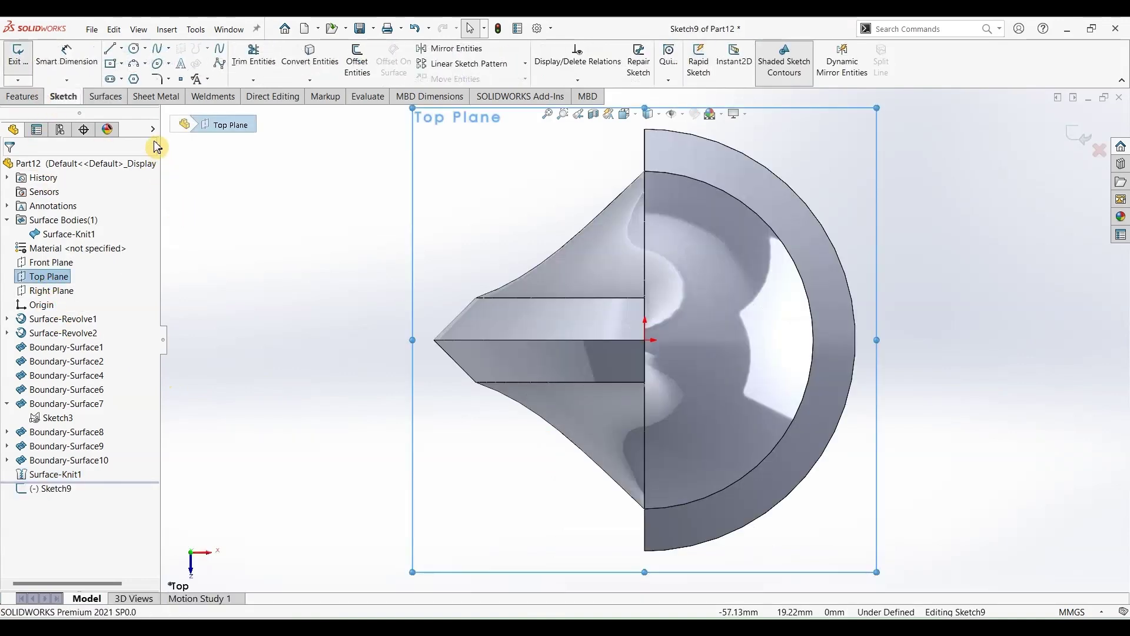
pyautogui.click(135, 80)
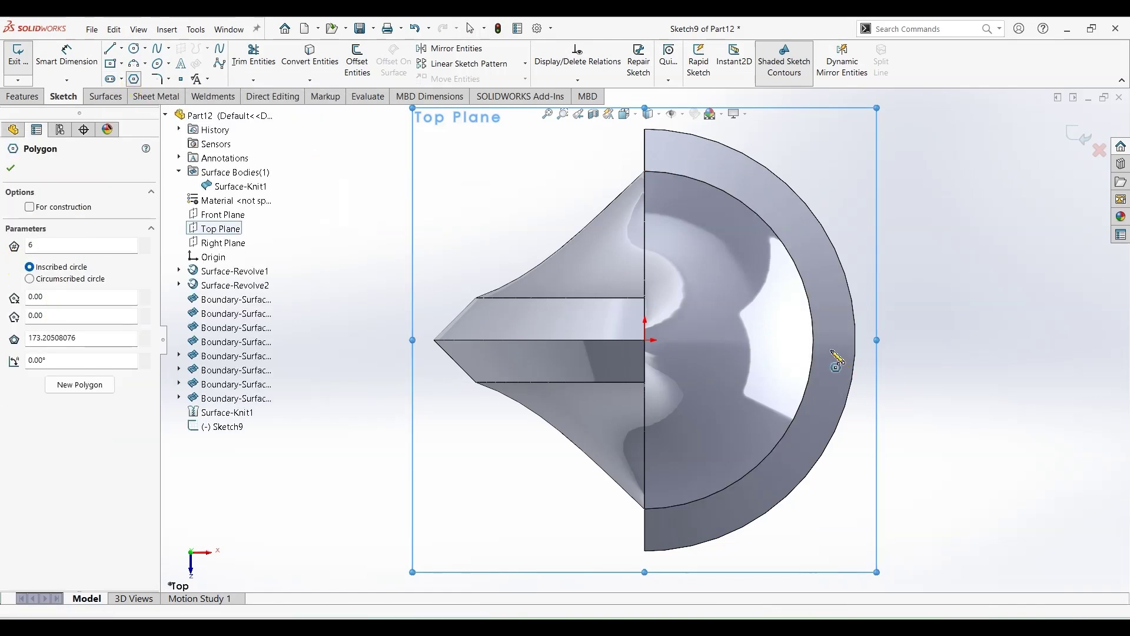
pyautogui.click(750, 340)
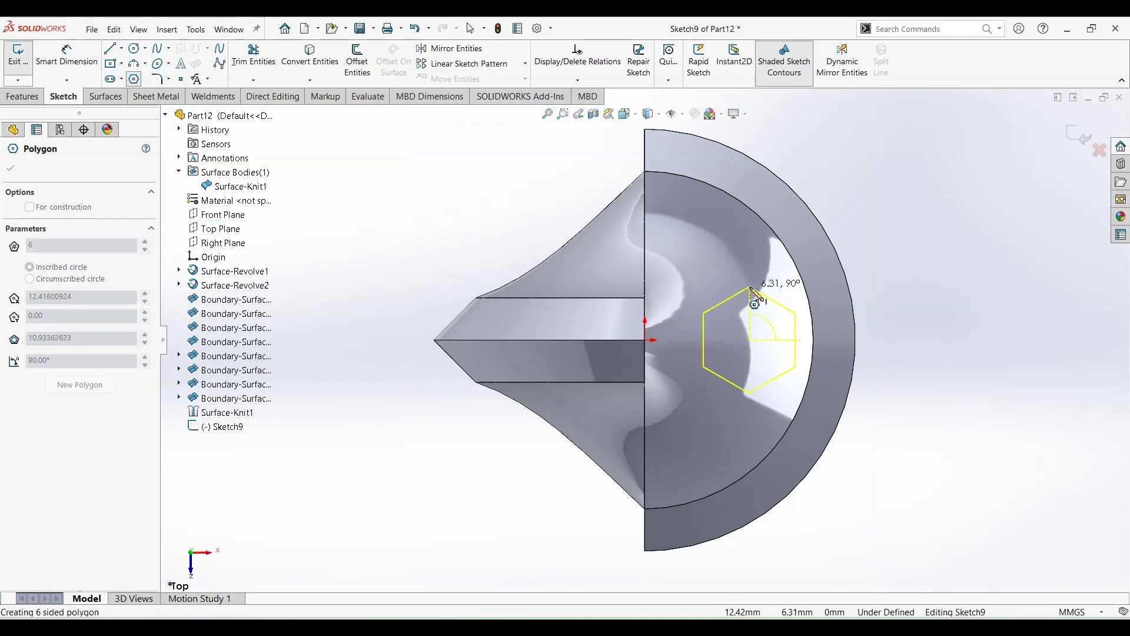
pyautogui.click(751, 289)
pyautogui.press('Escape')
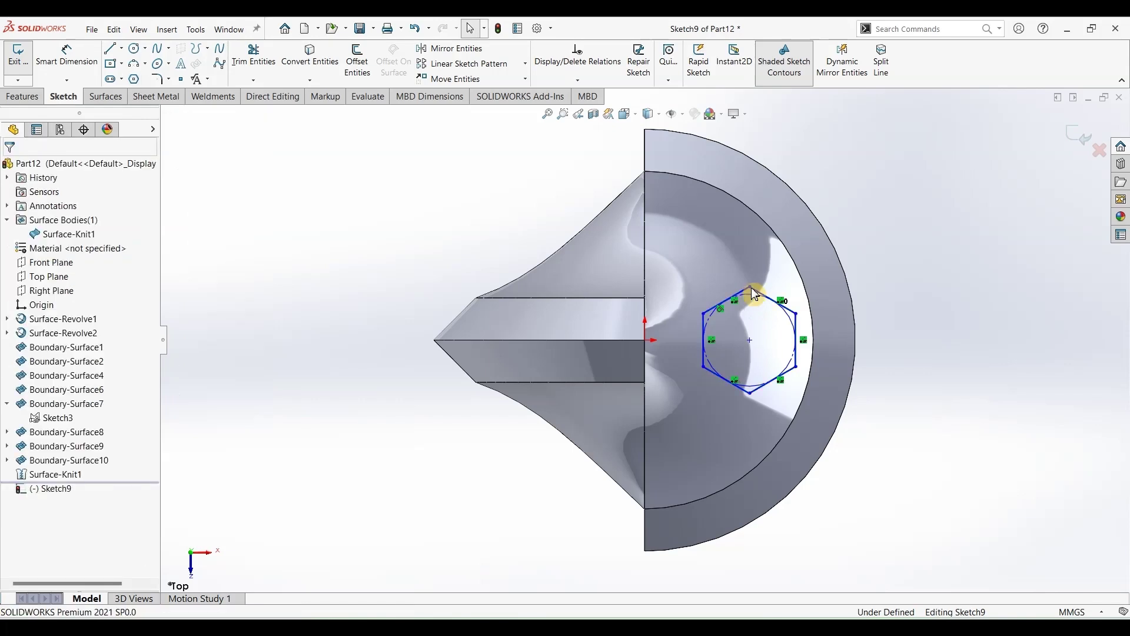
# - Align the hexagon's centre vertically with its upper vertex and horizontally with the origin
pyautogui.click(750, 341)
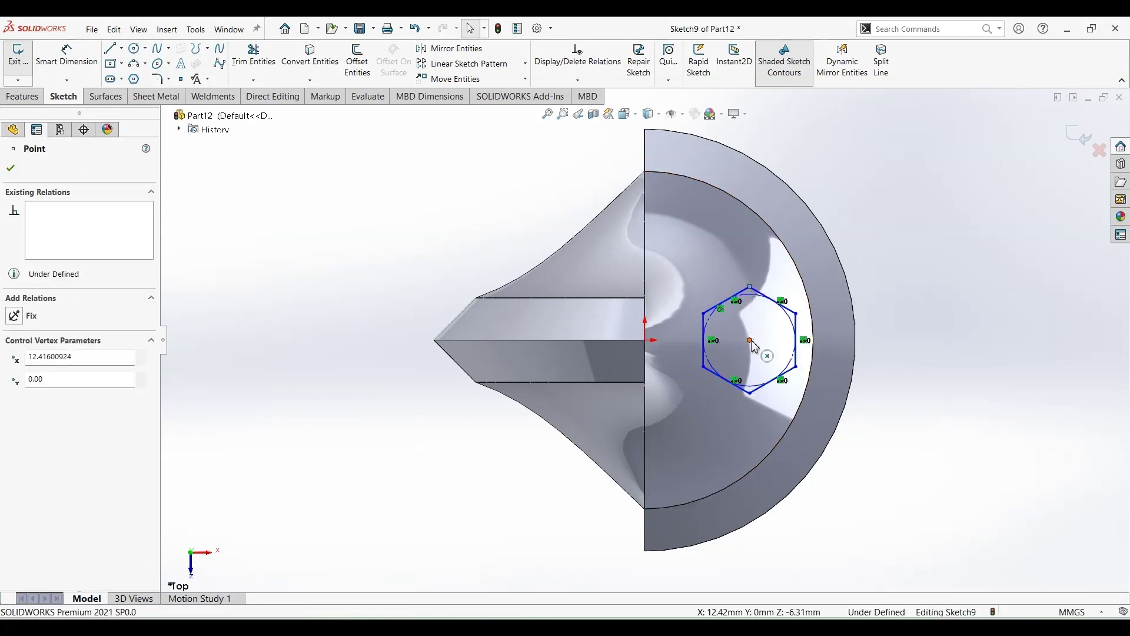
pyautogui.keyDown('ctrl'); pyautogui.click(751, 288); pyautogui.keyUp('ctrl')
pyautogui.click(804, 288)
pyautogui.click(751, 342)
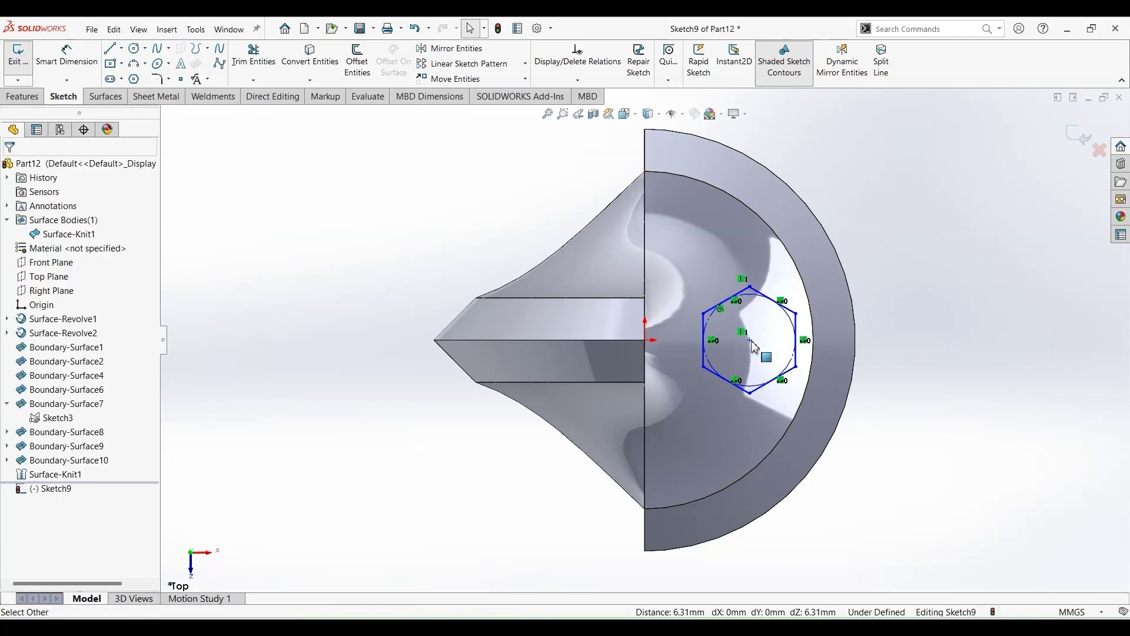
pyautogui.keyDown('ctrl'); pyautogui.click(646, 341); pyautogui.keyUp('ctrl')
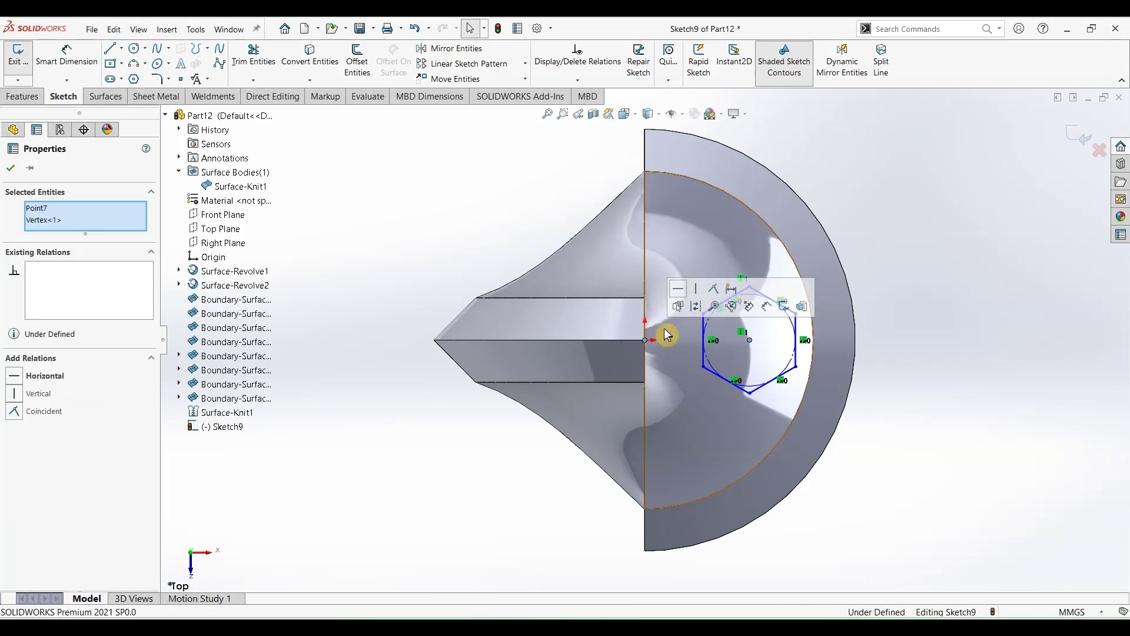
pyautogui.click(681, 292)
pyautogui.press('Escape')
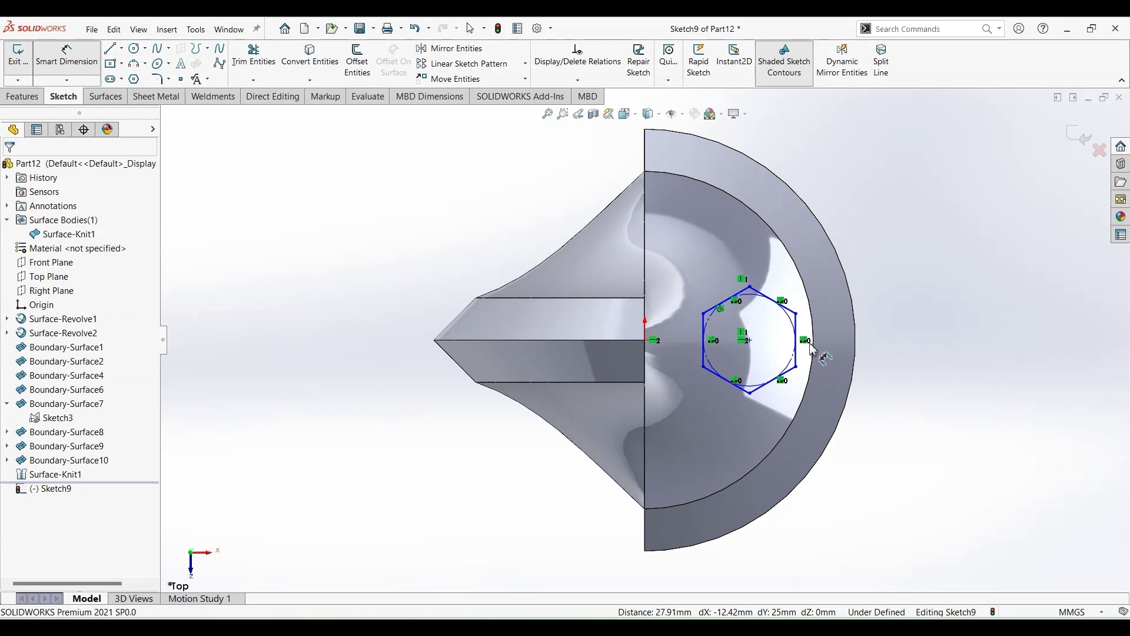
# - Dimension the hexagon 8 mm across two opposite parallel sides
pyautogui.click(773, 300)
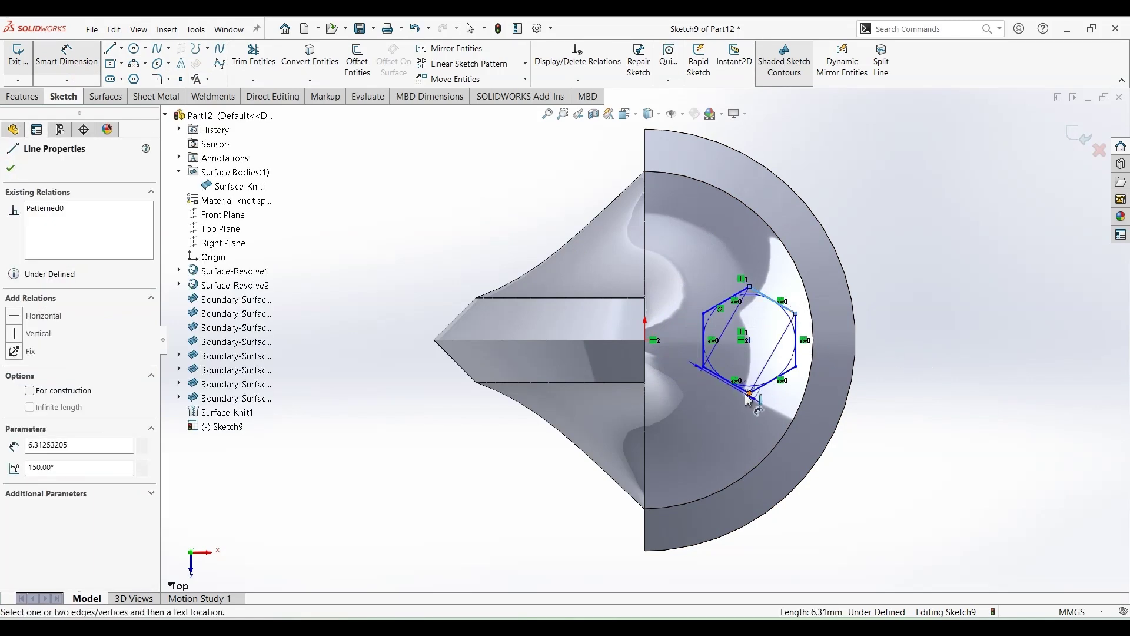
pyautogui.click(744, 395)
pyautogui.click(889, 415)
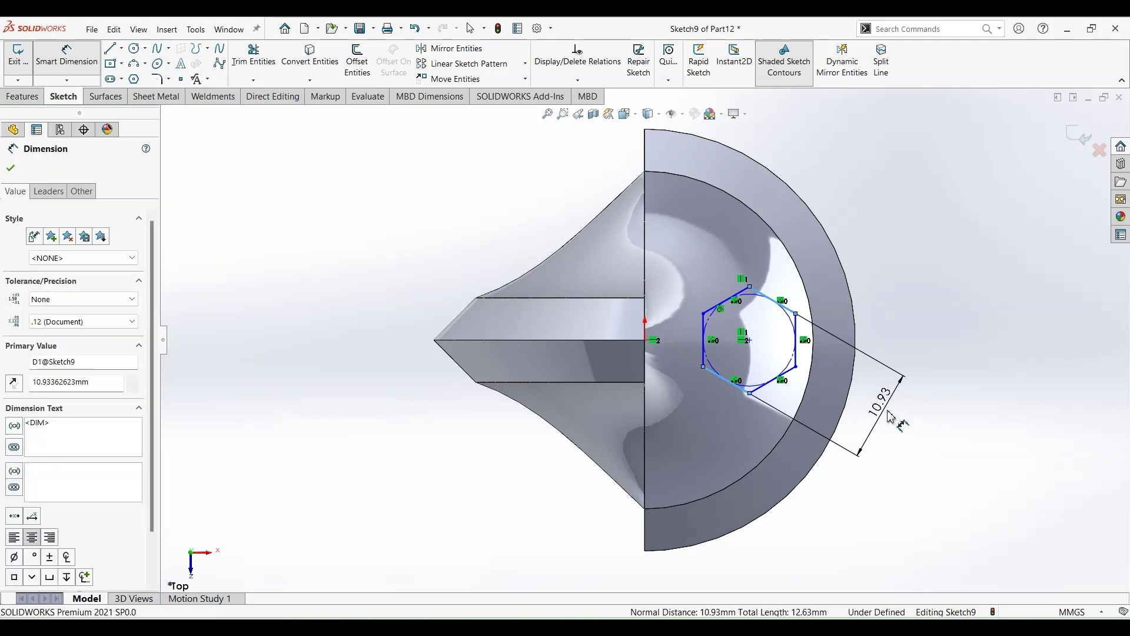
pyautogui.write('8')
pyautogui.press('Return')
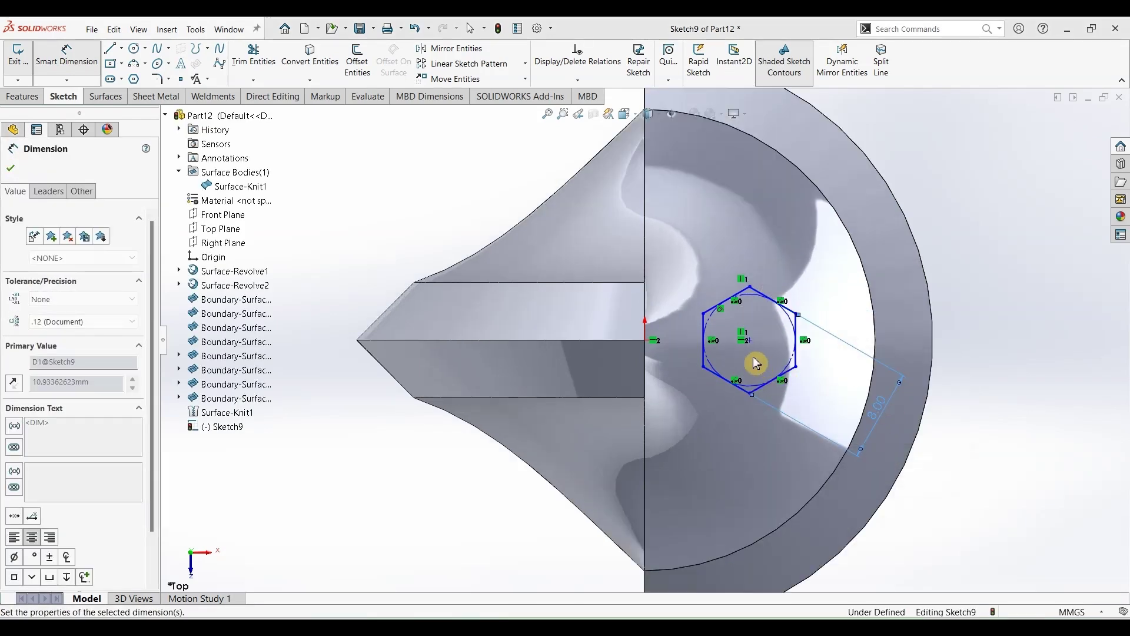
# - Dimension the hexagon's centre 8.60 mm from the origin and exit the sketch
pyautogui.click(643, 343)
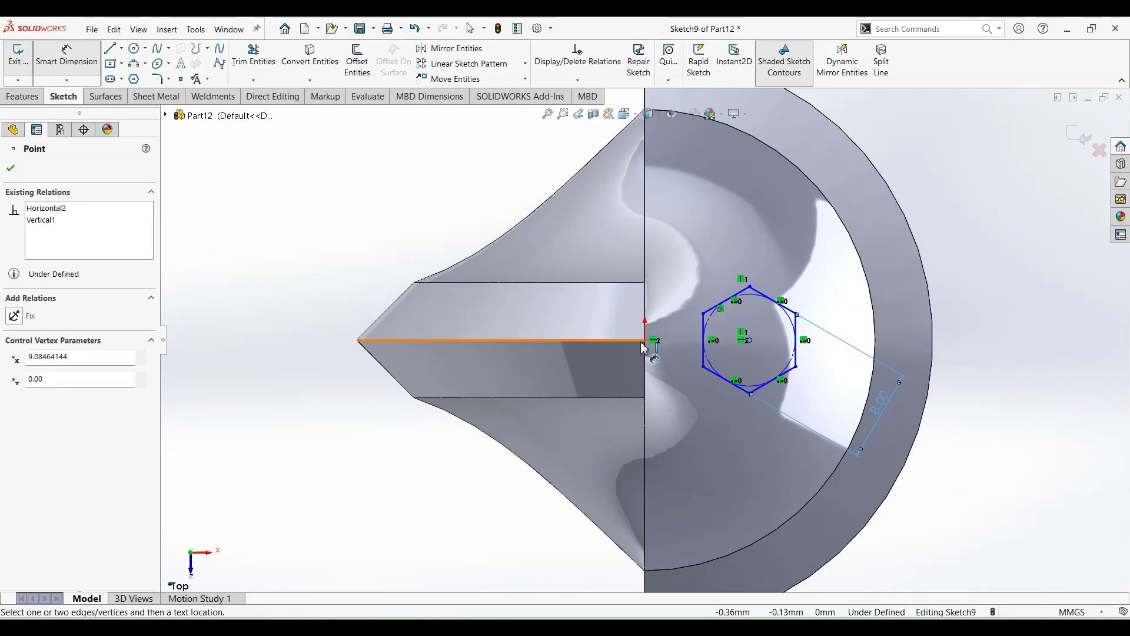
pyautogui.click(645, 341)
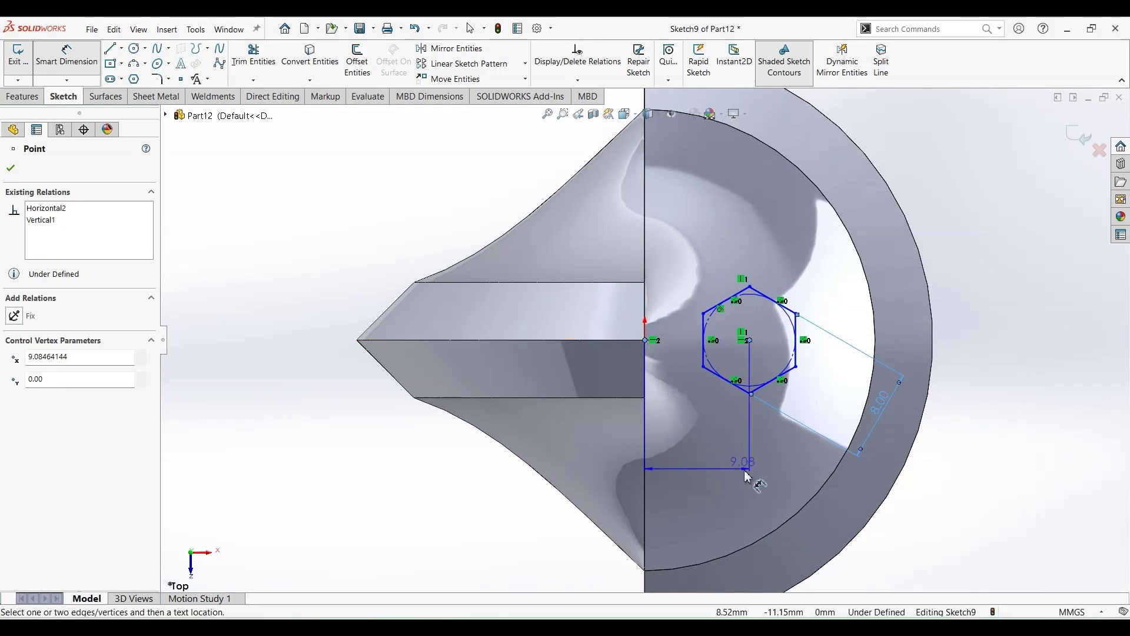
pyautogui.click(725, 475)
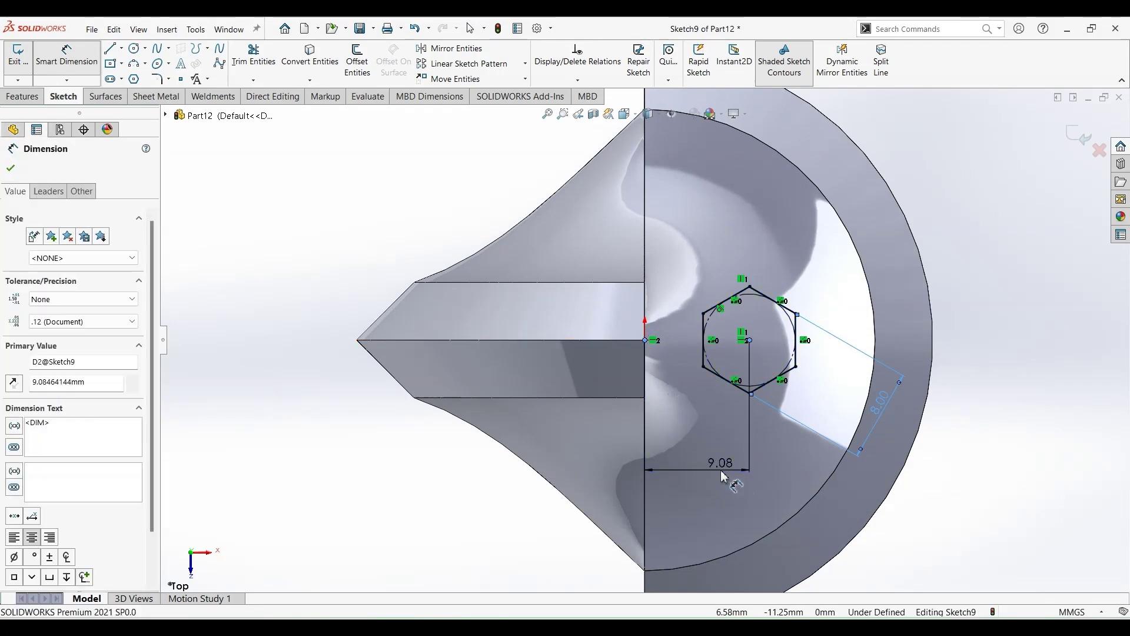
pyautogui.write('8.5')
pyautogui.press('Return')
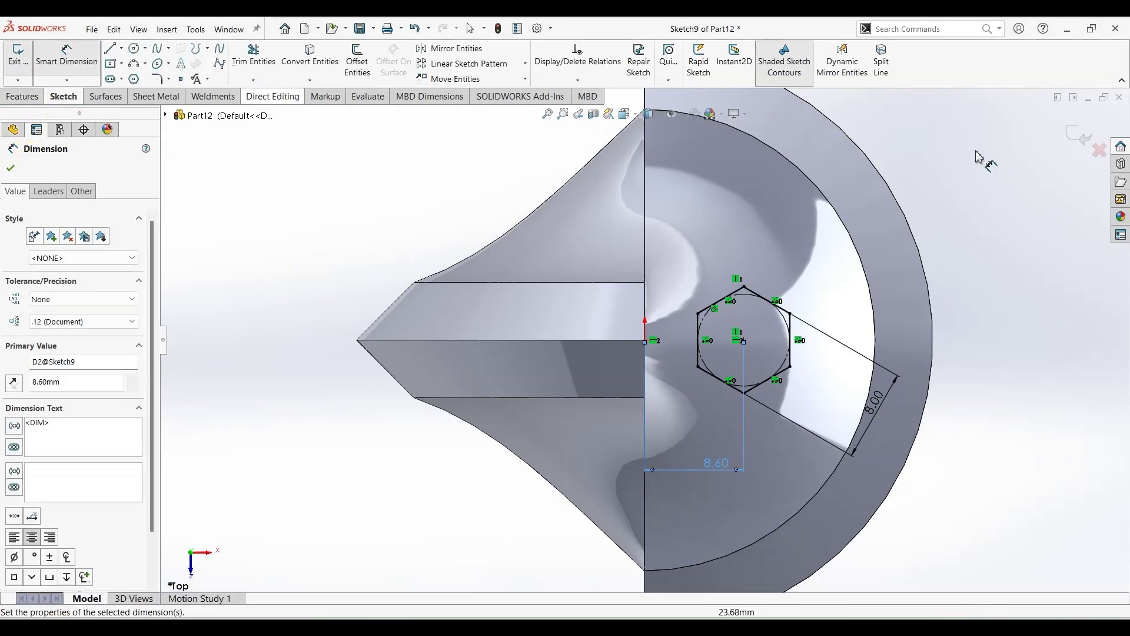
pyautogui.click(354, 207)
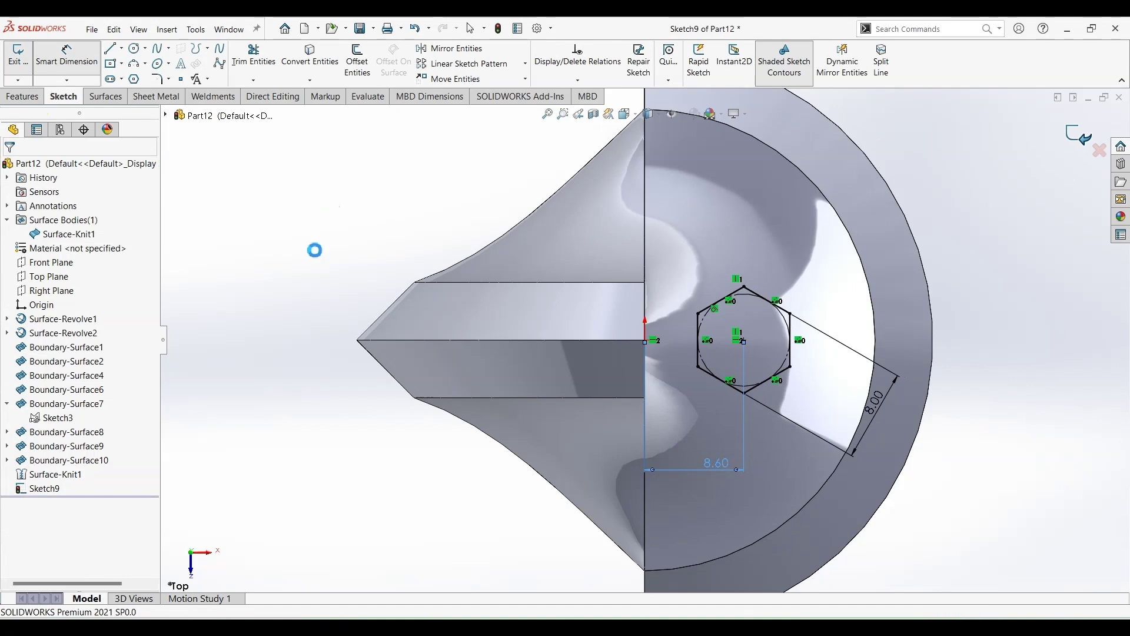
# - Project the hexagon sketch onto the curved upper boundary face as a Sketch on faces projected curve
pyautogui.moveTo(320, 398)
pyautogui.mouseDown(button='middle')
pyautogui.moveTo(310, 376)
pyautogui.moveTo(323, 272)
pyautogui.moveTo(348, 262)
pyautogui.mouseUp(button='middle')
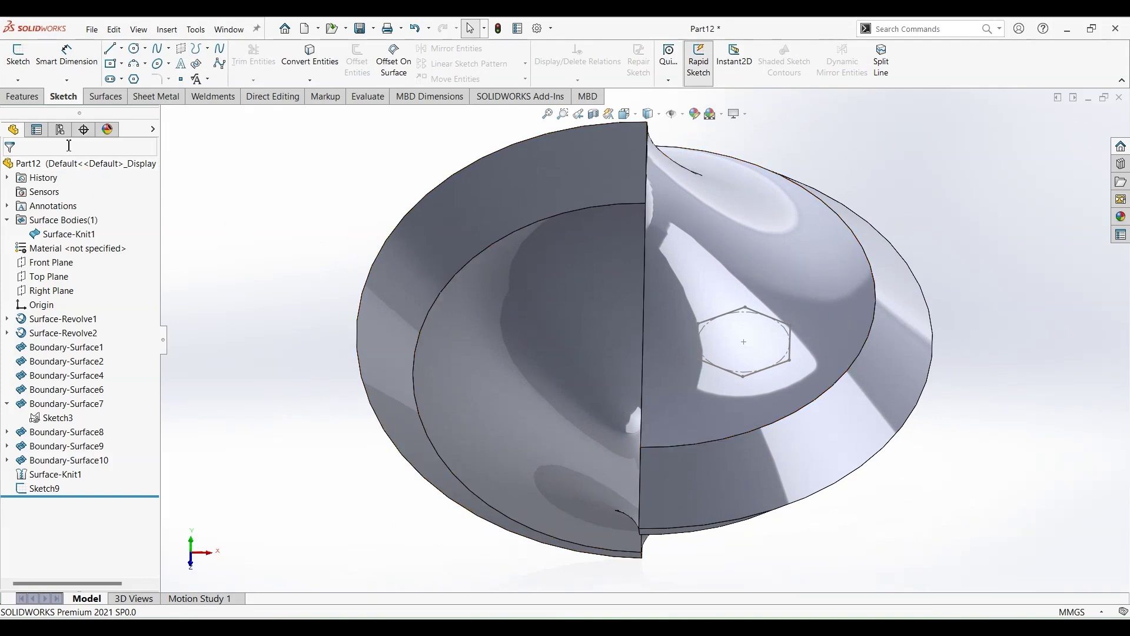
pyautogui.click(102, 98)
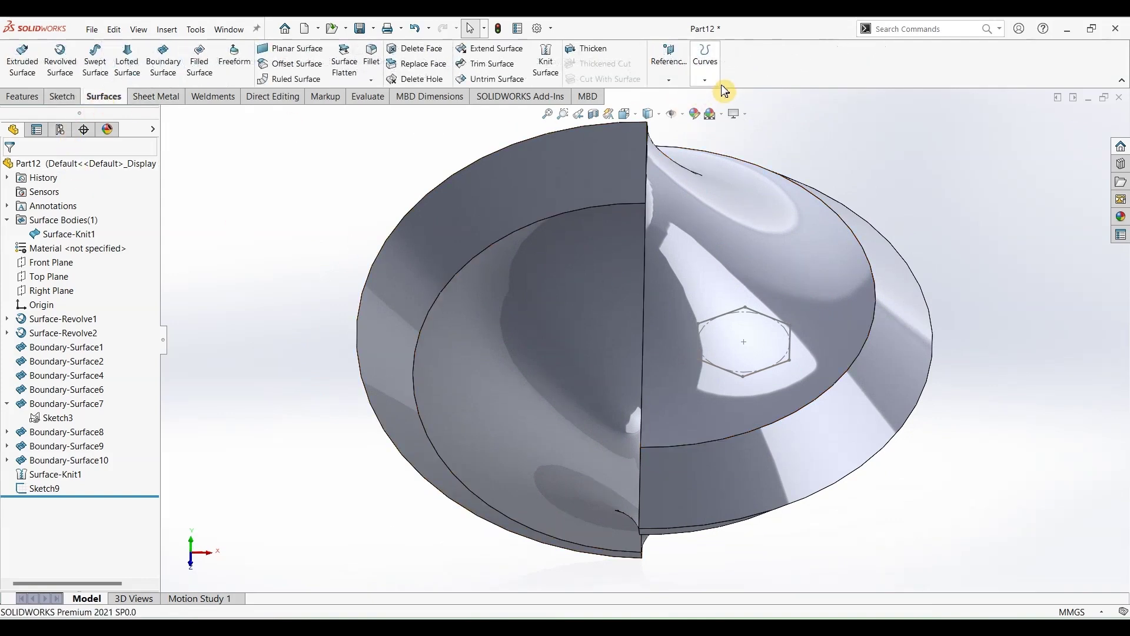
pyautogui.click(706, 76)
pyautogui.click(724, 114)
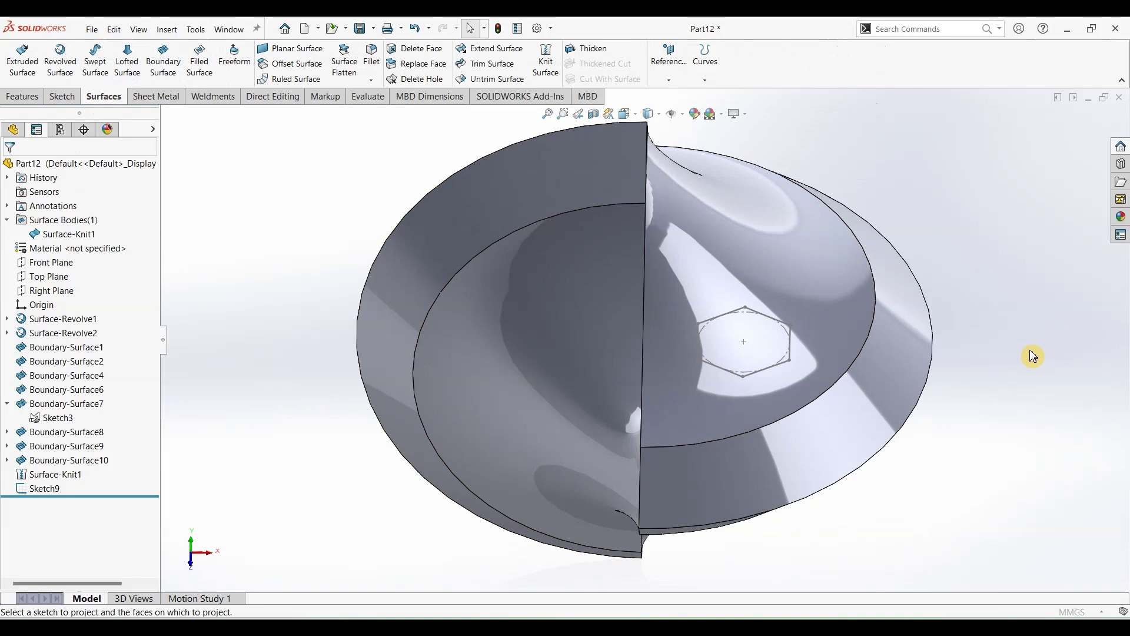
pyautogui.click(769, 322)
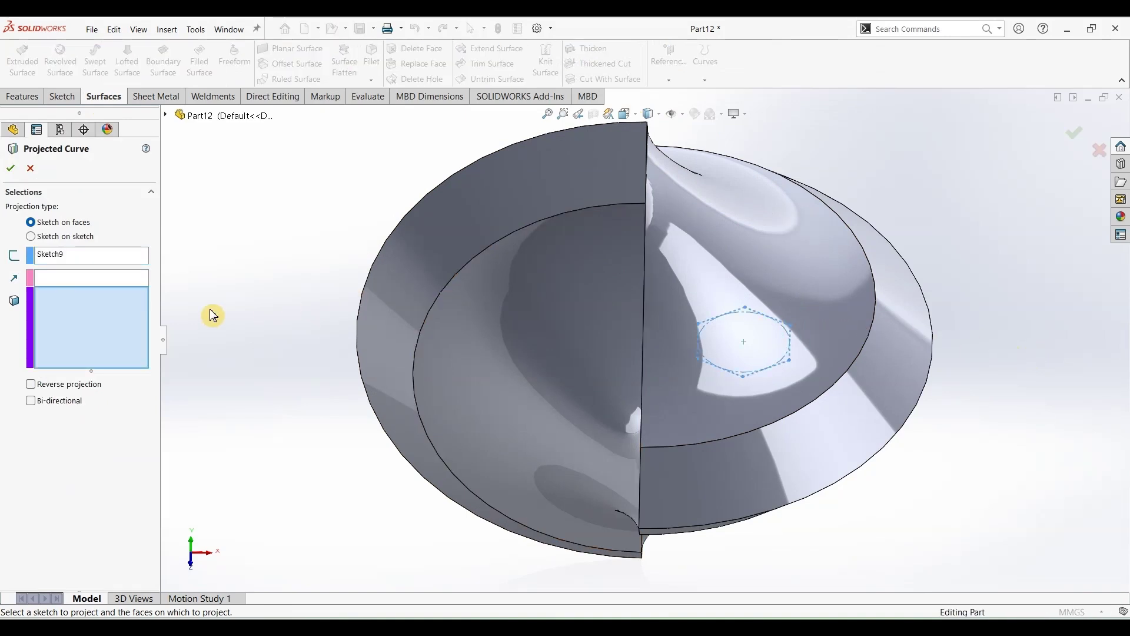
pyautogui.click(770, 218)
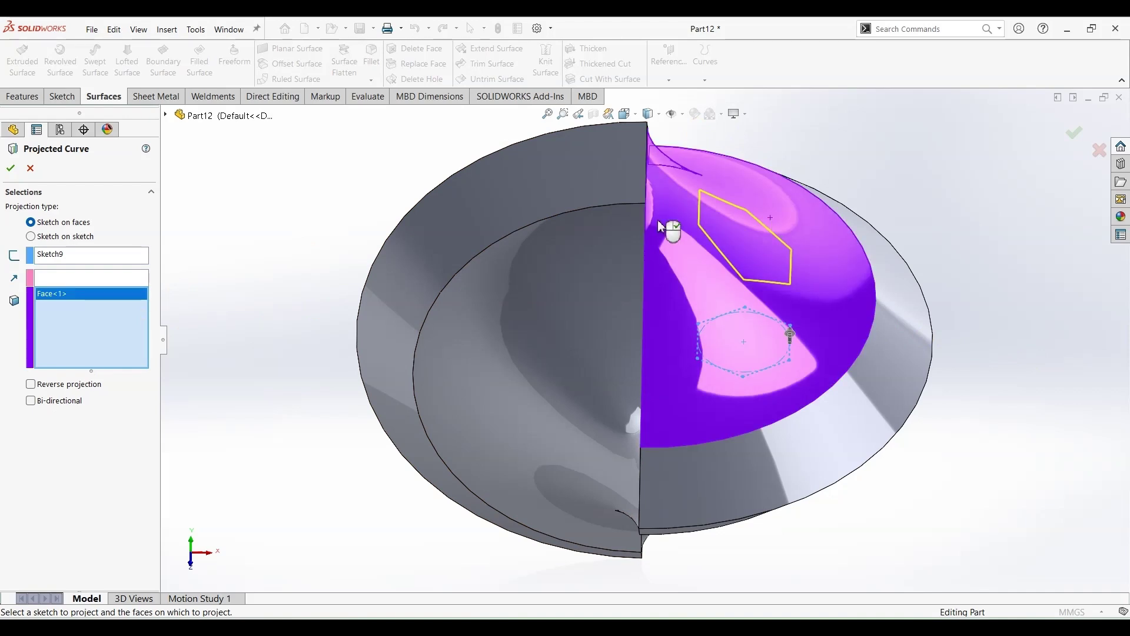
# - Project the hexagon Sketch9 onto the upper curved face, and again with reverse projection onto the matching lower face
pyautogui.click(10, 168)
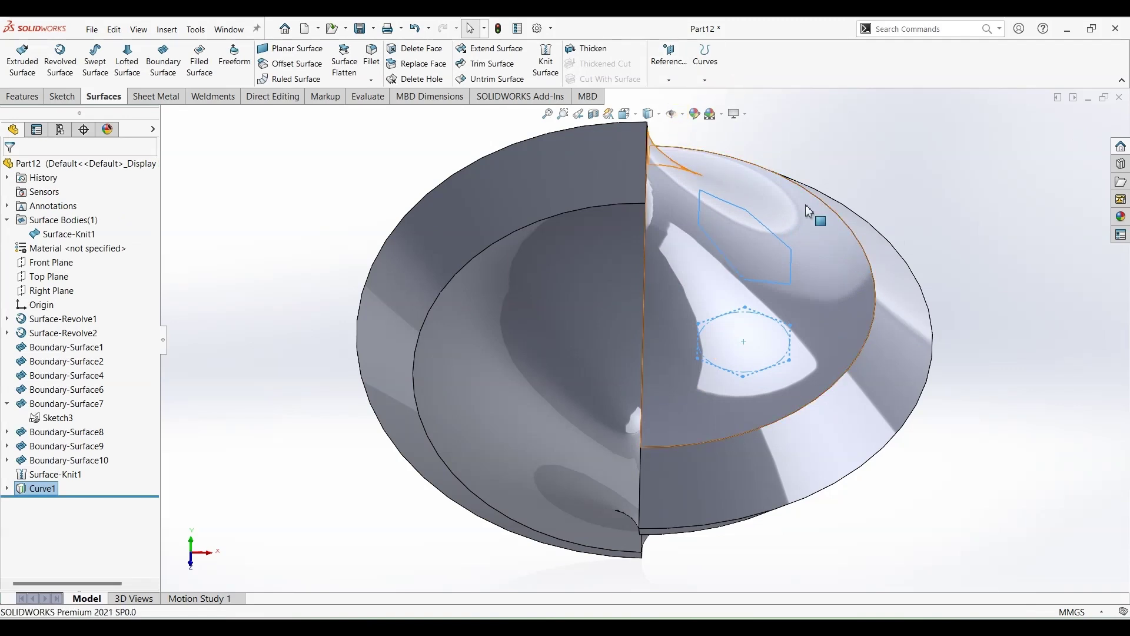
pyautogui.click(669, 80)
pyautogui.click(706, 79)
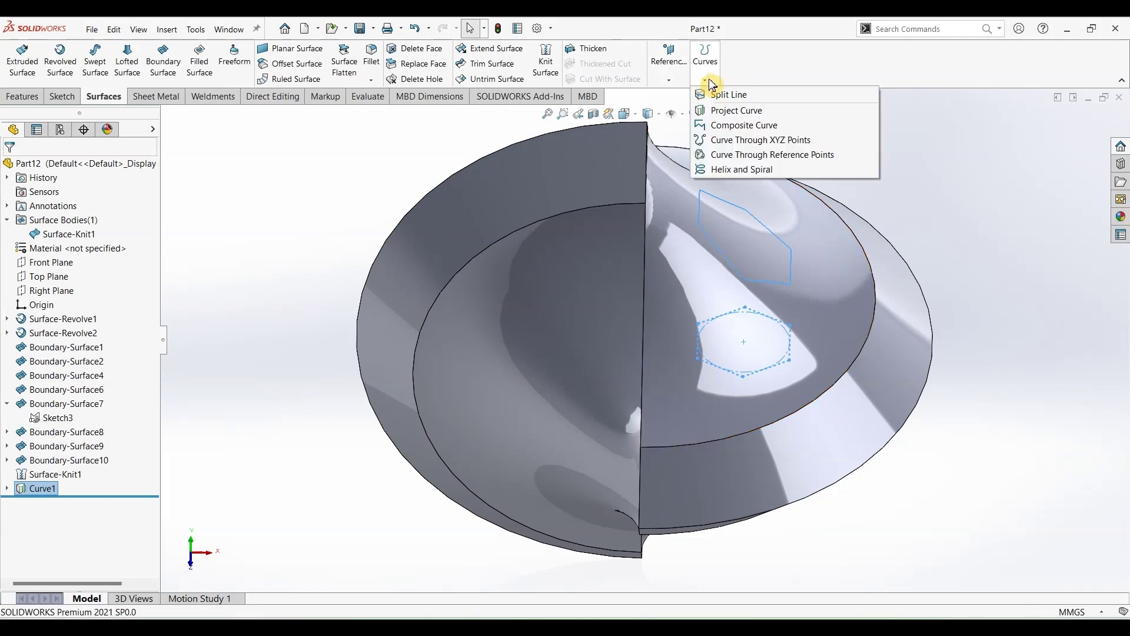
pyautogui.click(730, 111)
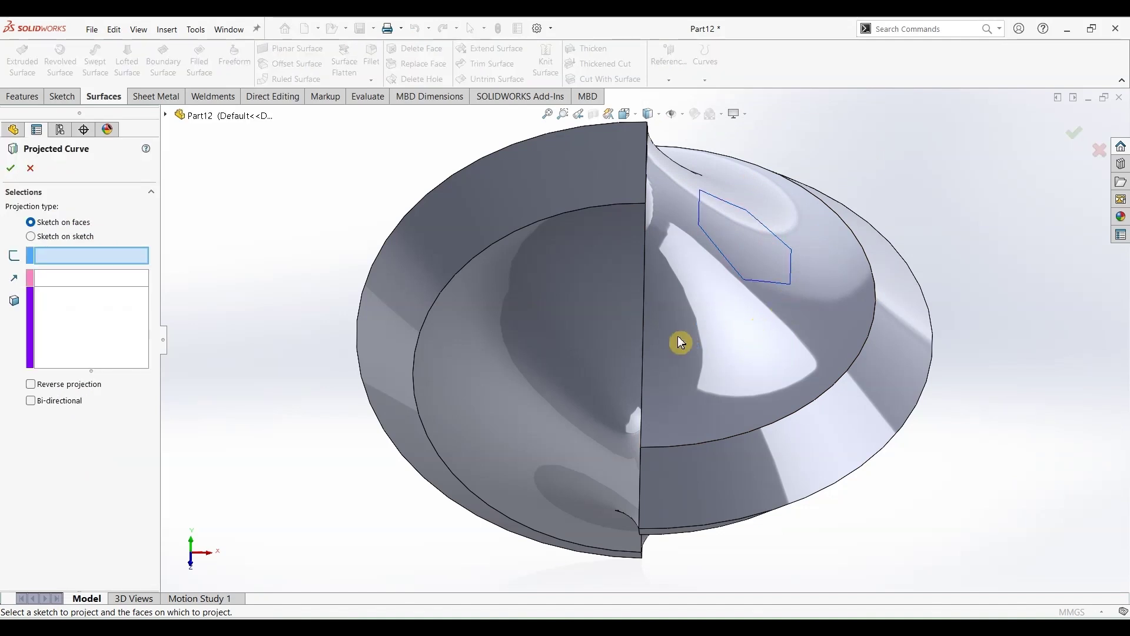
pyautogui.click(167, 117)
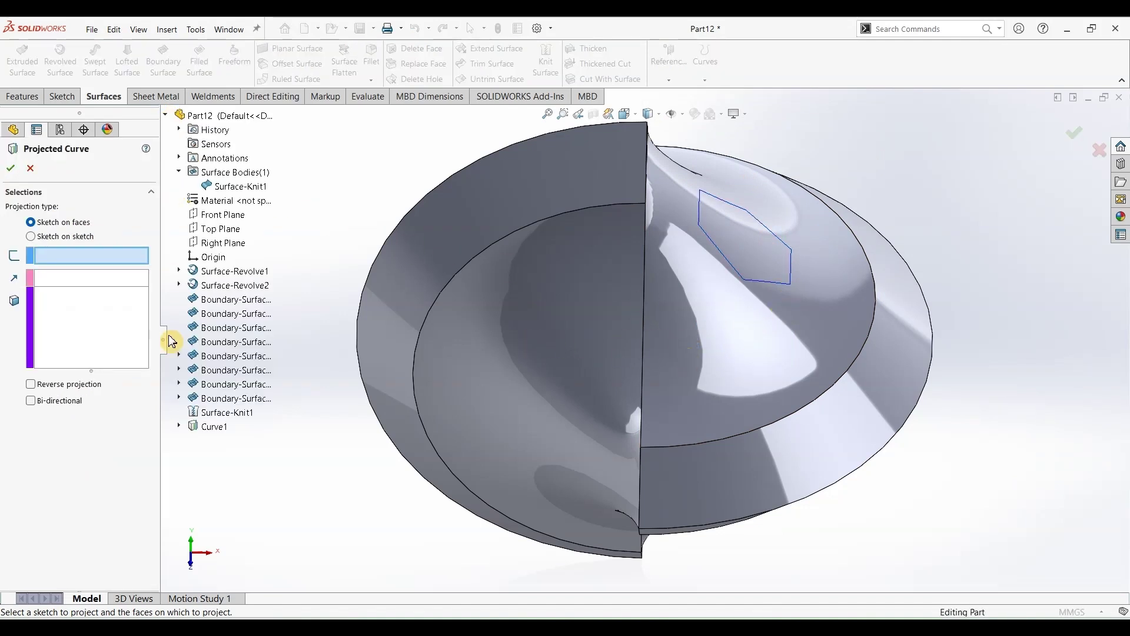
pyautogui.click(180, 428)
pyautogui.click(229, 441)
pyautogui.moveTo(888, 592)
pyautogui.mouseDown(button='middle')
pyautogui.moveTo(881, 500)
pyautogui.moveTo(820, 530)
pyautogui.mouseUp(button='middle')
pyautogui.click(768, 579)
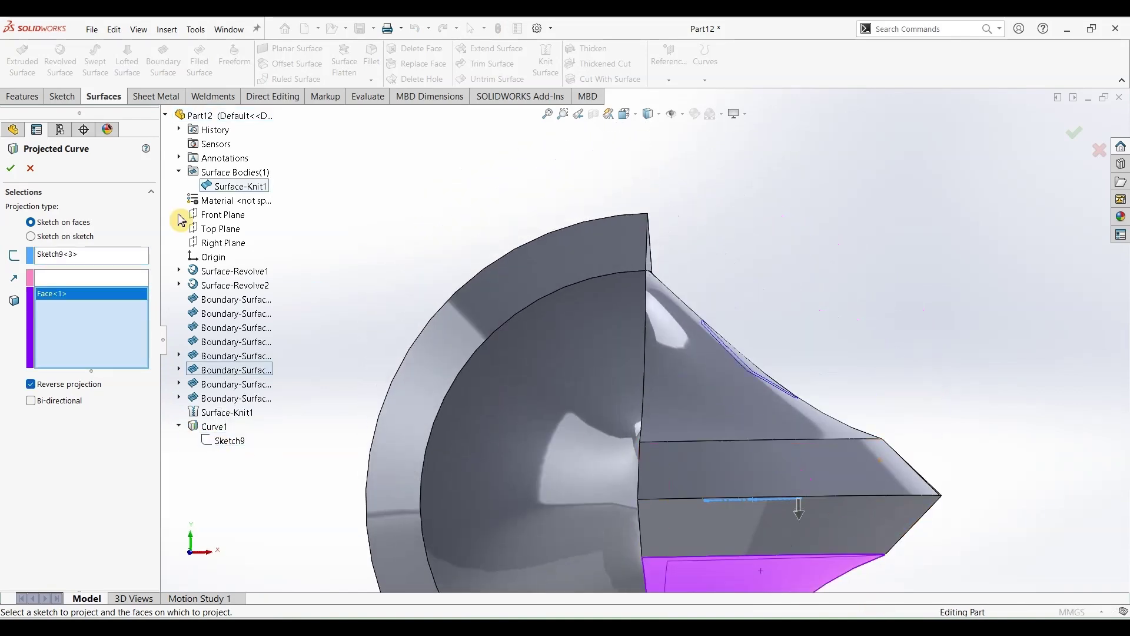
pyautogui.click(16, 175)
pyautogui.hotkey('ctrl', '1')
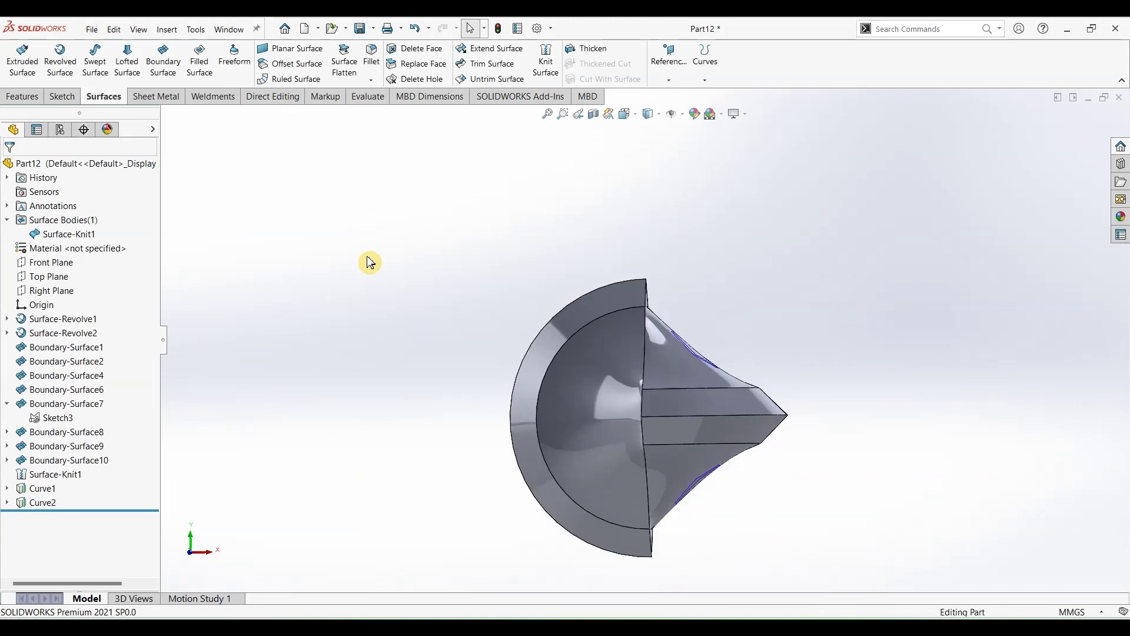
# - Trim the knitted surface with Curve1 as trim tool, keeping the body outside the upper hexagon
pyautogui.moveTo(370, 262); pyautogui.dragTo(356, 347, button='middle')
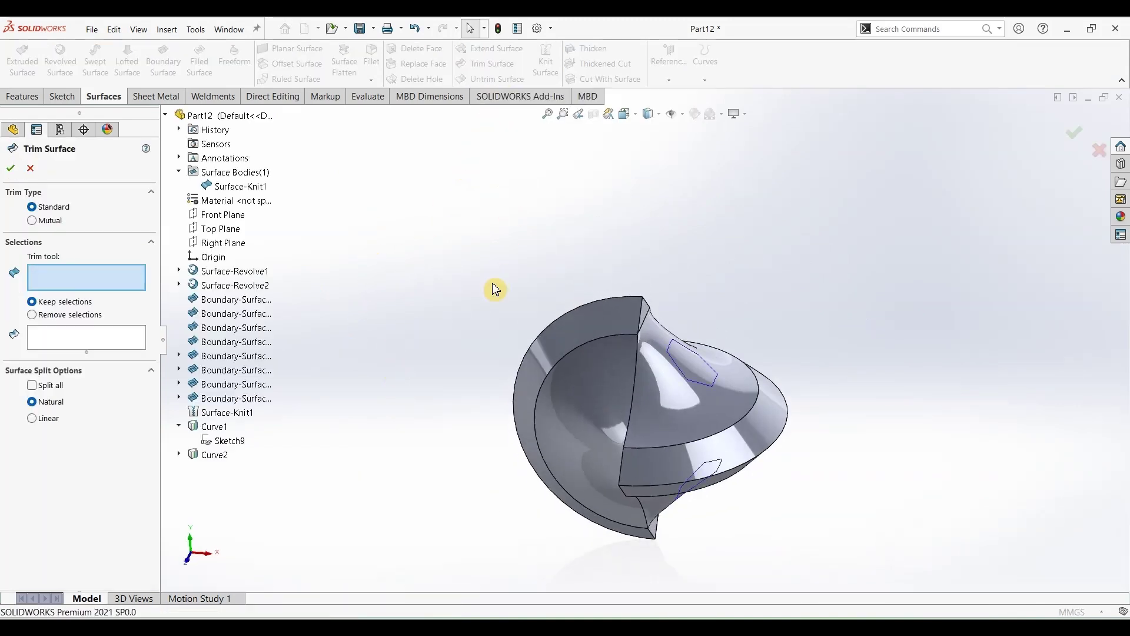
pyautogui.click(661, 401)
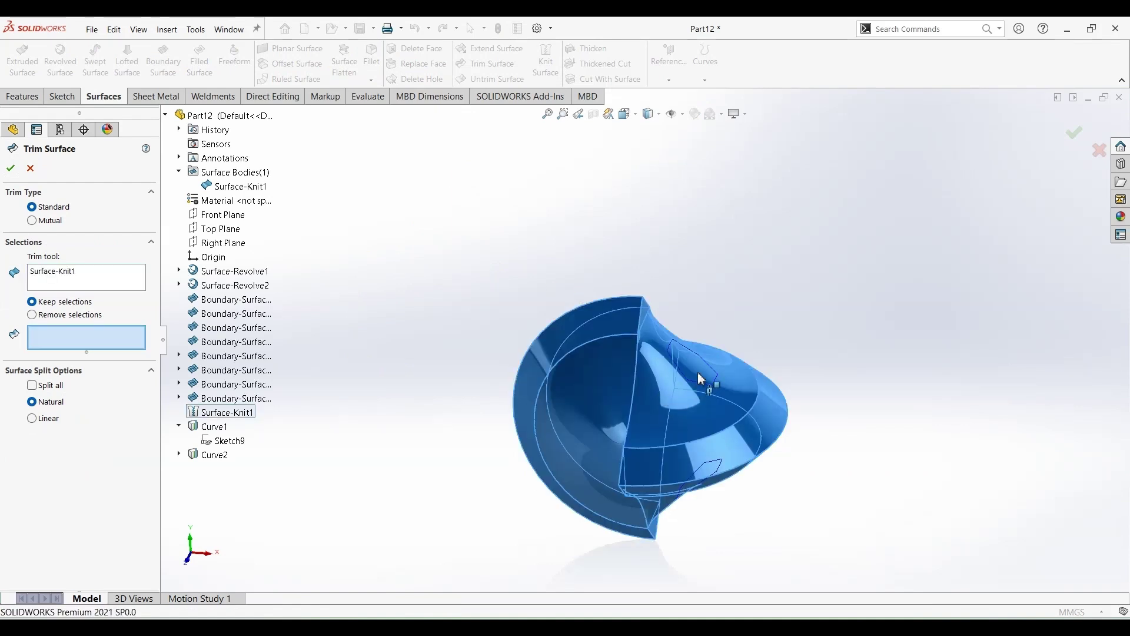
pyautogui.click(70, 273)
pyautogui.press('Delete')
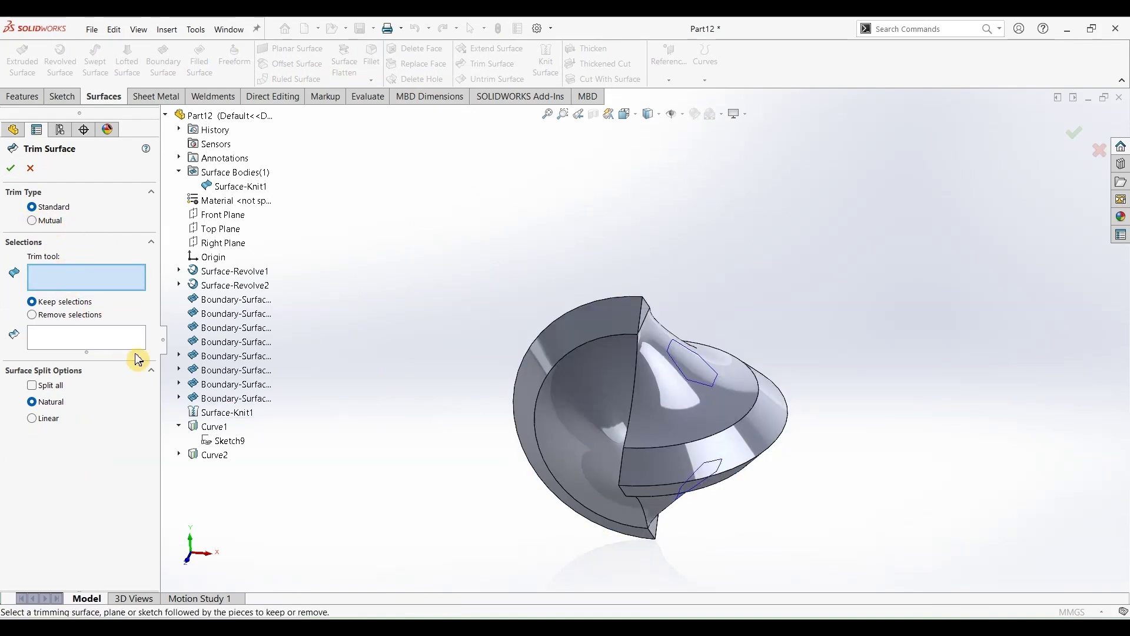
pyautogui.click(213, 426)
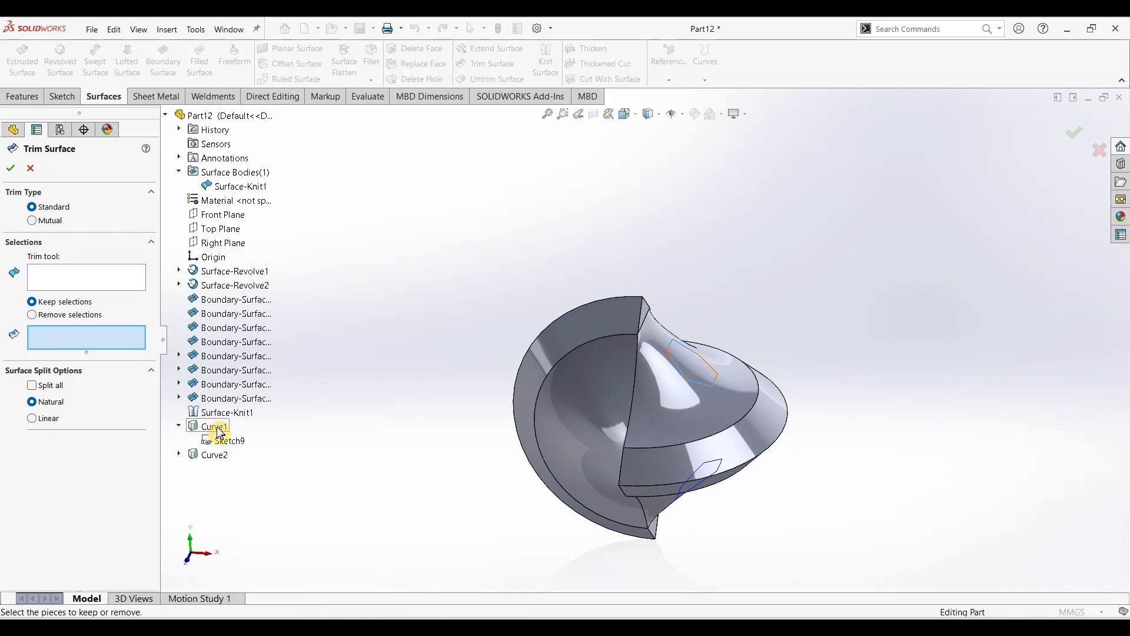
pyautogui.click(671, 390)
pyautogui.click(11, 168)
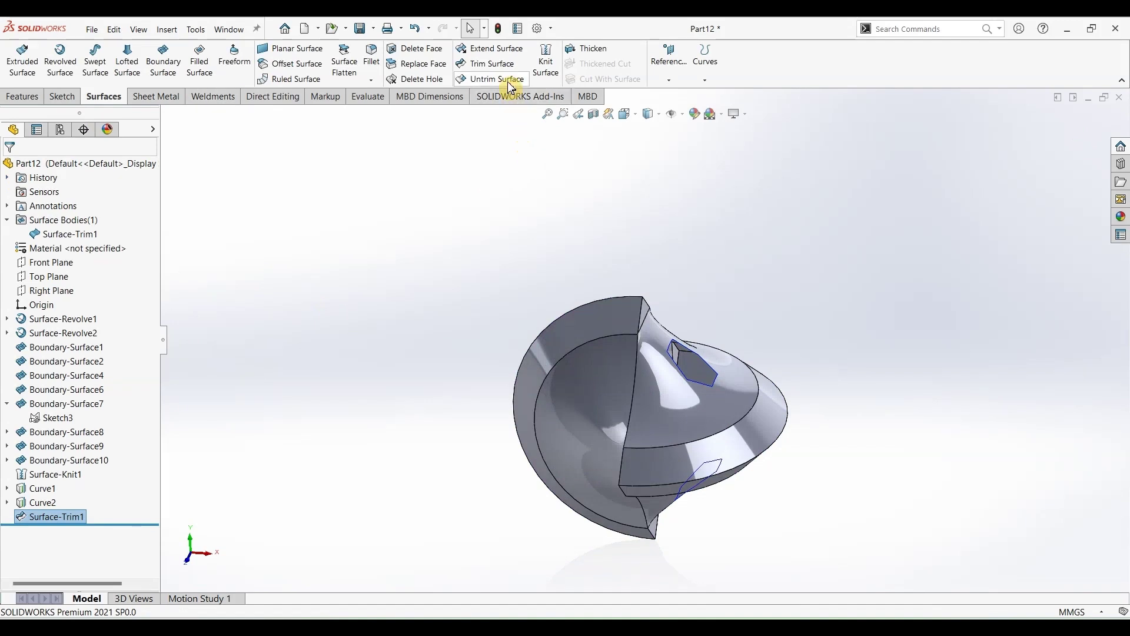
# - Trim the surface body with Curve2 as trim tool, keeping everything outside the lower hexagon
pyautogui.click(491, 64)
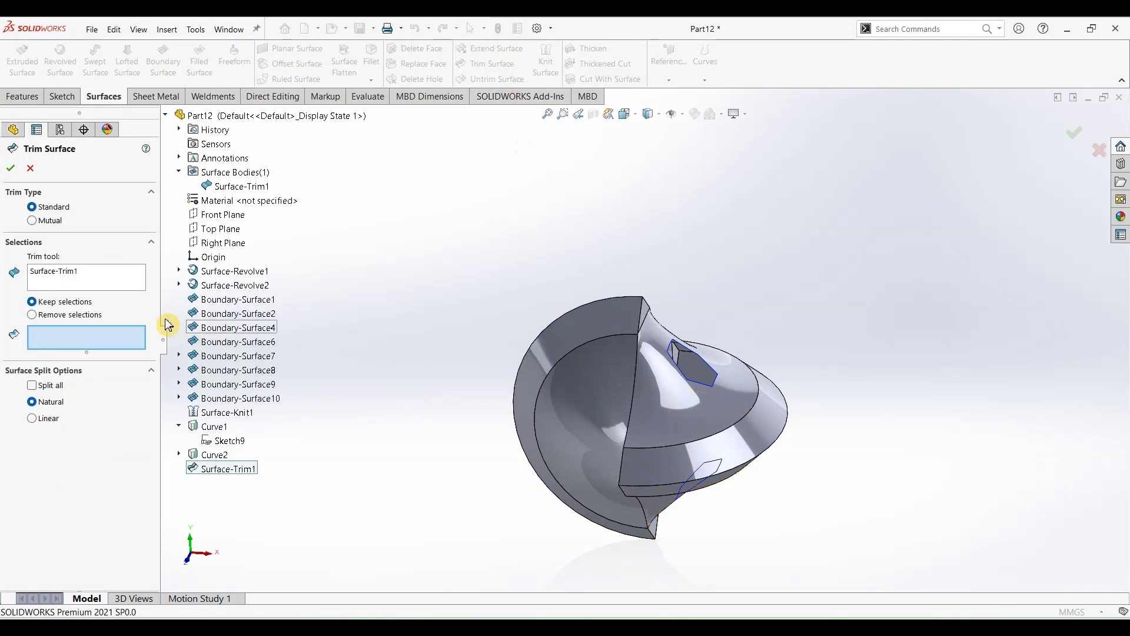
pyautogui.moveTo(725, 463); pyautogui.dragTo(705, 452, button='middle')
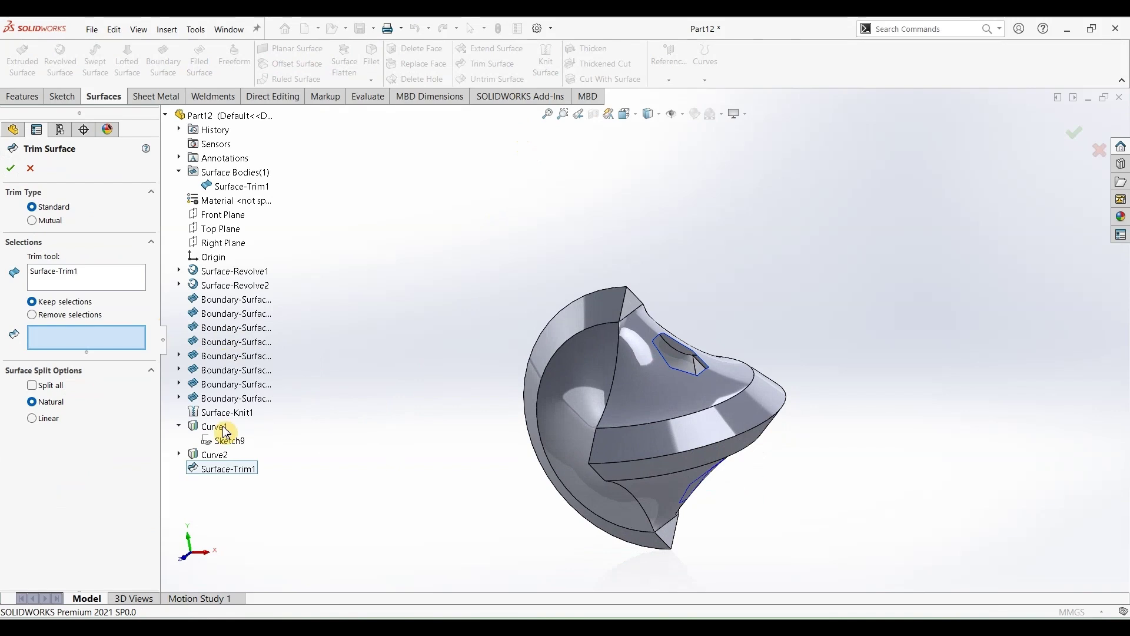
pyautogui.click(88, 280)
pyautogui.press('Delete')
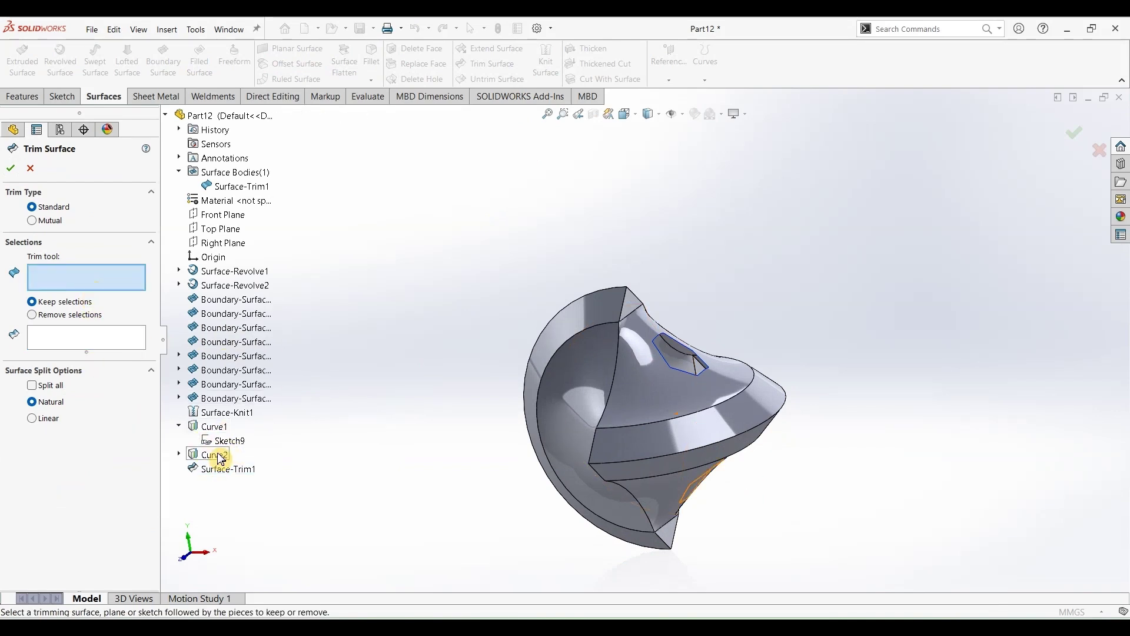
pyautogui.click(218, 460)
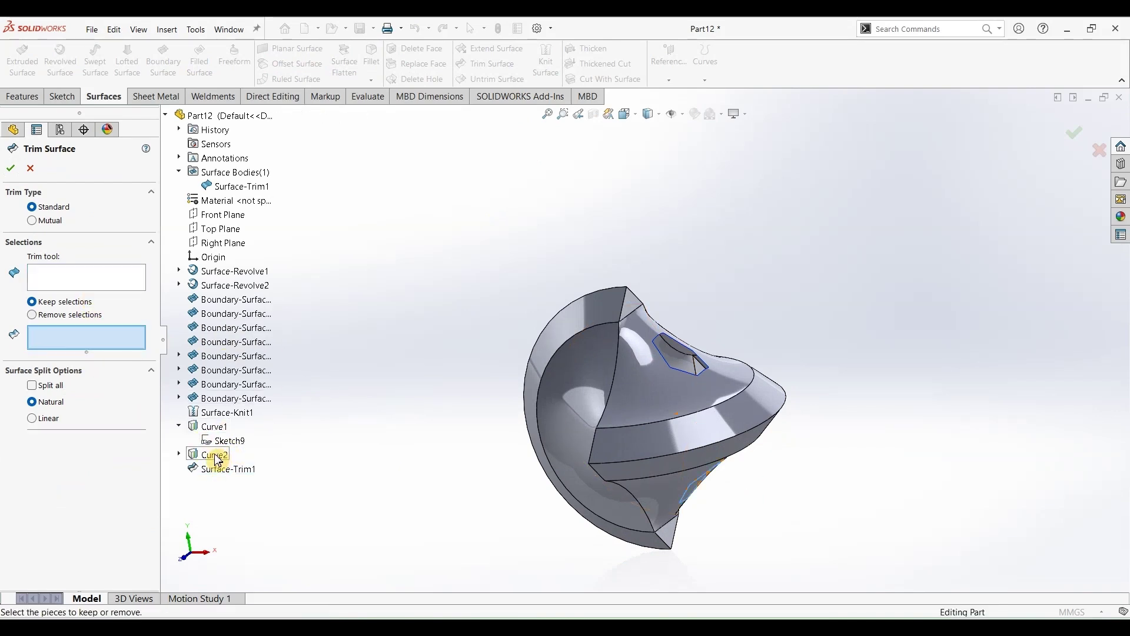
pyautogui.click(637, 417)
pyautogui.click(10, 167)
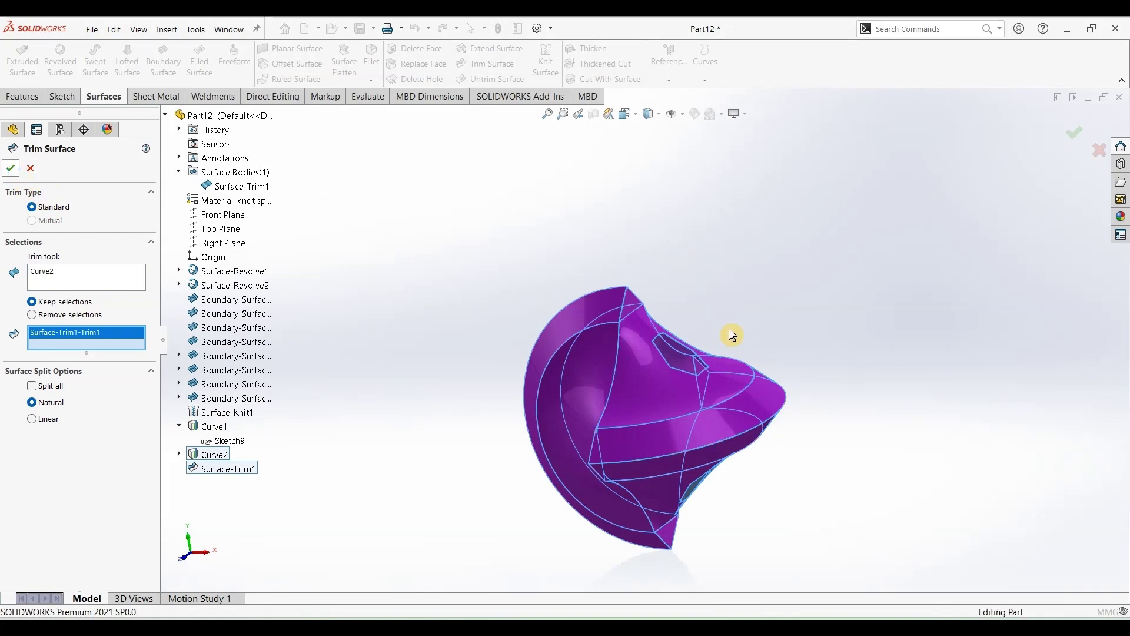
# - Sketch on the Top Plane and convert all six edges of the hexagonal opening into sketch lines
pyautogui.moveTo(824, 343); pyautogui.dragTo(840, 474, button='middle')
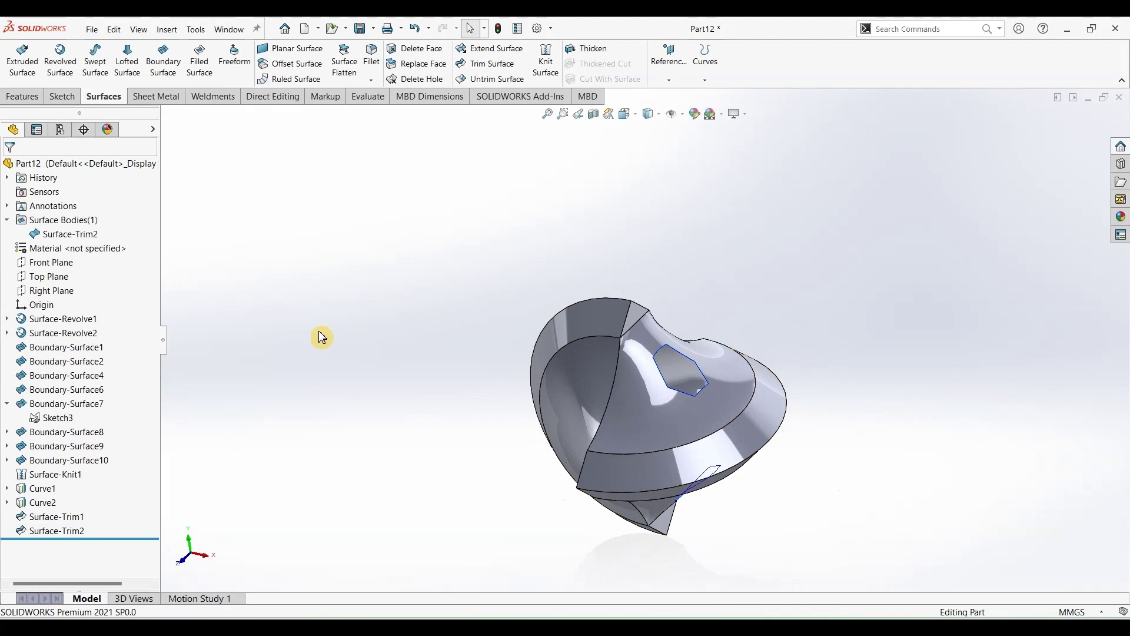
pyautogui.click(50, 276)
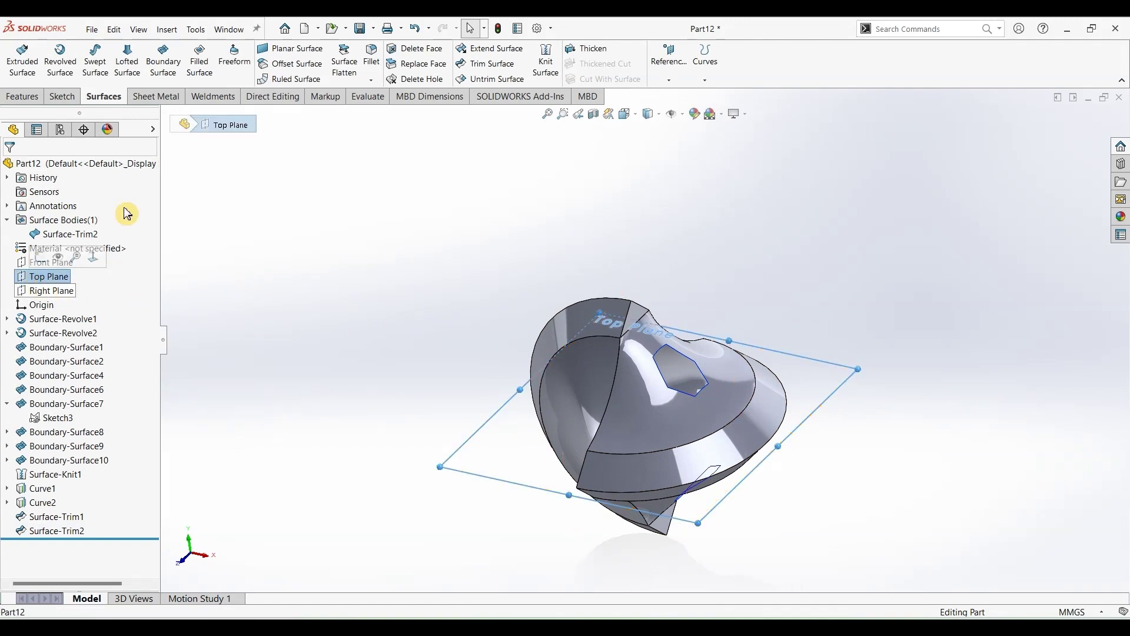
pyautogui.click(62, 96)
pyautogui.click(20, 57)
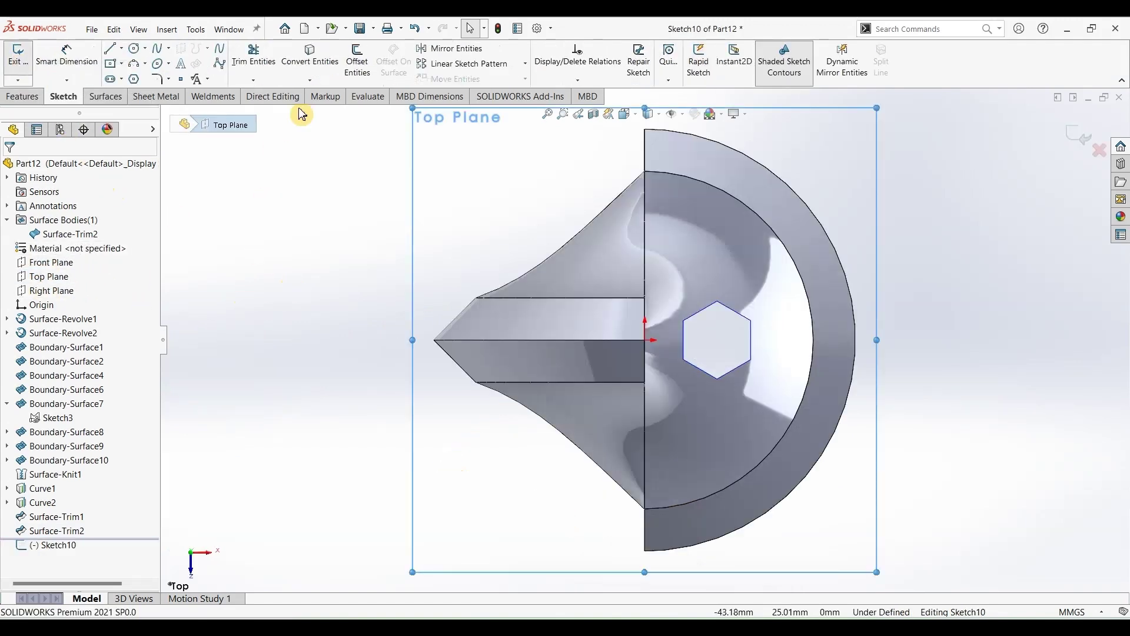
pyautogui.click(311, 64)
pyautogui.click(706, 308)
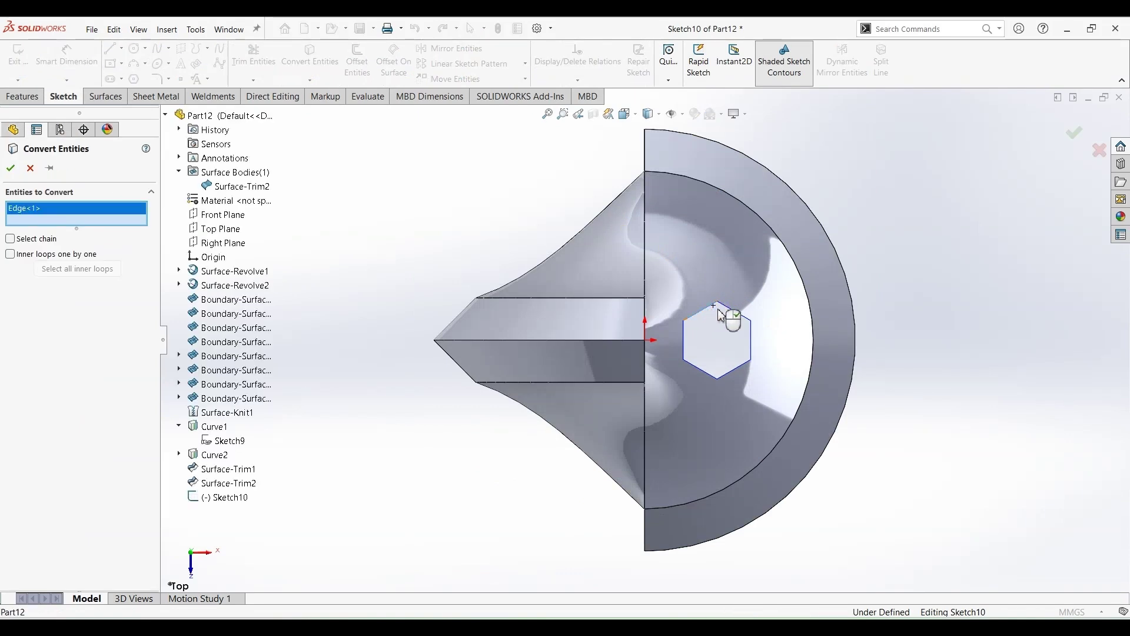
pyautogui.click(752, 339)
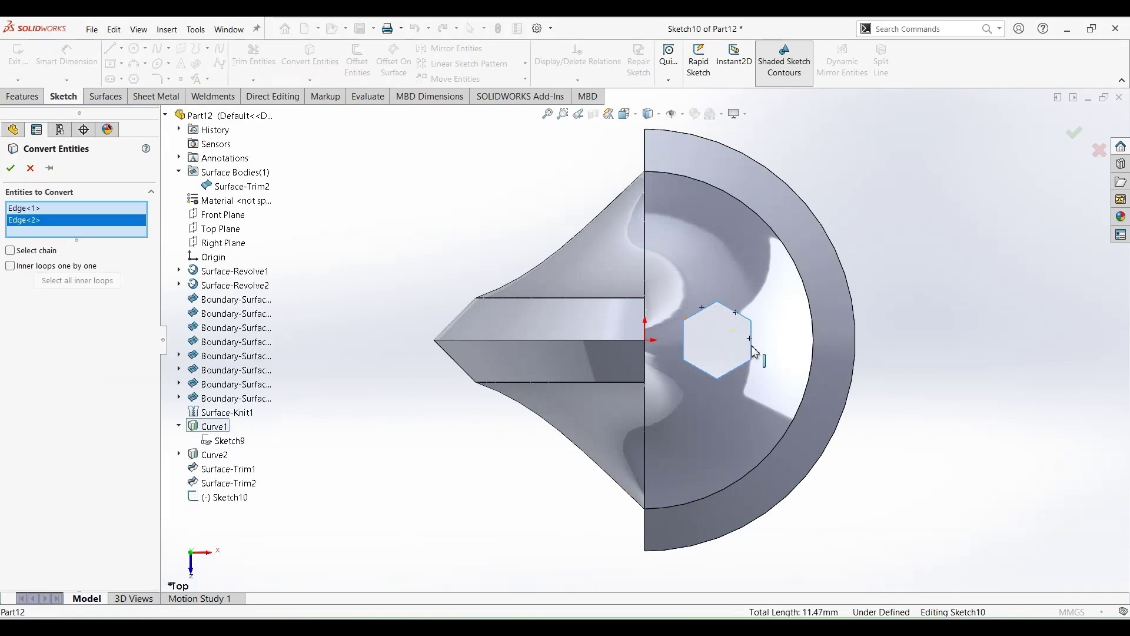
pyautogui.click(739, 368)
pyautogui.click(703, 371)
pyautogui.click(683, 340)
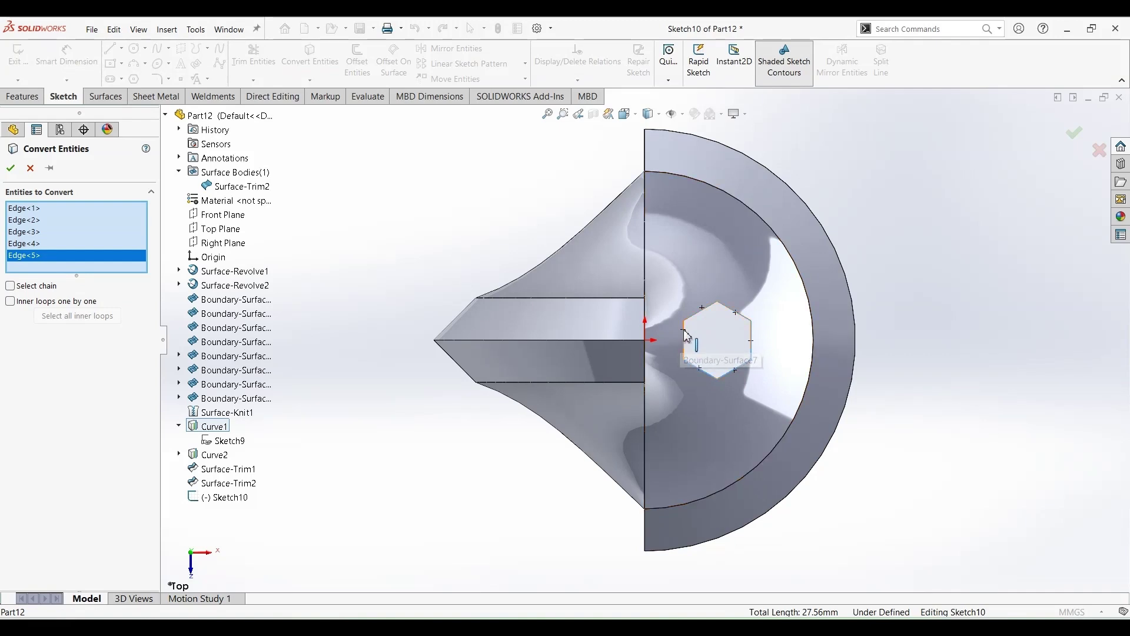
pyautogui.click(690, 322)
pyautogui.press('Return')
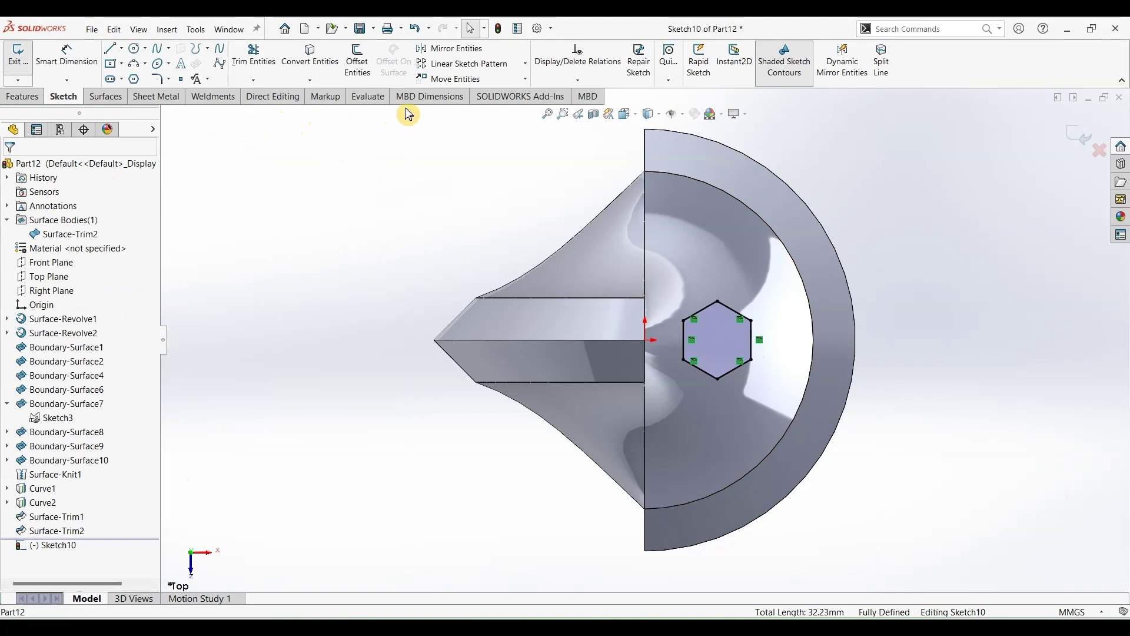
pyautogui.click(525, 63)
pyautogui.click(480, 95)
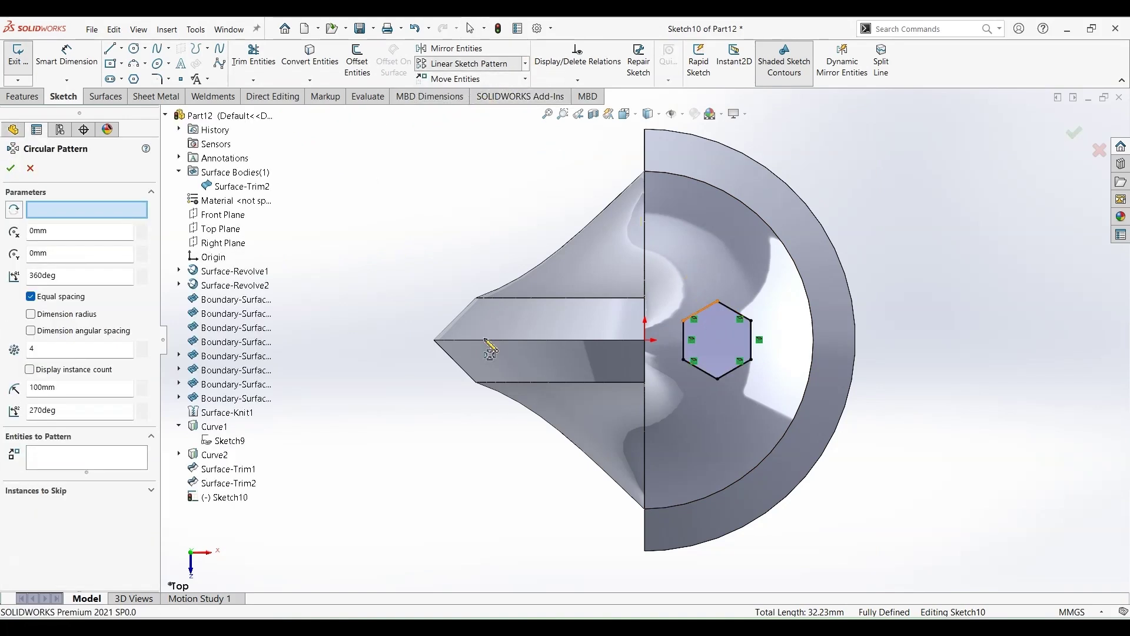
pyautogui.click(68, 460)
pyautogui.click(700, 311)
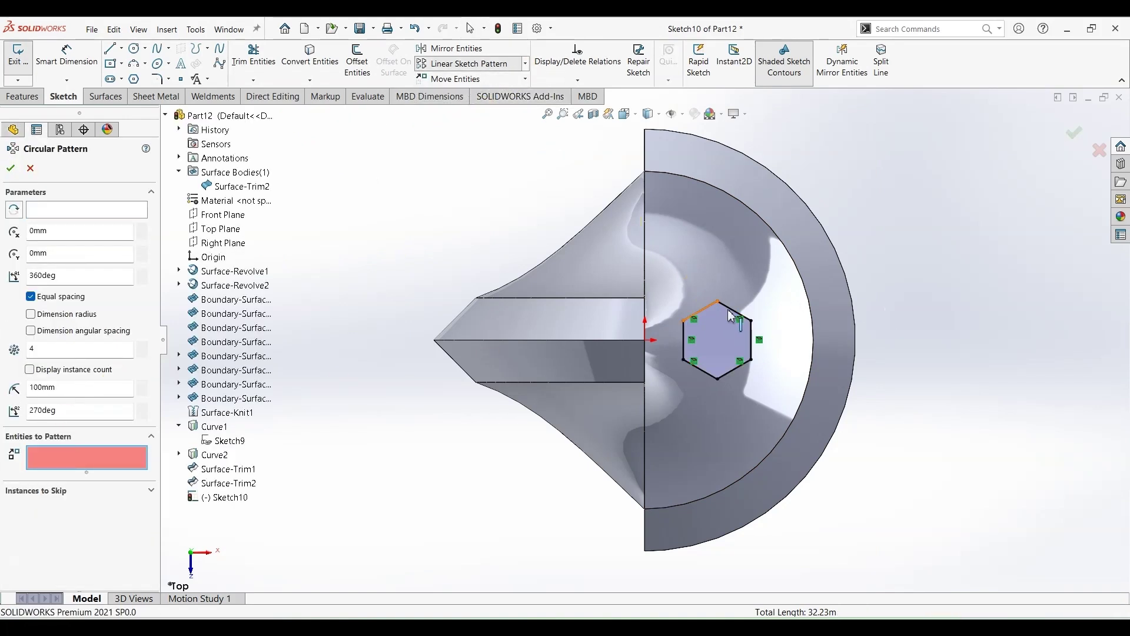
pyautogui.click(742, 320)
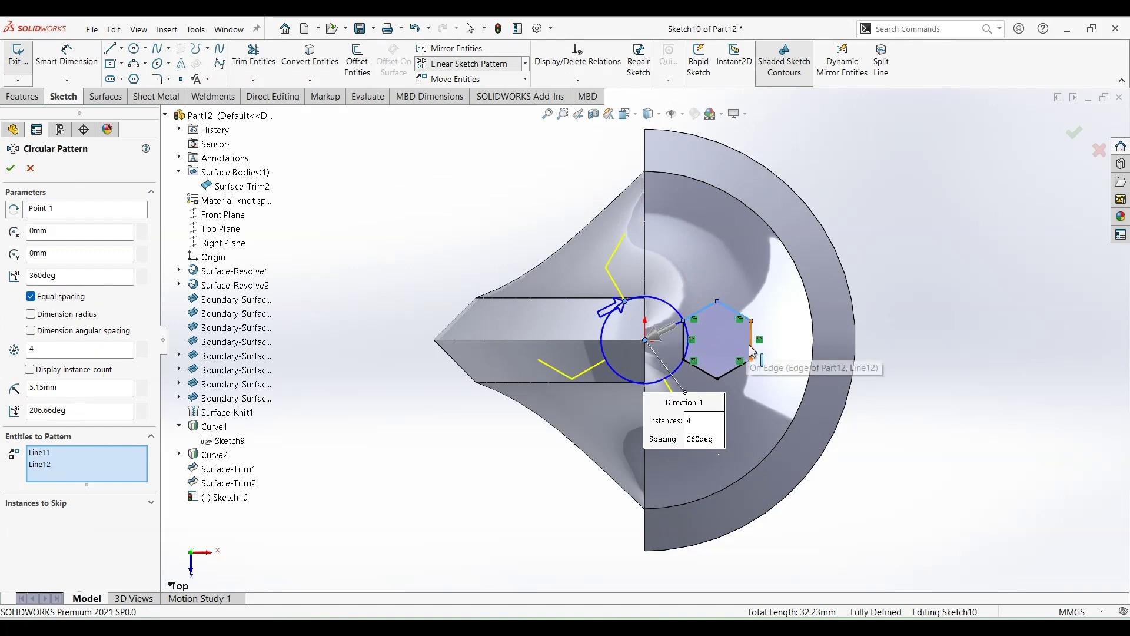
pyautogui.click(750, 346)
pyautogui.click(734, 368)
pyautogui.click(707, 375)
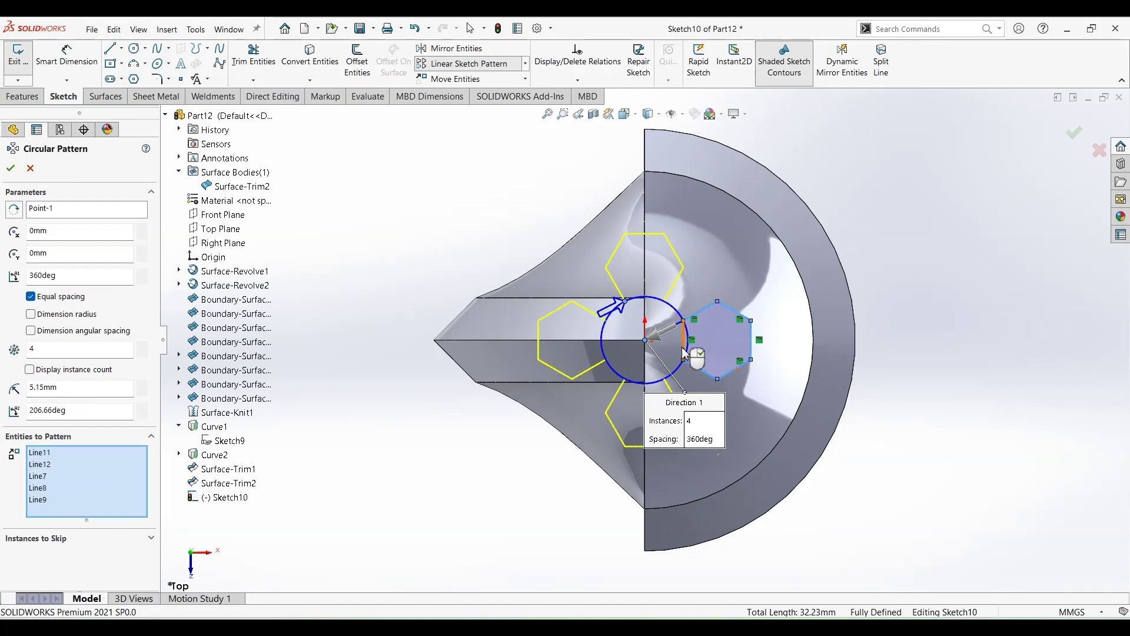
pyautogui.click(684, 354)
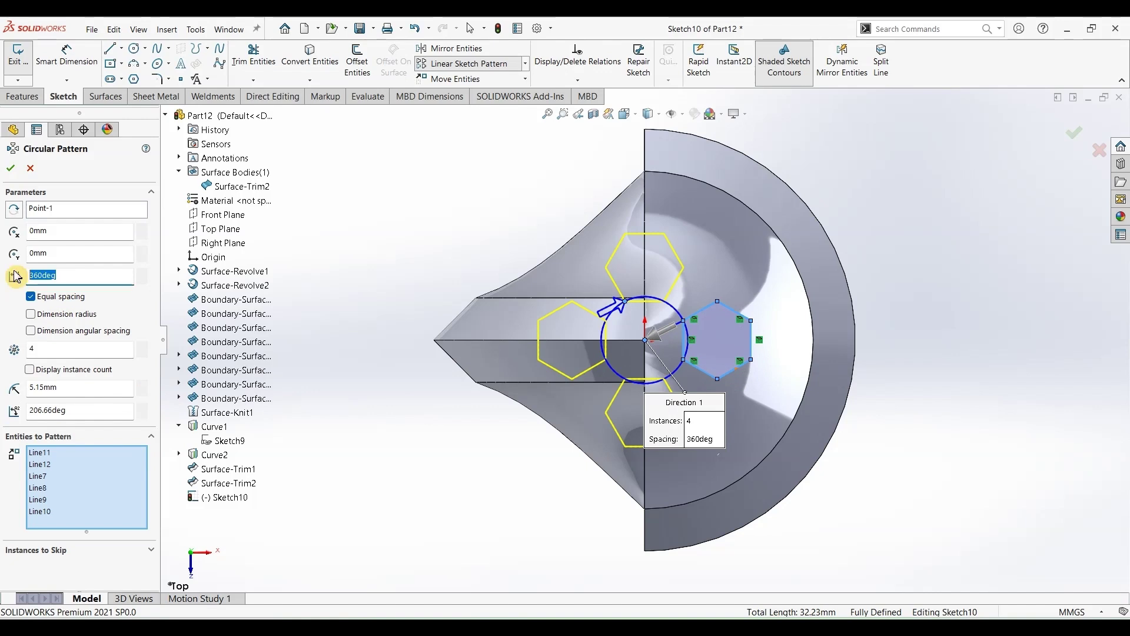
pyautogui.write('55')
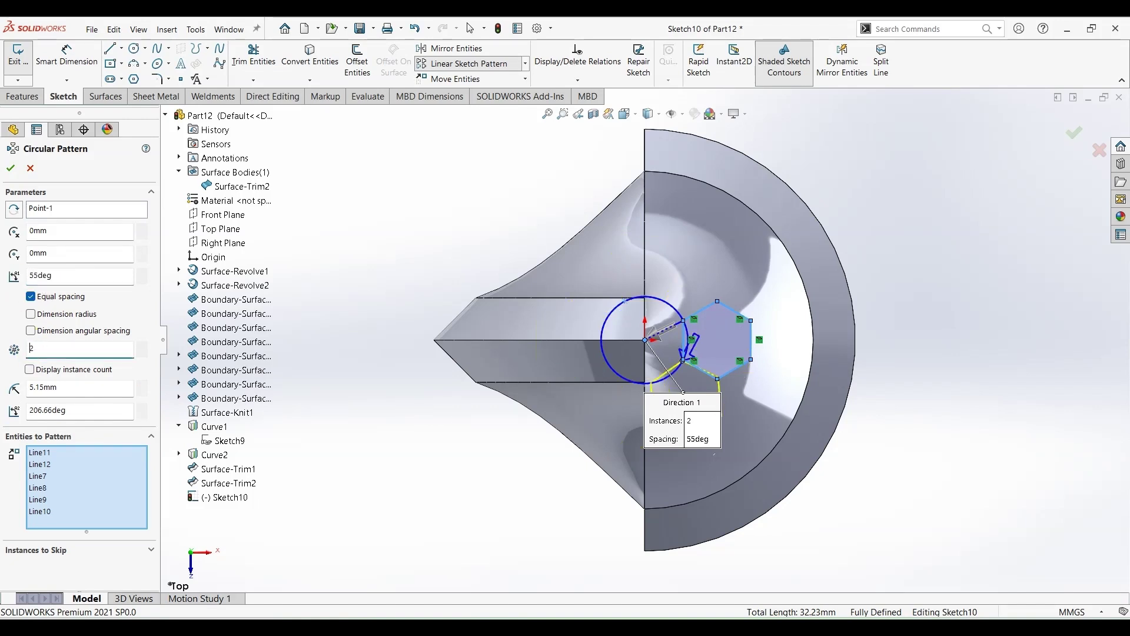
pyautogui.click(72, 345)
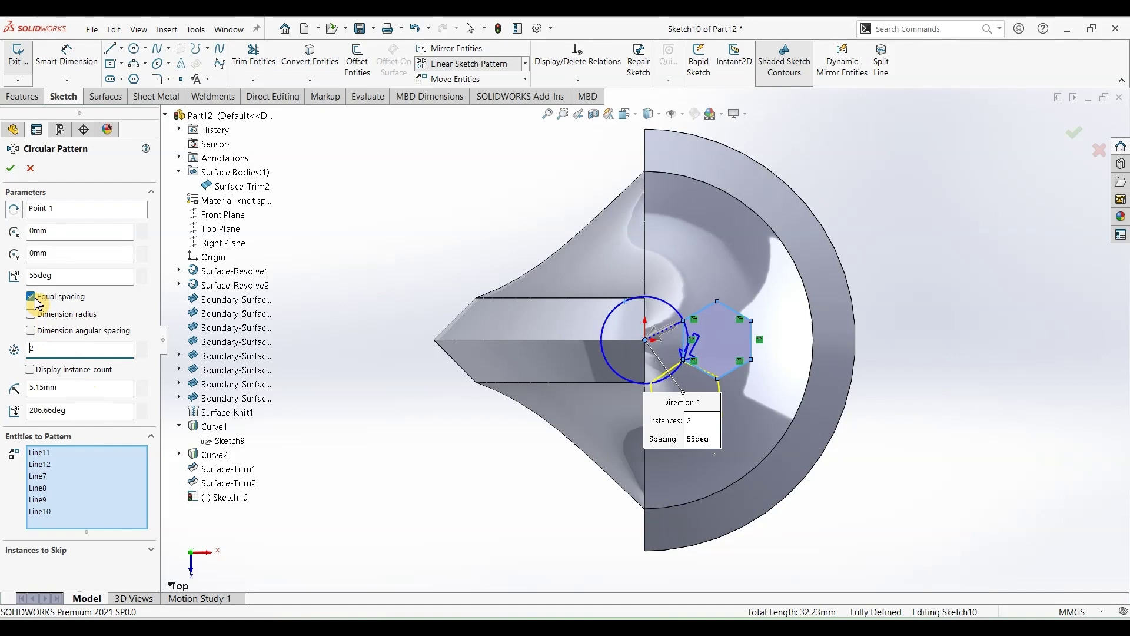
pyautogui.click(65, 211)
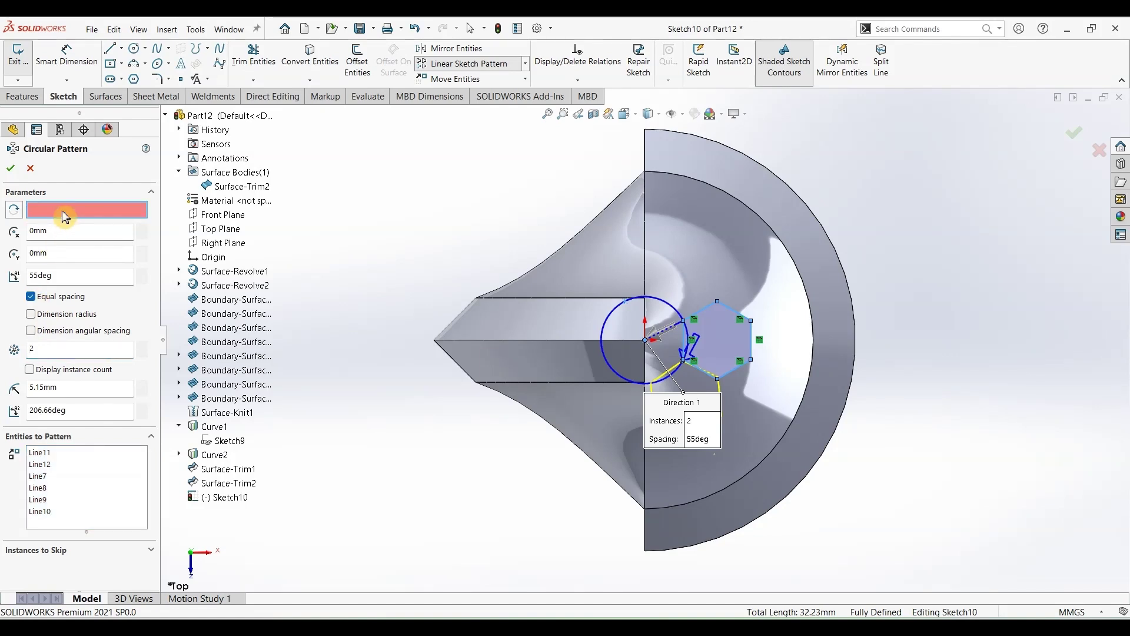
pyautogui.click(645, 341)
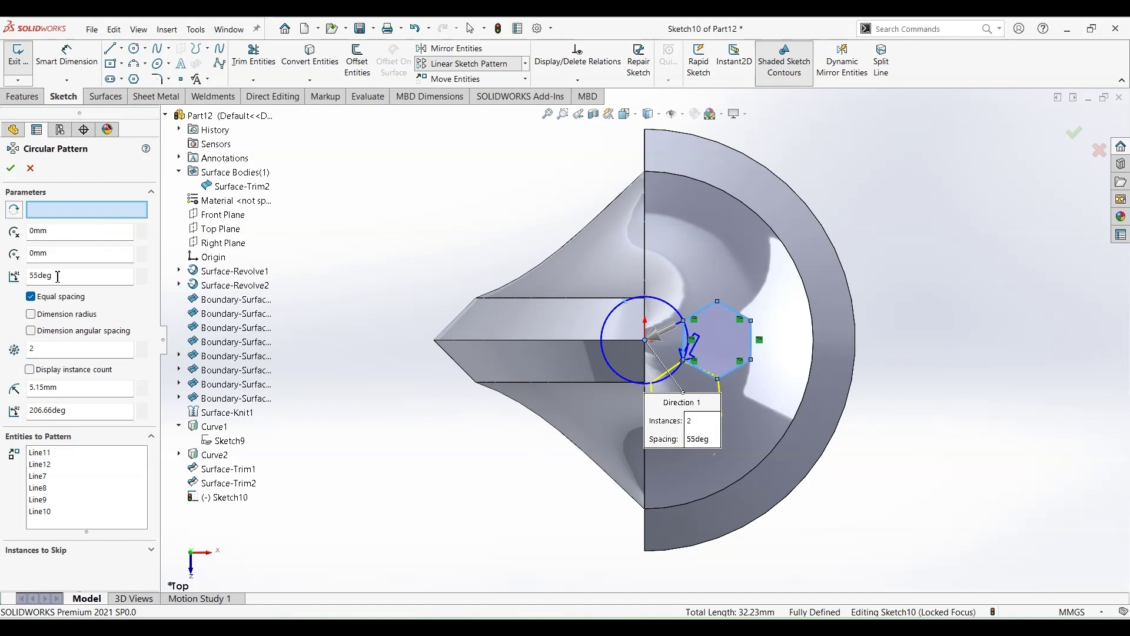
pyautogui.scroll(2, 666, 416)
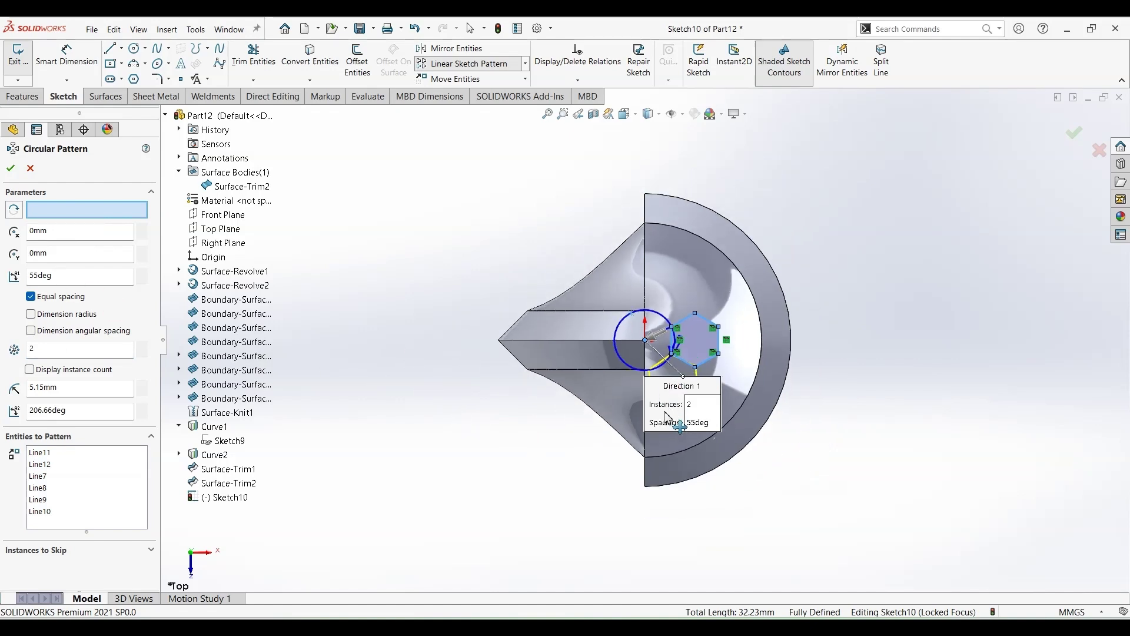
pyautogui.click(31, 169)
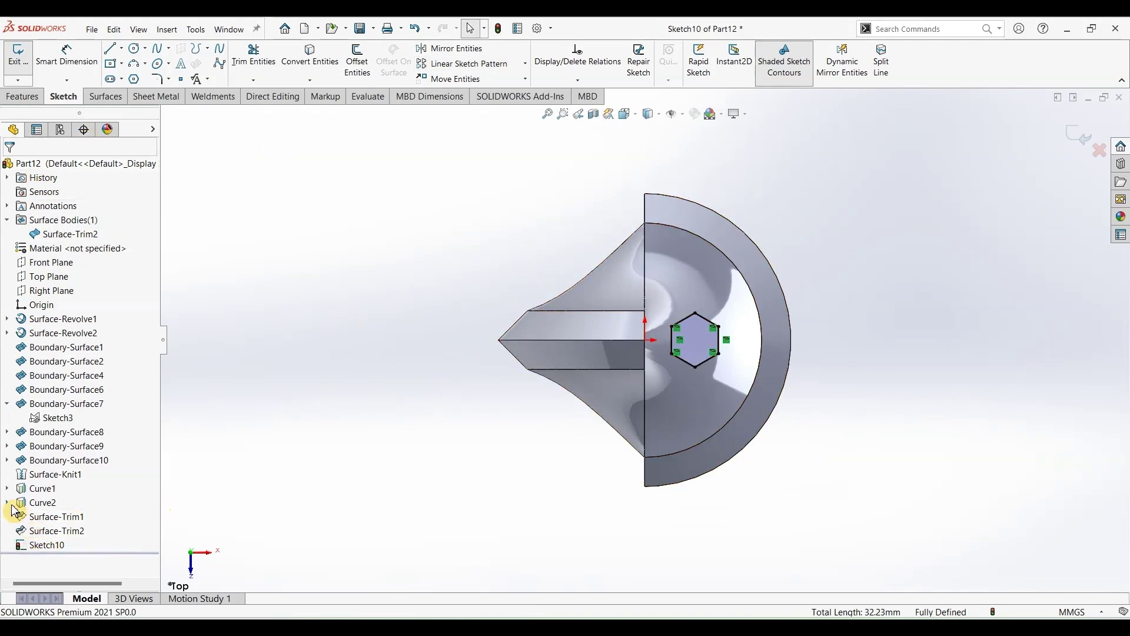
# - Expand Curve1 to find Sketch9, and exit the current Top Plane sketch, discarding its converted hexagon edges
pyautogui.click(7, 489)
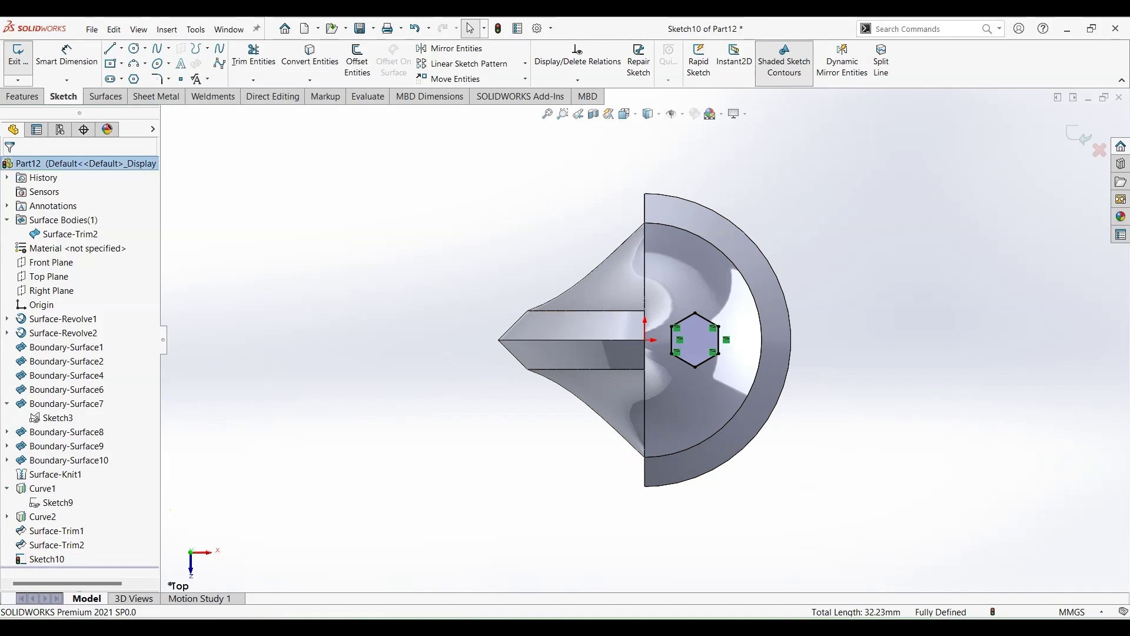
pyautogui.click(52, 503)
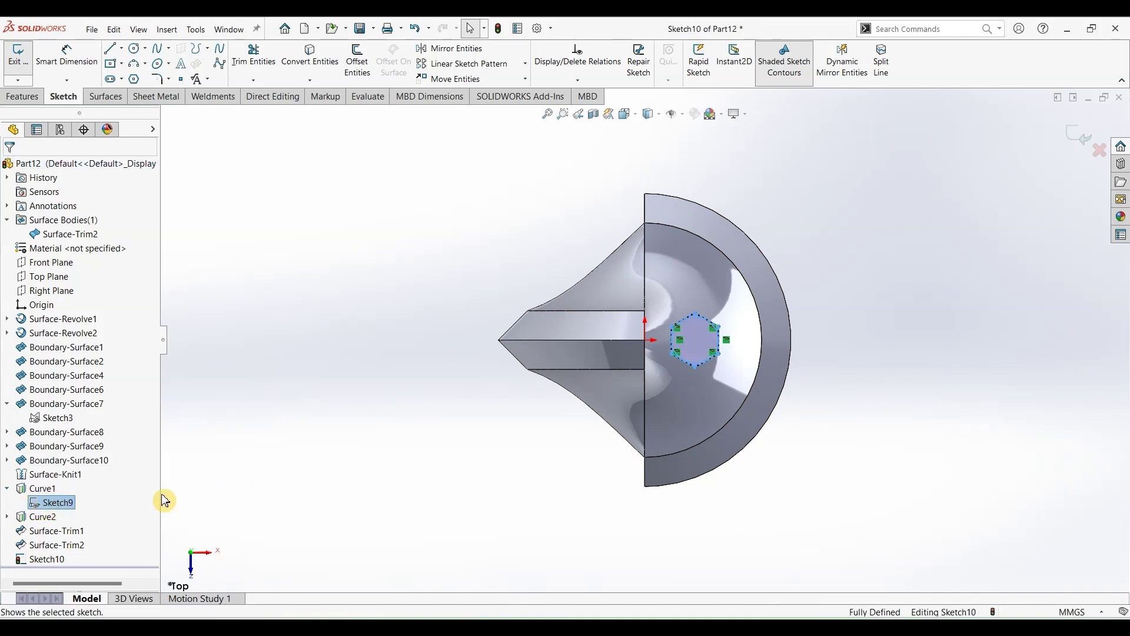
pyautogui.click(1099, 150)
pyautogui.click(583, 331)
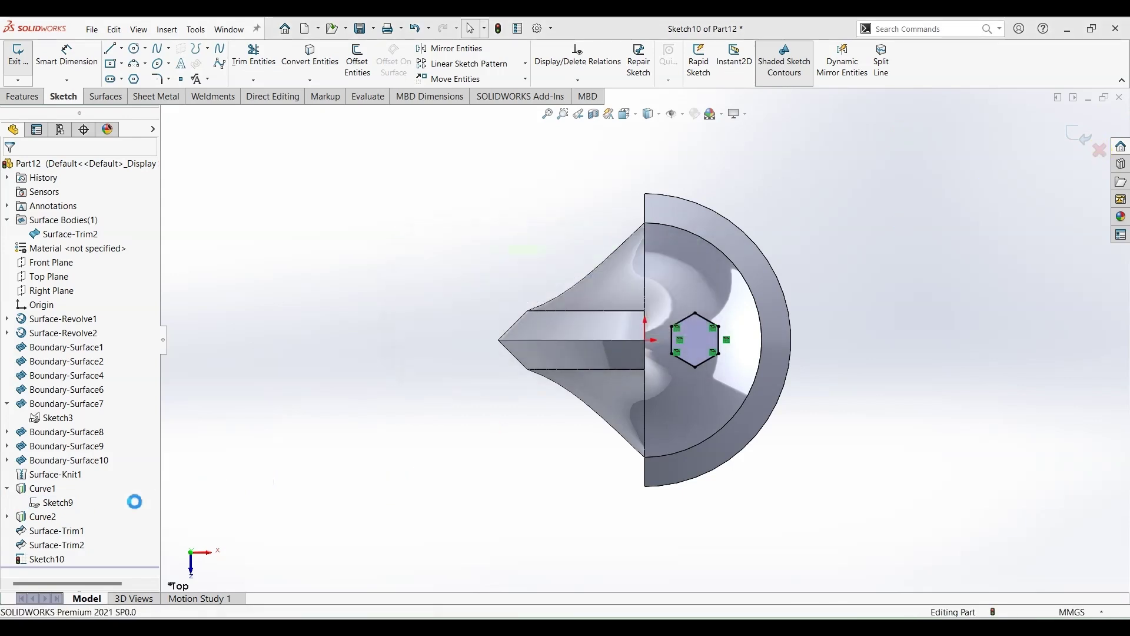
pyautogui.click(50, 502)
pyautogui.click(59, 471)
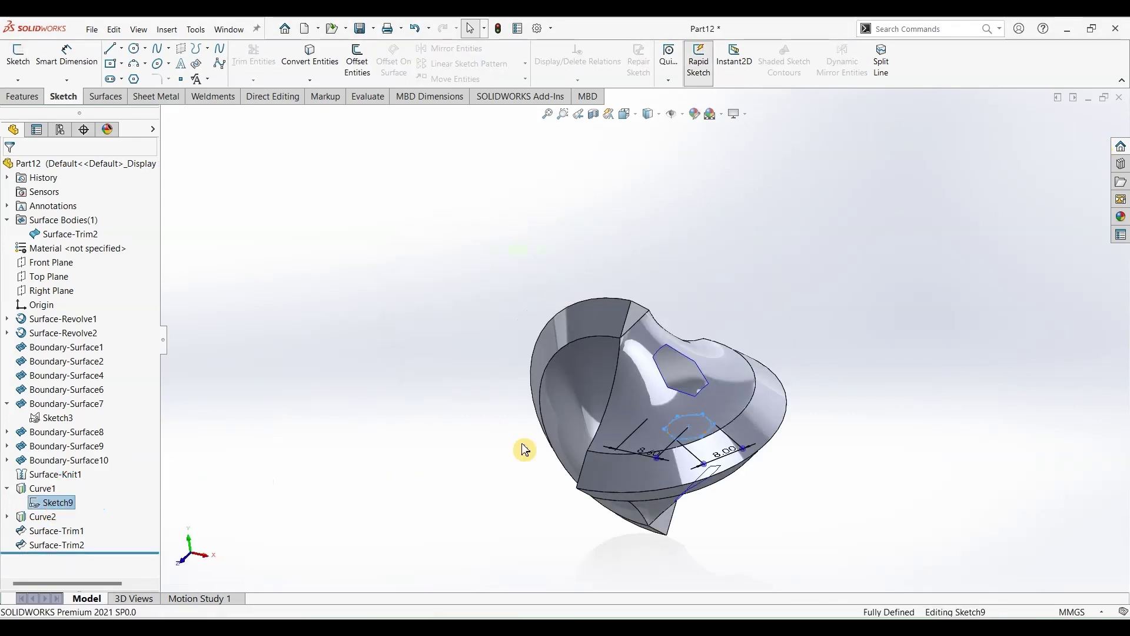
pyautogui.scroll(-3, 700, 348)
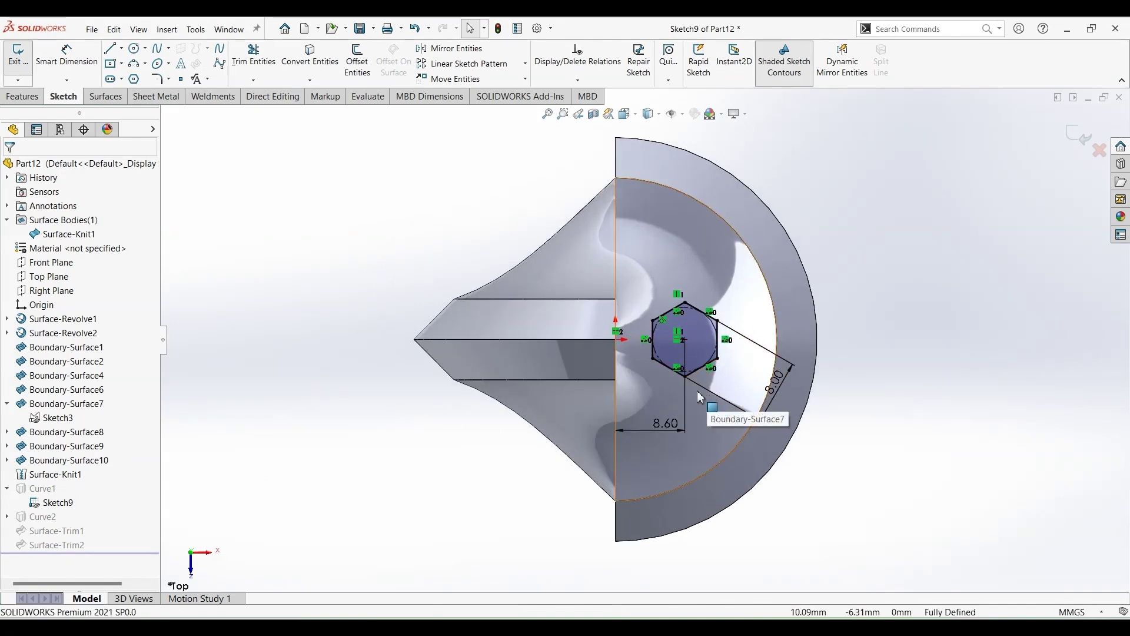
pyautogui.click(682, 345)
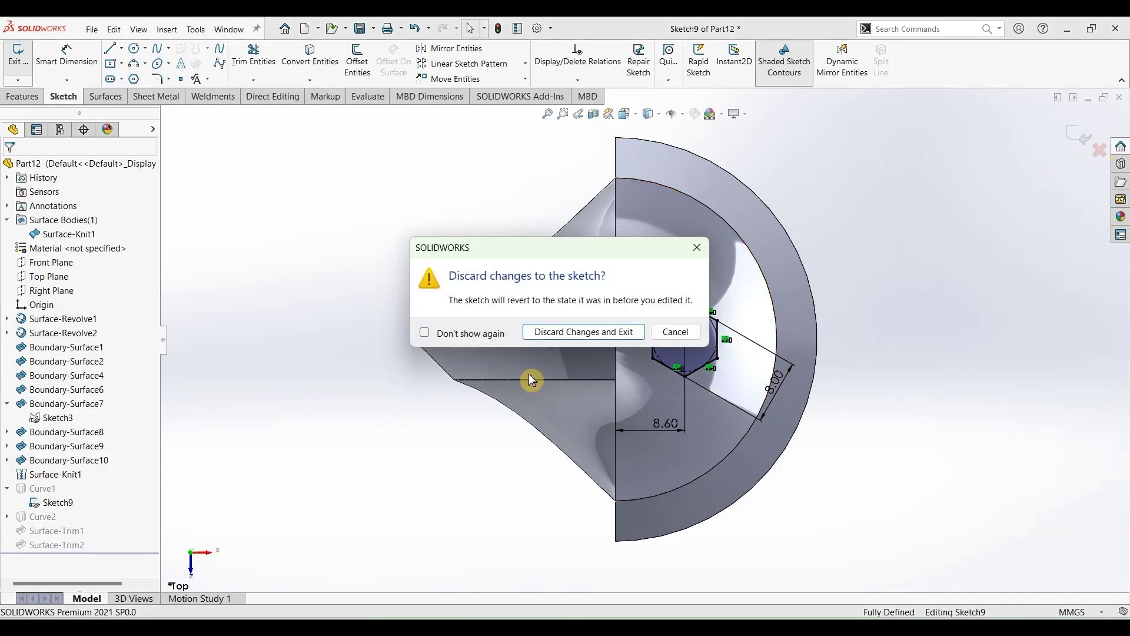
pyautogui.click(571, 330)
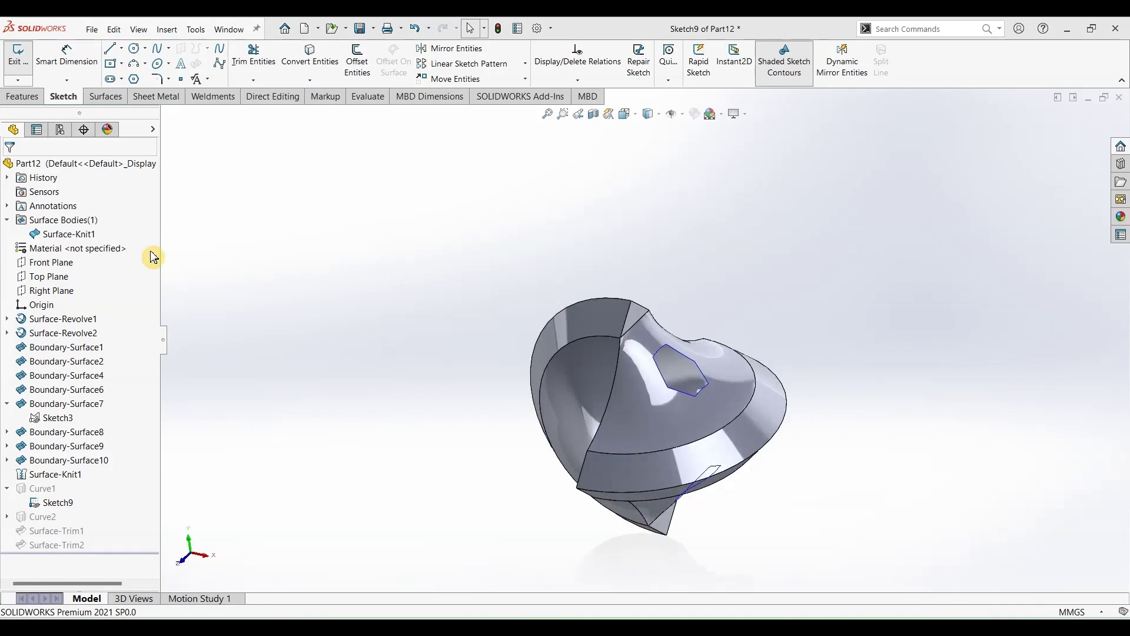
# - Start a new sketch on the Top Plane and convert the six edges of the hexagonal opening into sketch lines
pyautogui.click(49, 276)
pyautogui.click(15, 57)
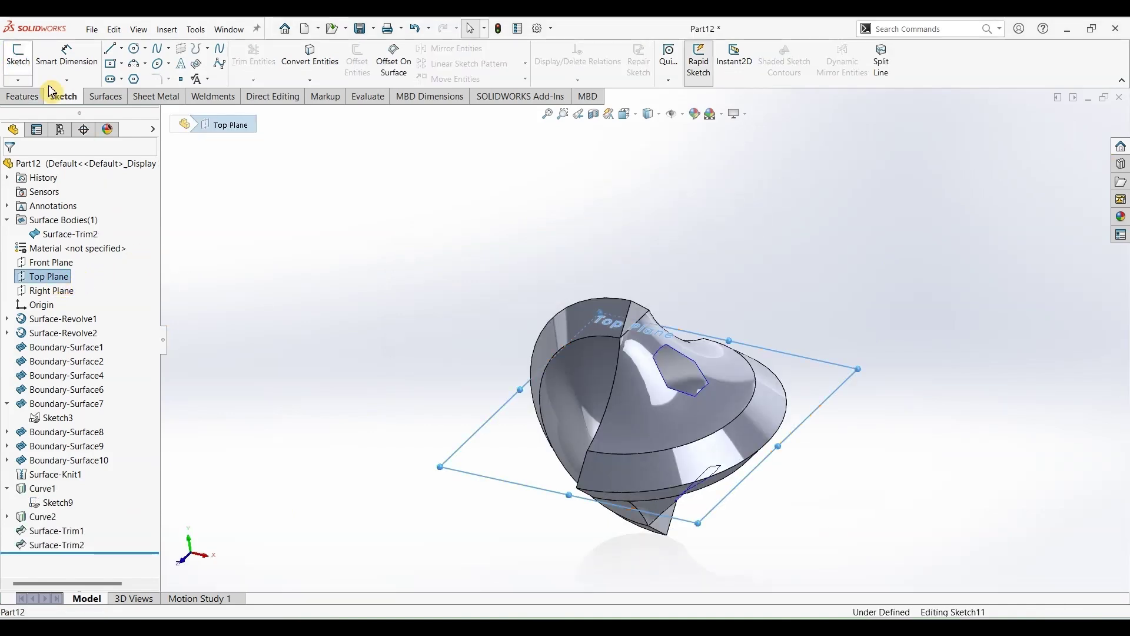
pyautogui.click(311, 64)
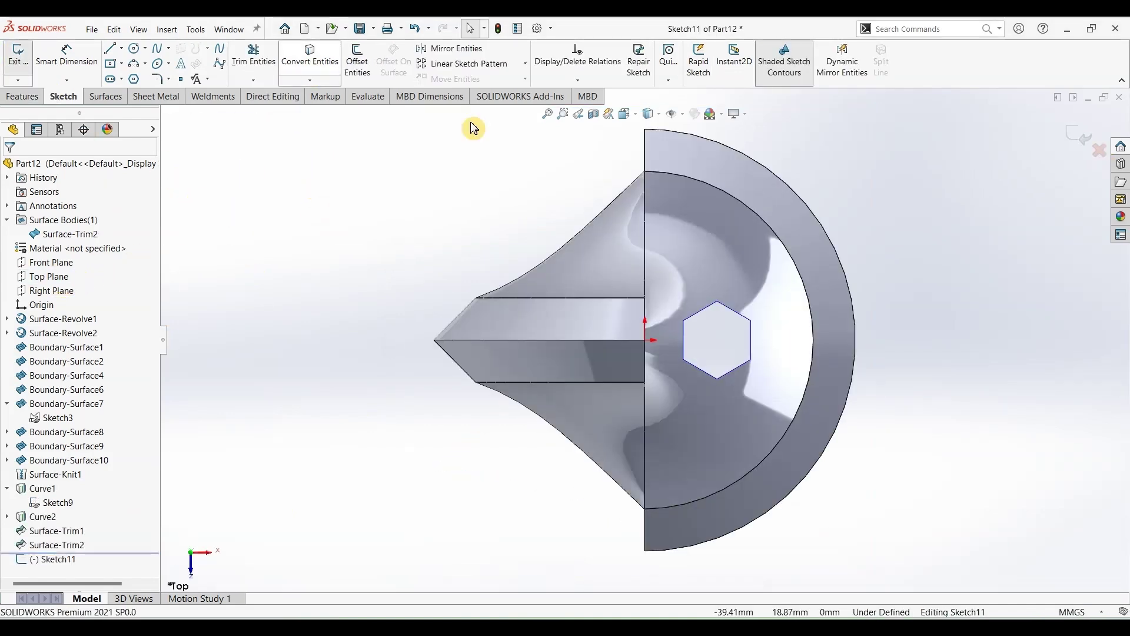
pyautogui.click(730, 310)
pyautogui.click(747, 333)
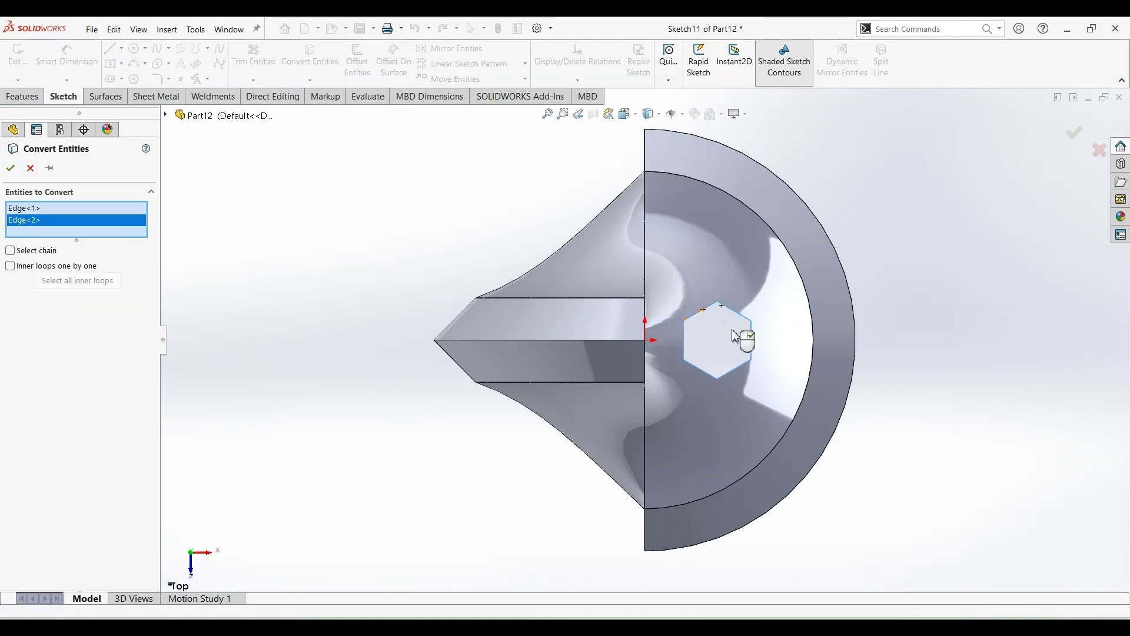
pyautogui.click(747, 361)
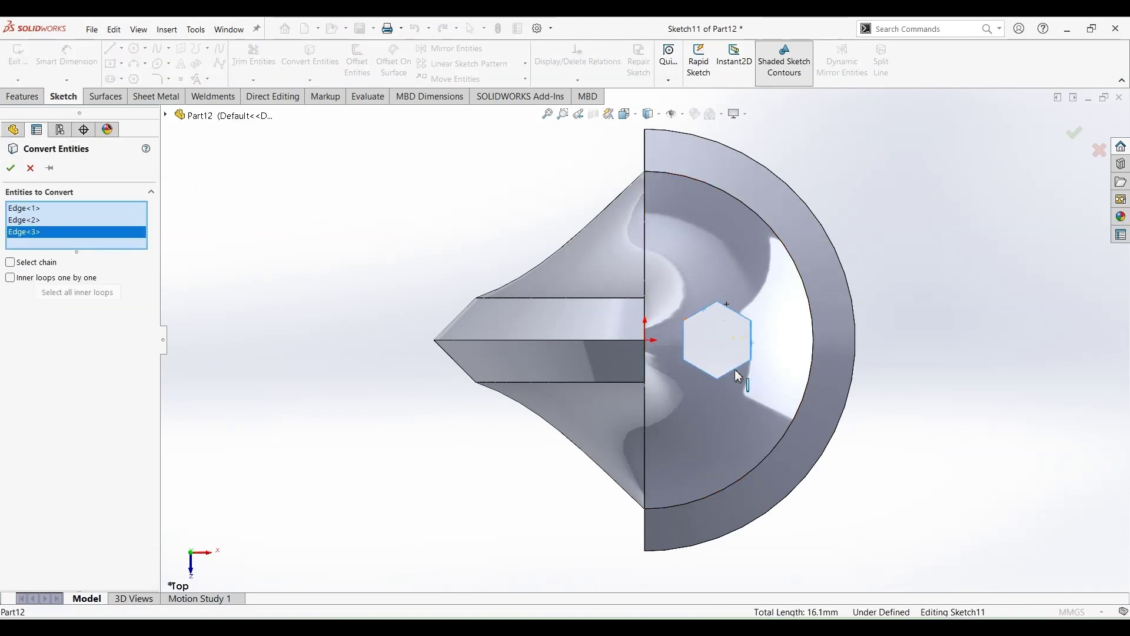
pyautogui.click(713, 378)
pyautogui.click(699, 375)
pyautogui.click(693, 349)
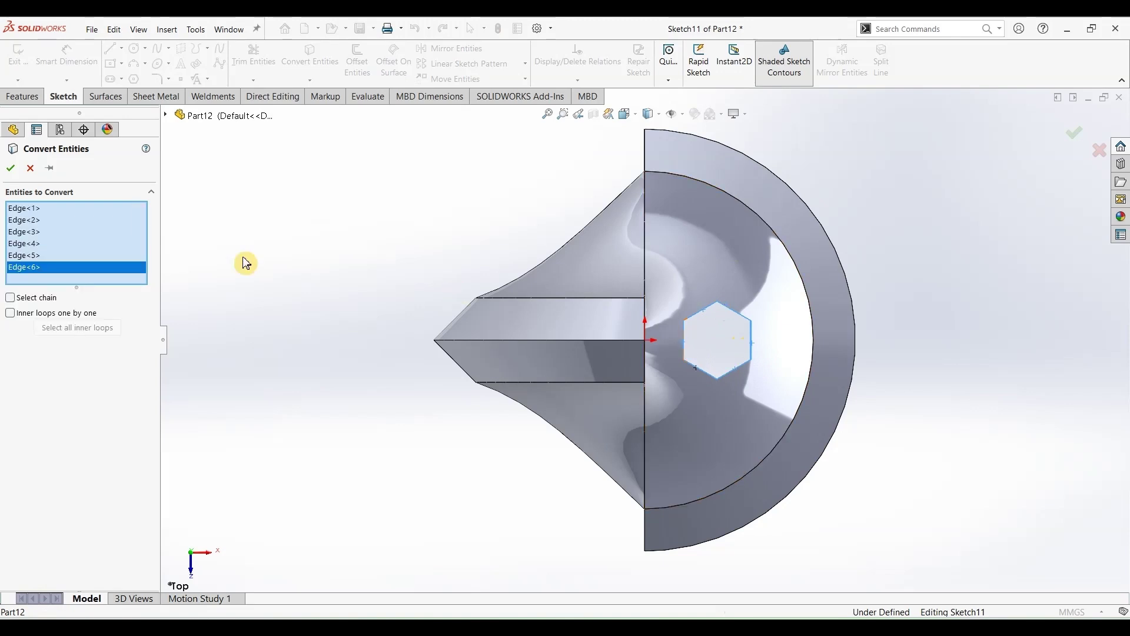
pyautogui.press('Return')
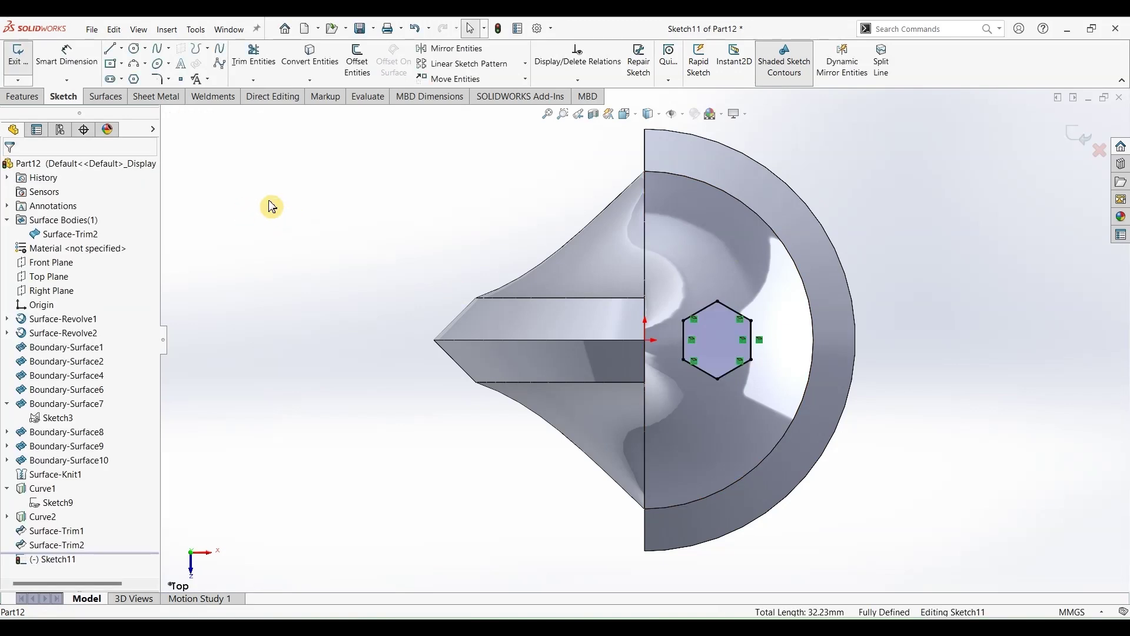
# - Create a circular sketch pattern of the six hexagon lines about the origin, with 2 instances and 60° spacing
pyautogui.click(524, 63)
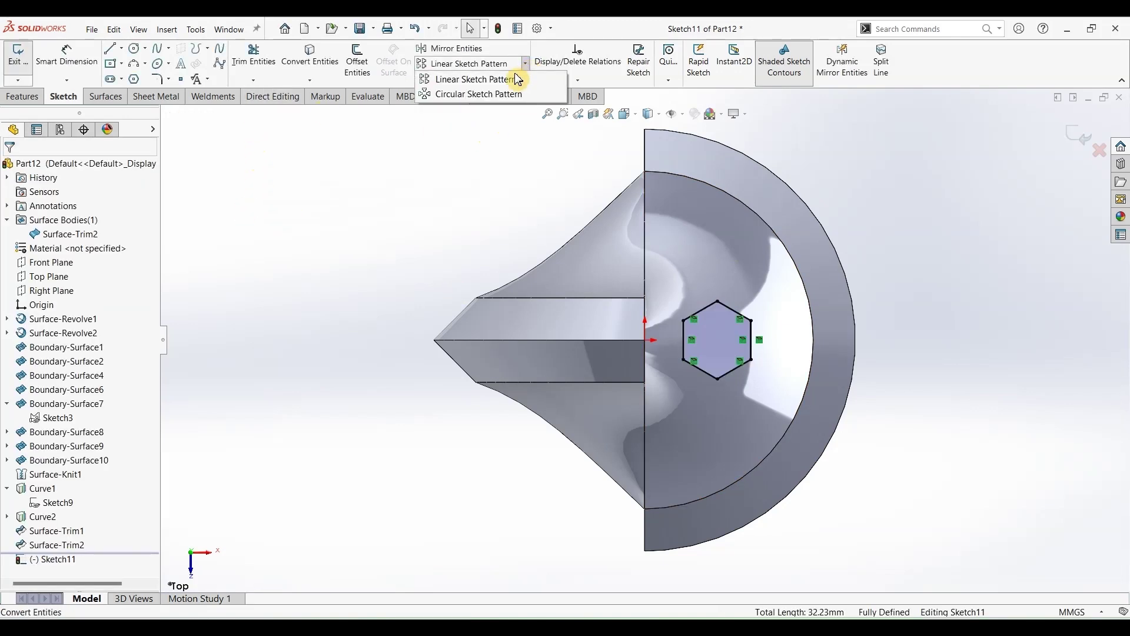
pyautogui.click(467, 111)
pyautogui.click(123, 467)
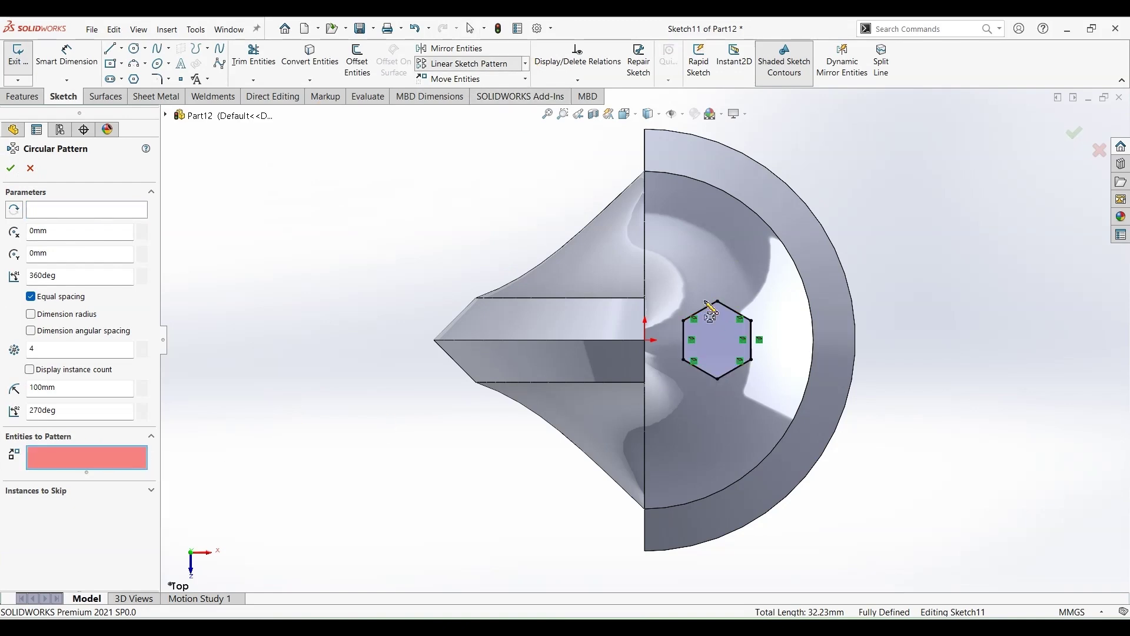
pyautogui.click(707, 316)
pyautogui.click(750, 326)
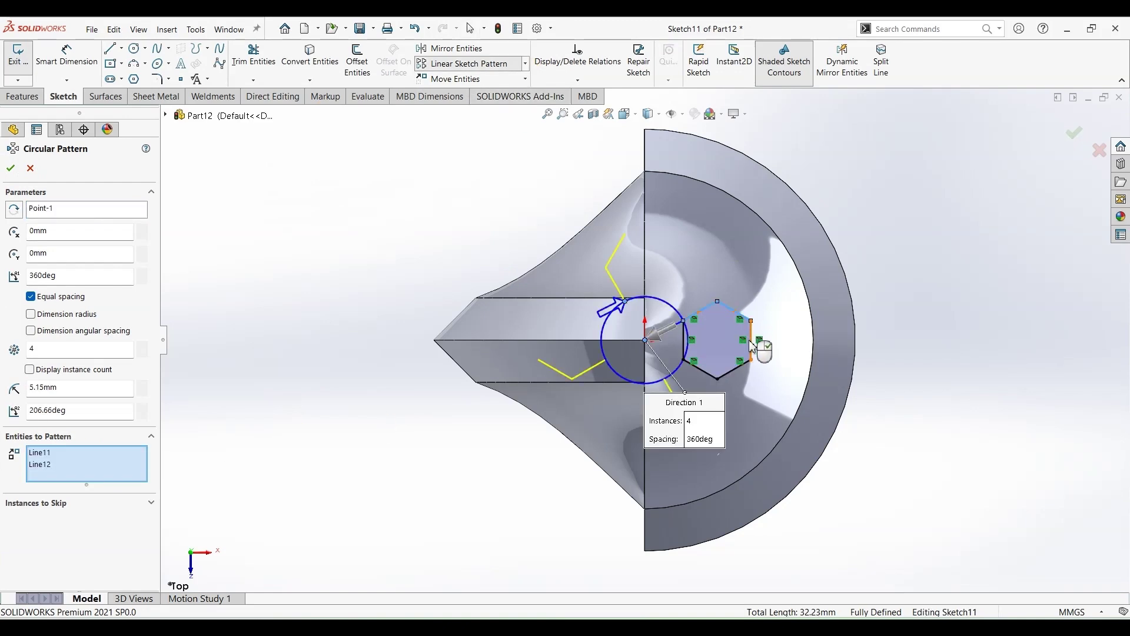
pyautogui.click(751, 346)
pyautogui.click(727, 377)
pyautogui.click(698, 367)
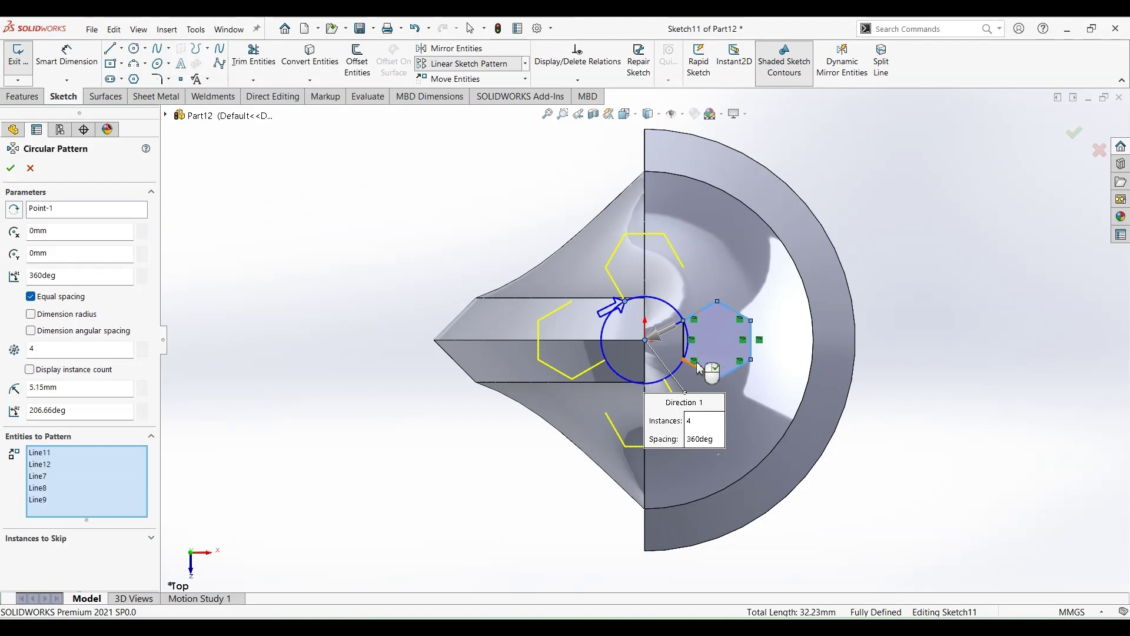
pyautogui.click(684, 348)
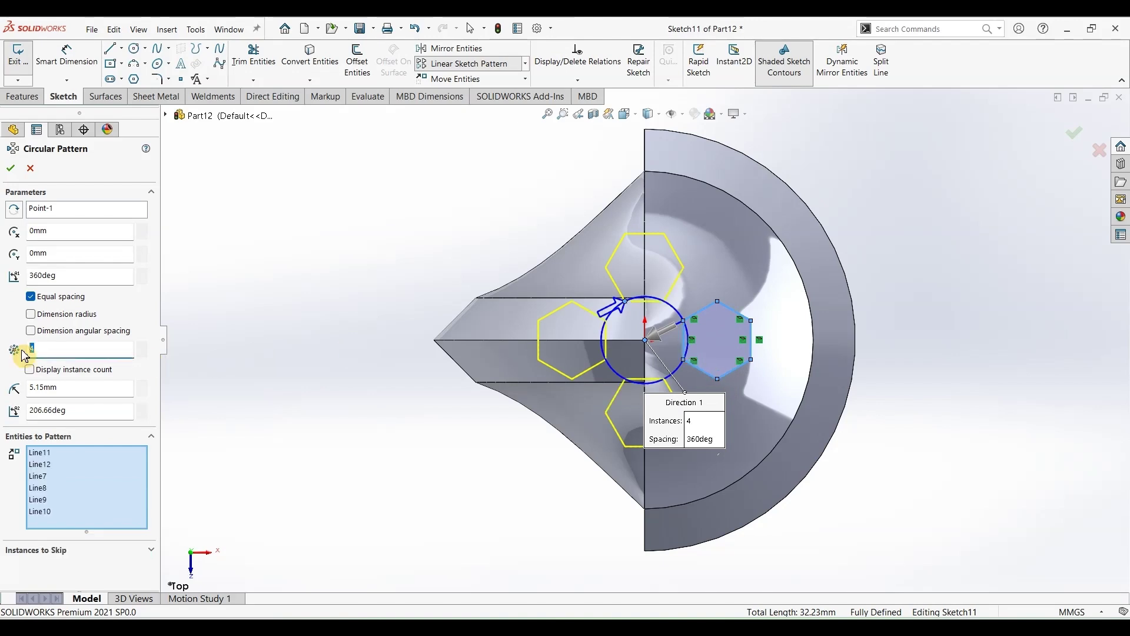
pyautogui.write('2')
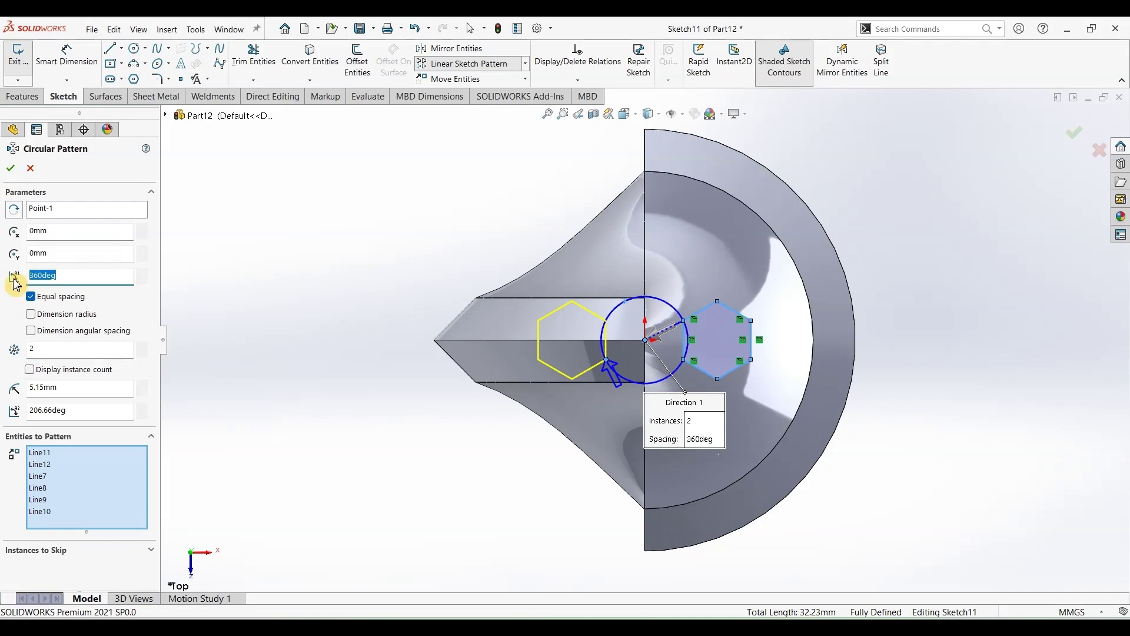
pyautogui.write('60')
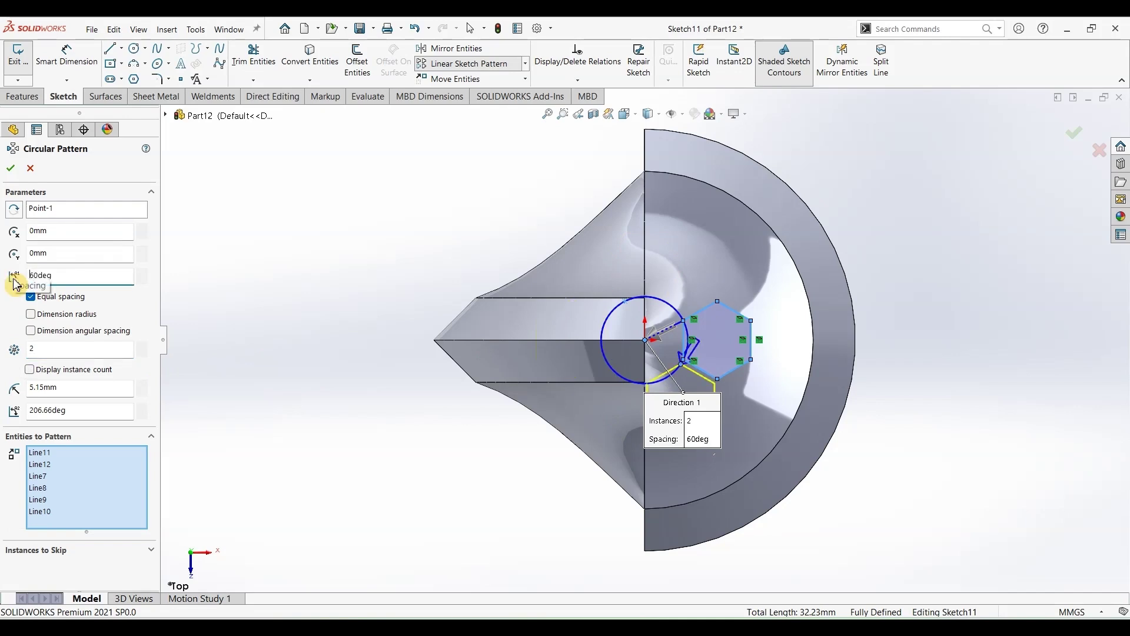
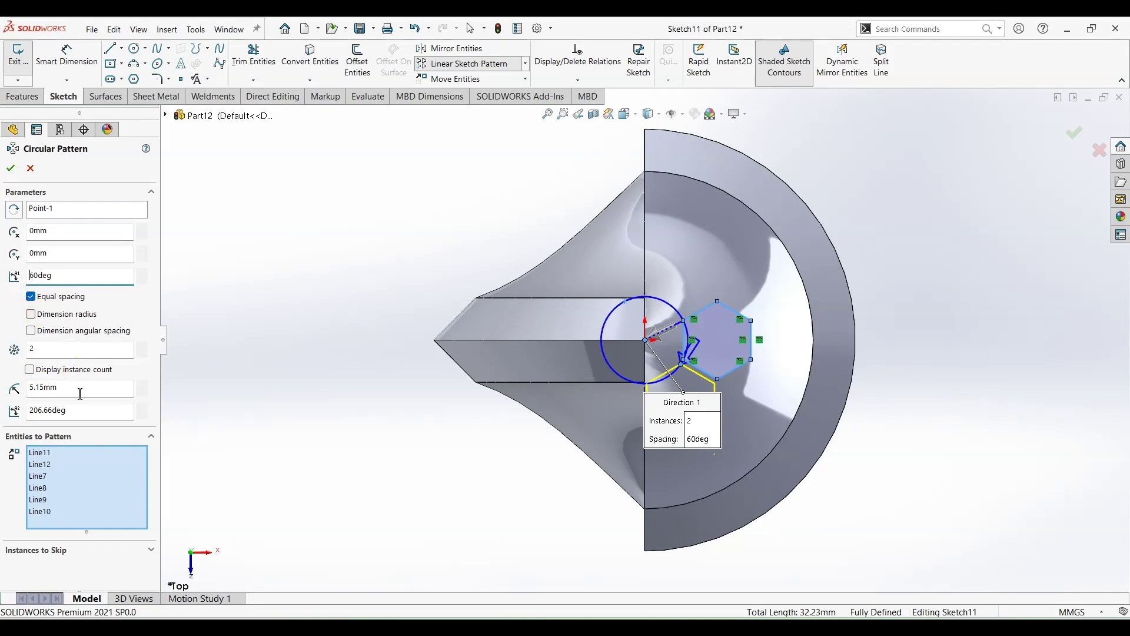
pyautogui.moveTo(398, 477)
pyautogui.mouseDown(button='middle')
pyautogui.moveTo(391, 385)
pyautogui.moveTo(321, 273)
pyautogui.moveTo(404, 449)
pyautogui.mouseUp(button='middle')
pyautogui.click(10, 168)
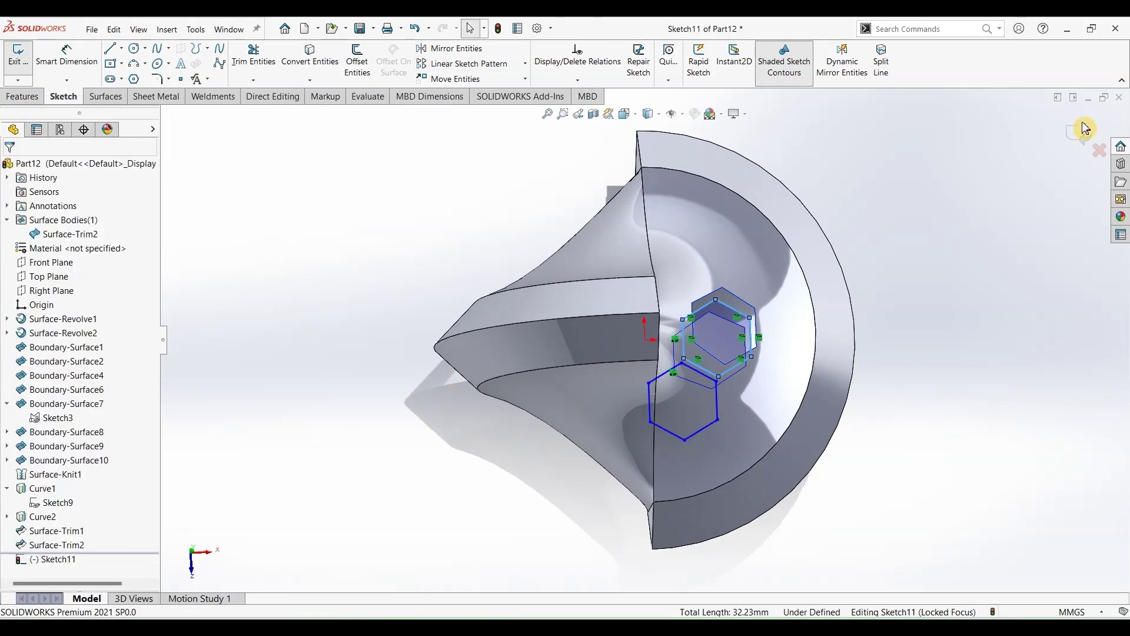
# - Project the patterned hexagon sketch, Sketch11, onto the upper curved face as a sketch-on-faces curve
pyautogui.click(31, 100)
pyautogui.click(616, 76)
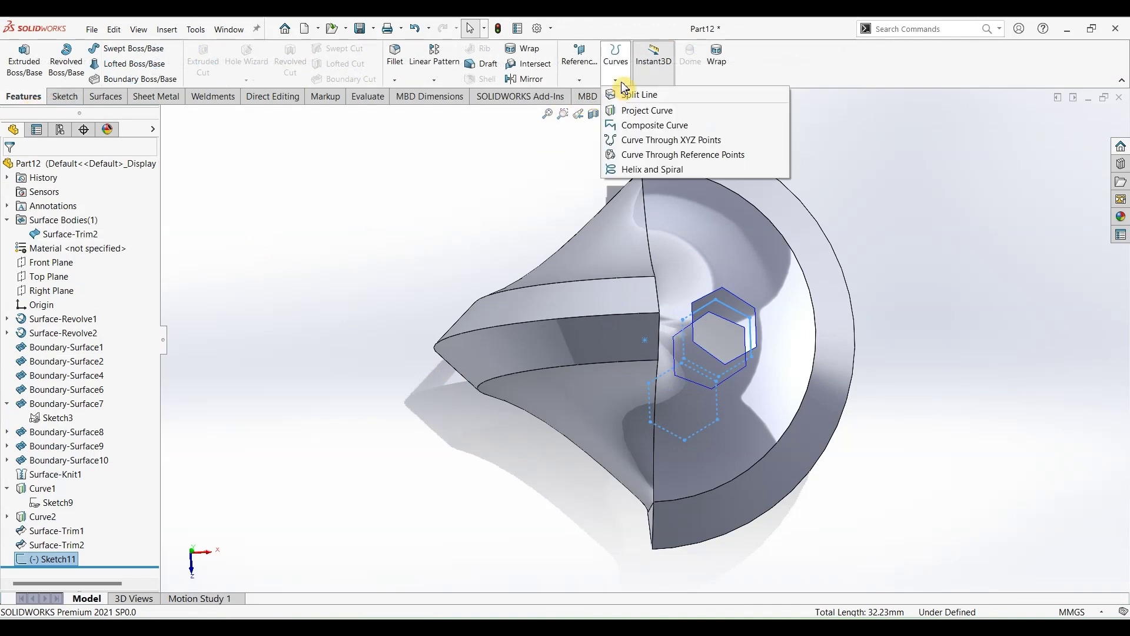
pyautogui.click(636, 112)
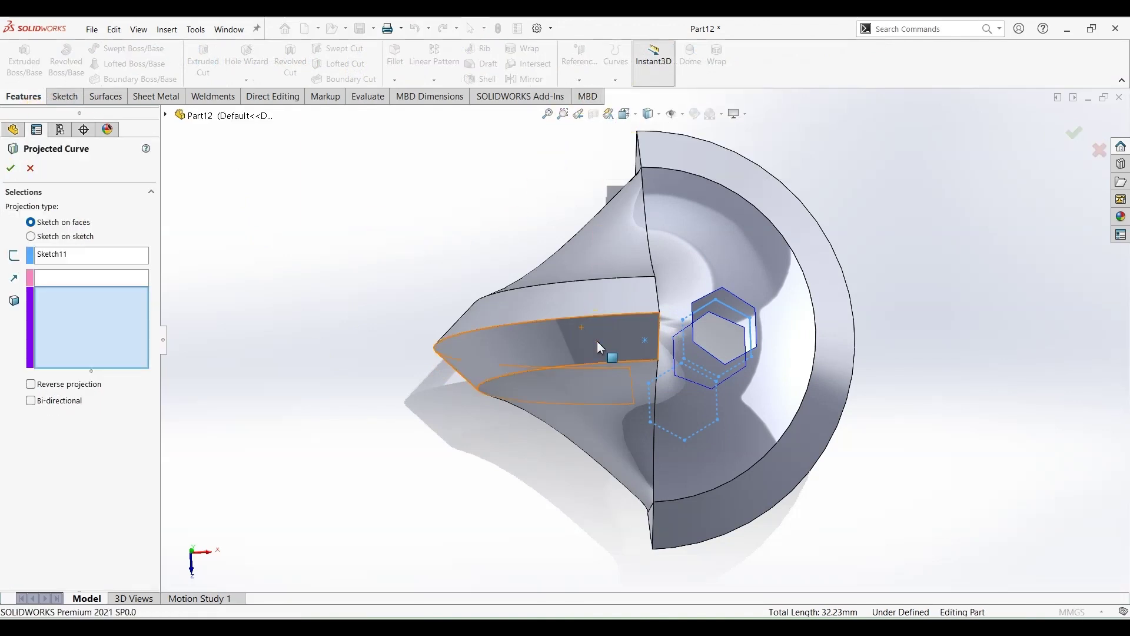
pyautogui.click(744, 433)
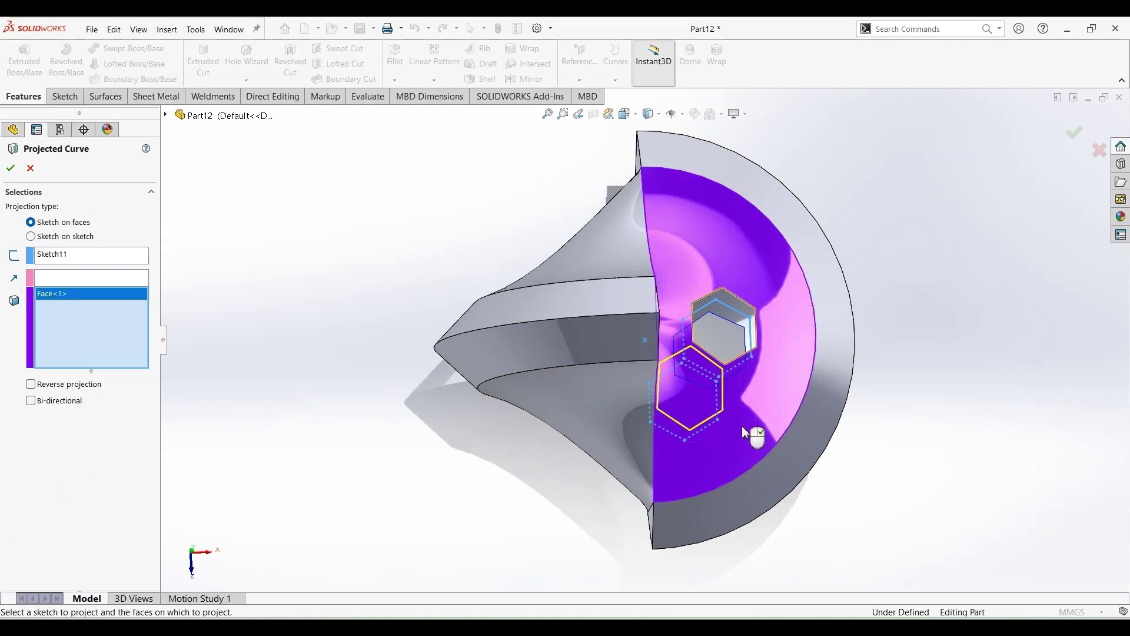
pyautogui.click(14, 175)
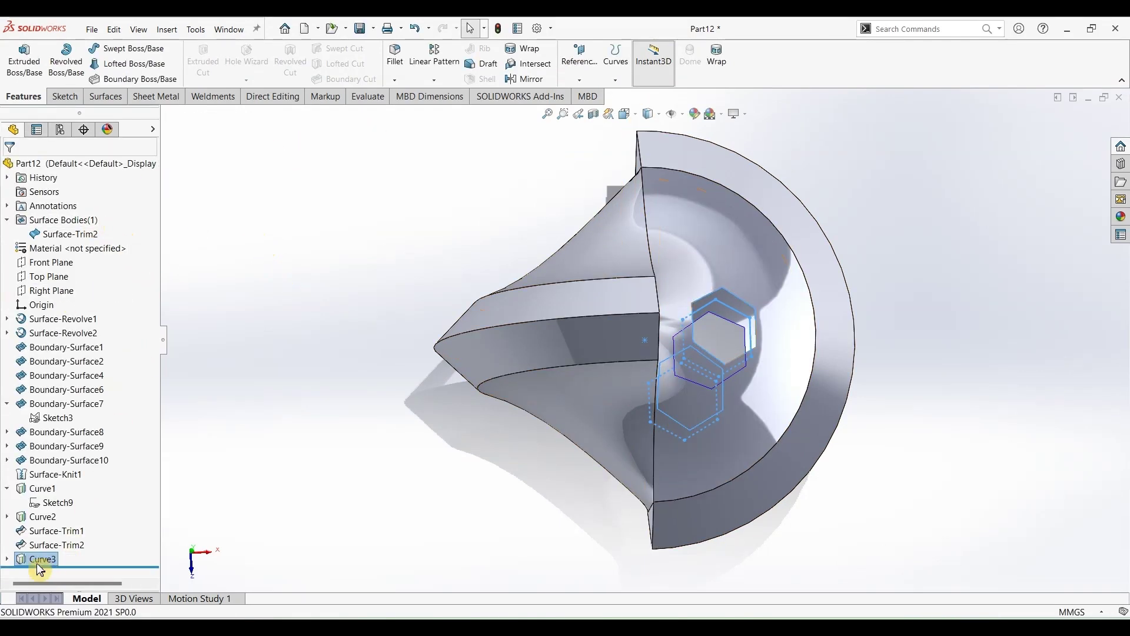
# - Inspect the projected hexagons on the curved face and compare their layout with the reference drawing Part278_dwg.PDF
pyautogui.click(8, 559)
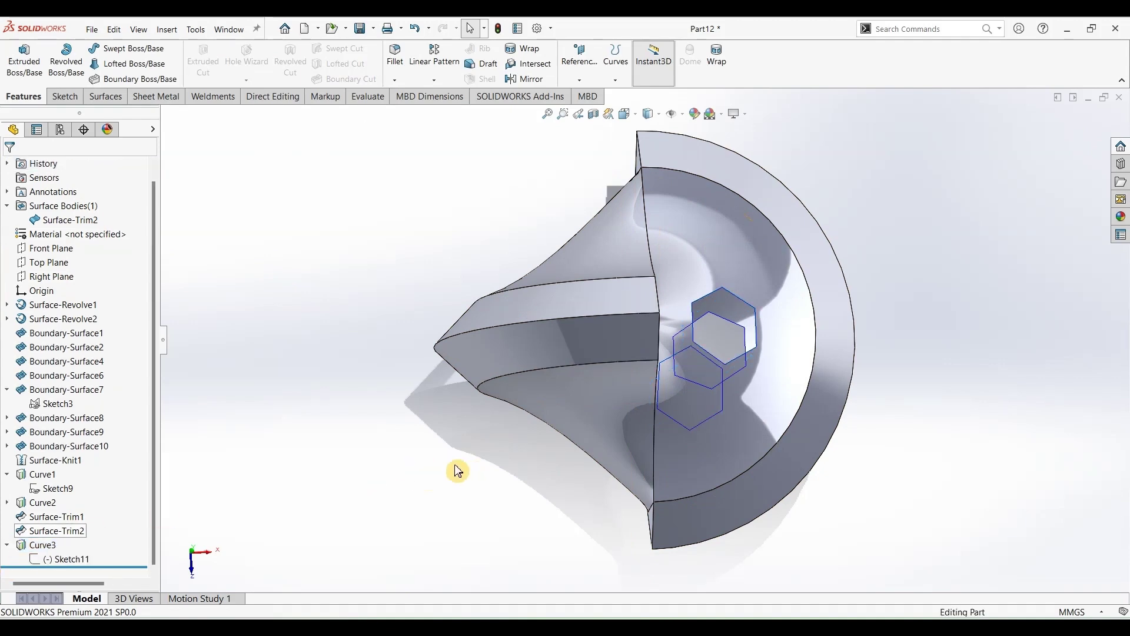
pyautogui.moveTo(459, 469); pyautogui.dragTo(383, 298, button='middle')
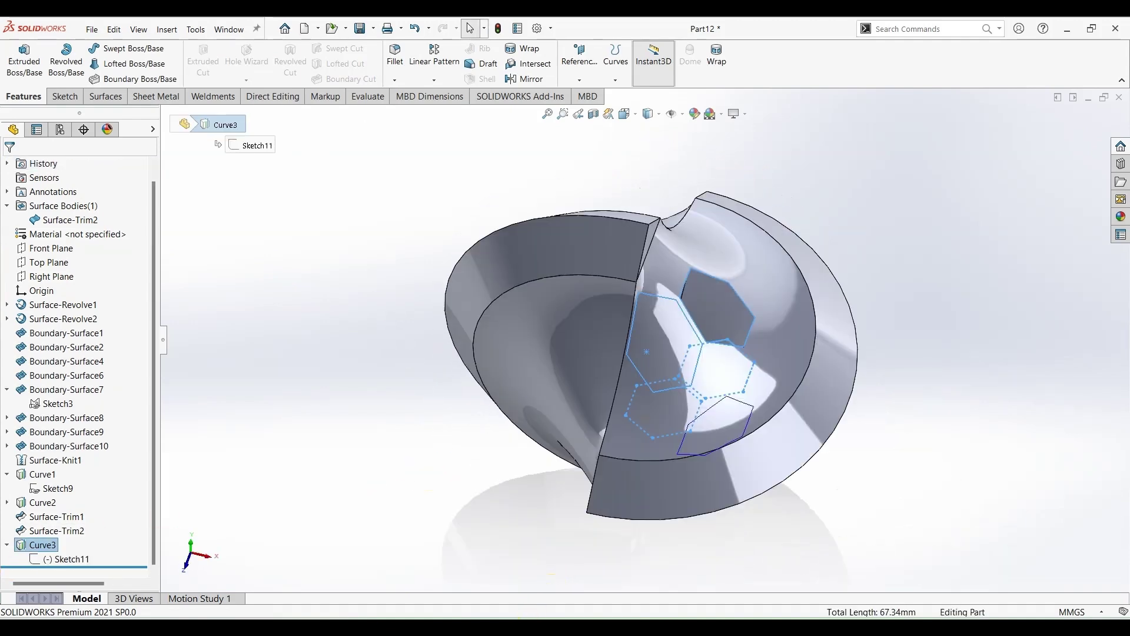
pyautogui.click(530, 624)
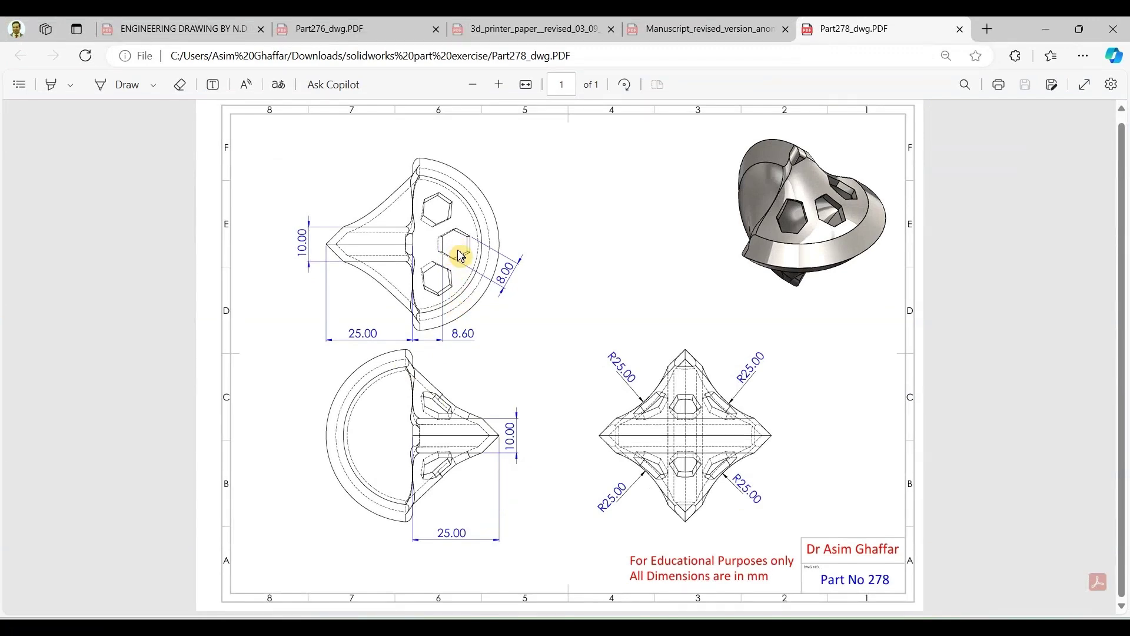
pyautogui.click(1045, 29)
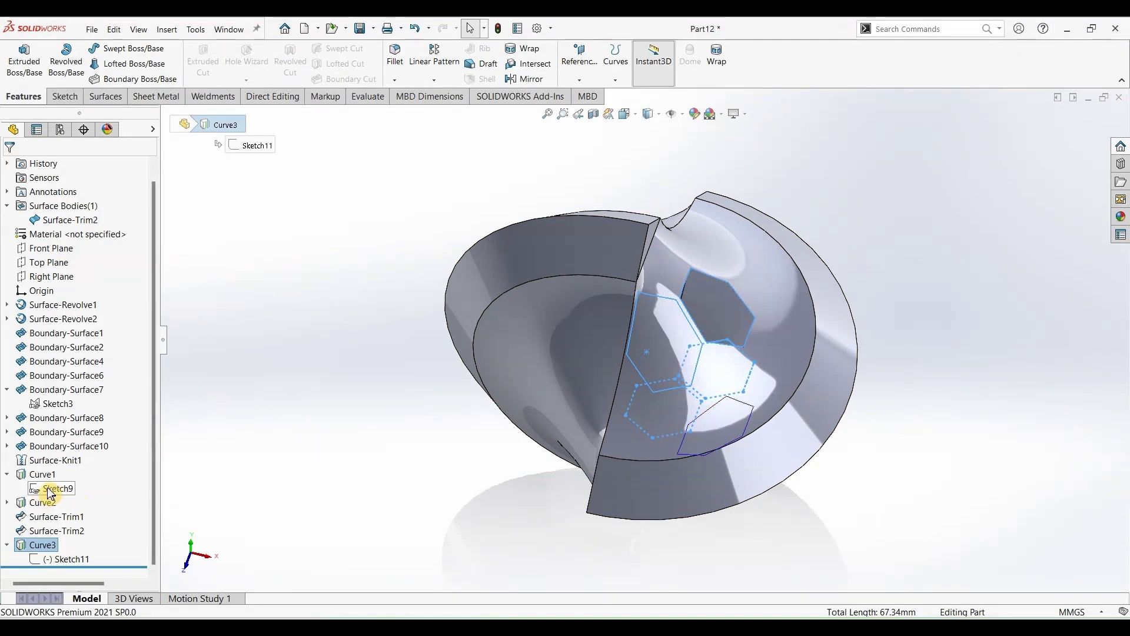
# - Open Sketch9 for editing and delete the 8.60 dimension locating the hexagon's center
pyautogui.click(50, 492)
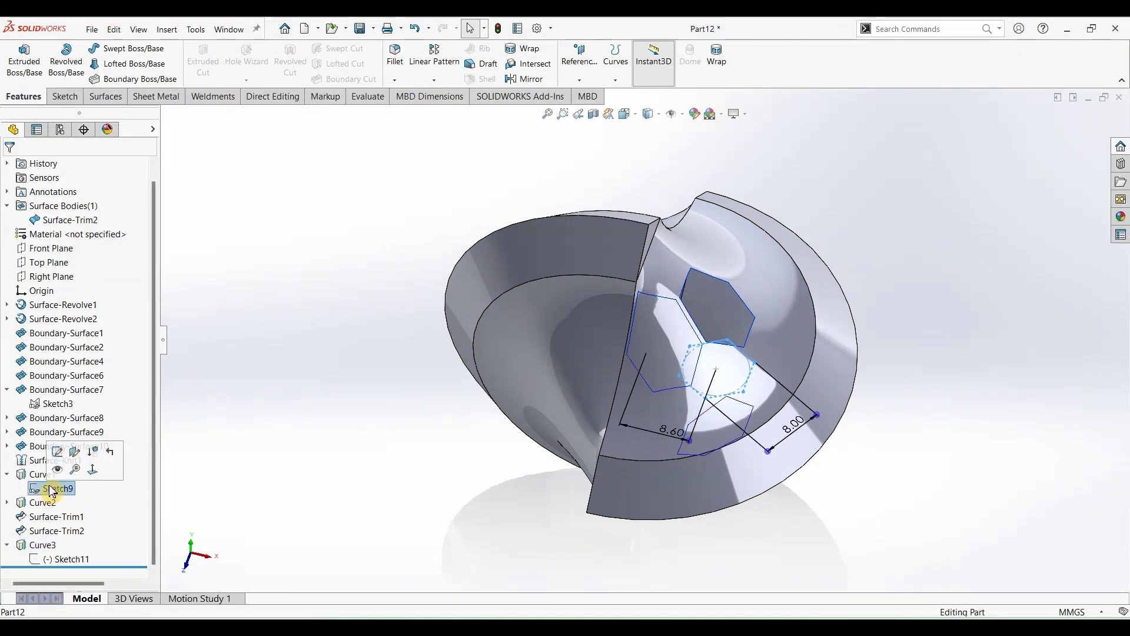
pyautogui.click(57, 451)
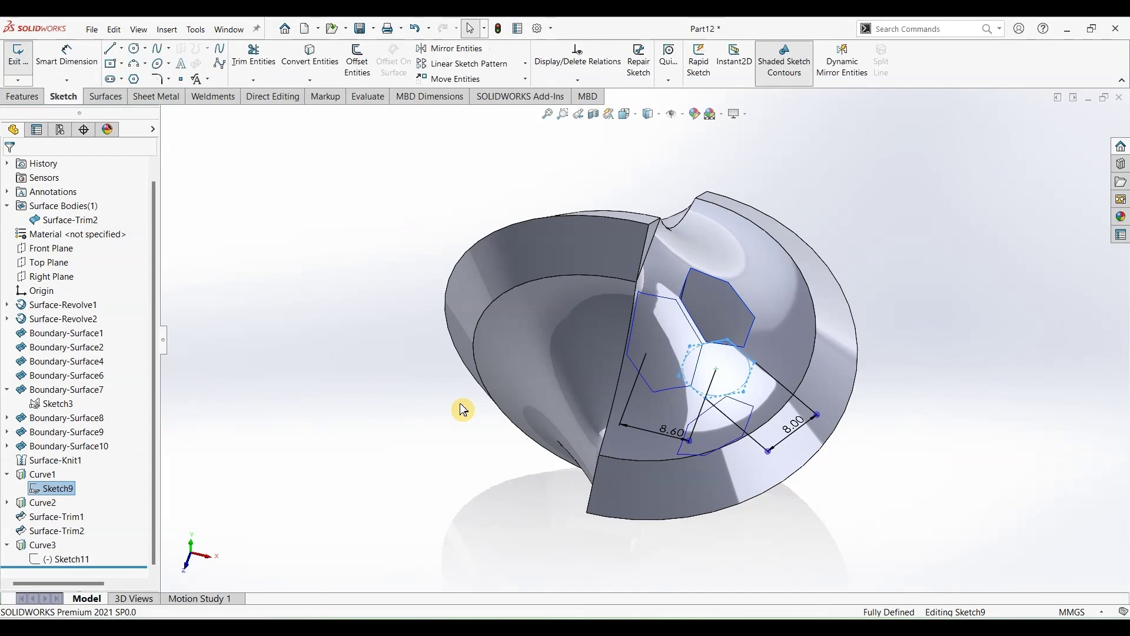
pyautogui.click(696, 435)
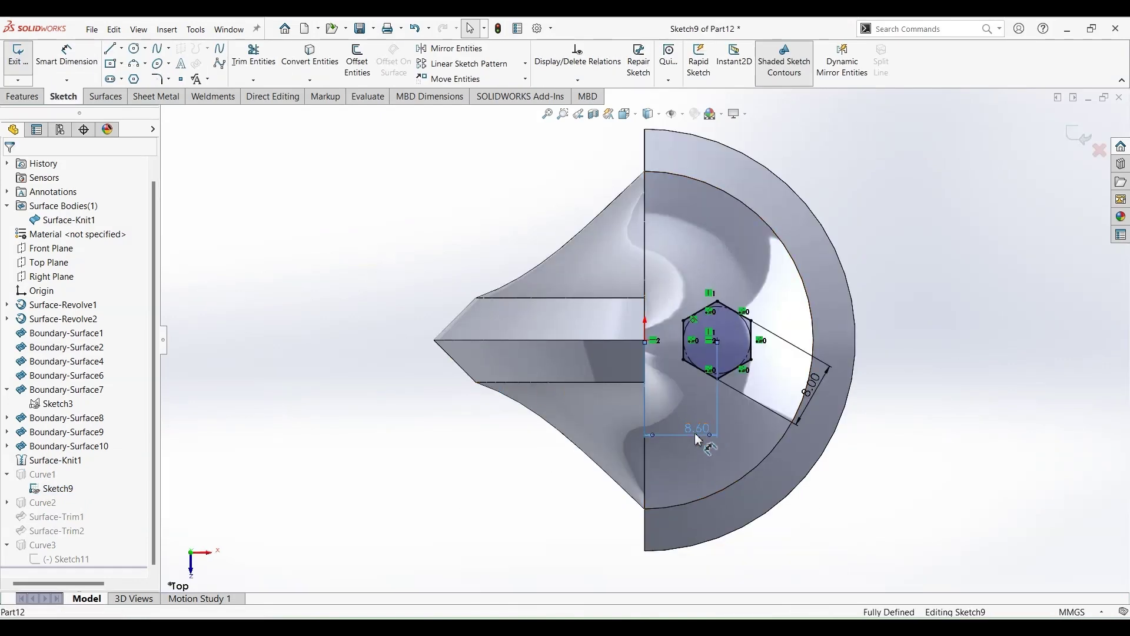
pyautogui.press('Delete')
# - Dimension the hexagon's vertical side nearest the origin at 8.60 mm from the origin, and finish editing Sketch9
pyautogui.click(67, 56)
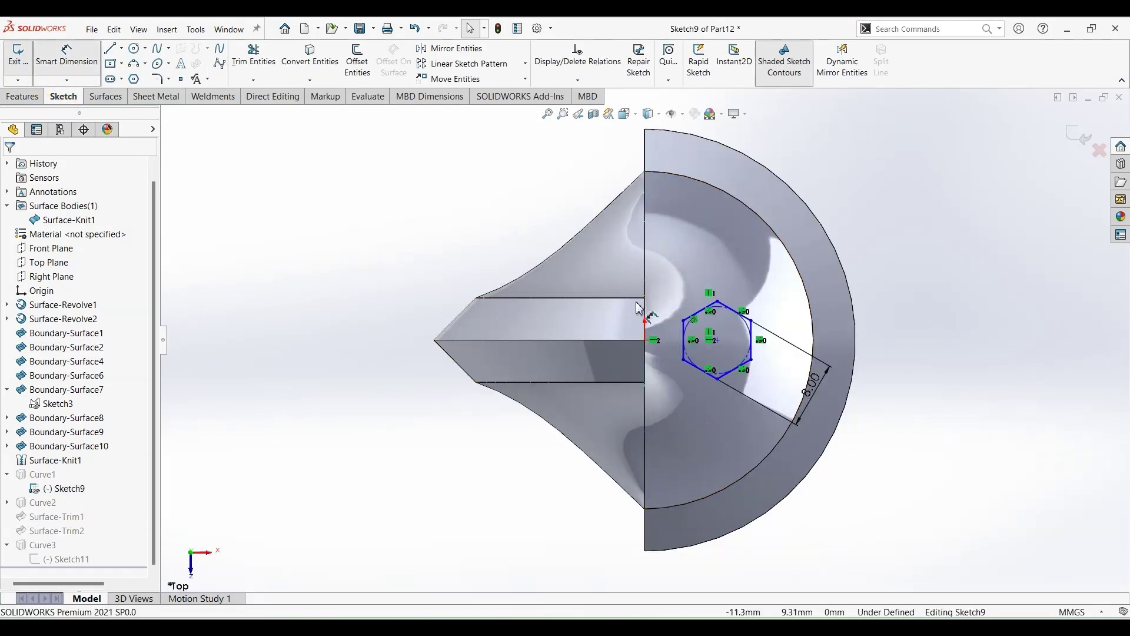
pyautogui.click(683, 339)
pyautogui.click(646, 340)
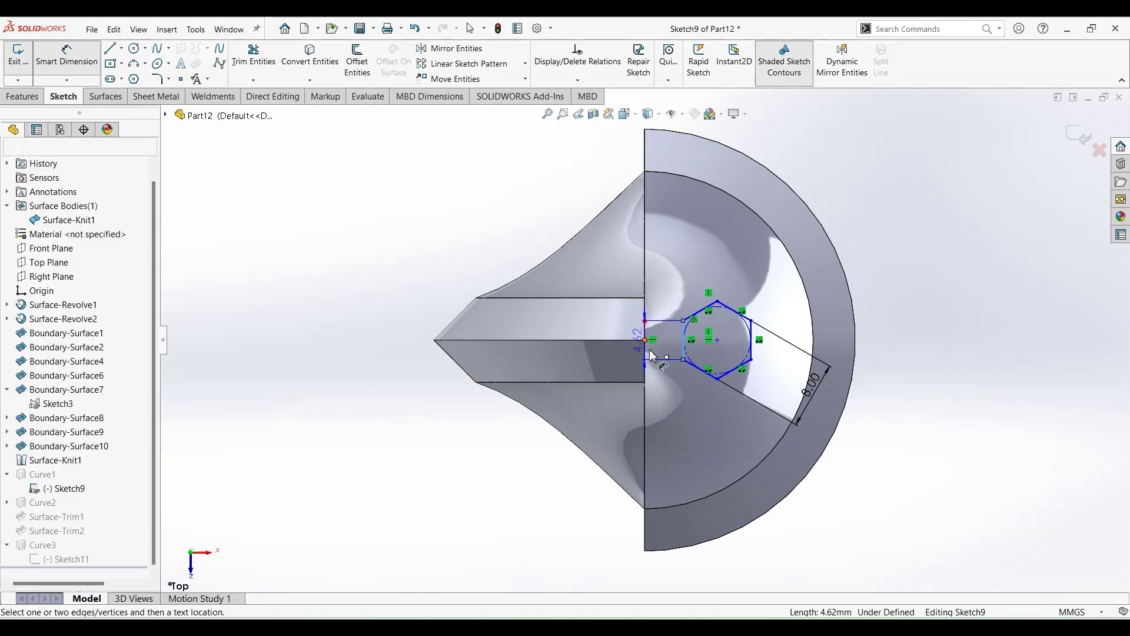
pyautogui.click(675, 398)
pyautogui.write('806')
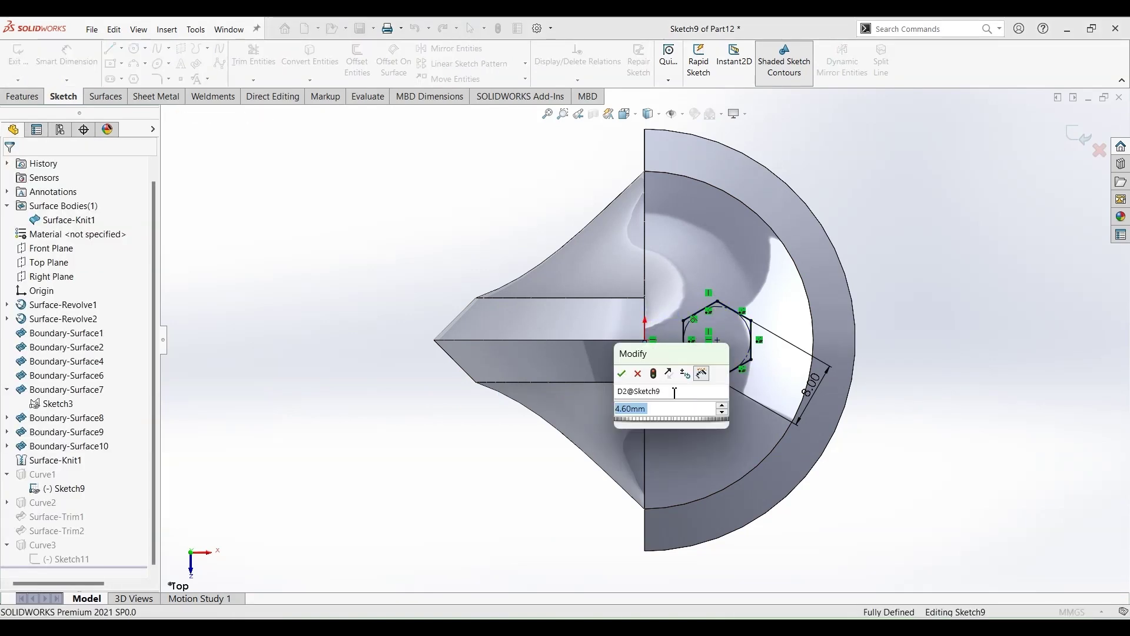
pyautogui.press('BackSpace')
pyautogui.press('BackSpace')
pyautogui.press('BackSpace')
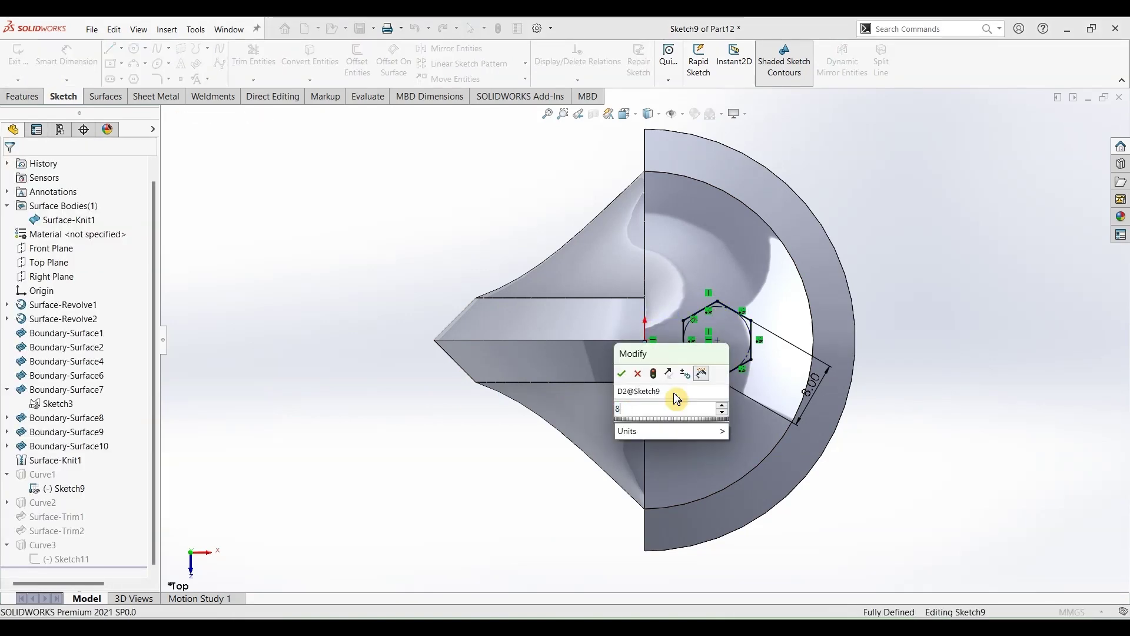
pyautogui.write('4.6')
pyautogui.press('Return')
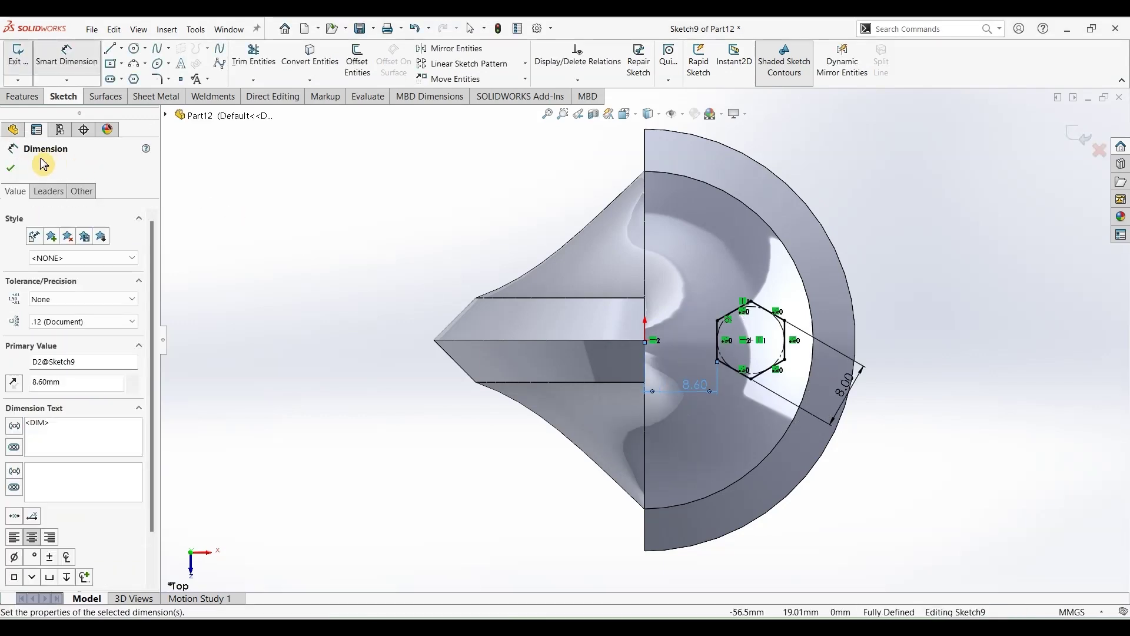
pyautogui.click(10, 168)
pyautogui.click(1079, 143)
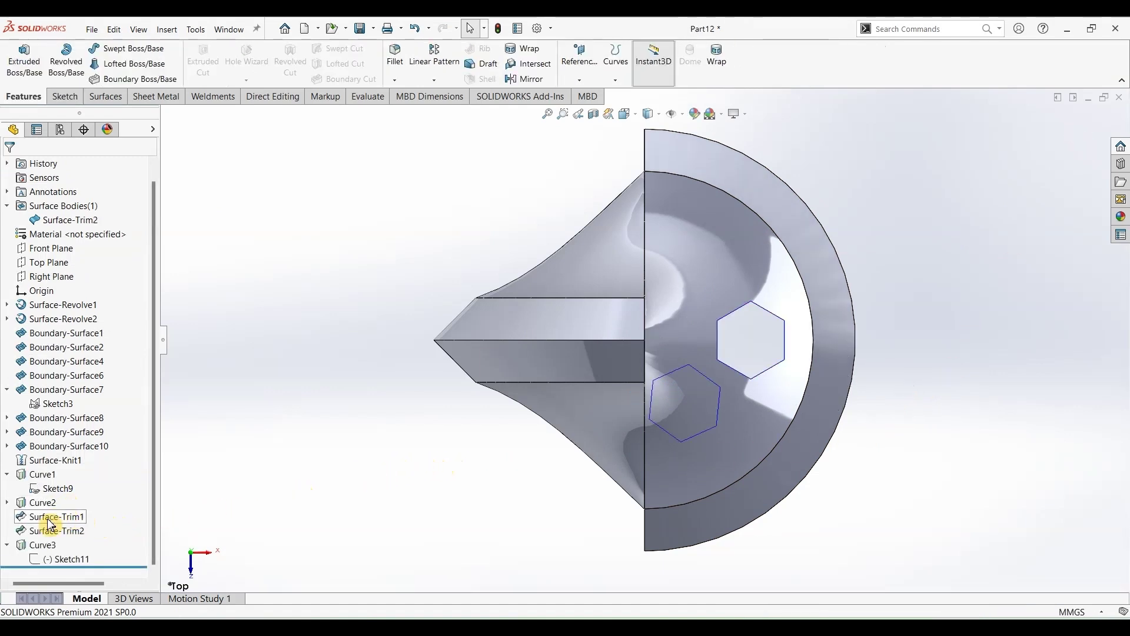
# - Edit Sketch11 and add a vertical relation between the patterned hexagon's upper and lower vertices, then exit the sketch
pyautogui.click(59, 561)
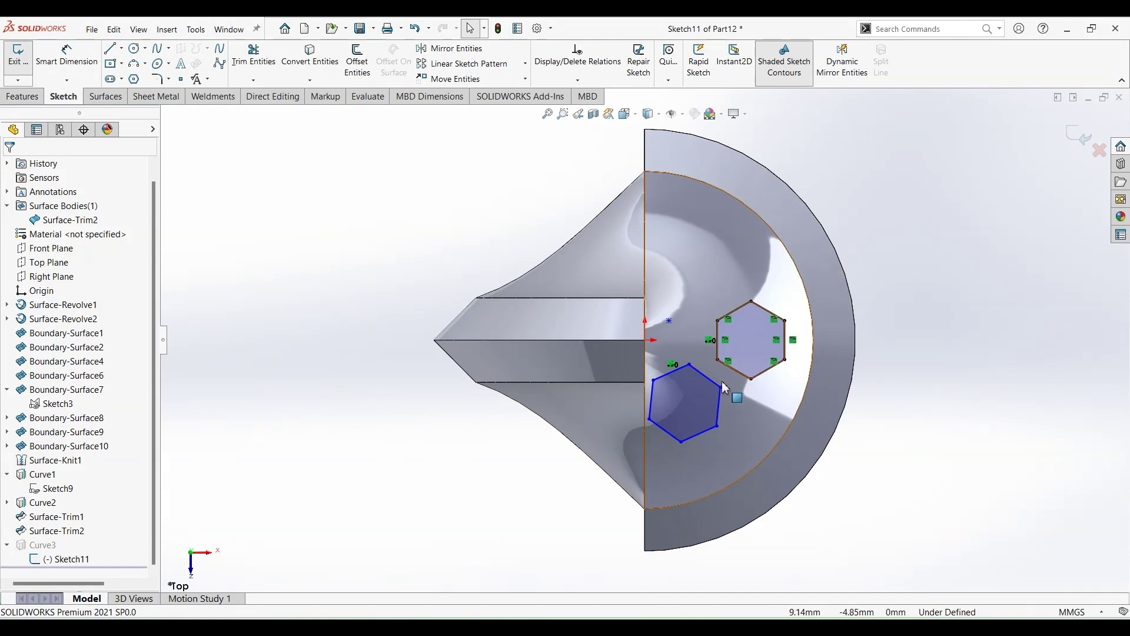
pyautogui.click(682, 442)
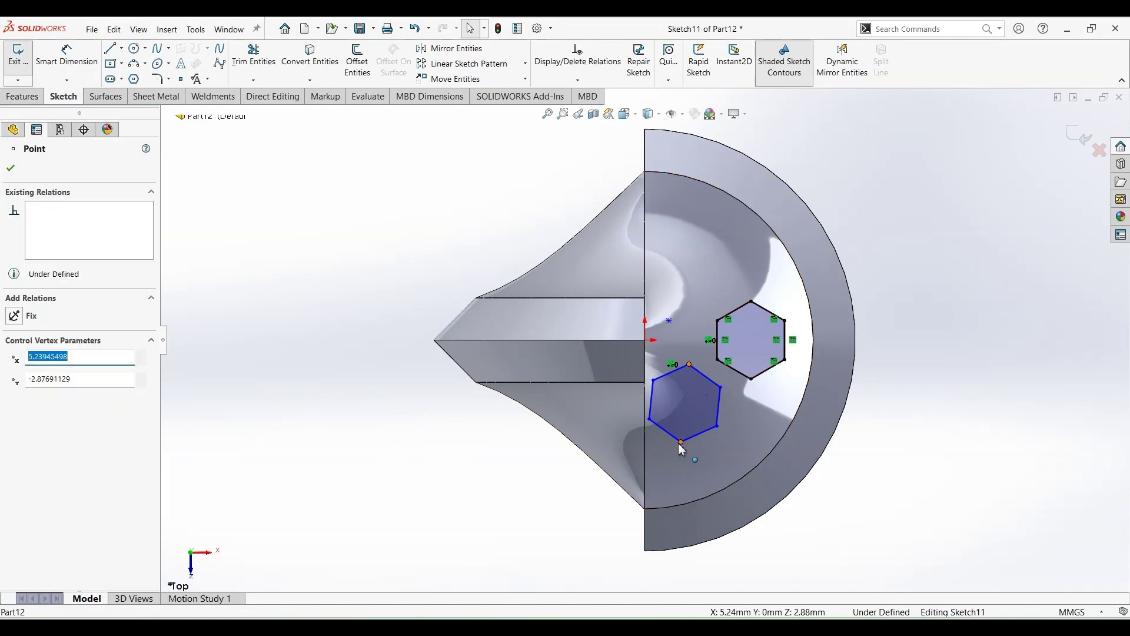
pyautogui.keyDown('ctrl'); pyautogui.click(710, 417); pyautogui.keyUp('ctrl')
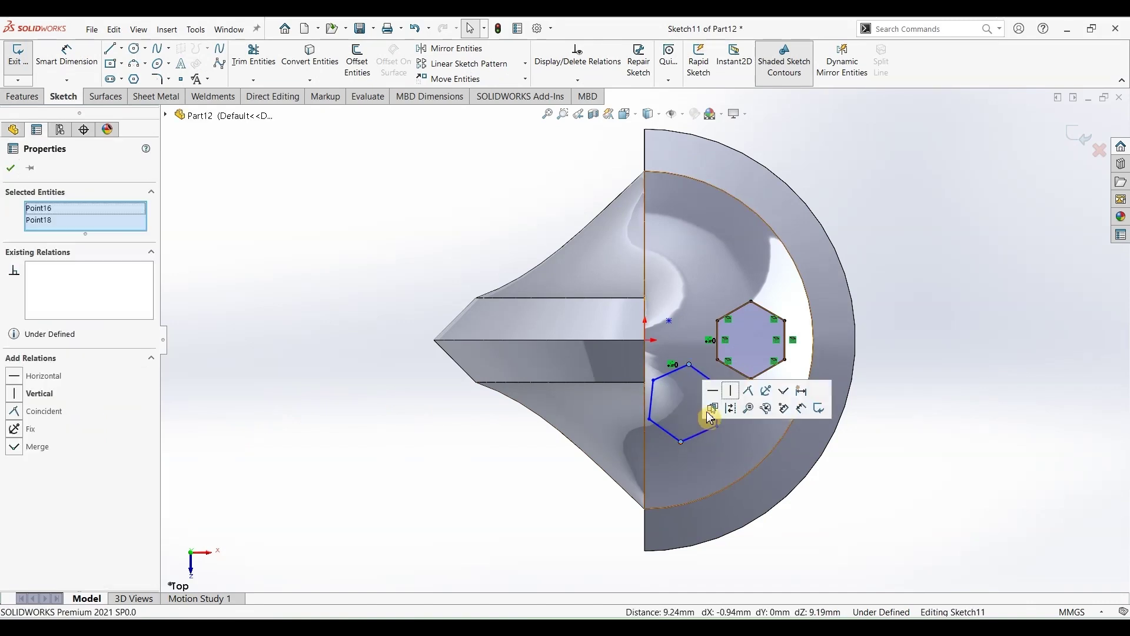
pyautogui.click(731, 391)
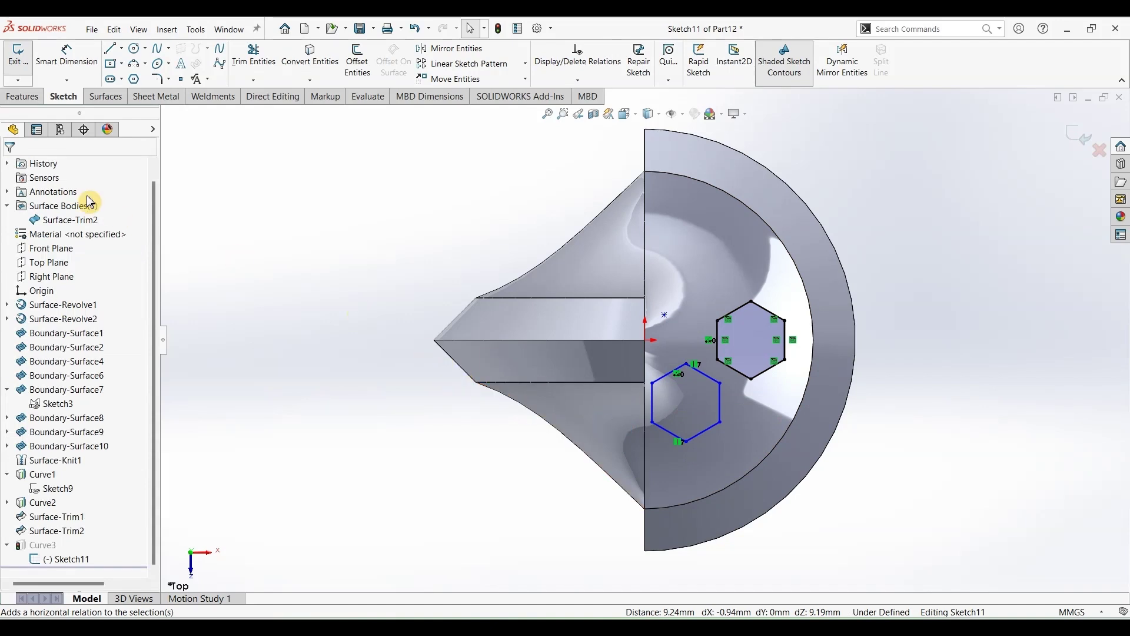
pyautogui.click(1090, 144)
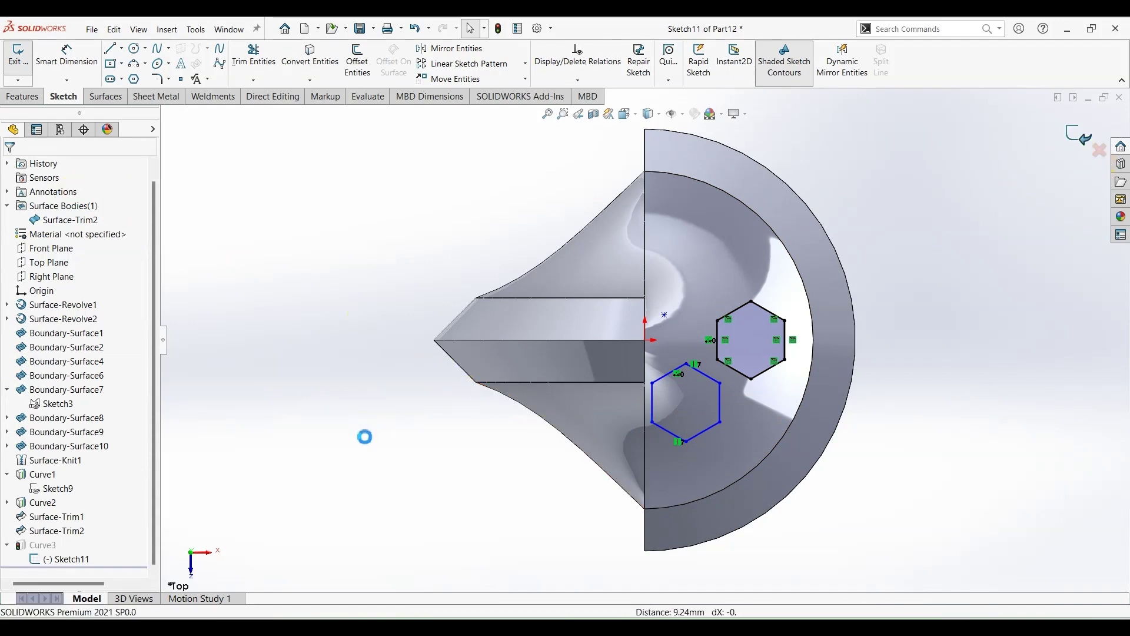
# - Delete the projected curve Curve3 while keeping its source sketch, Sketch11
pyautogui.moveTo(367, 442); pyautogui.dragTo(356, 388, button='middle')
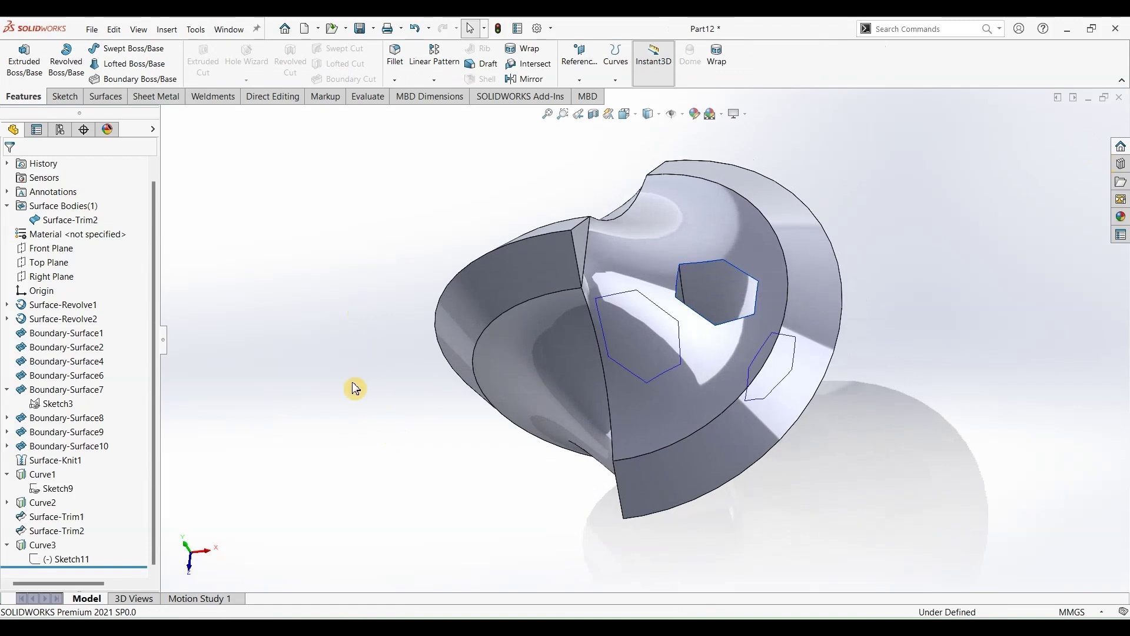
pyautogui.click(51, 546)
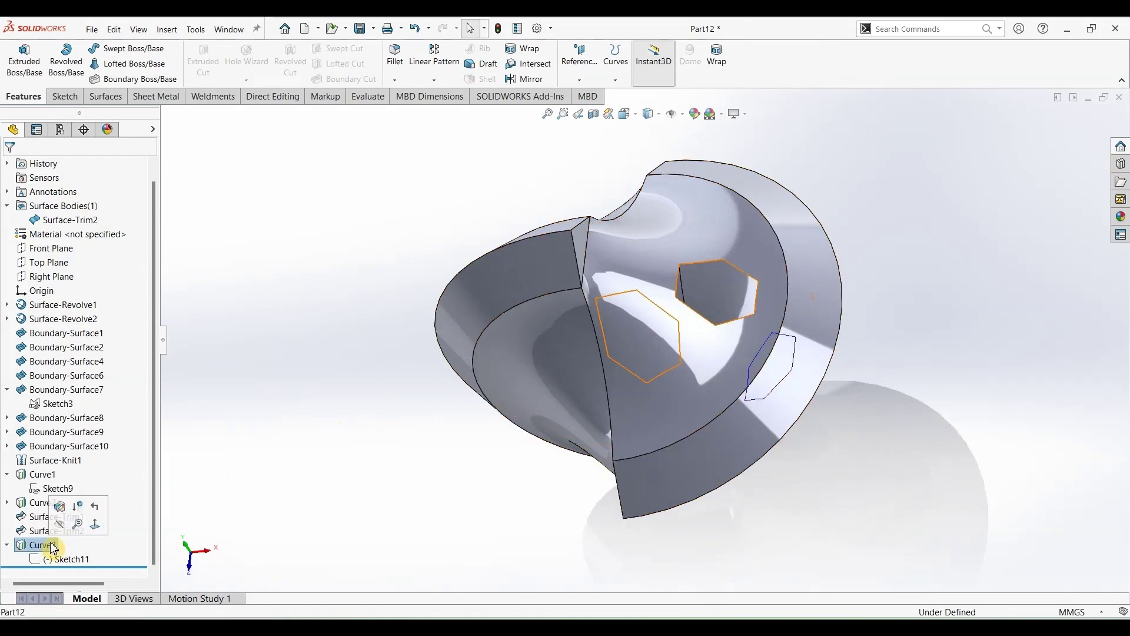
pyautogui.rightClick(52, 547)
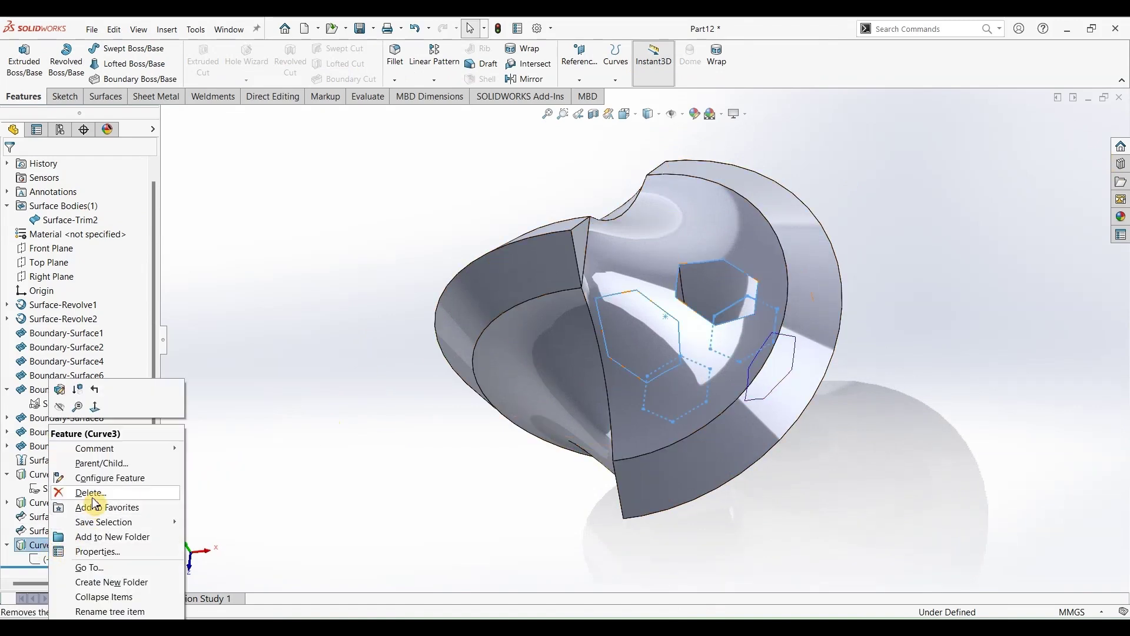
pyautogui.click(65, 495)
pyautogui.click(668, 174)
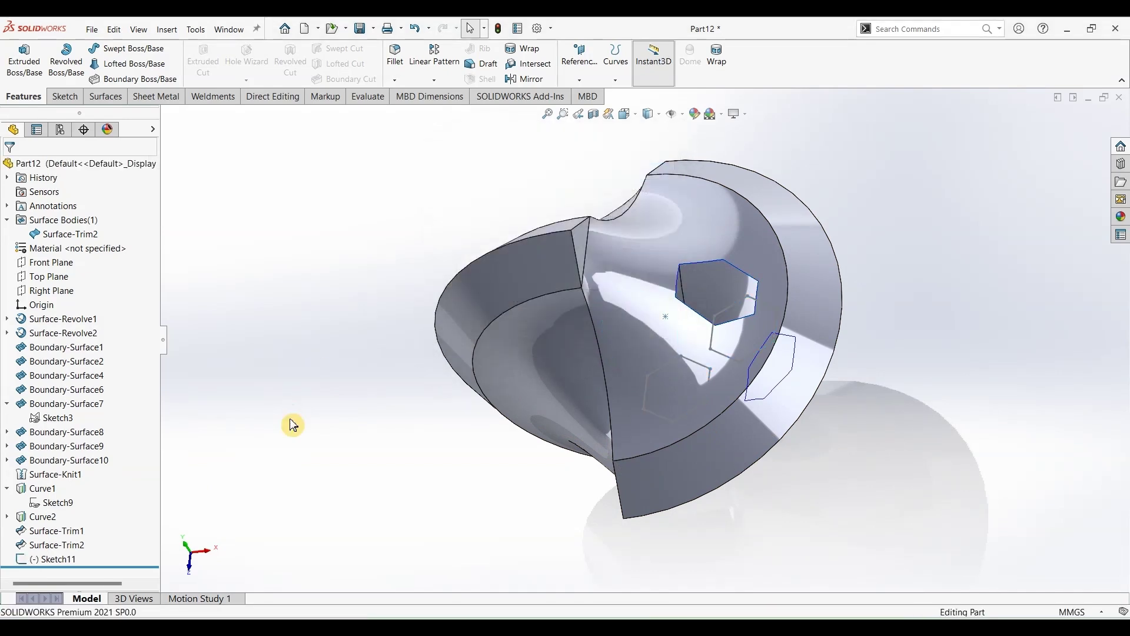
# - Project Sketch11 onto the upper curved face as a sketch-on-faces curve
pyautogui.click(54, 560)
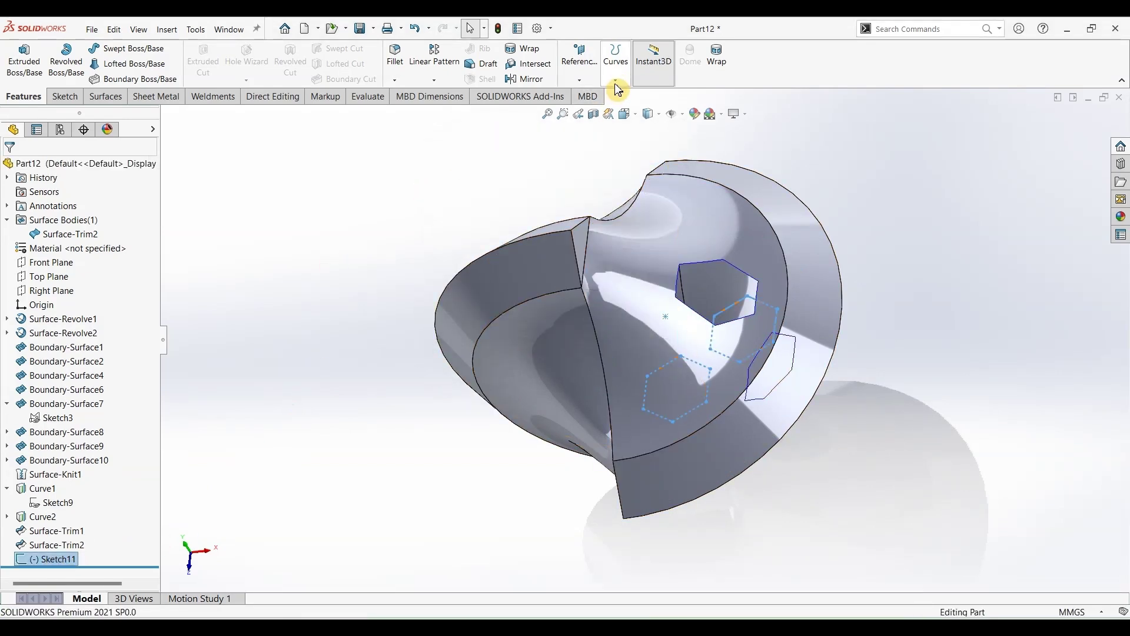
pyautogui.click(616, 56)
pyautogui.click(622, 112)
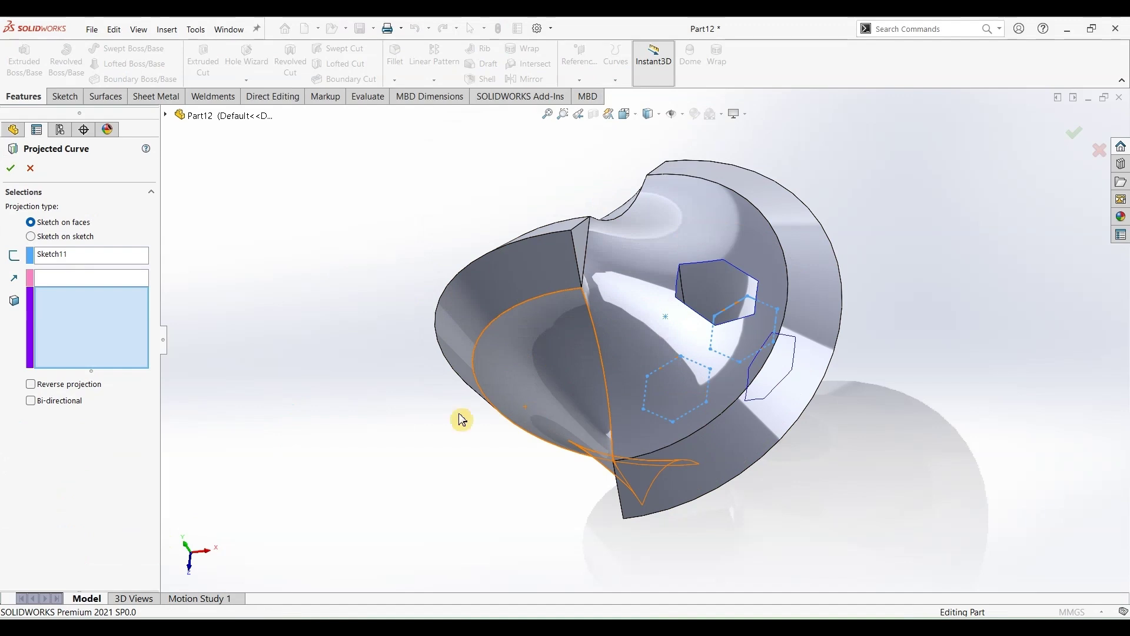
pyautogui.click(648, 302)
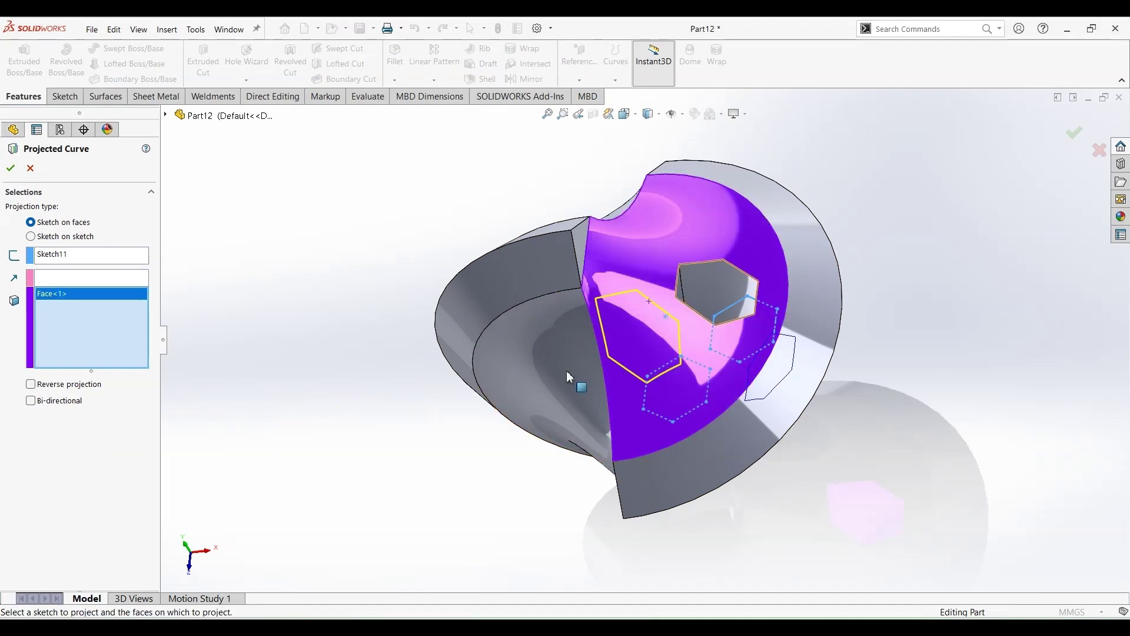
pyautogui.click(11, 170)
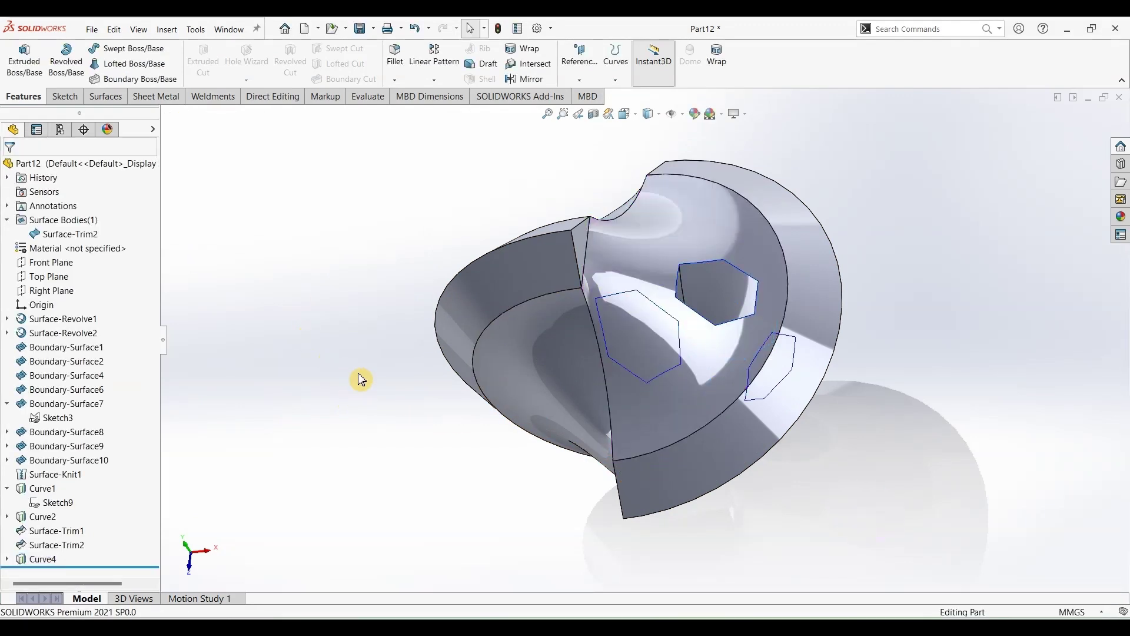
pyautogui.moveTo(361, 378); pyautogui.dragTo(311, 412, button='middle')
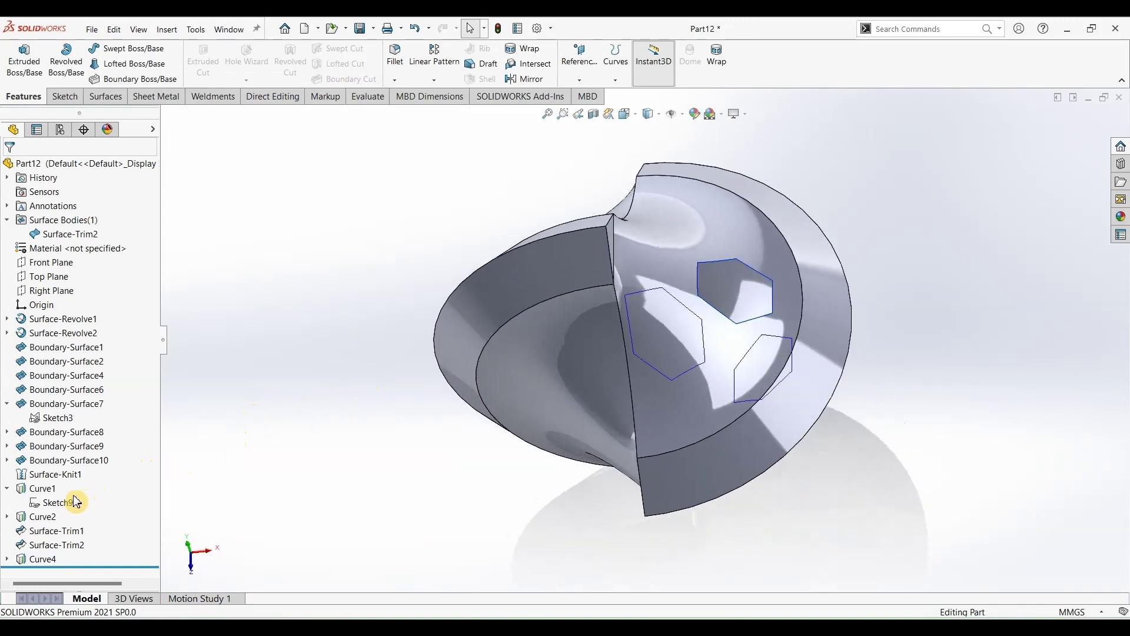
# - Reuse Sketch11 for a second sketch-on-faces projected curve on the lower curved face
pyautogui.click(7, 559)
pyautogui.click(54, 559)
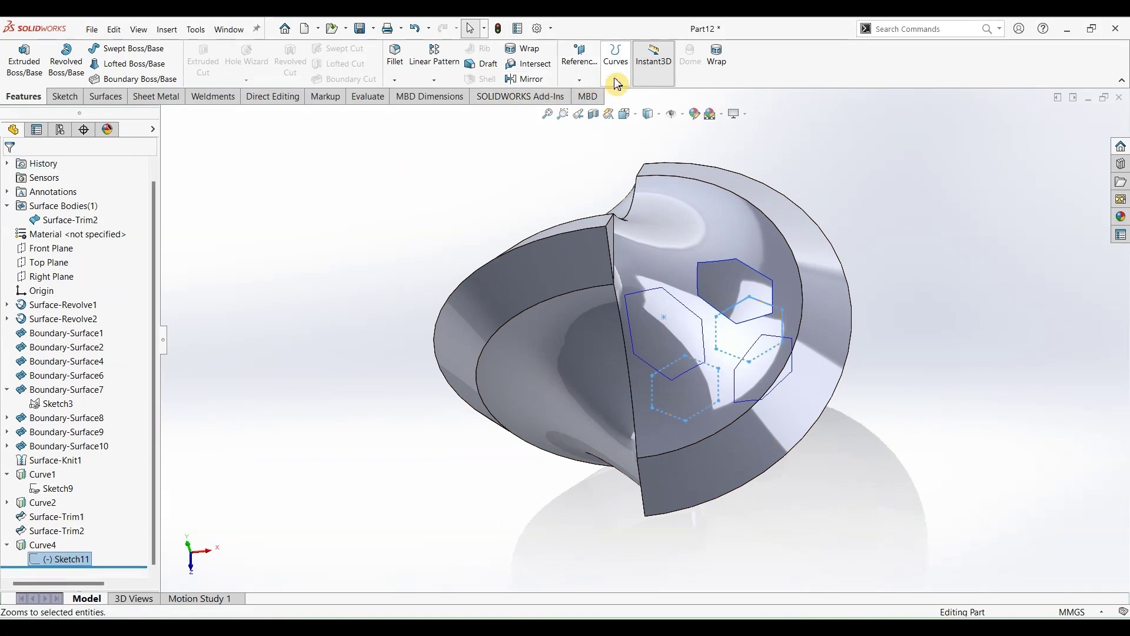
pyautogui.click(616, 56)
pyautogui.click(642, 110)
pyautogui.moveTo(479, 459); pyautogui.dragTo(669, 417, button='middle')
pyautogui.click(677, 419)
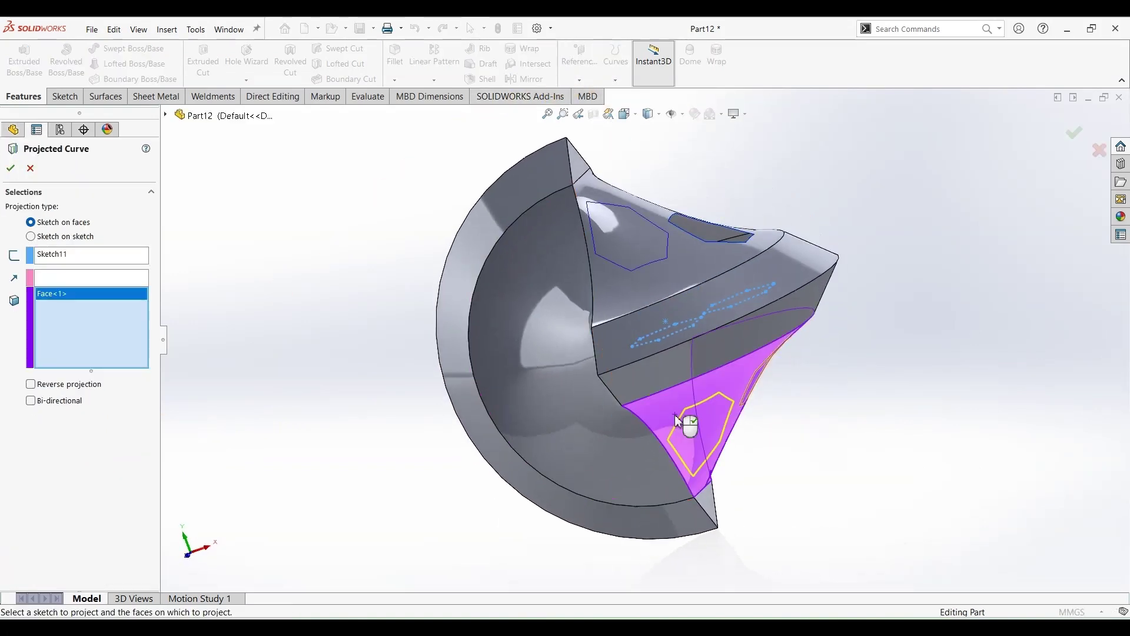
pyautogui.click(11, 168)
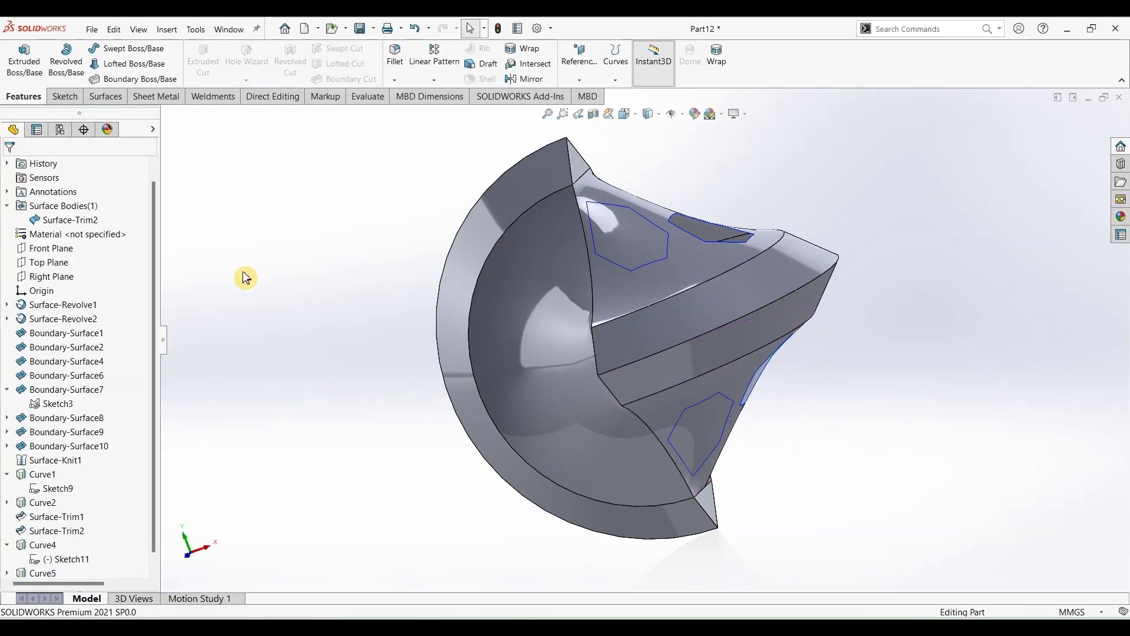
pyautogui.moveTo(245, 277); pyautogui.dragTo(268, 255, button='middle')
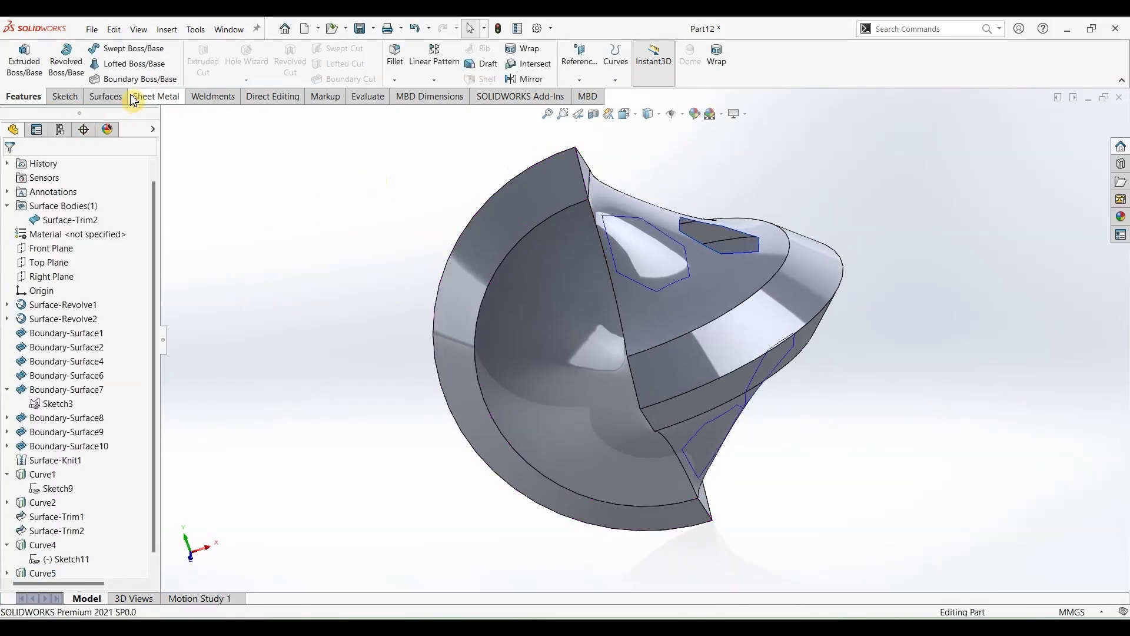
# - Edit Sketch11 and trim away the six lines of the original hexagon, leaving only the patterned one, then exit the sketch
pyautogui.click(105, 96)
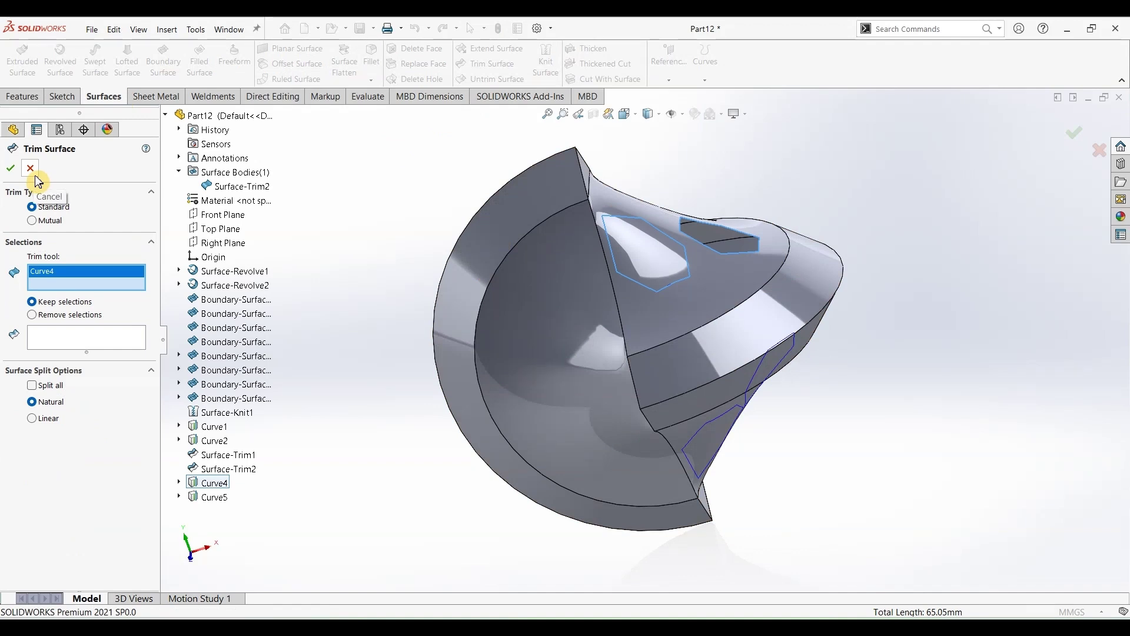
pyautogui.click(36, 175)
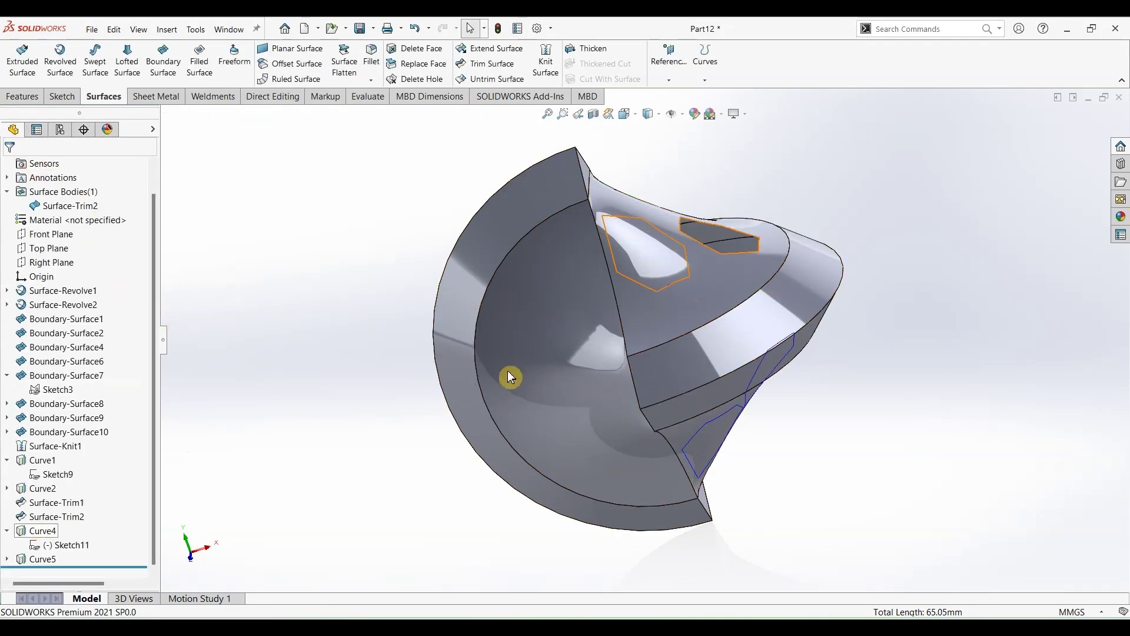
pyautogui.click(56, 545)
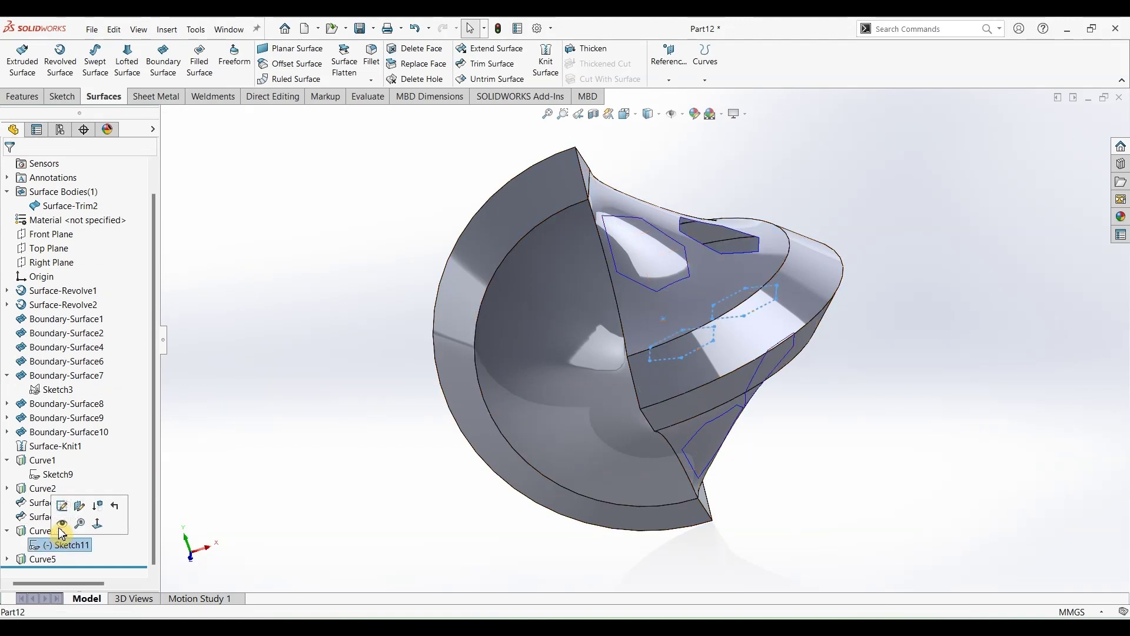
pyautogui.click(62, 505)
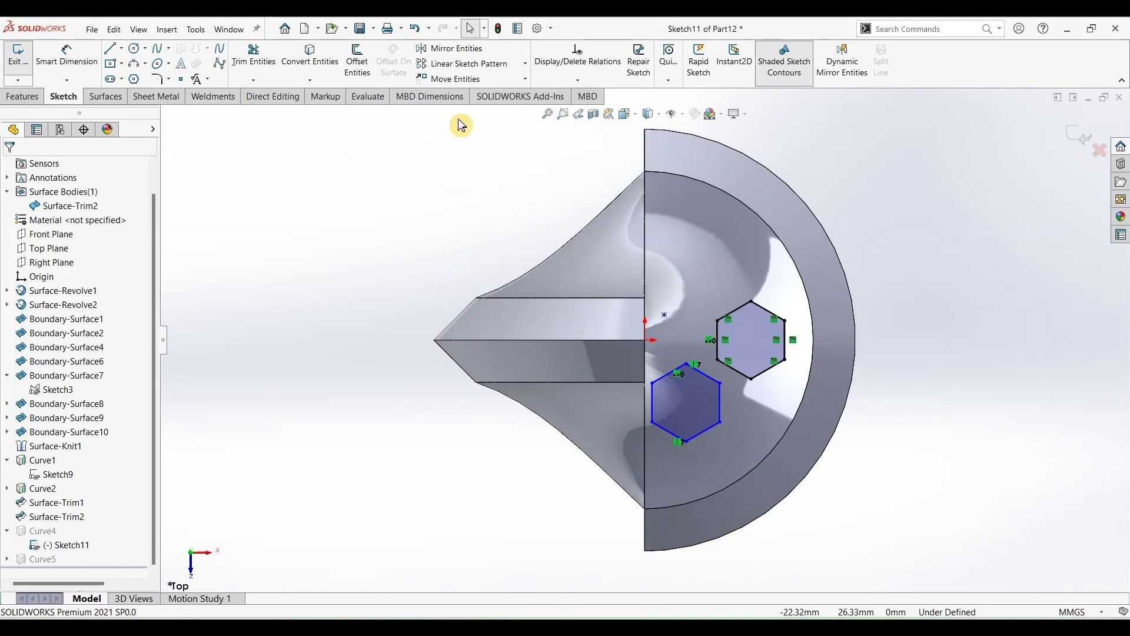
pyautogui.click(253, 55)
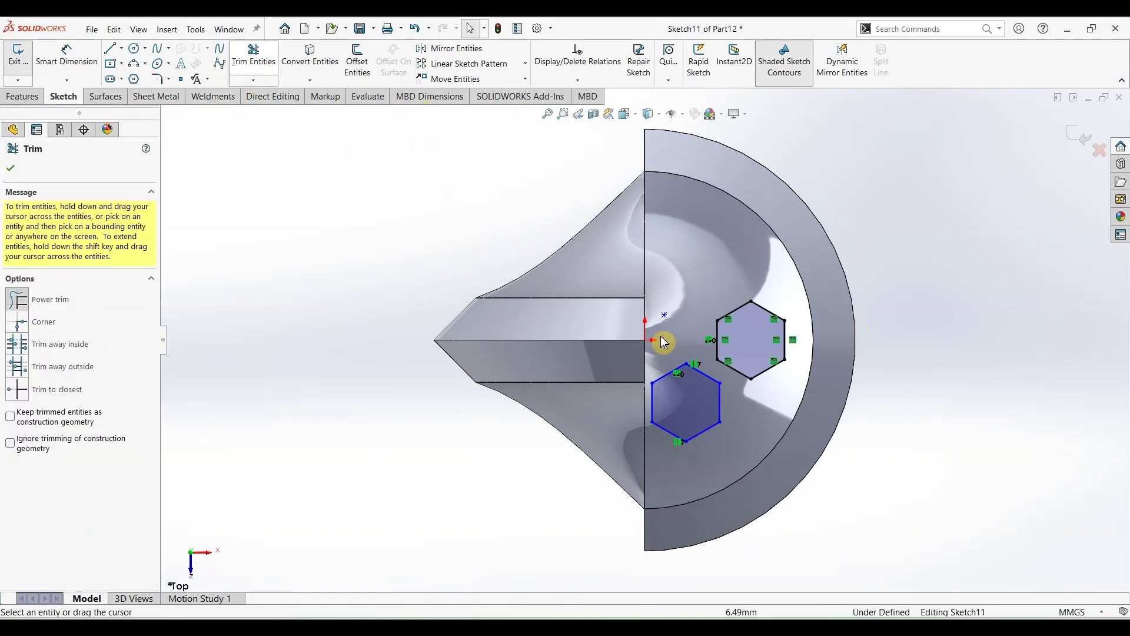
pyautogui.moveTo(707, 330); pyautogui.dragTo(802, 329)
pyautogui.moveTo(741, 289)
pyautogui.mouseDown()
pyautogui.moveTo(741, 321)
pyautogui.moveTo(790, 312)
pyautogui.moveTo(748, 387)
pyautogui.mouseUp()
pyautogui.click(1090, 141)
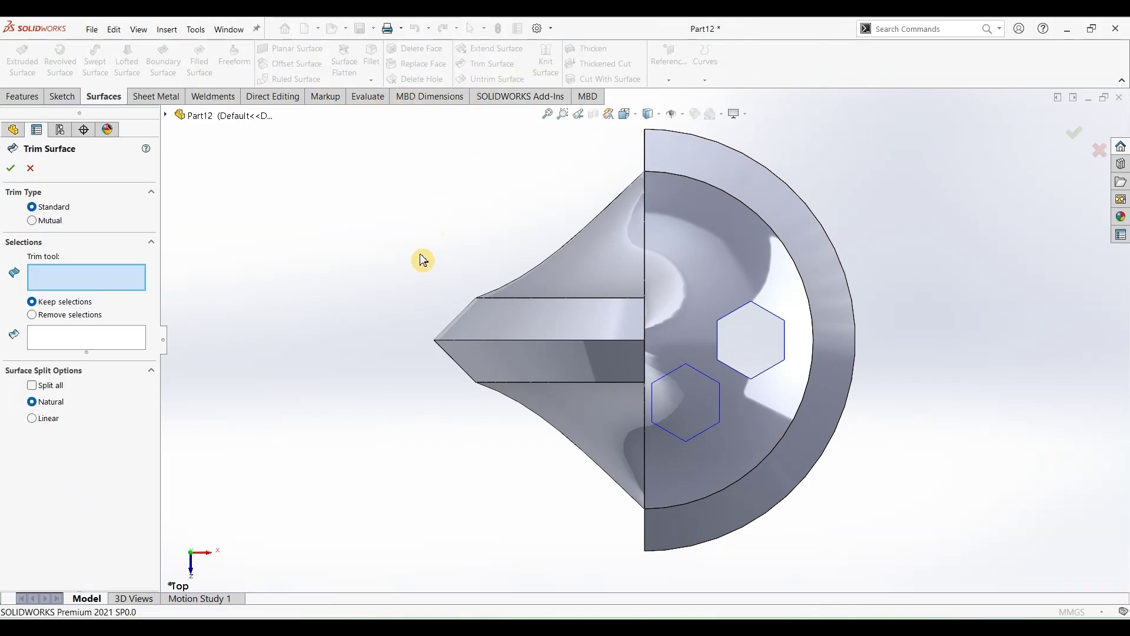
# - Trim the surface body with Curve4 as the trim tool, keeping the region outside the hexagon on the upper face
pyautogui.click(166, 117)
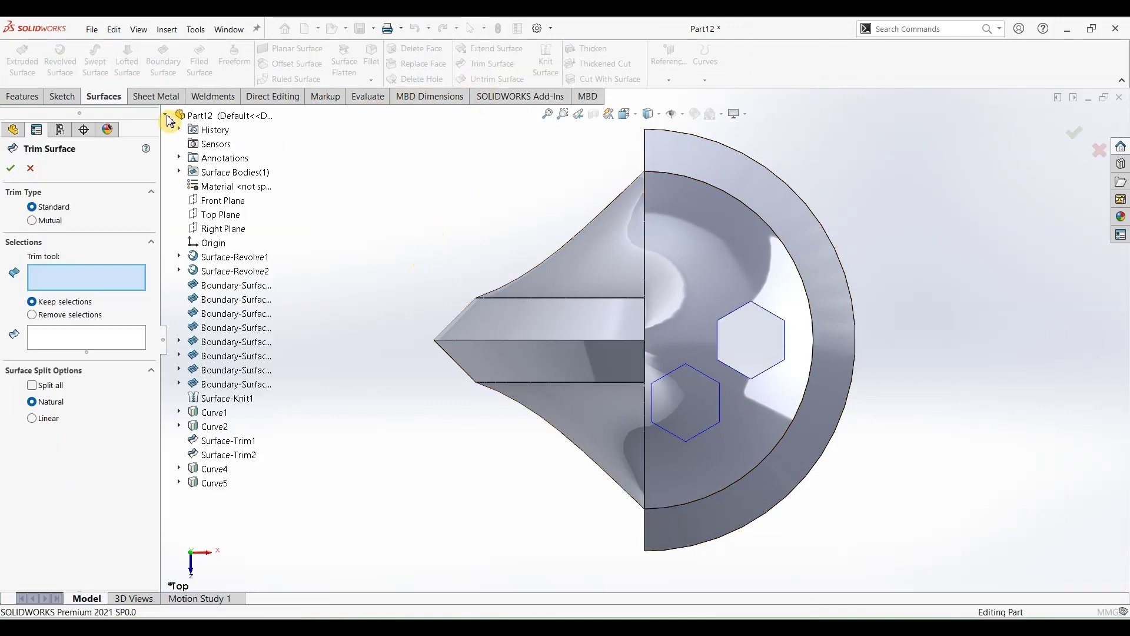
pyautogui.click(211, 471)
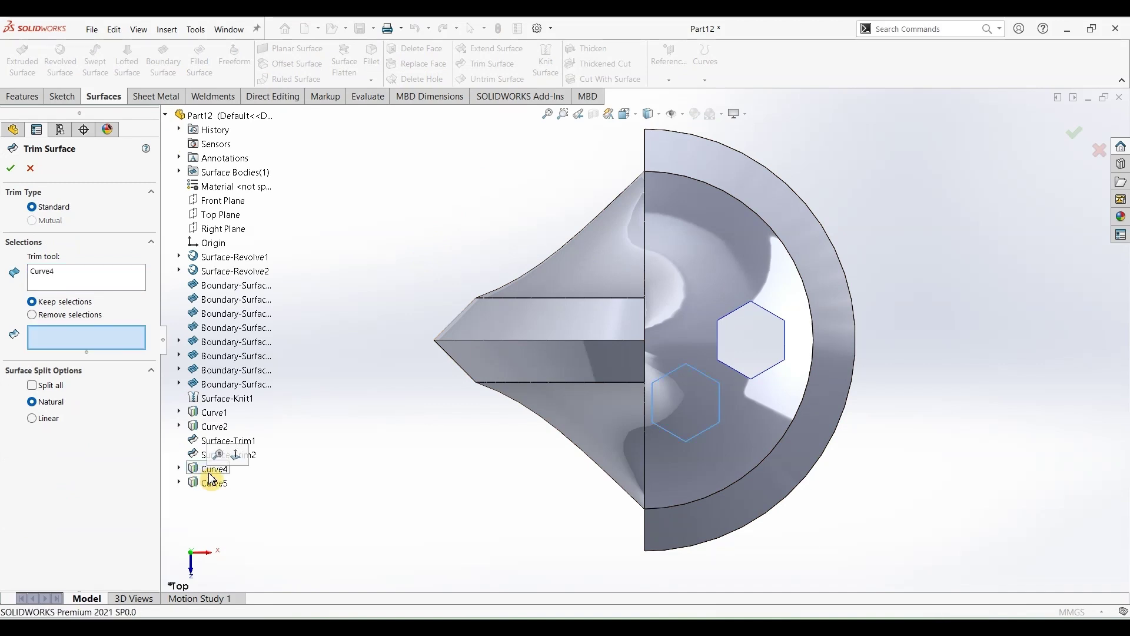
pyautogui.click(639, 249)
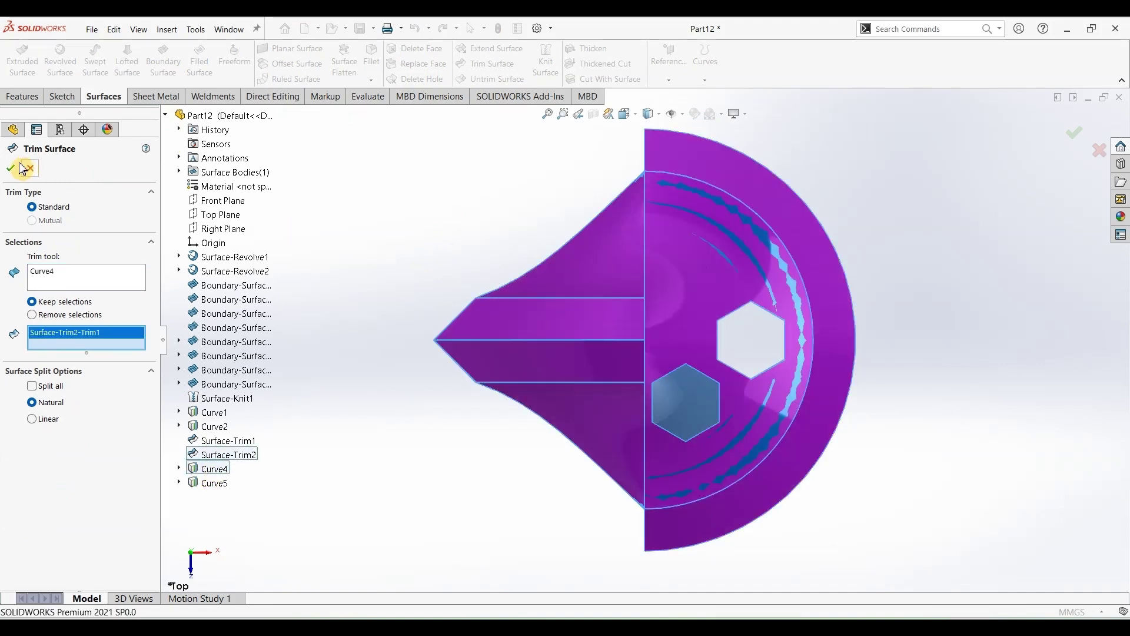
pyautogui.press('Return')
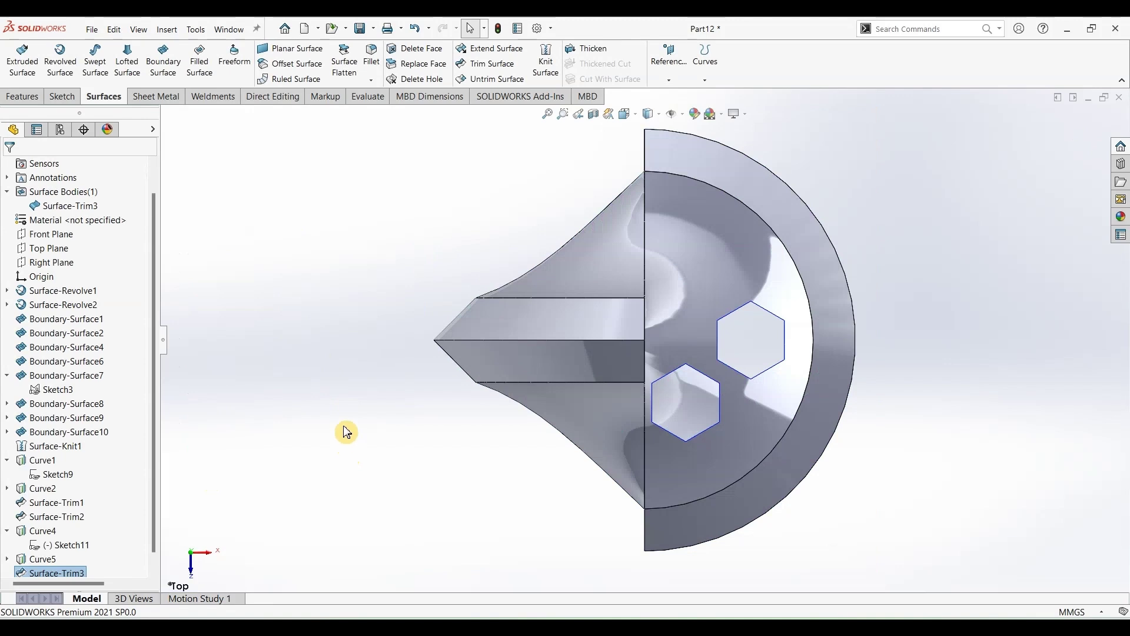
pyautogui.moveTo(346, 432); pyautogui.dragTo(299, 392, button='middle')
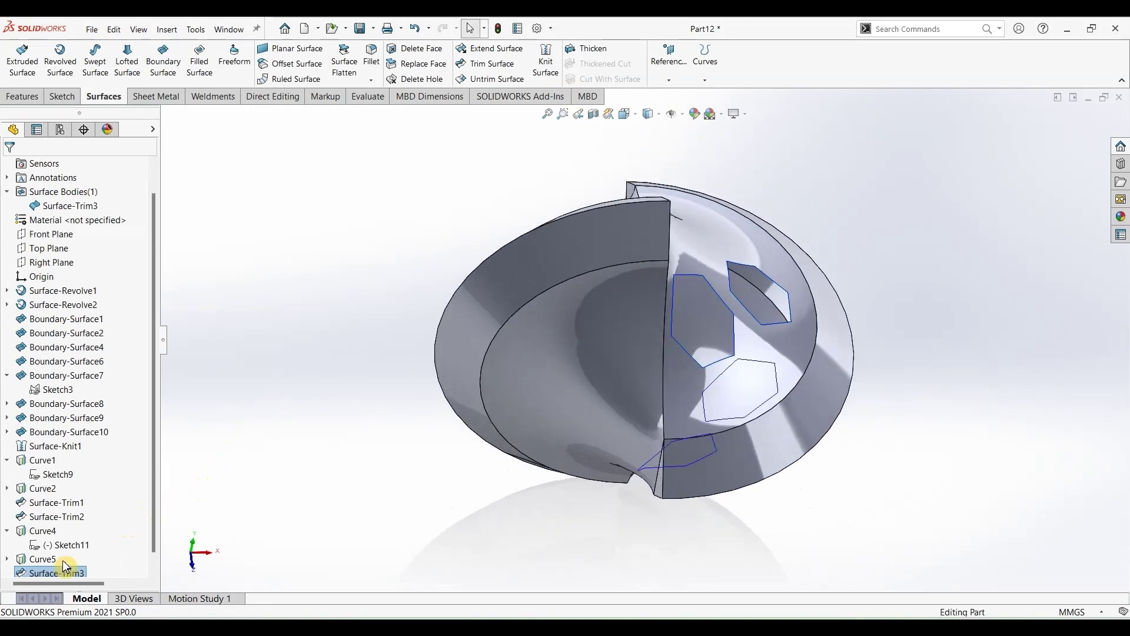
# - Open Sketch11 under Curve5 for editing to check its hexagon, then exit the sketch
pyautogui.scroll(-1, 134, 427)
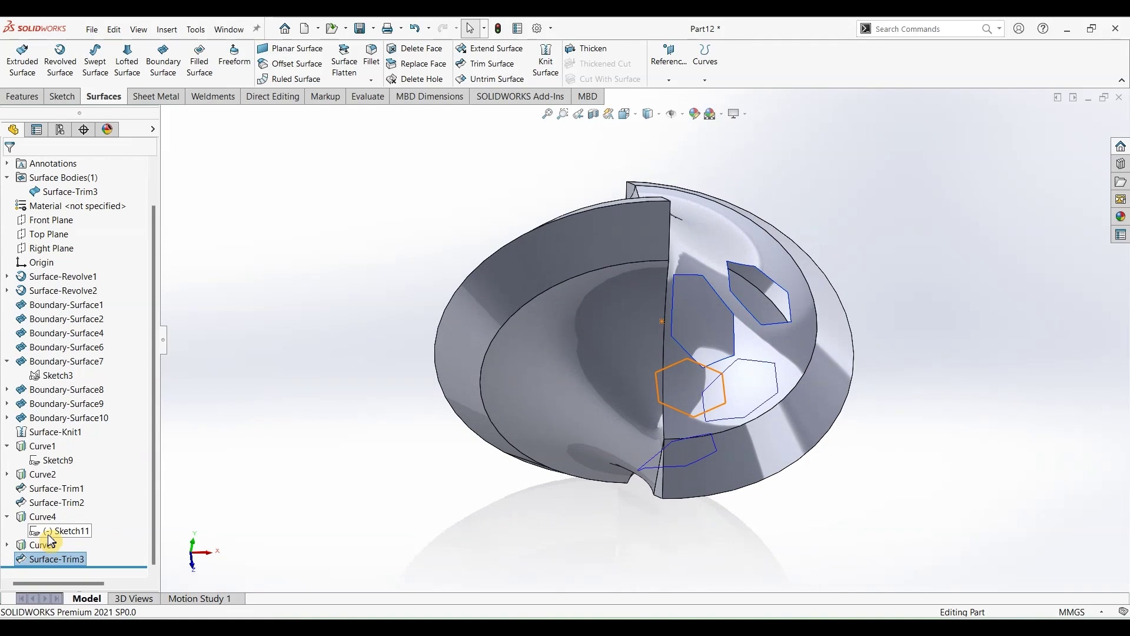
pyautogui.click(7, 545)
pyautogui.click(57, 560)
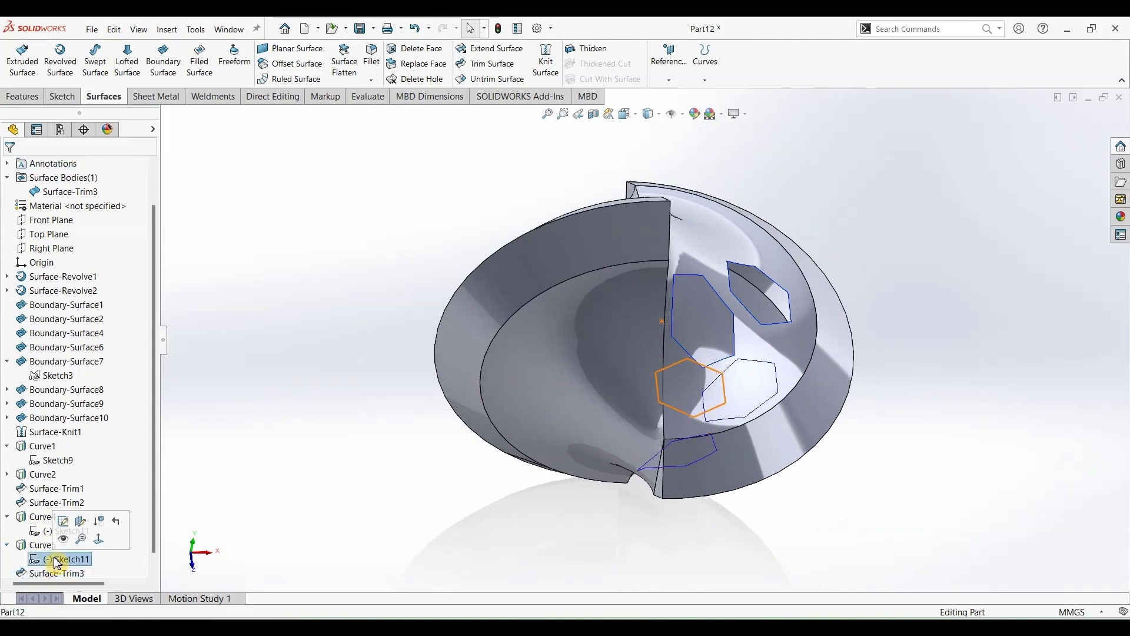
pyautogui.click(63, 522)
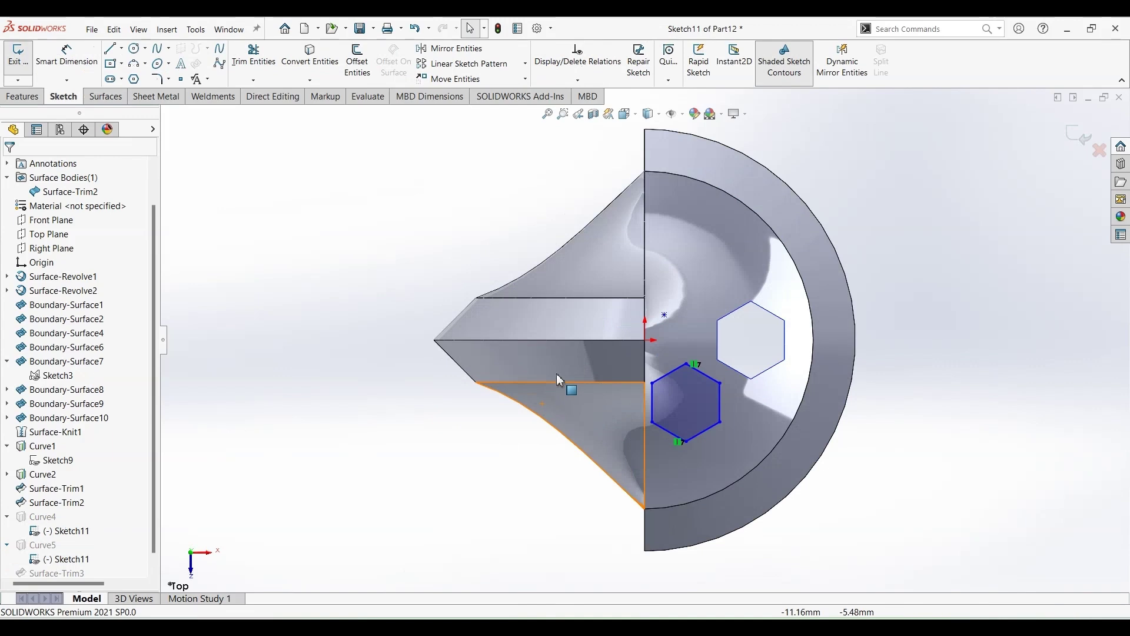
pyautogui.click(769, 369)
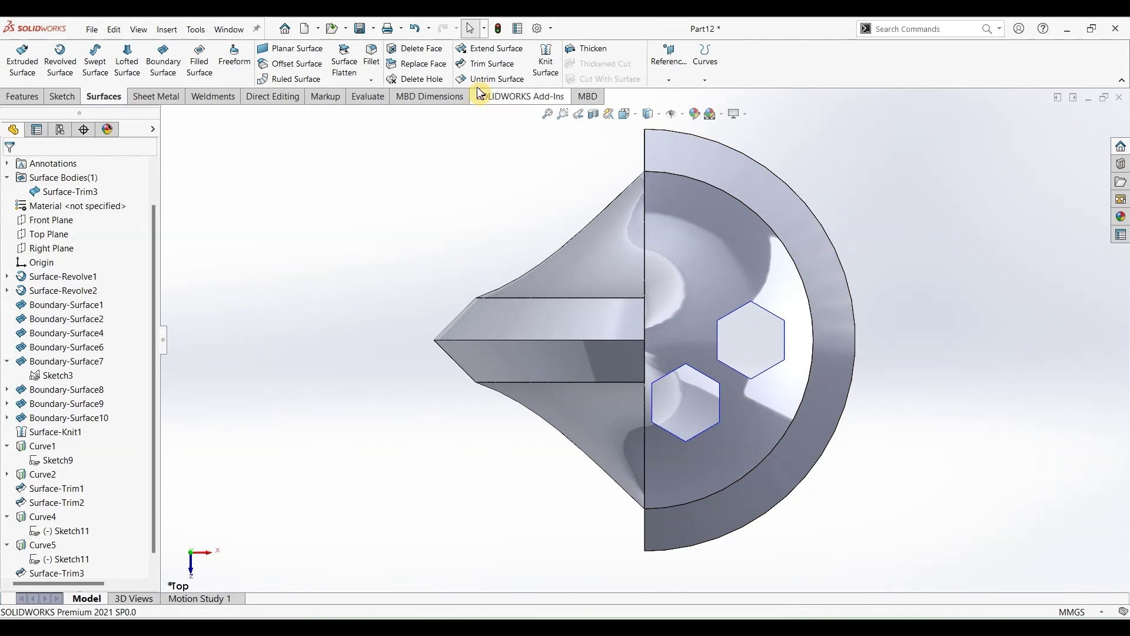
# - Trim the surface body with Curve5 as the trim tool, keeping the region outside the hexagon on the lower face
pyautogui.click(489, 64)
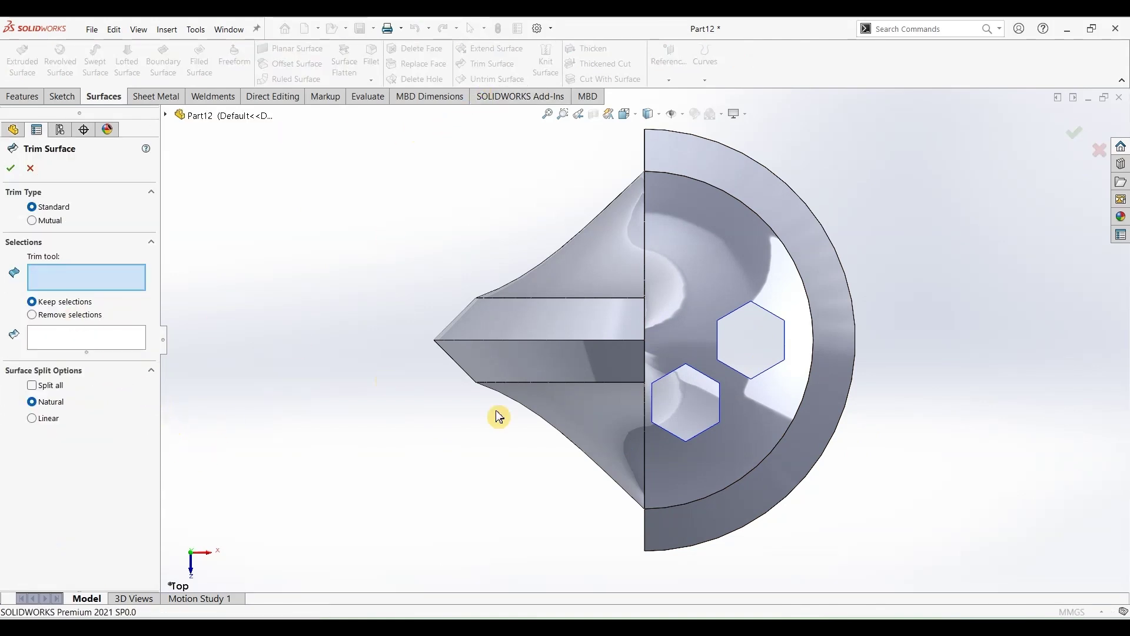
pyautogui.click(168, 115)
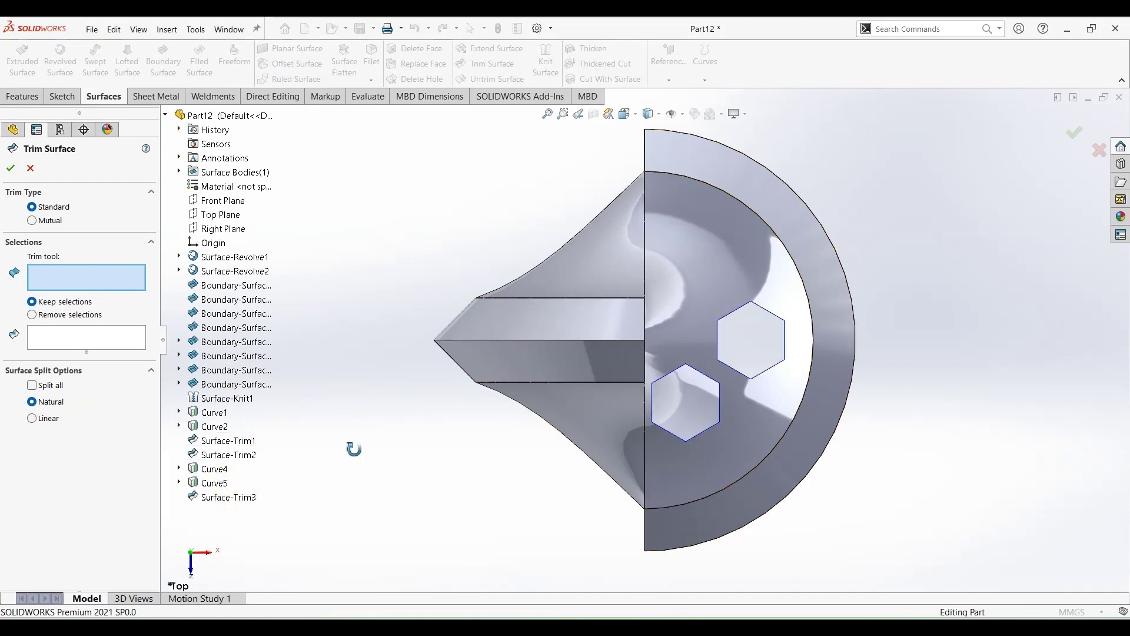
pyautogui.moveTo(353, 450); pyautogui.dragTo(289, 238, button='middle')
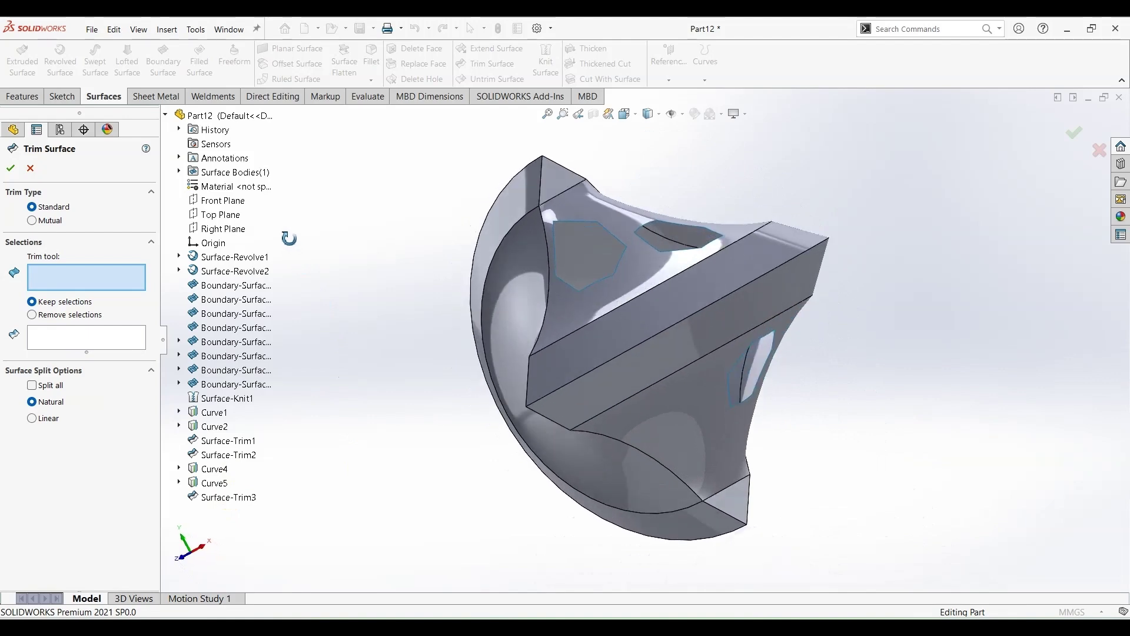
pyautogui.click(218, 490)
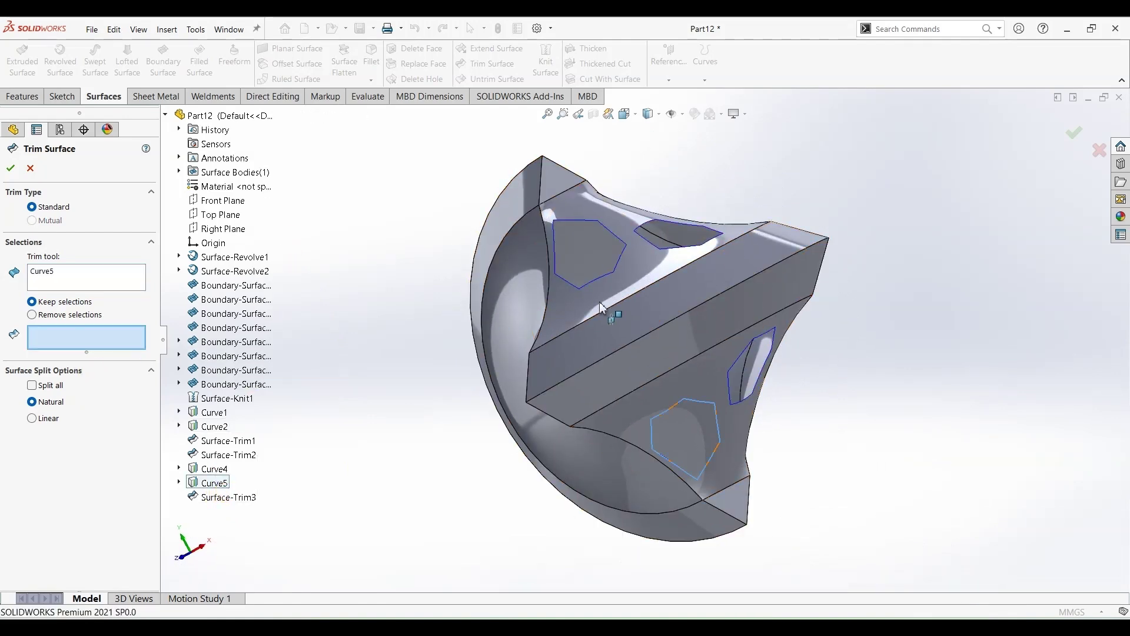
pyautogui.click(658, 285)
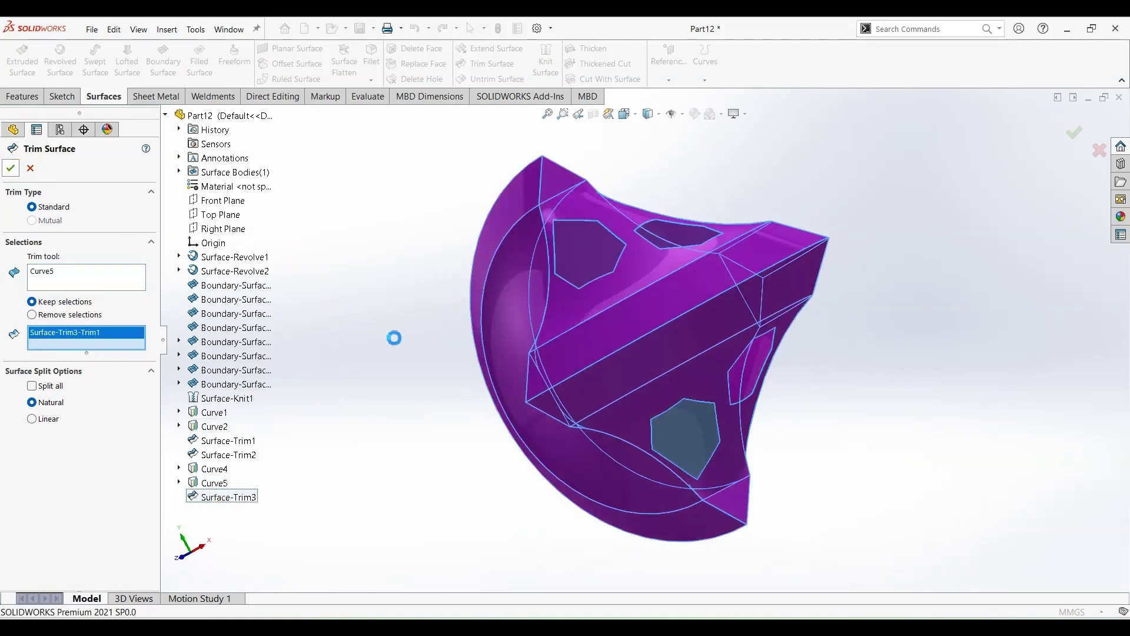
pyautogui.hotkey('ctrl', '7')
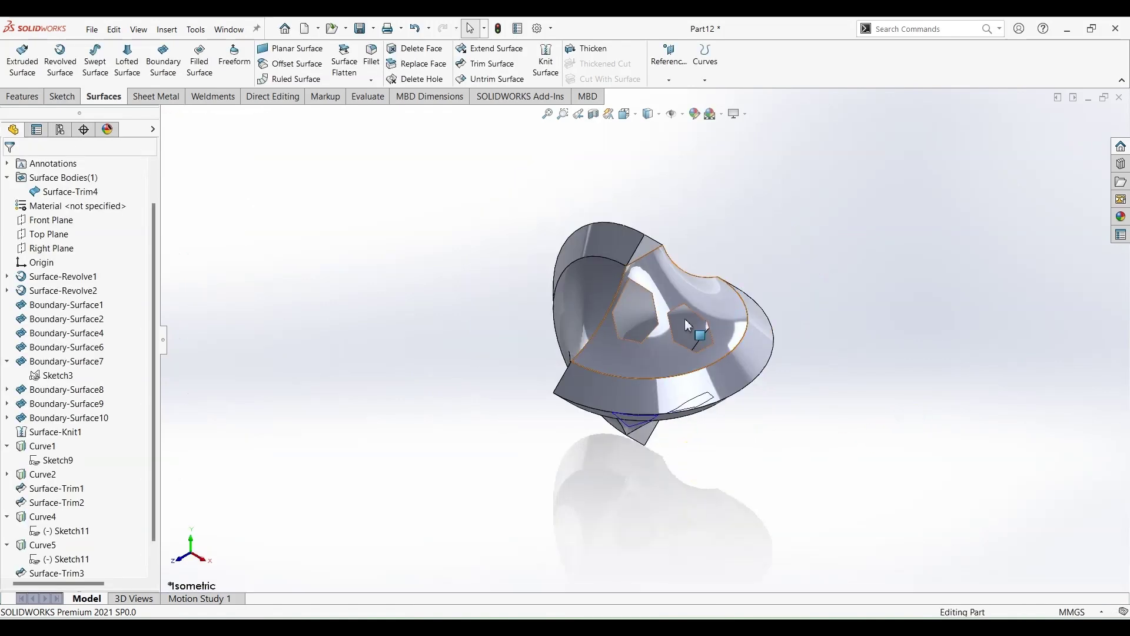
# - Start a new sketch on the Top Plane
pyautogui.click(62, 531)
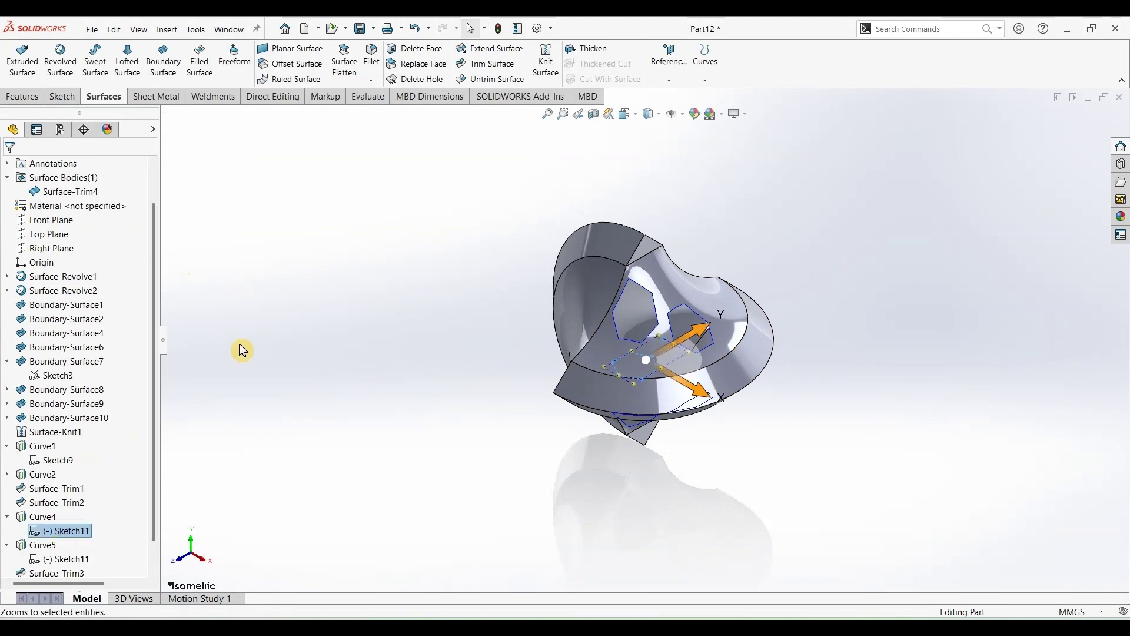
pyautogui.click(63, 96)
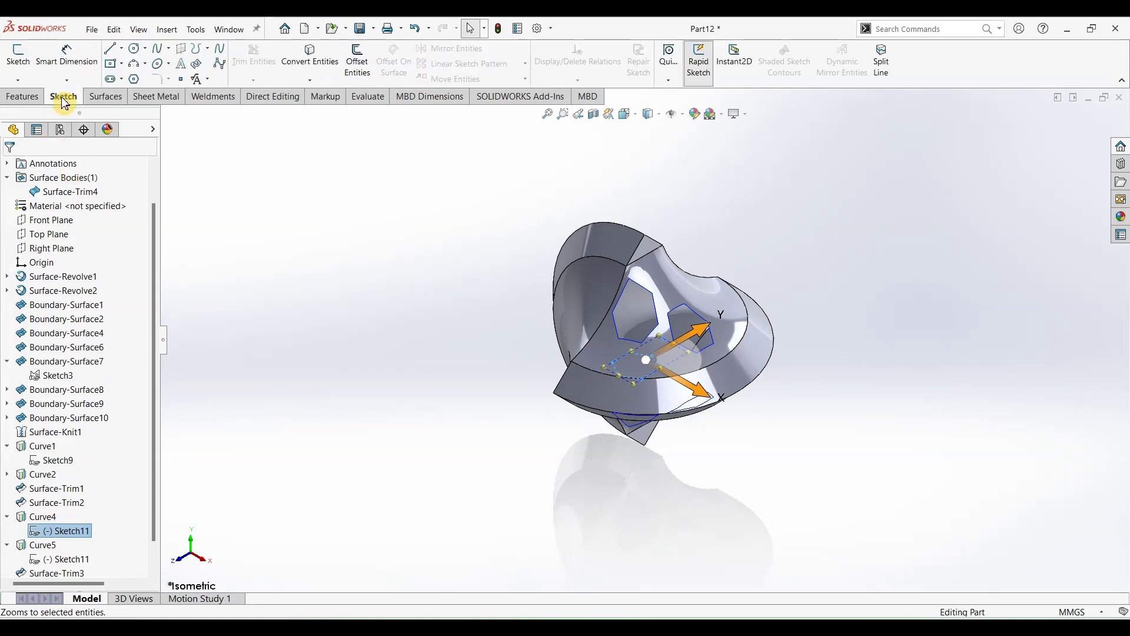
pyautogui.click(65, 250)
pyautogui.click(48, 233)
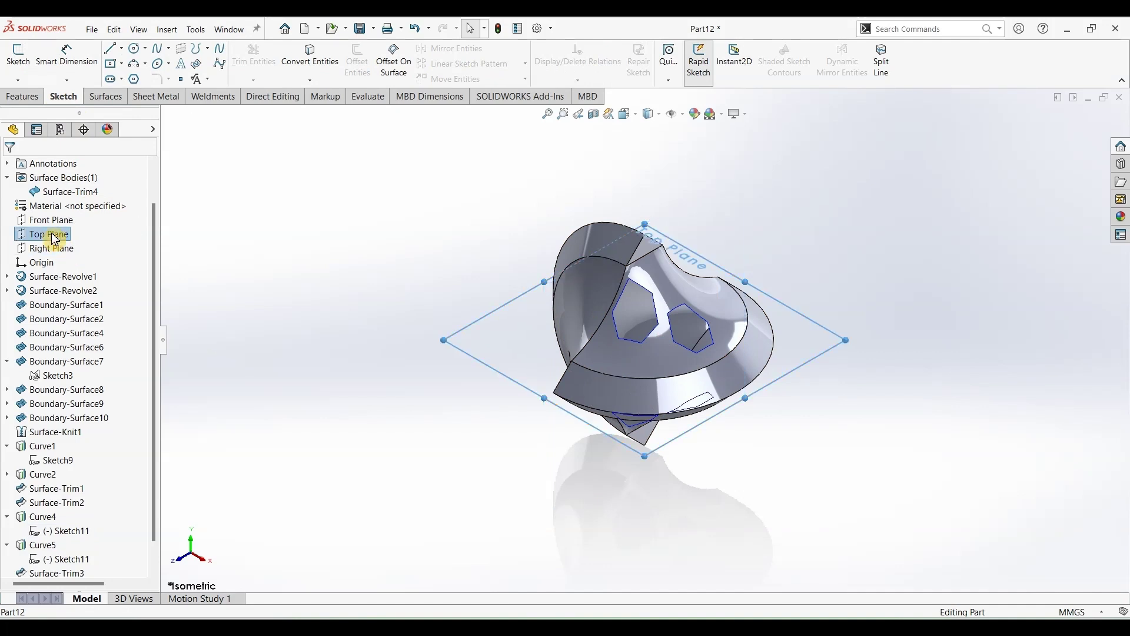
pyautogui.click(18, 54)
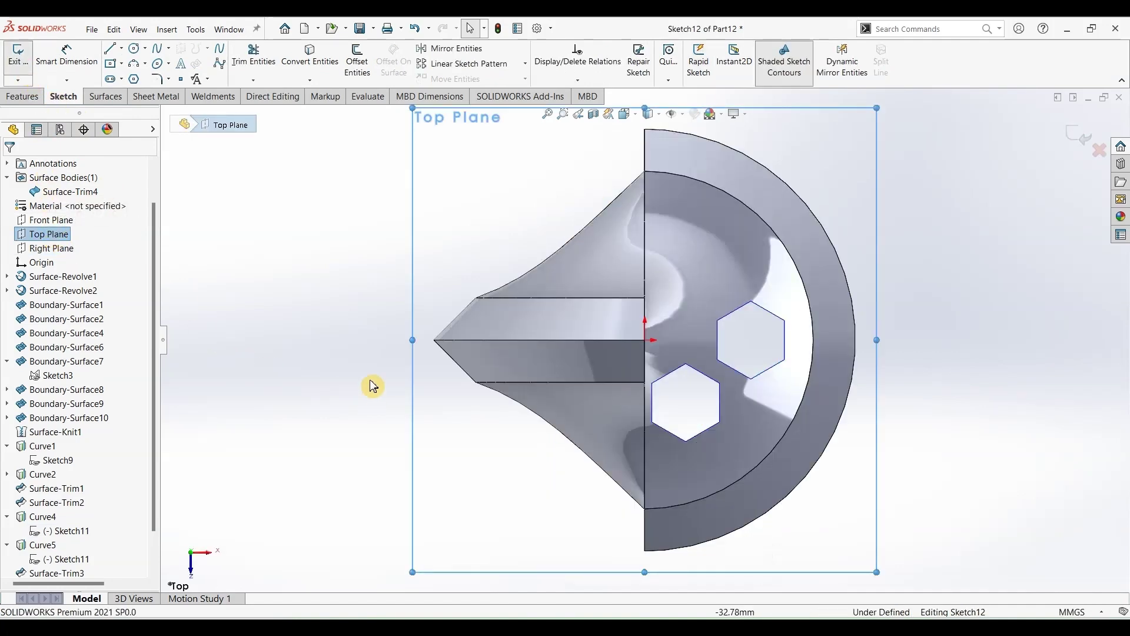
# - Convert the six edges of the original hexagonal opening, the one centred on the horizontal axis, into sketch lines
pyautogui.click(310, 56)
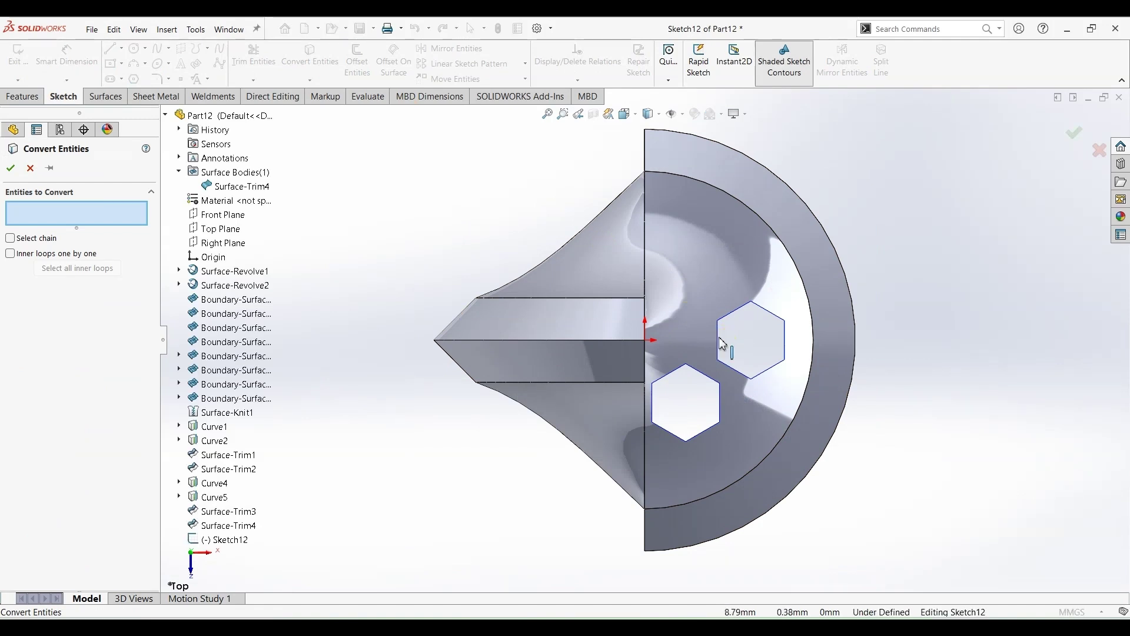
pyautogui.click(721, 345)
pyautogui.click(737, 317)
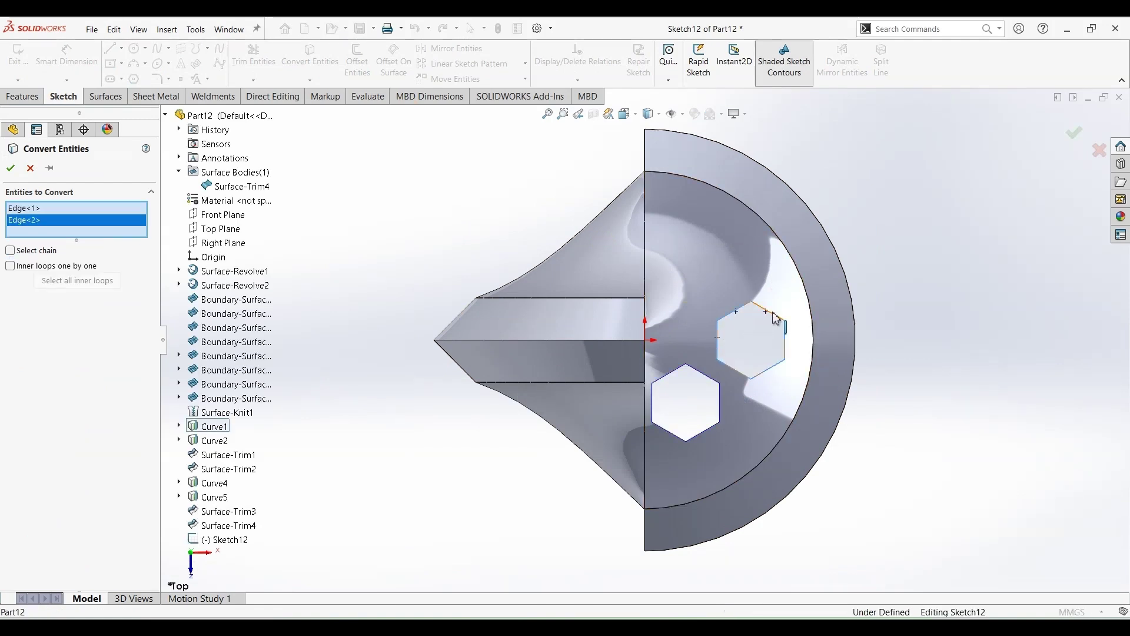
pyautogui.click(785, 338)
pyautogui.click(777, 361)
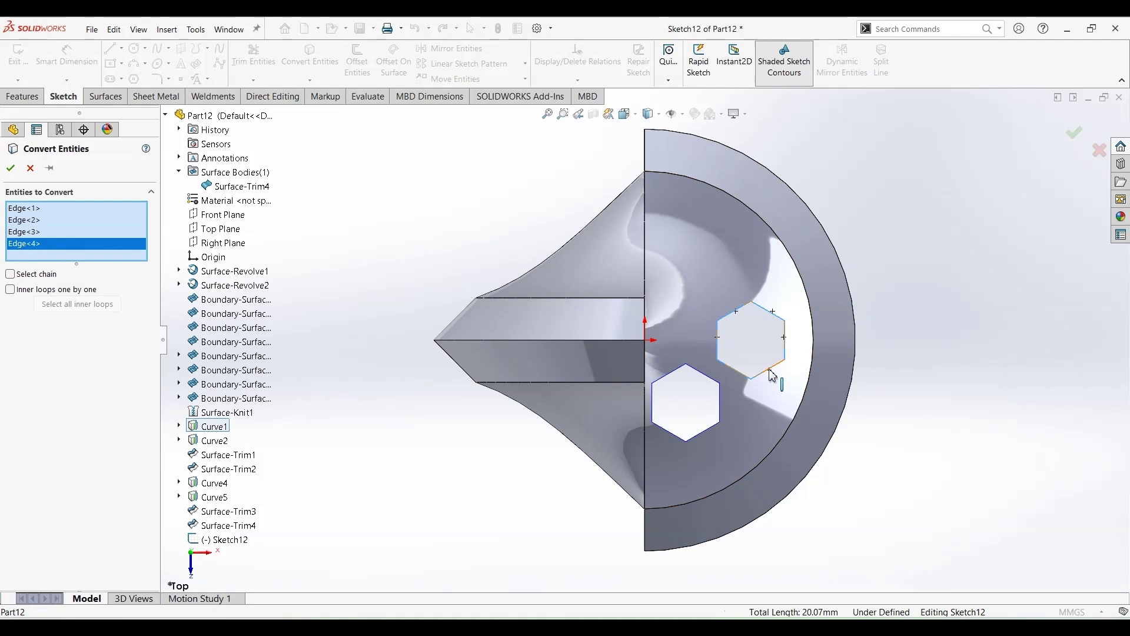
pyautogui.click(745, 377)
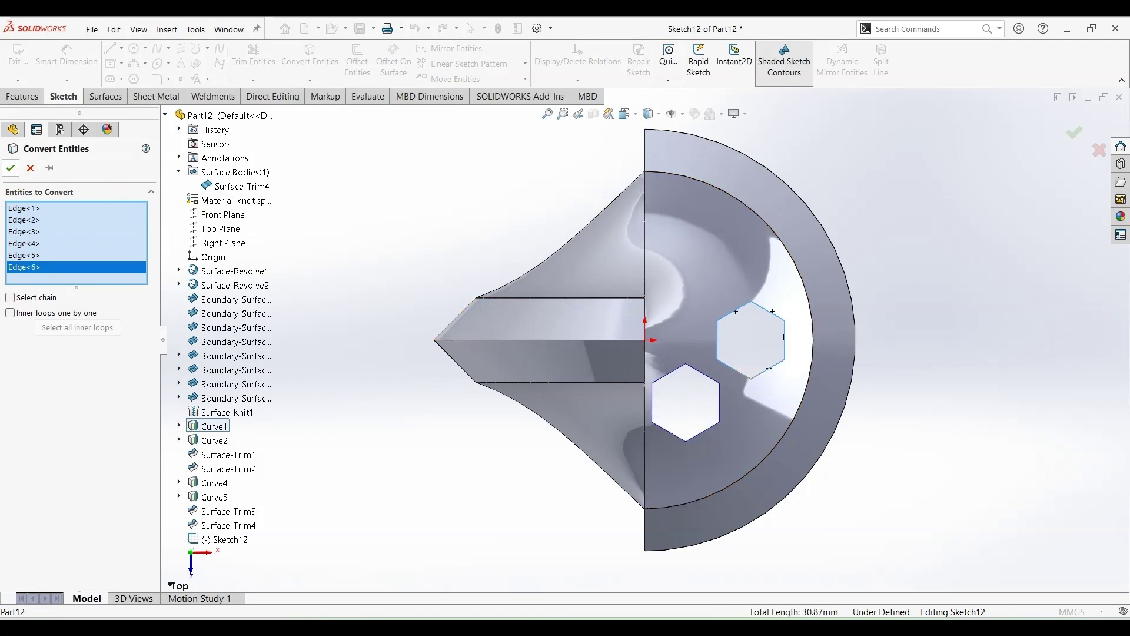
pyautogui.click(10, 168)
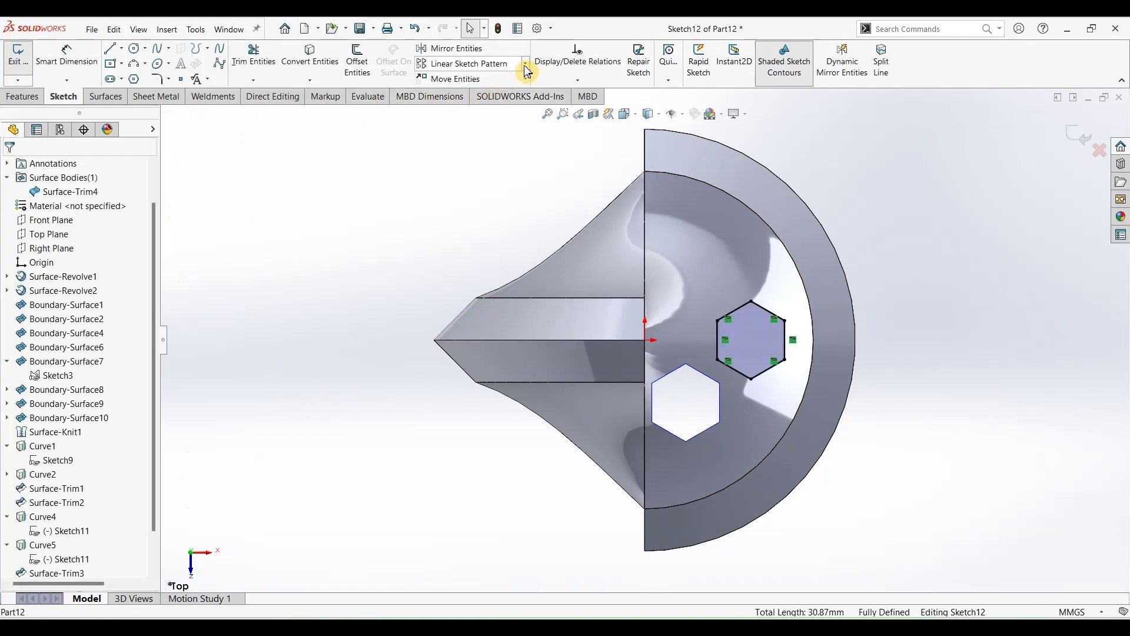
# - Circular-pattern the six hexagon lines about the origin with 2 instances and a -55° spacing
pyautogui.click(525, 63)
pyautogui.click(472, 94)
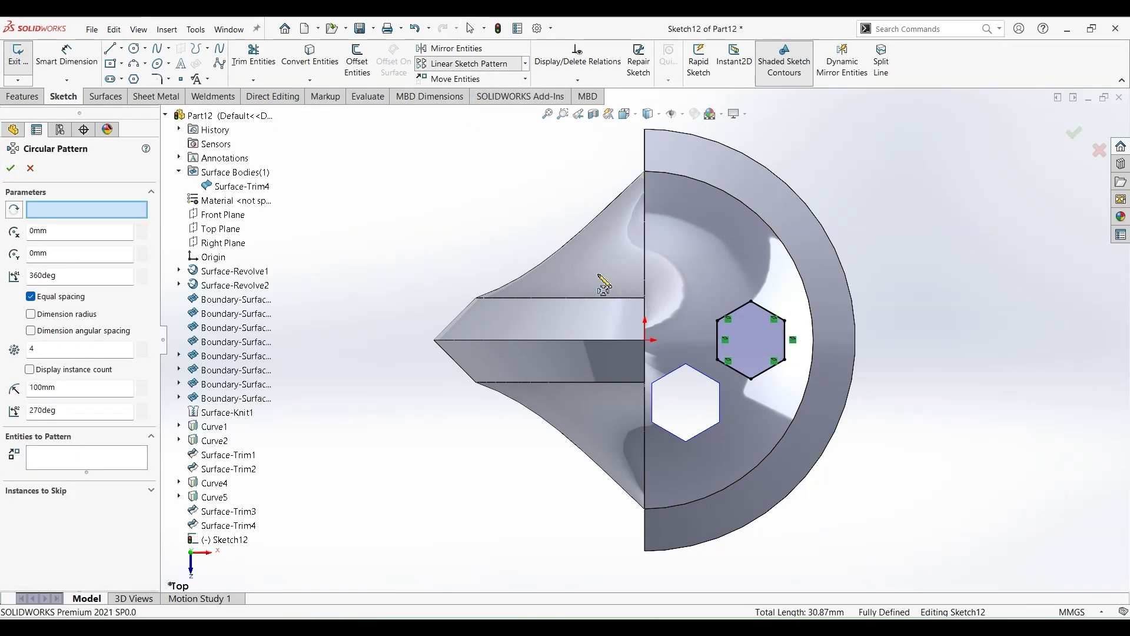
pyautogui.click(125, 459)
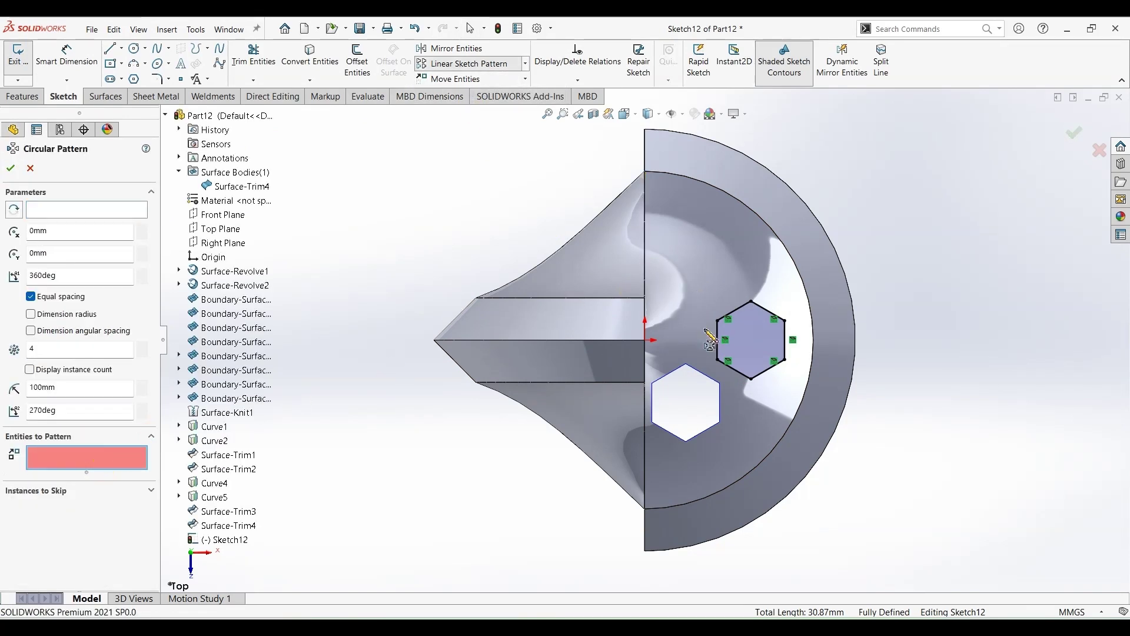
pyautogui.click(719, 336)
pyautogui.click(745, 311)
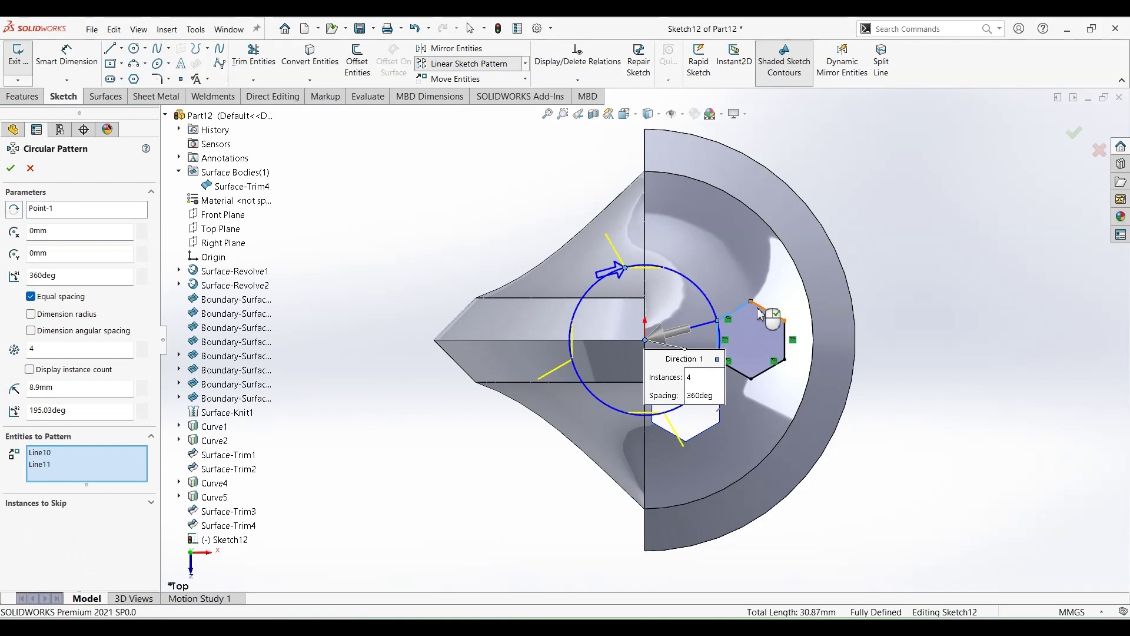
pyautogui.click(778, 332)
pyautogui.click(786, 345)
pyautogui.click(758, 373)
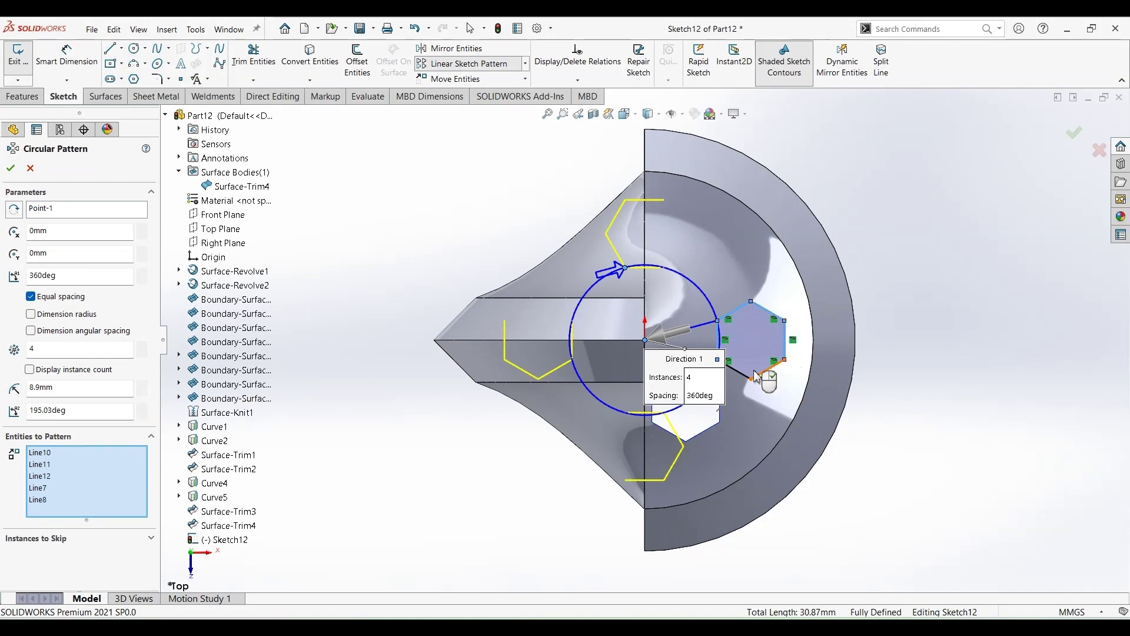
pyautogui.click(742, 378)
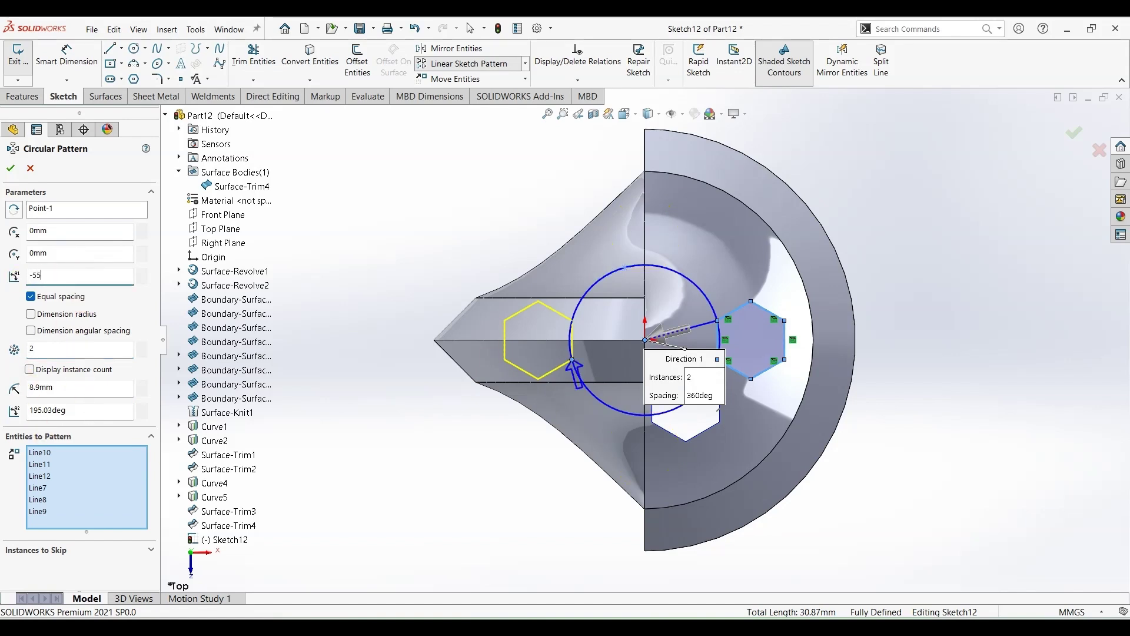
pyautogui.press('Return')
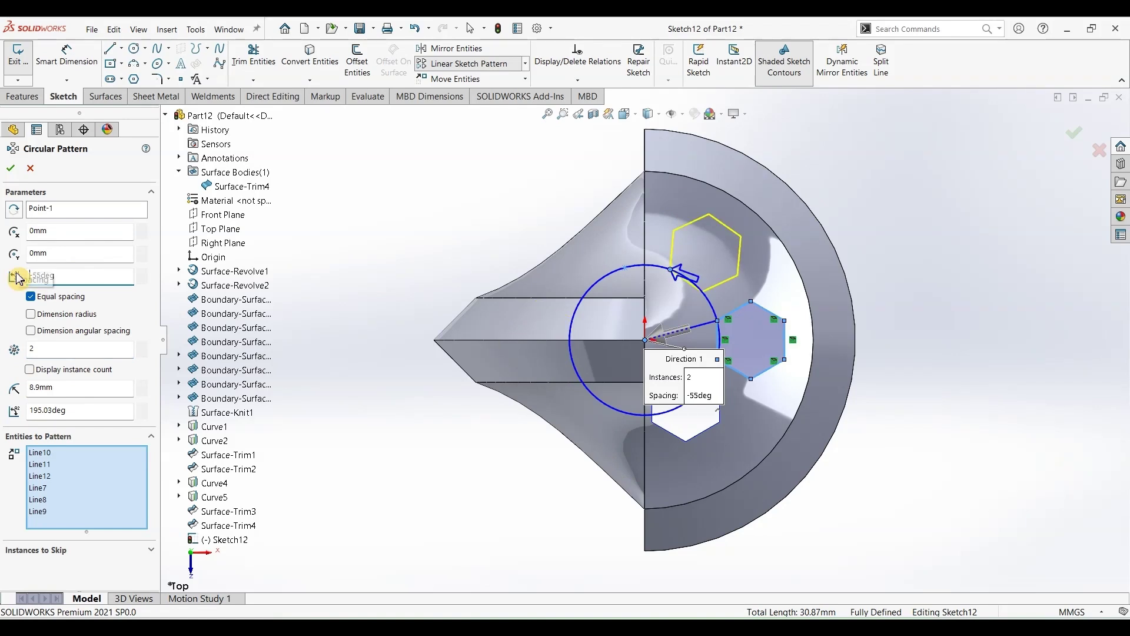
pyautogui.click(12, 173)
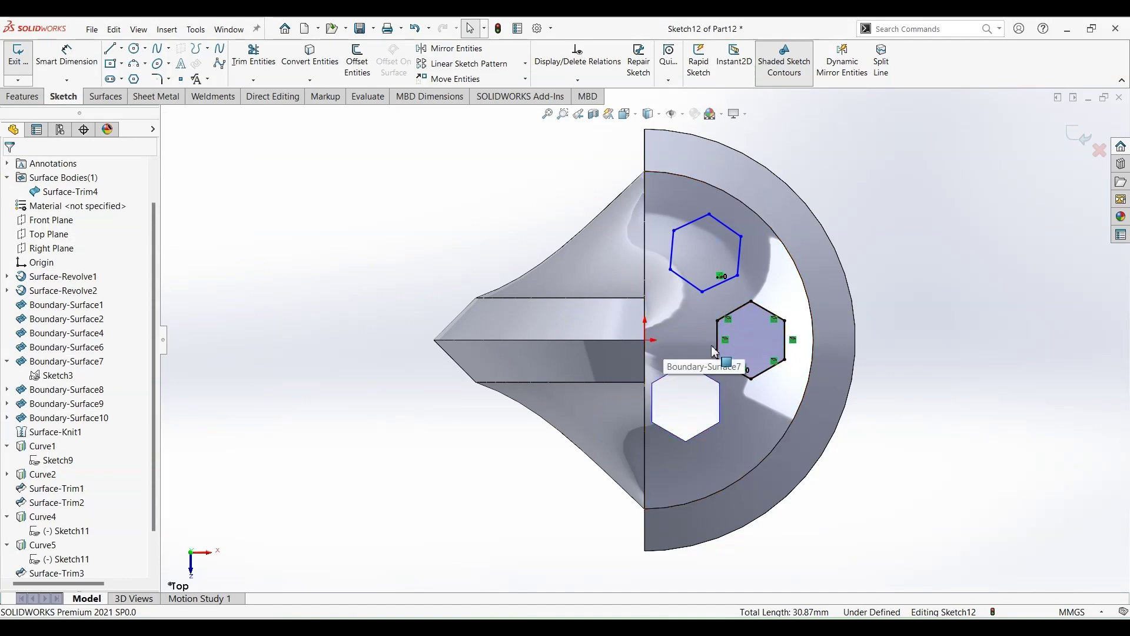
pyautogui.press('Escape')
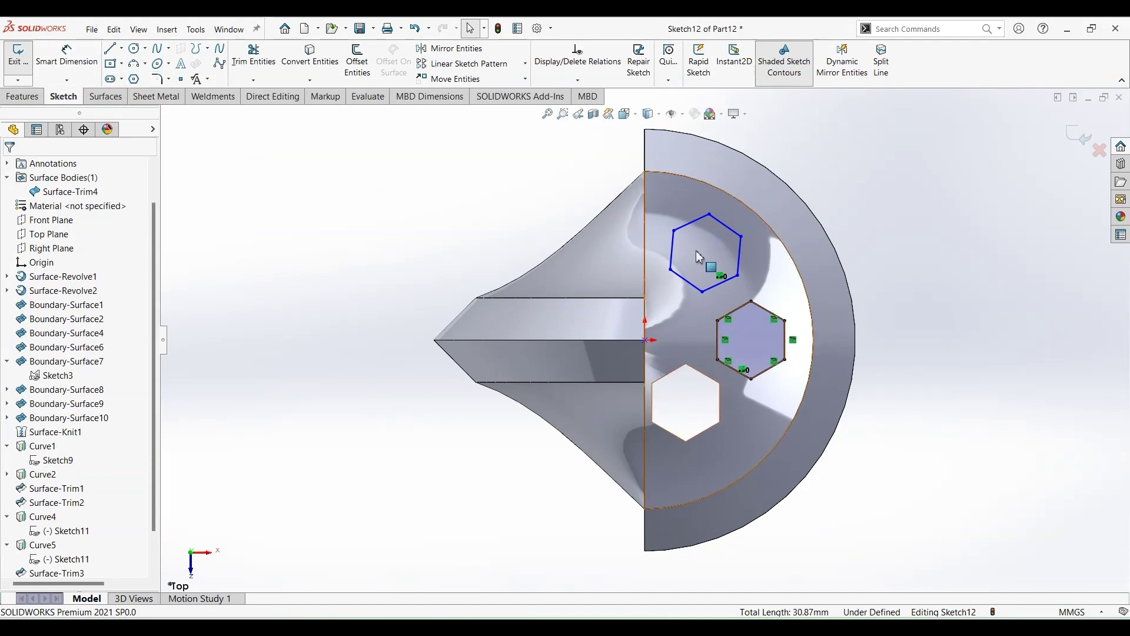
# - Add a vertical relation between the opposite upper and lower vertices of the patterned hexagon
pyautogui.click(703, 292)
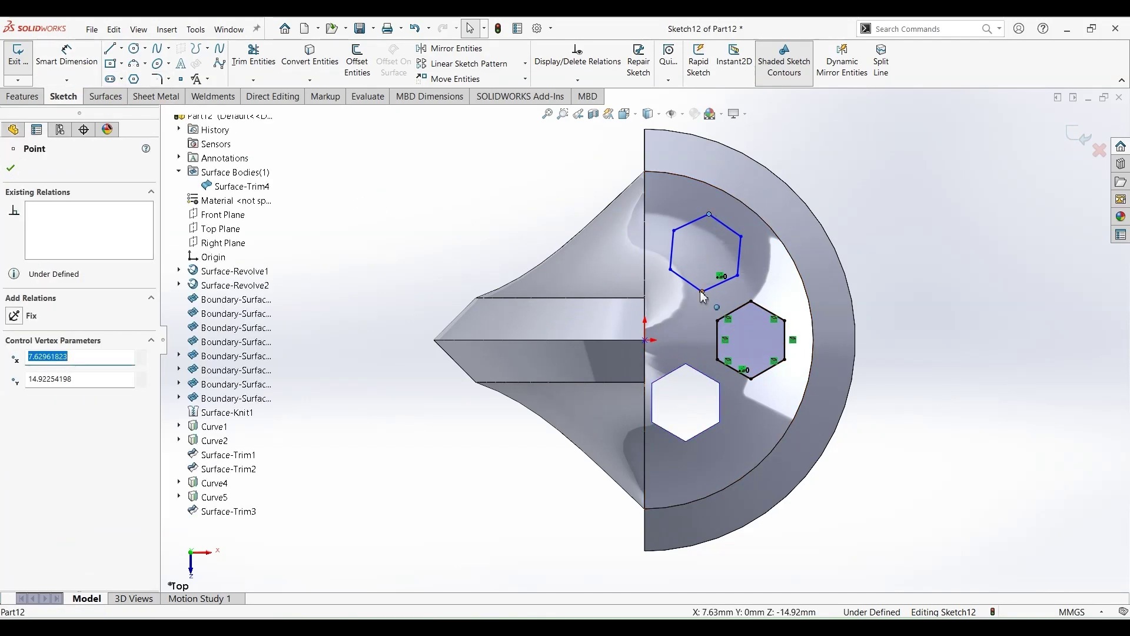
pyautogui.keyDown('ctrl'); pyautogui.click(737, 274); pyautogui.keyUp('ctrl')
pyautogui.click(764, 246)
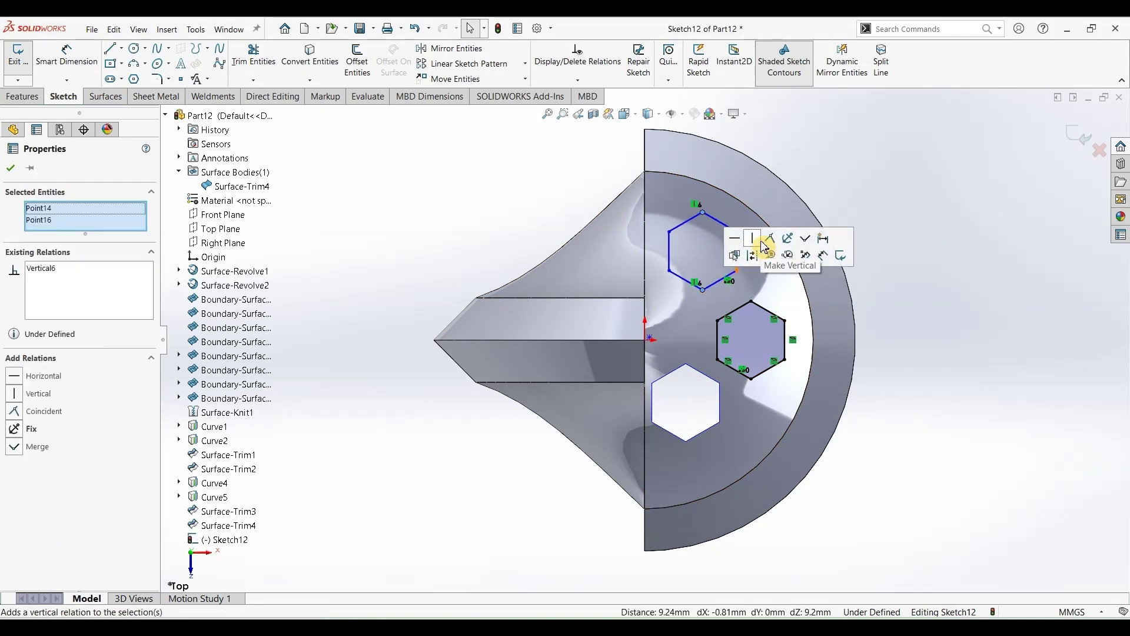
pyautogui.click(934, 162)
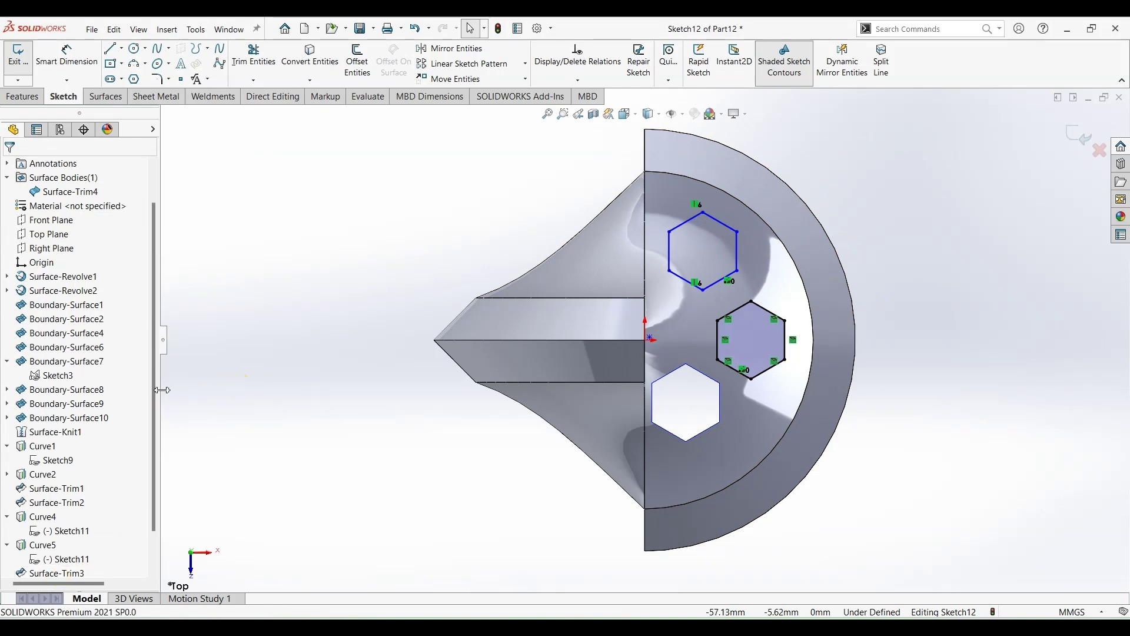
# - Delete all six lines of the patterned upper hexagon from the sketch, keeping the converted hexagon lines
pyautogui.scroll(-1, 158, 444)
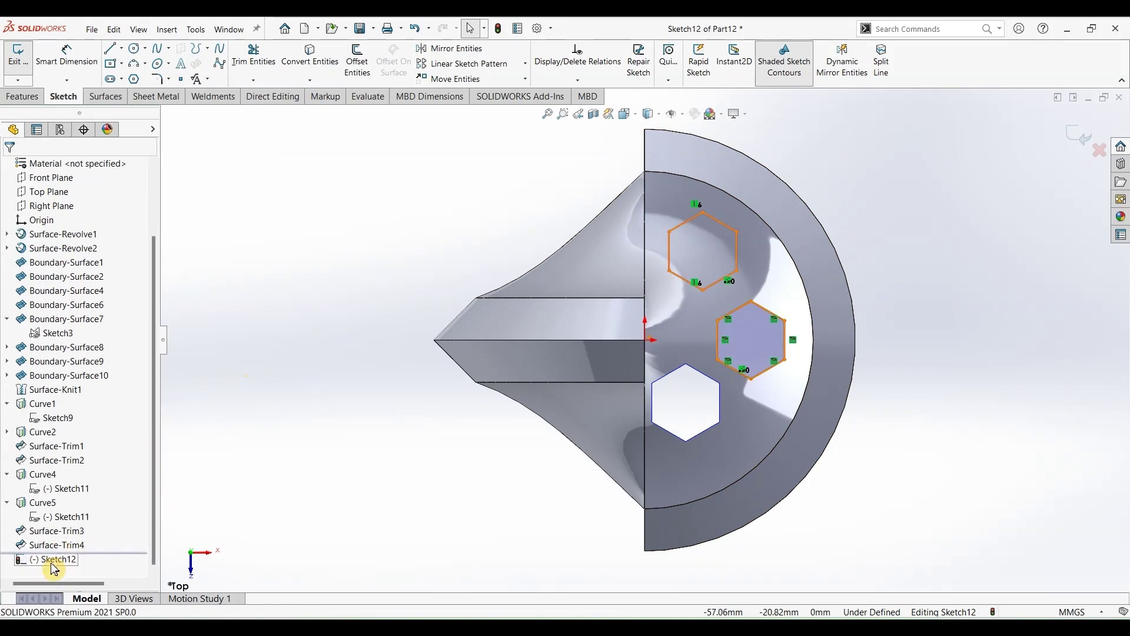
pyautogui.click(739, 256)
pyautogui.press('Delete')
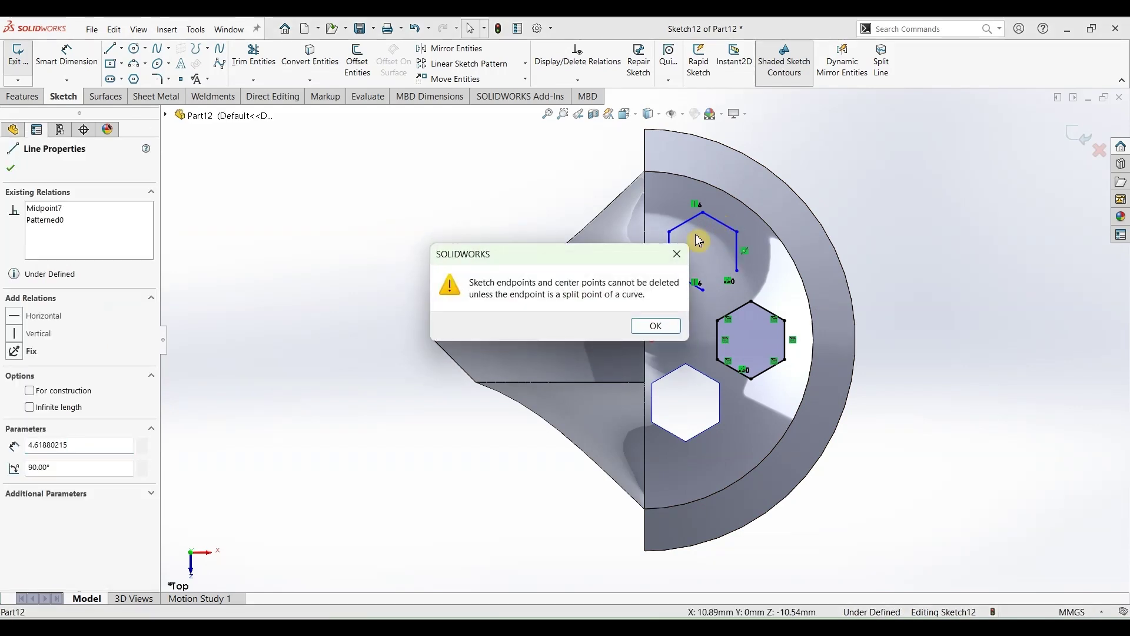
pyautogui.click(657, 327)
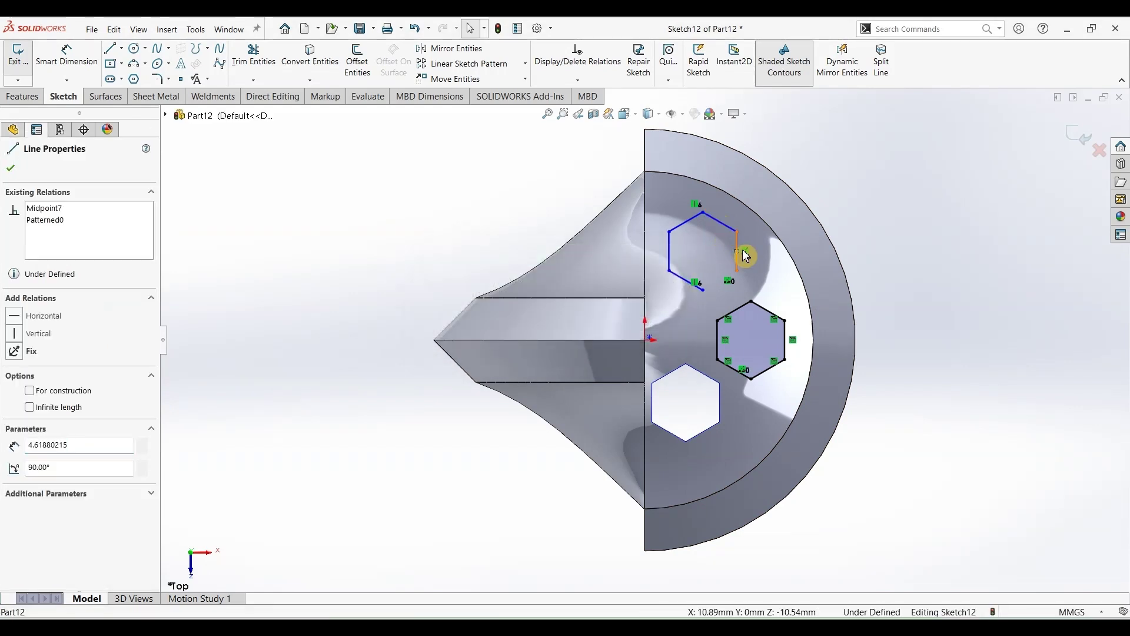
pyautogui.press('Delete')
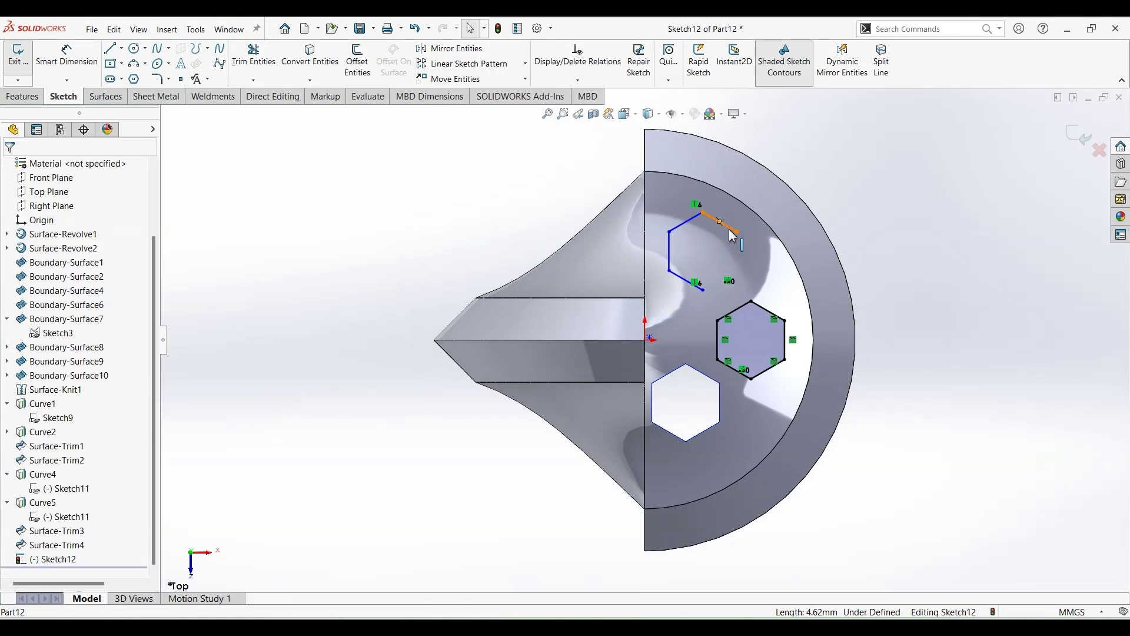
pyautogui.click(698, 224)
pyautogui.press('Delete')
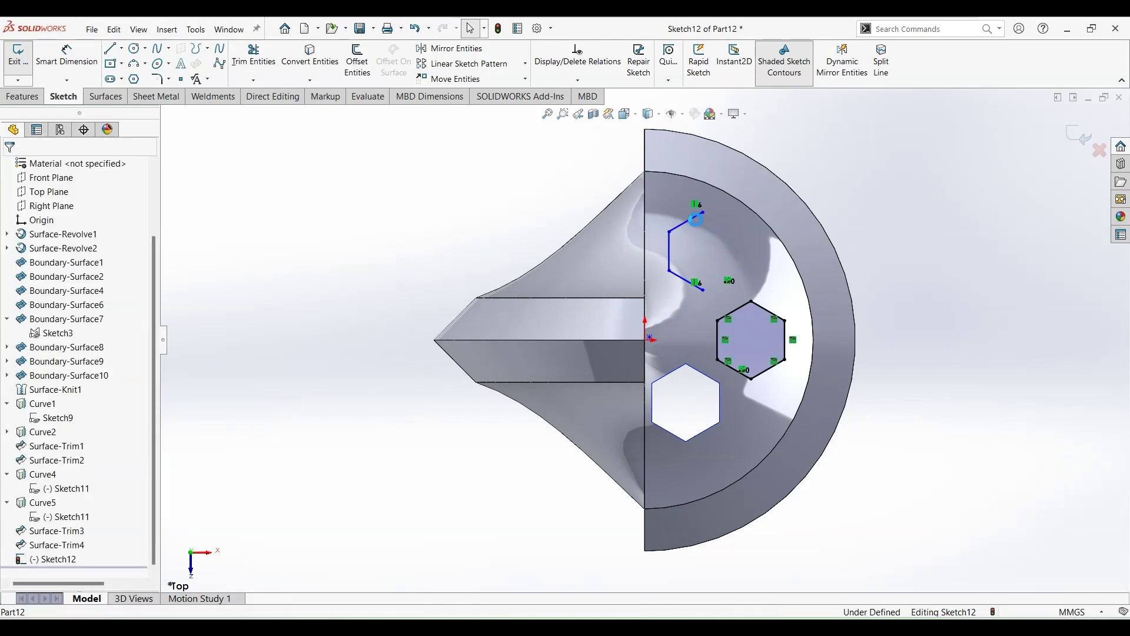
pyautogui.click(688, 222)
pyautogui.press('Delete')
pyautogui.click(670, 248)
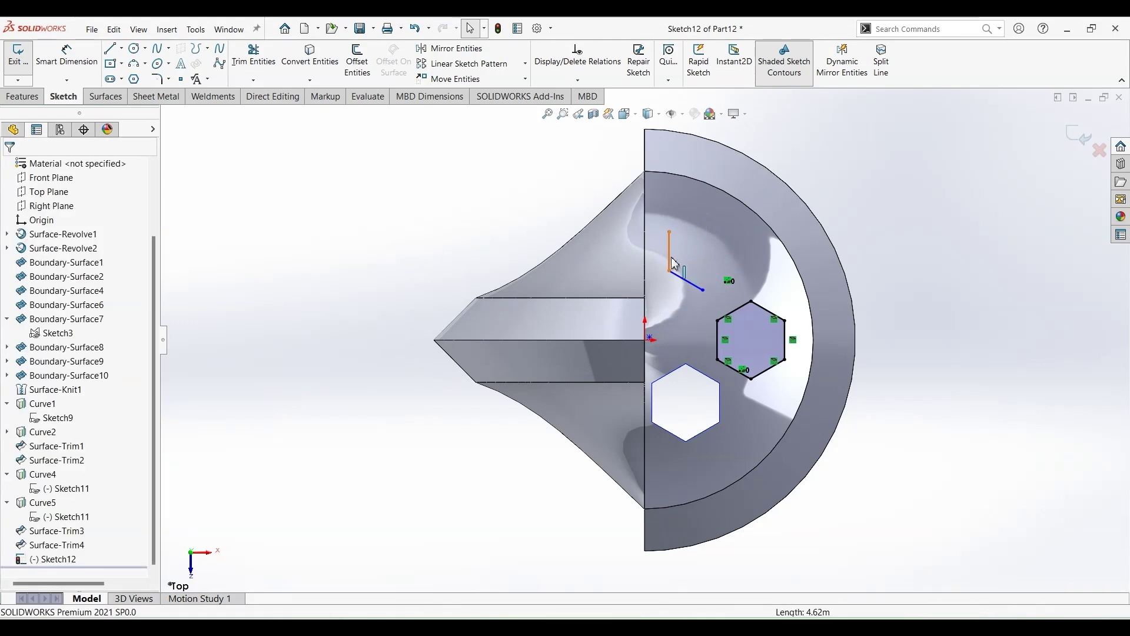
pyautogui.press('Delete')
pyautogui.click(677, 282)
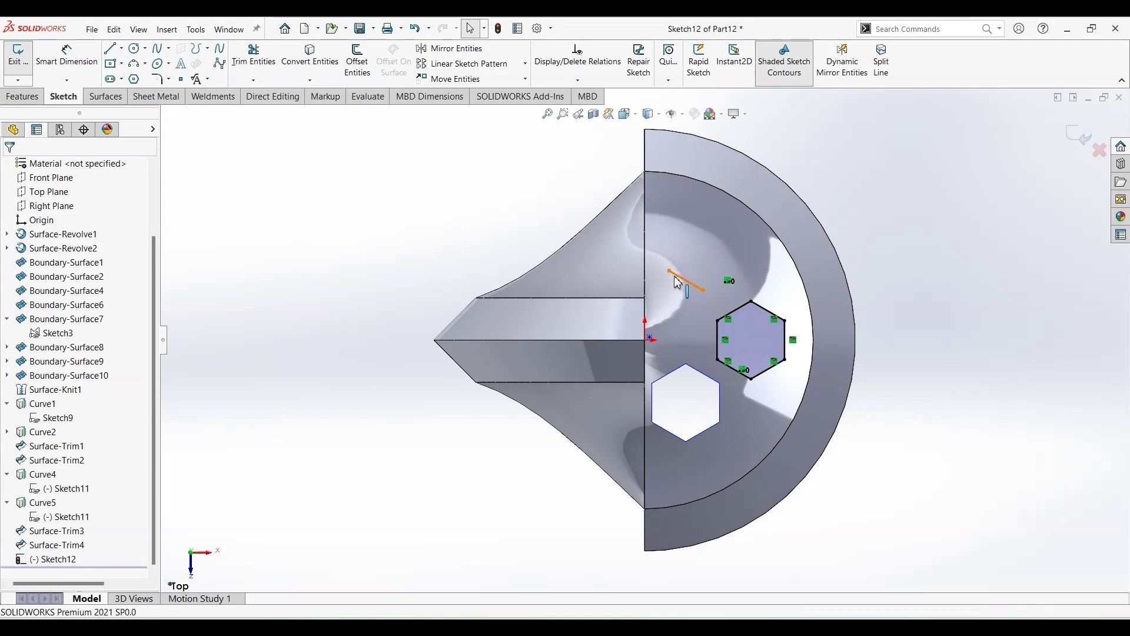
pyautogui.press('Delete')
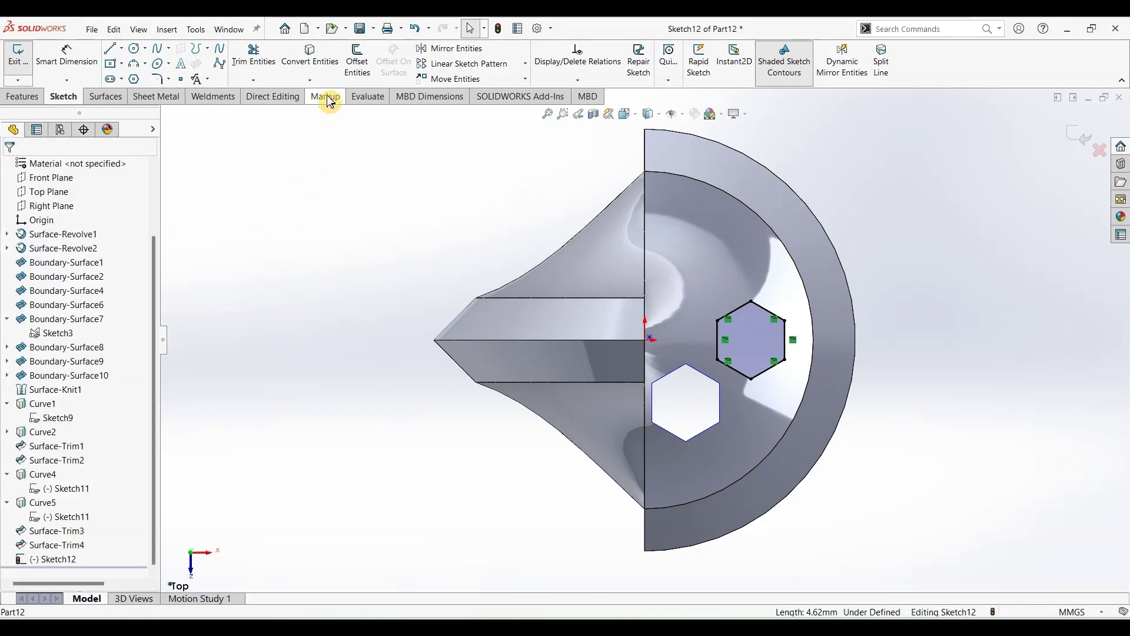
# - Circular-pattern the six converted hexagon lines about the origin with 2 instances and a -60° spacing
pyautogui.click(527, 66)
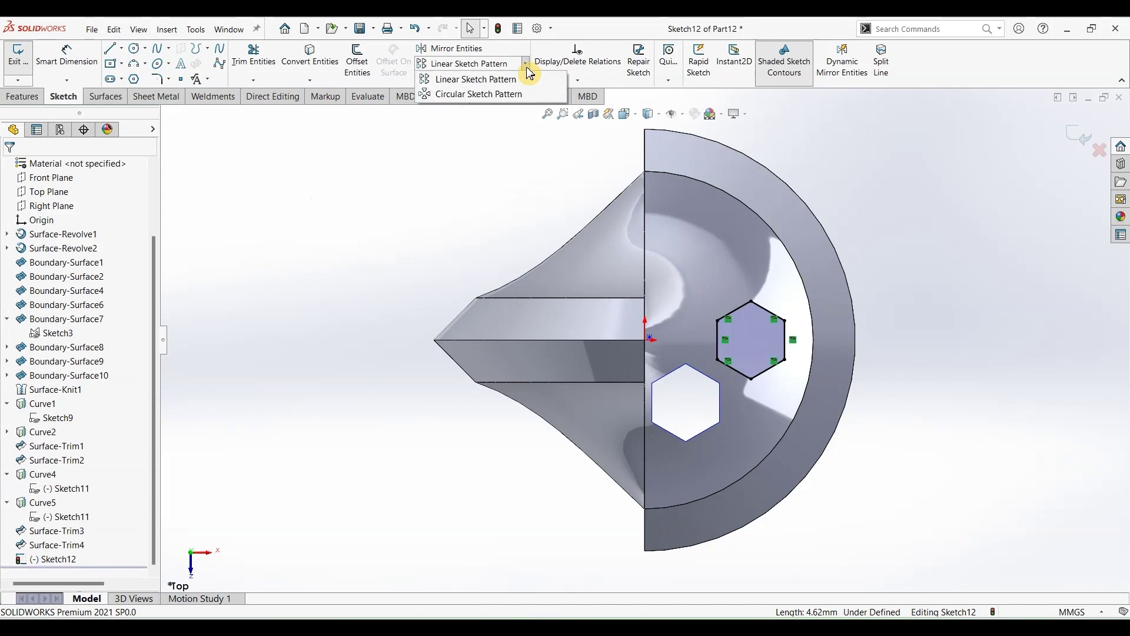
pyautogui.click(477, 94)
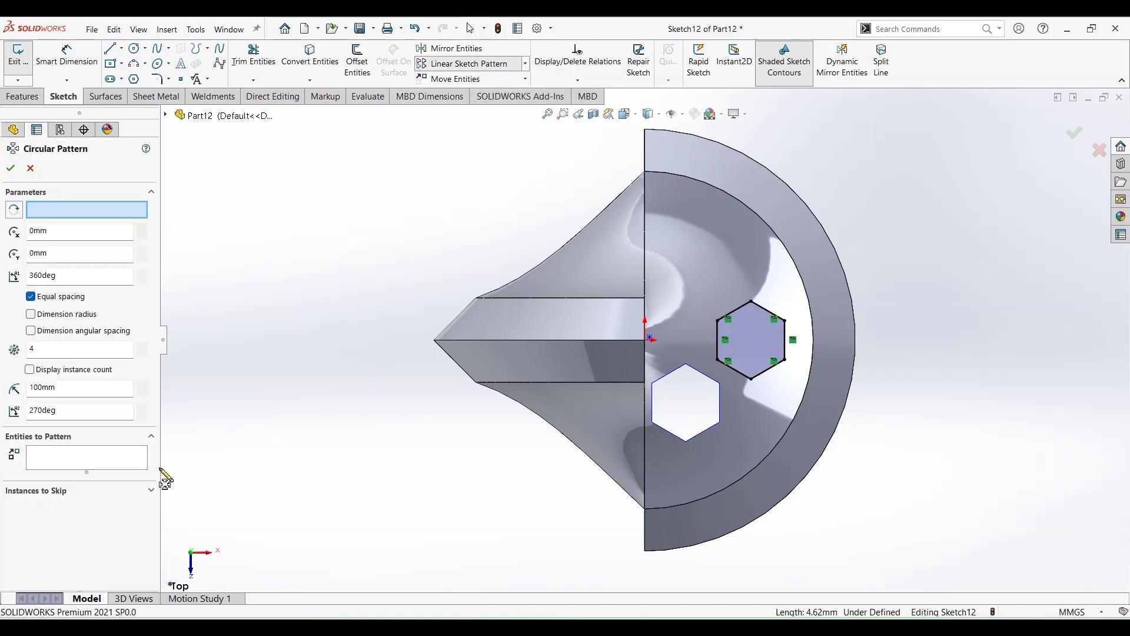
pyautogui.click(71, 463)
pyautogui.click(721, 341)
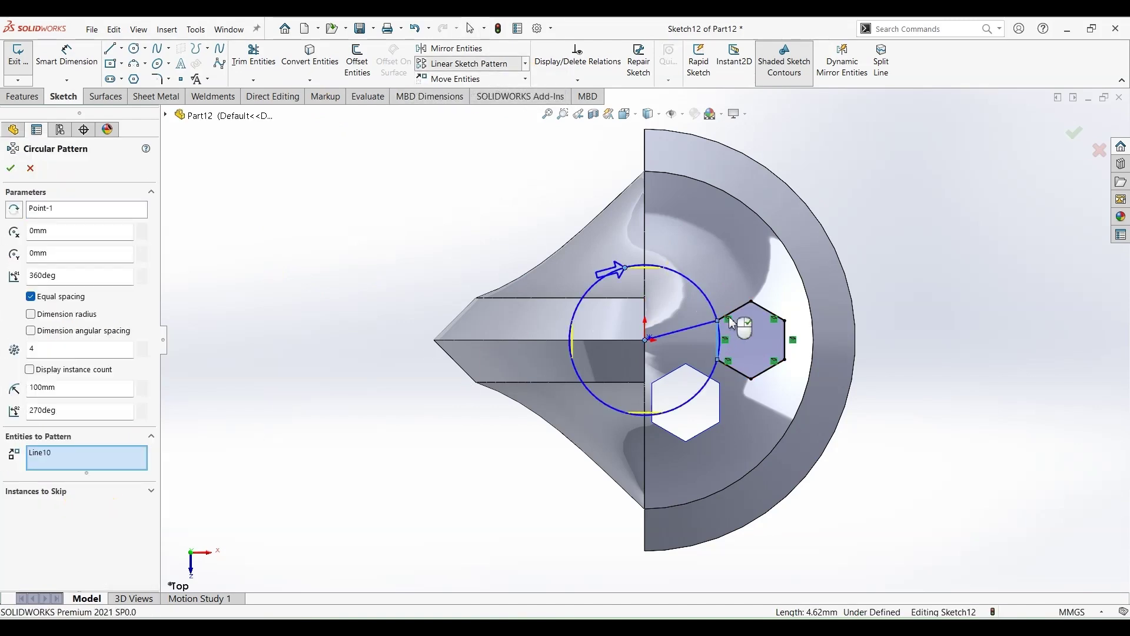
pyautogui.click(736, 310)
pyautogui.click(772, 312)
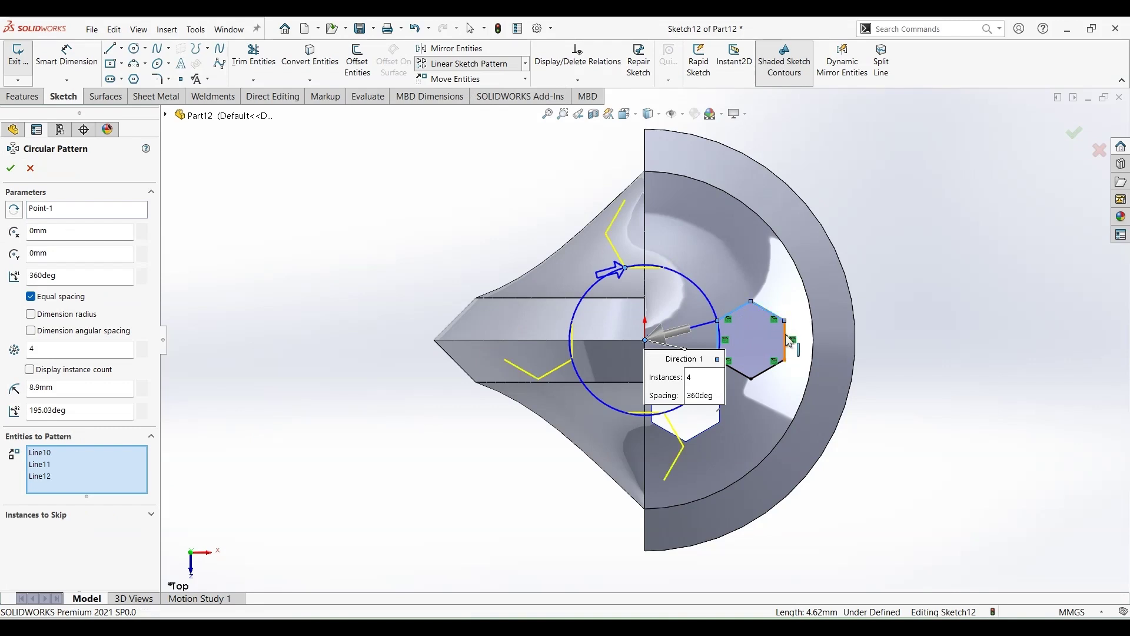
pyautogui.click(786, 341)
pyautogui.click(768, 371)
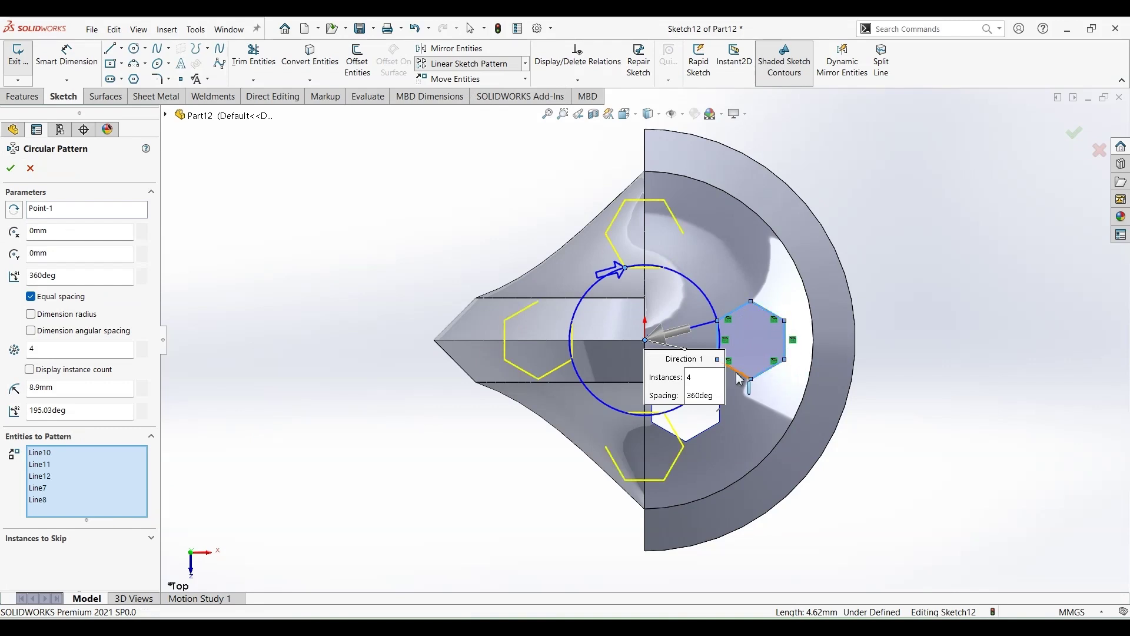
pyautogui.click(738, 373)
pyautogui.write('2')
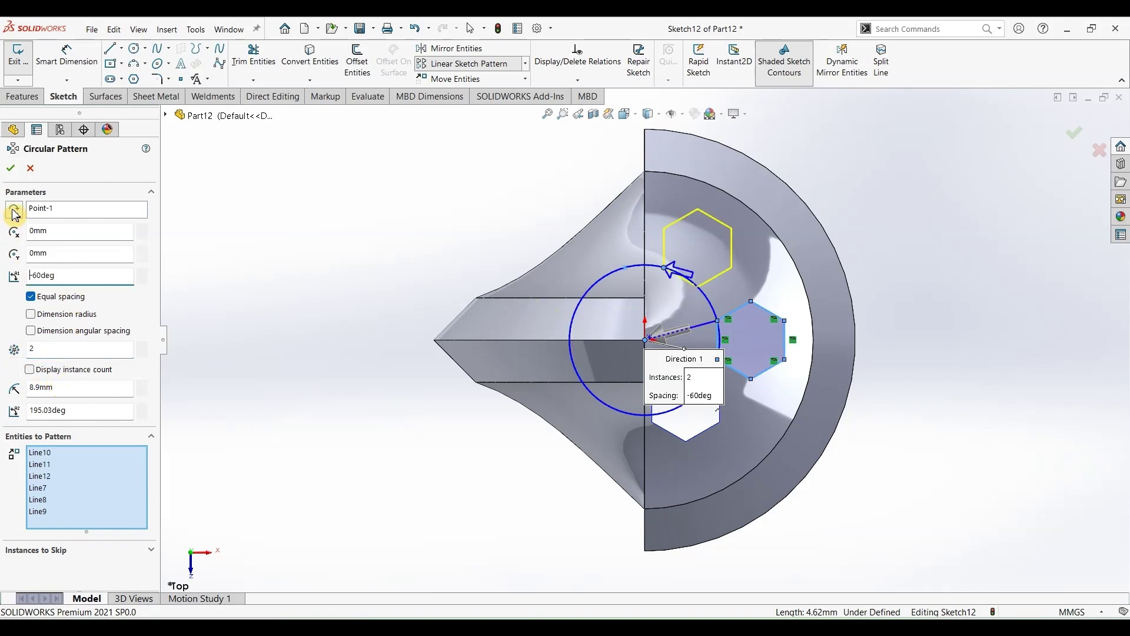
pyautogui.press('Return')
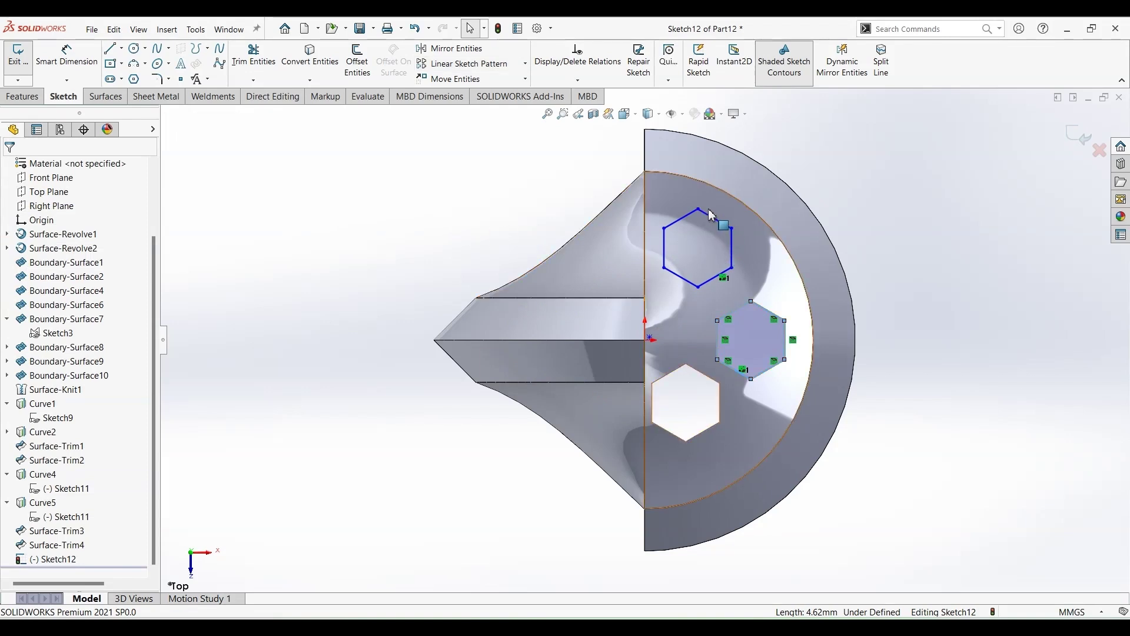
# - Add a vertical relation between the top and bottom vertices of the newly patterned hexagon
pyautogui.click(700, 210)
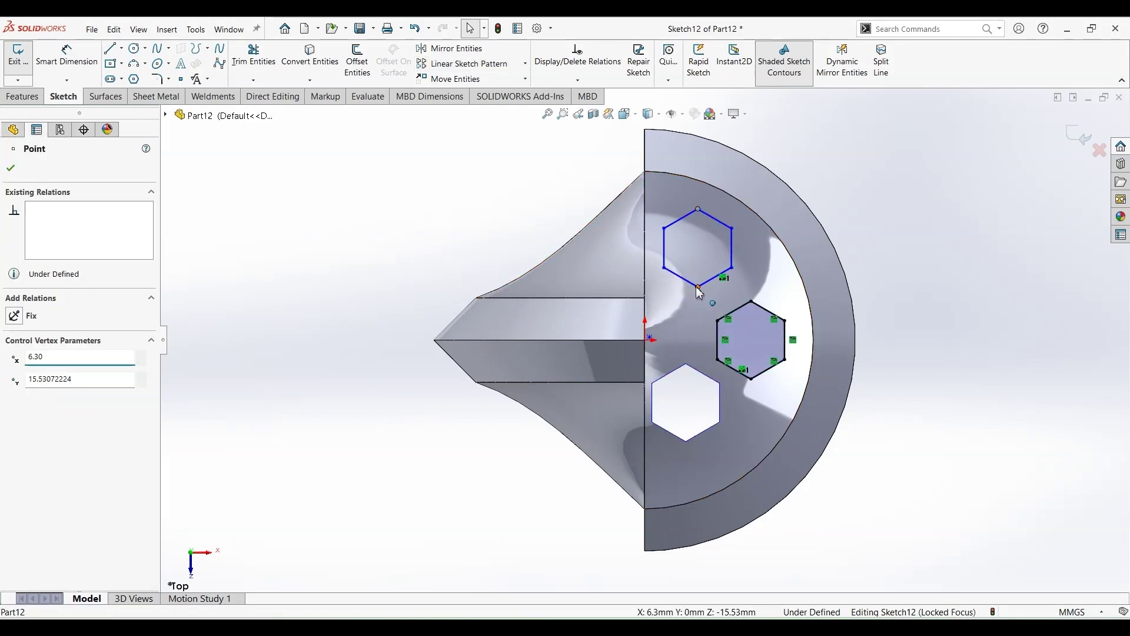
pyautogui.keyDown('ctrl'); pyautogui.click(698, 288); pyautogui.keyUp('ctrl')
pyautogui.click(746, 234)
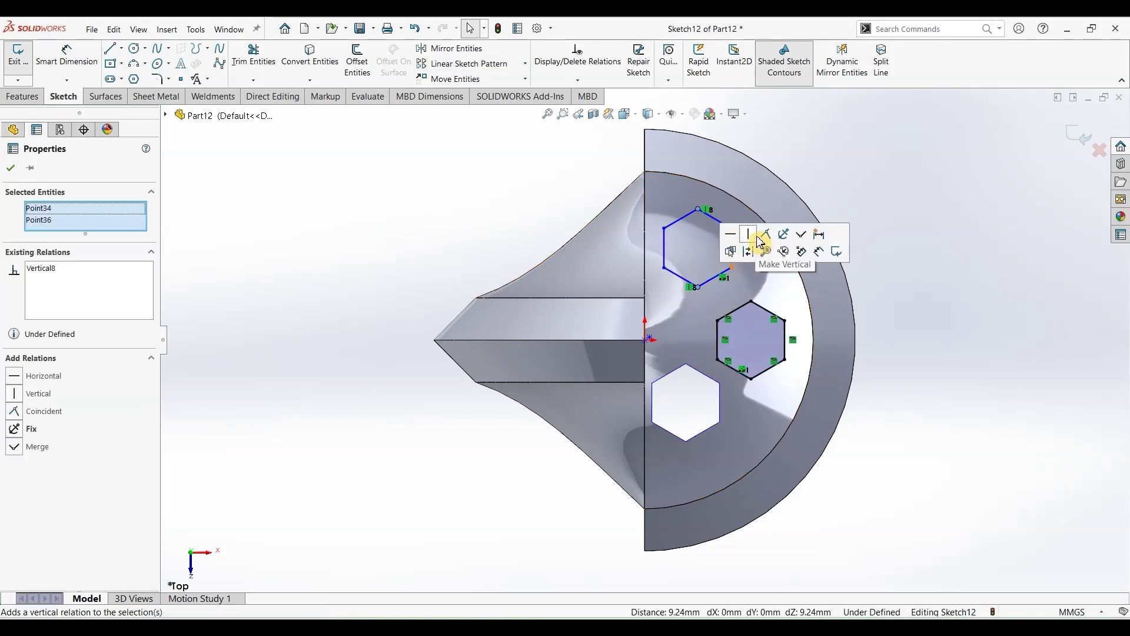
pyautogui.click(412, 142)
# - Power-trim away the converted lines of the original hexagon and exit the sketch
pyautogui.click(254, 56)
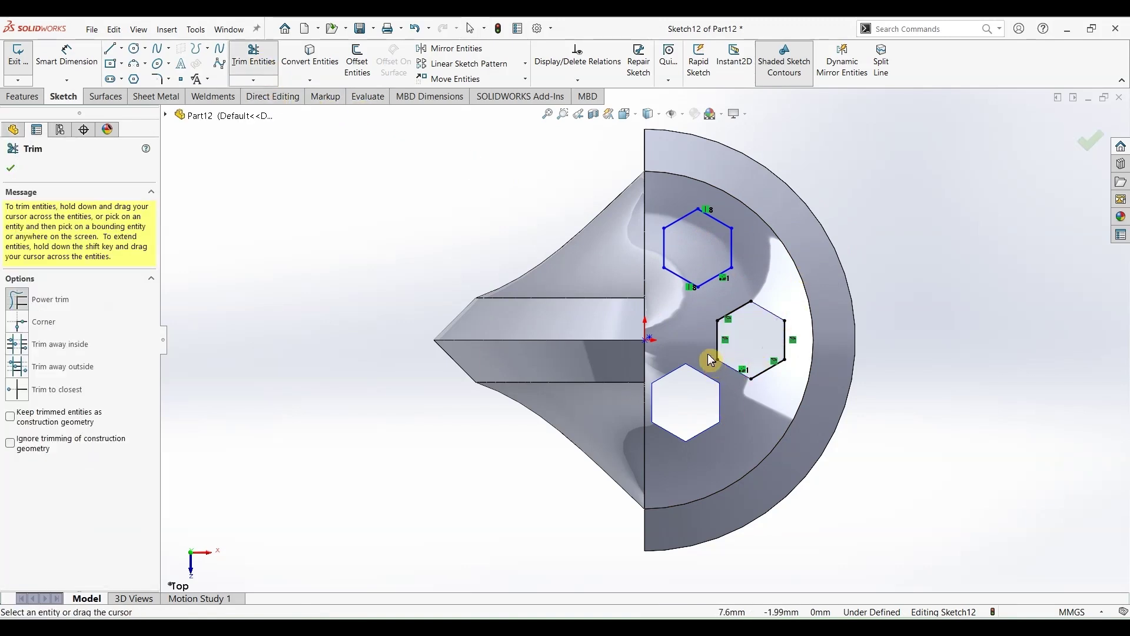
pyautogui.moveTo(710, 361)
pyautogui.mouseDown()
pyautogui.moveTo(835, 354)
pyautogui.moveTo(732, 310)
pyautogui.moveTo(785, 383)
pyautogui.moveTo(770, 302)
pyautogui.mouseUp()
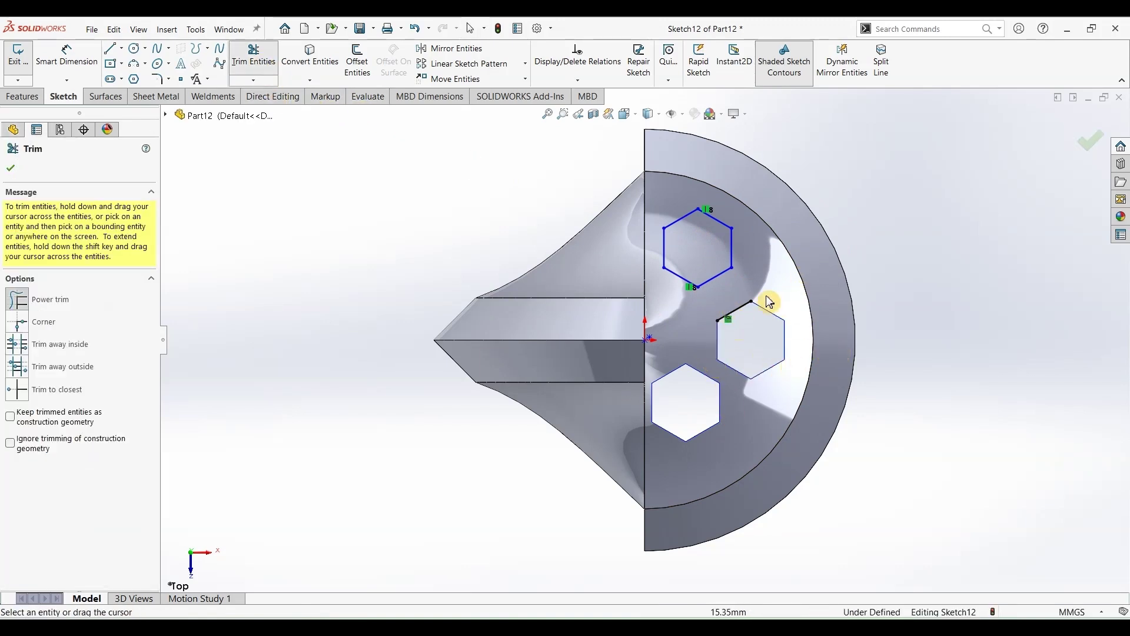
pyautogui.click(1089, 141)
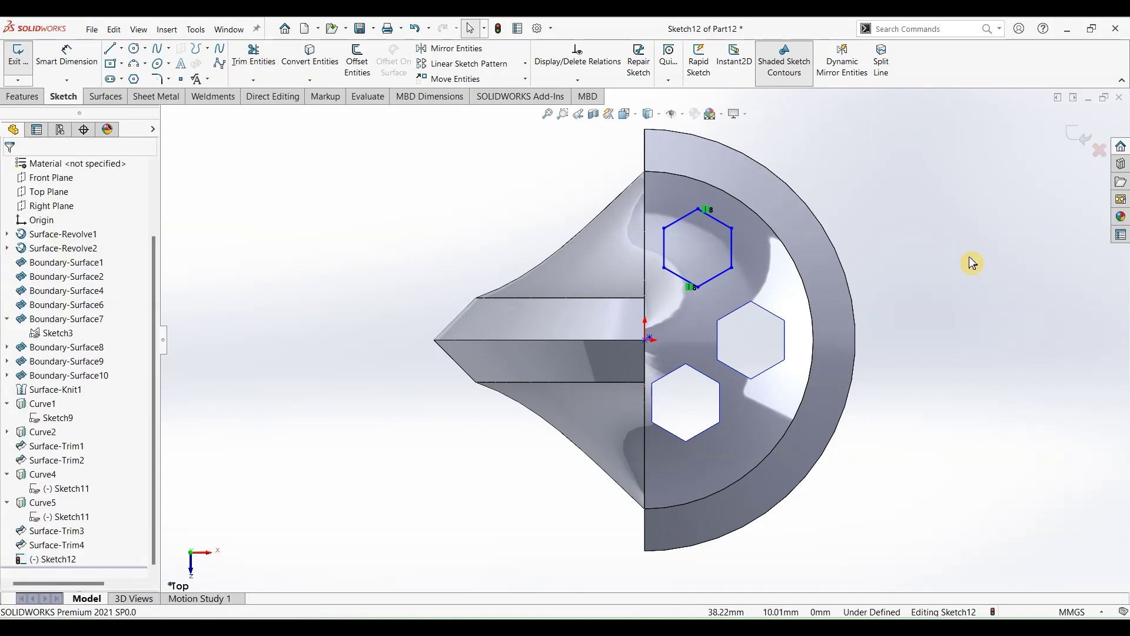
pyautogui.click(1082, 134)
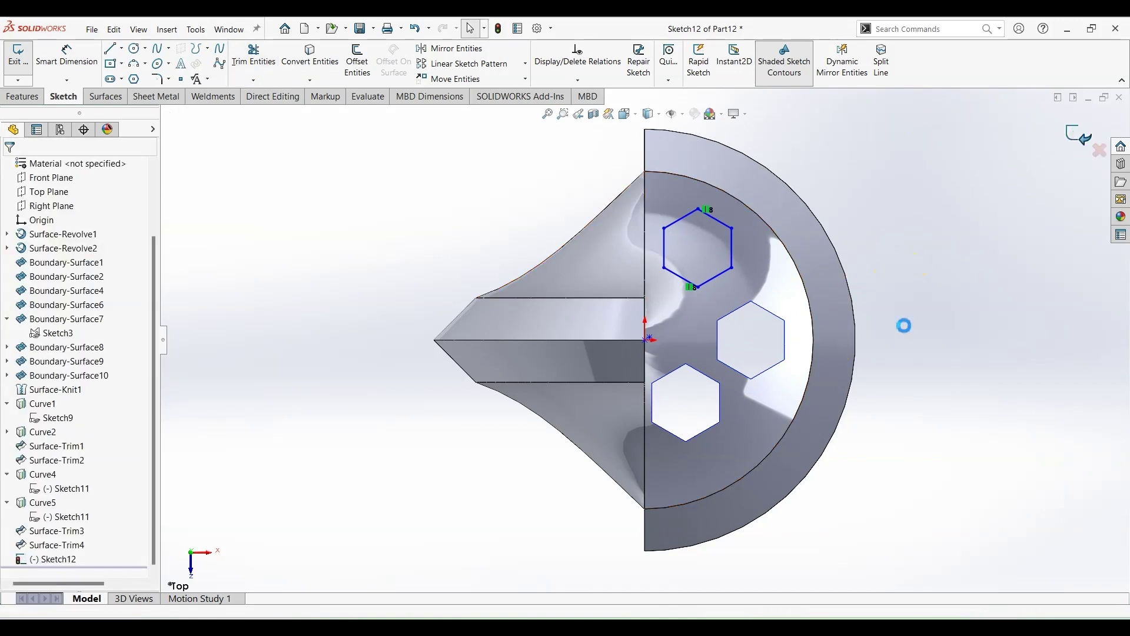
# - Project the new hexagon sketch onto the upper curved face as a sketch-on-faces projected curve
pyautogui.click(31, 97)
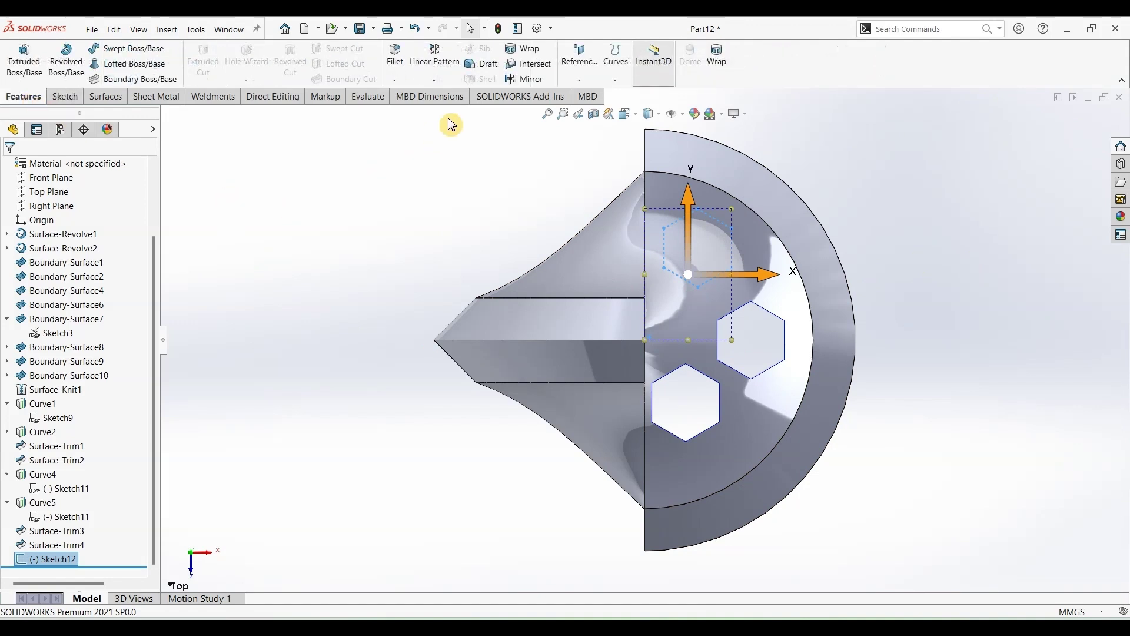
pyautogui.click(616, 59)
pyautogui.click(624, 116)
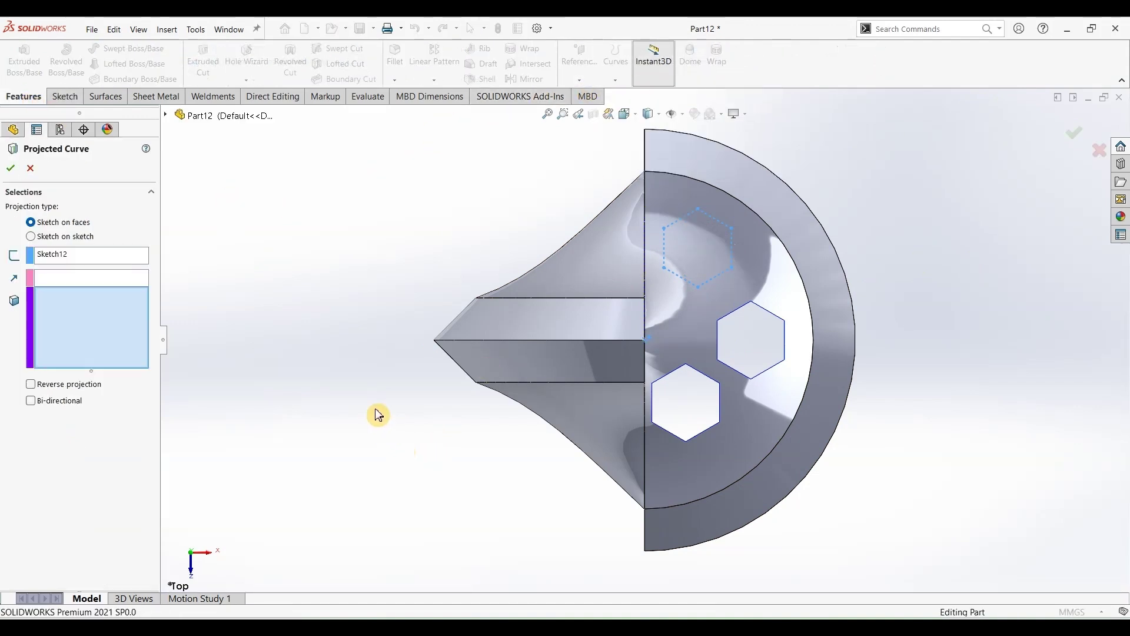
pyautogui.moveTo(361, 353); pyautogui.dragTo(682, 252, button='middle')
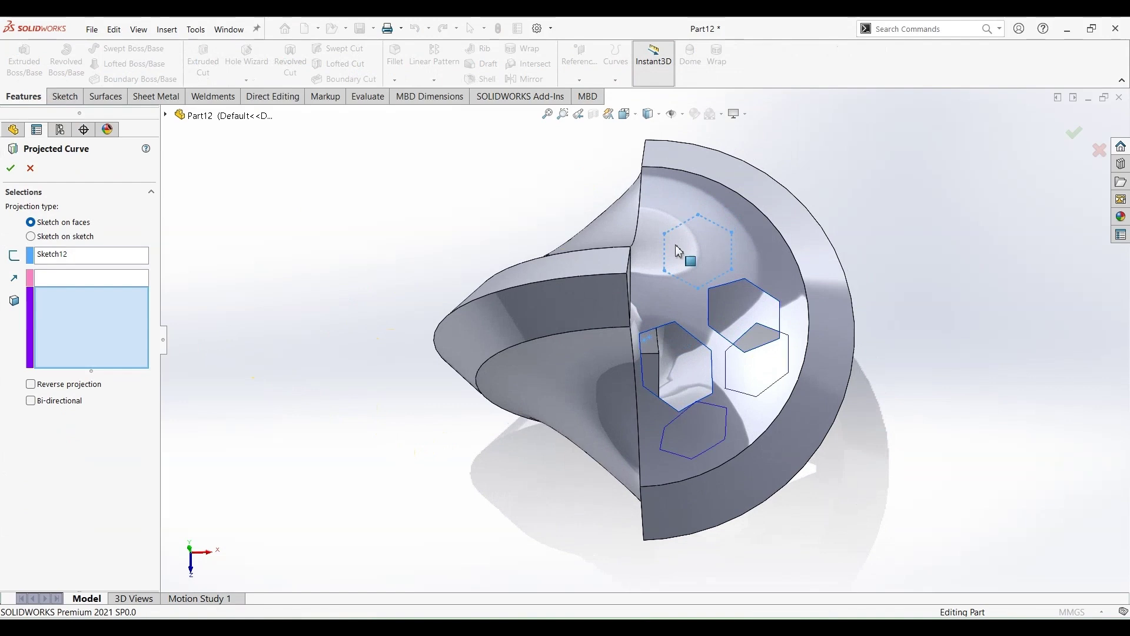
pyautogui.click(713, 216)
pyautogui.click(13, 171)
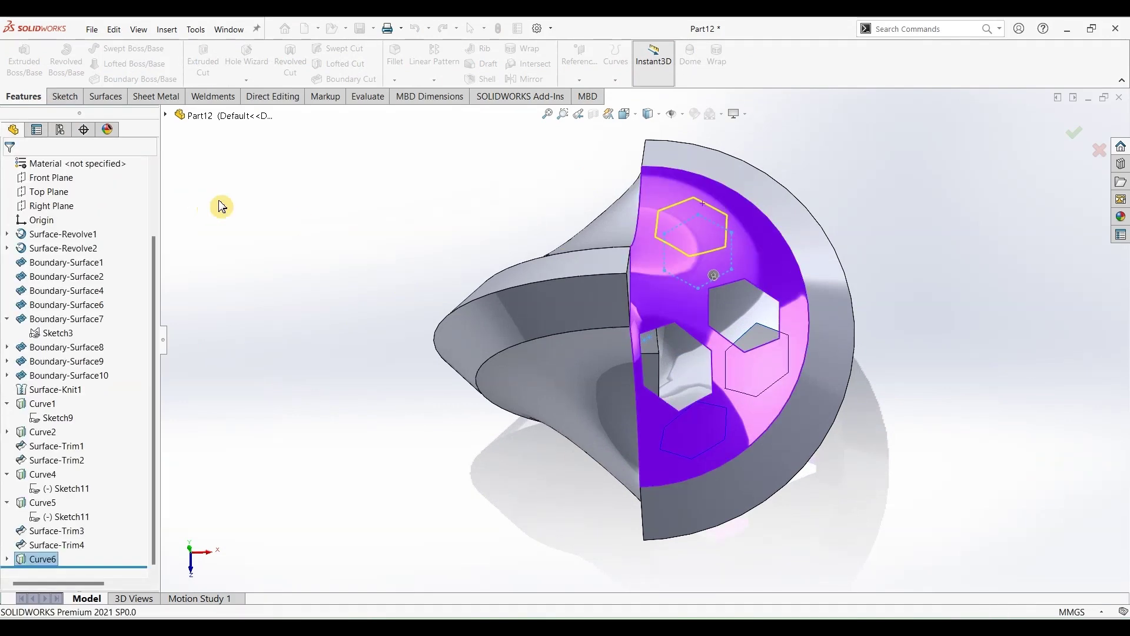
# - Project the same hexagon sketch onto the opposite lower curved face with the projection direction reversed
pyautogui.click(8, 560)
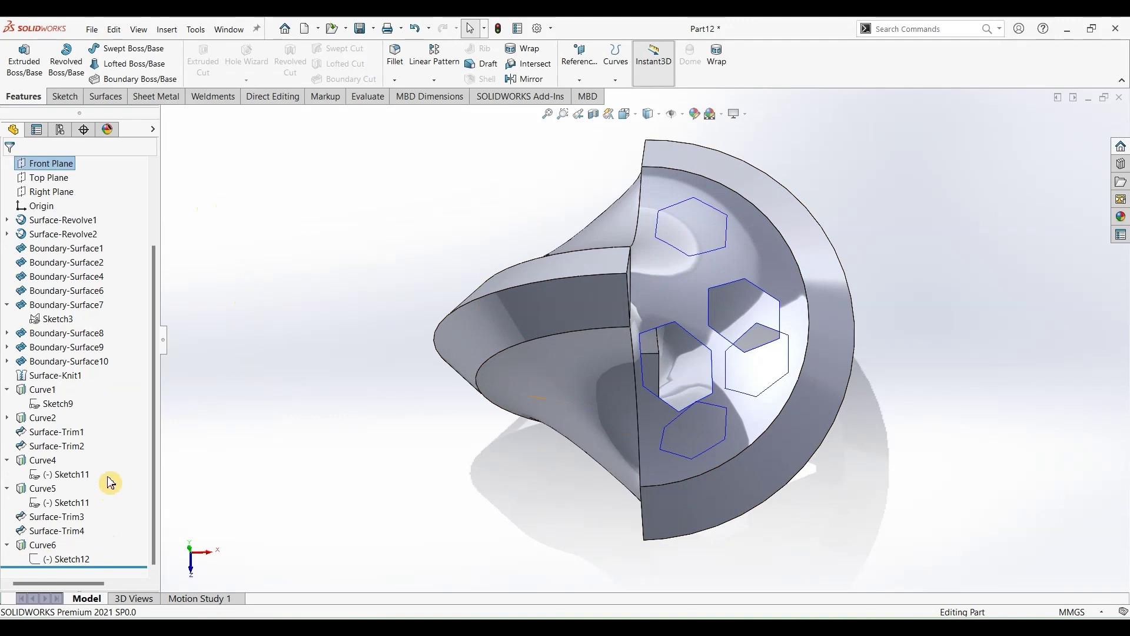
pyautogui.click(64, 559)
pyautogui.click(615, 81)
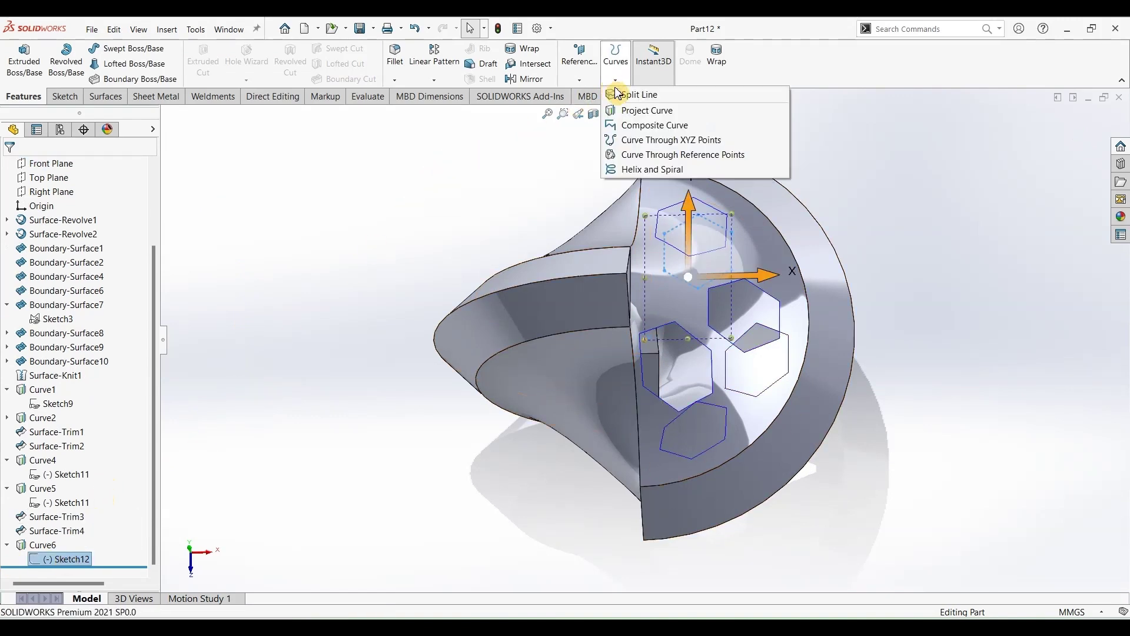
pyautogui.click(647, 110)
pyautogui.moveTo(878, 469); pyautogui.dragTo(762, 361, button='middle')
pyautogui.click(764, 313)
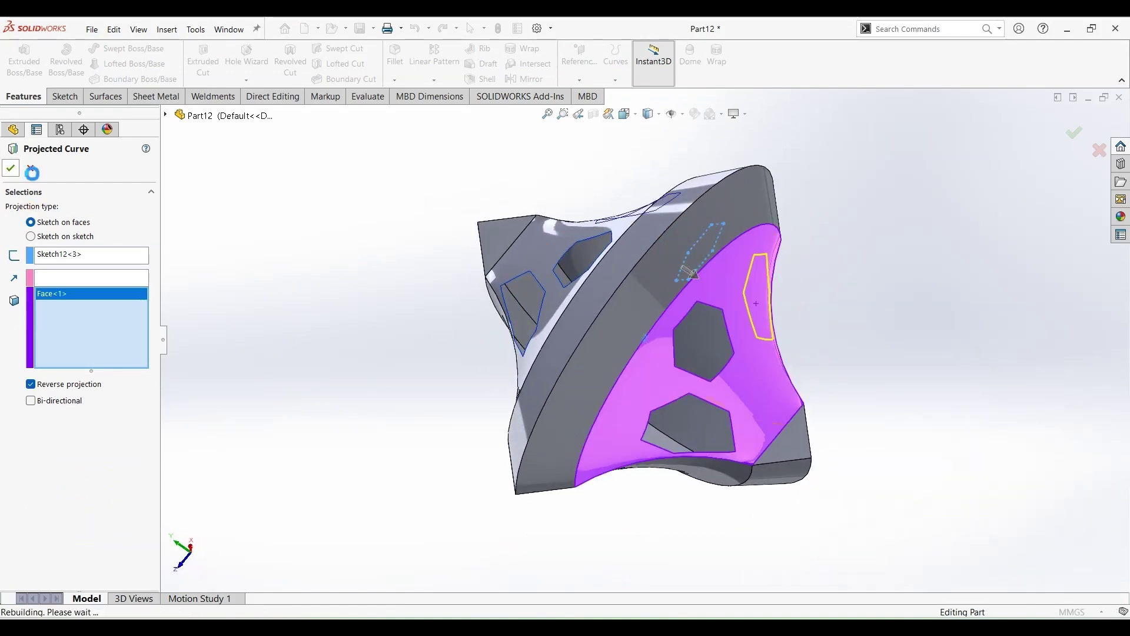
pyautogui.click(300, 237)
pyautogui.moveTo(300, 236); pyautogui.dragTo(352, 265, button='middle')
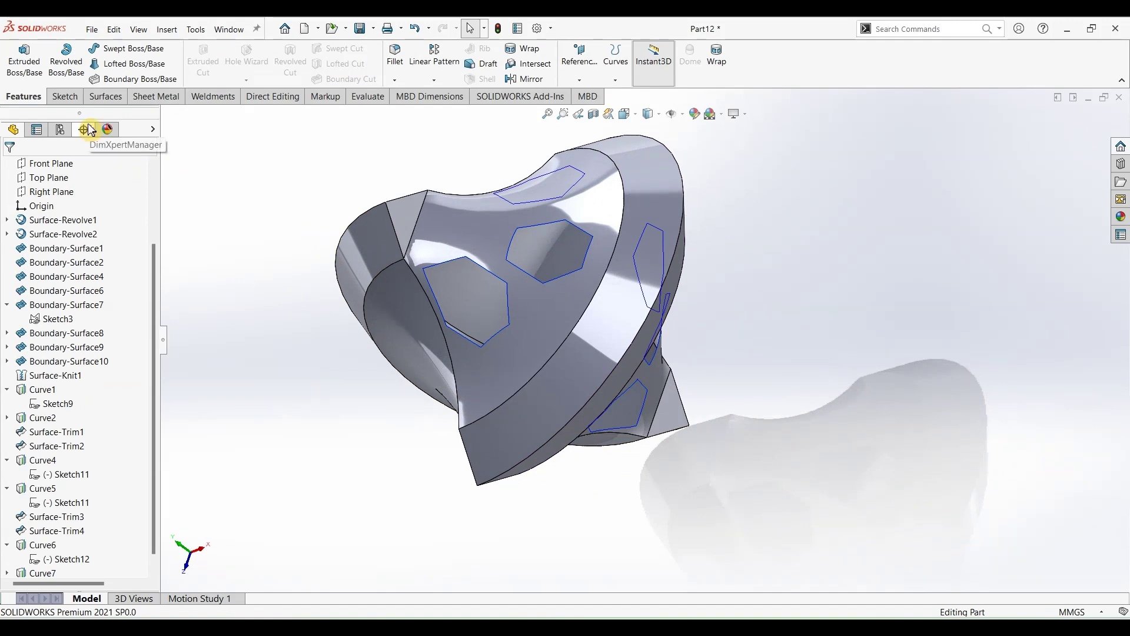
# - Cut the hexagonal opening in the upper curved face with a standard surface trim, using its projected hexagon curve as the trim tool
pyautogui.click(105, 96)
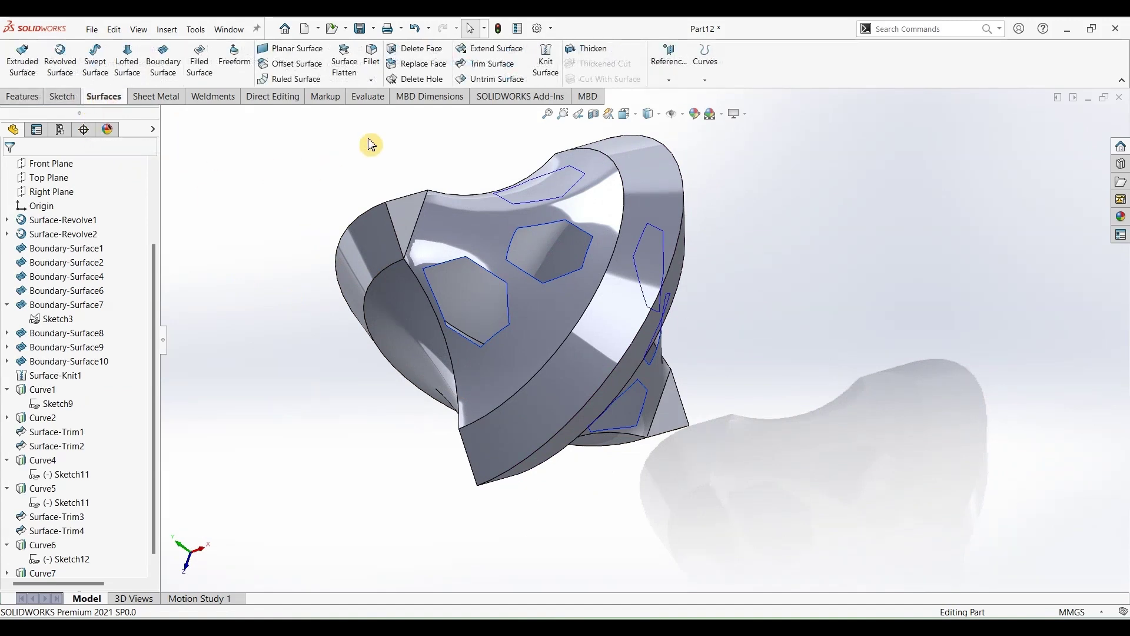
pyautogui.click(507, 65)
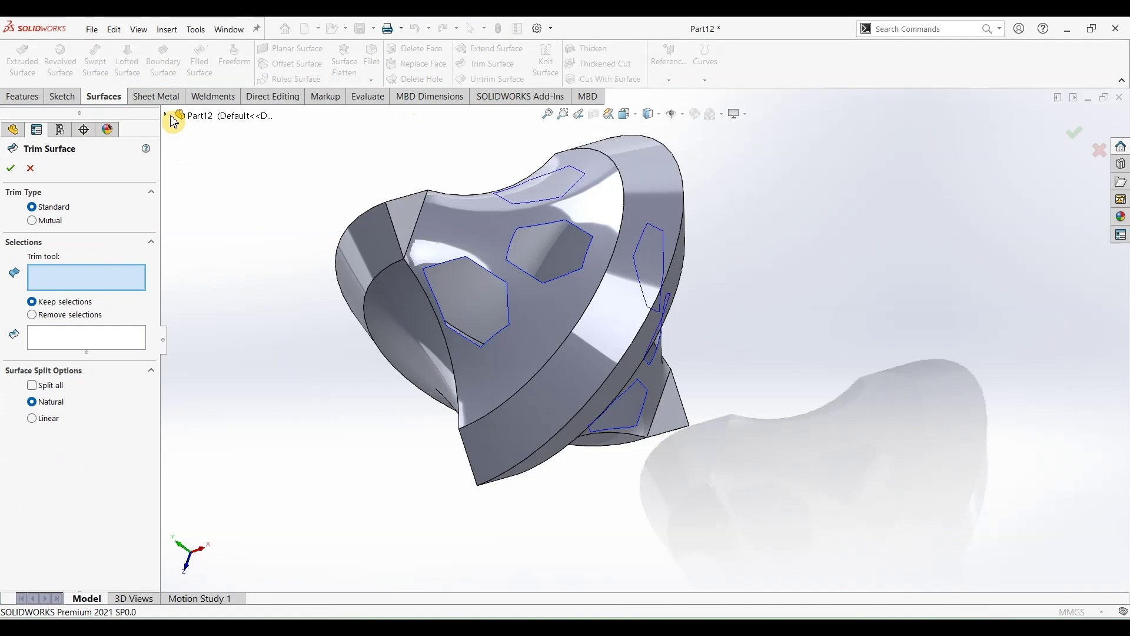
pyautogui.click(167, 115)
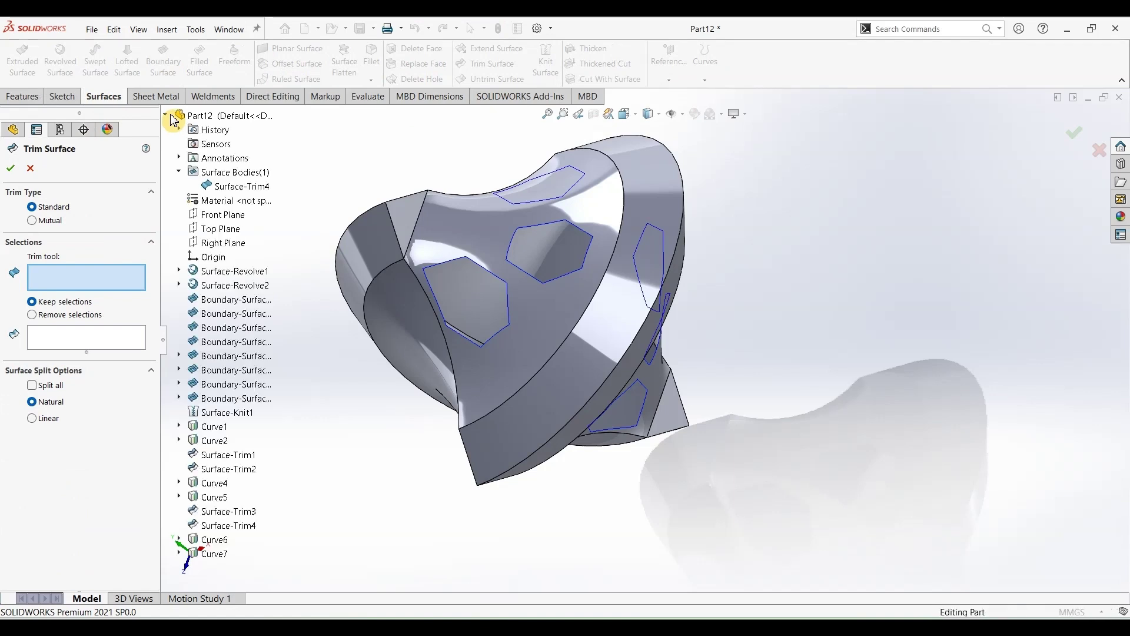
pyautogui.click(215, 539)
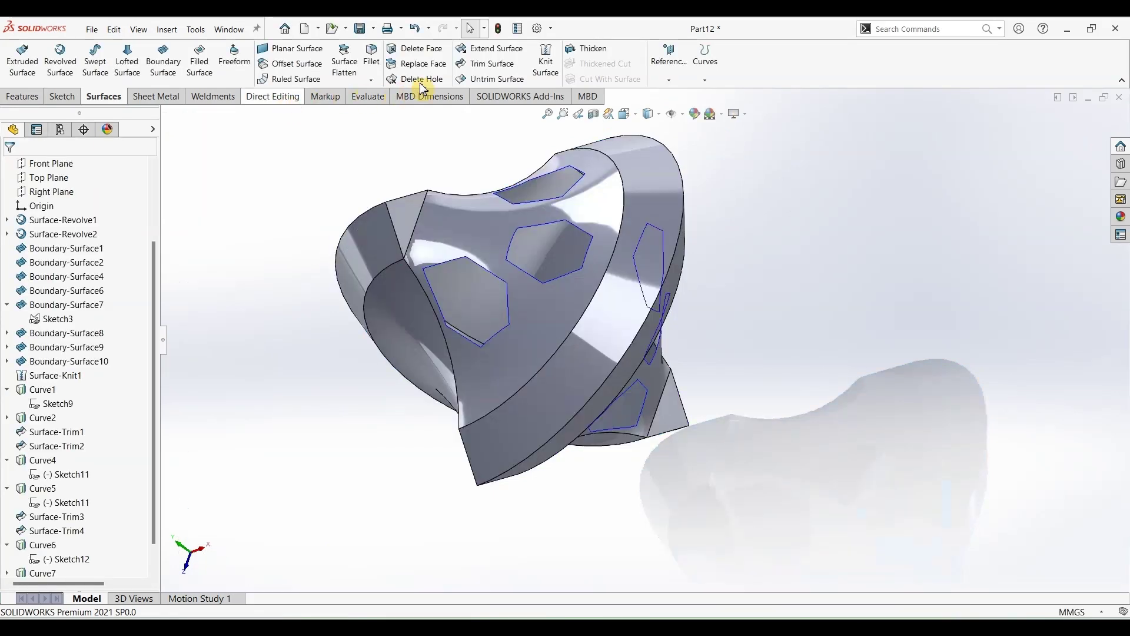
# - Cut the hexagonal opening in the lower curved face with a standard surface trim, using its projected curve Curve7 and keeping the surrounding surface
pyautogui.click(511, 65)
pyautogui.click(224, 567)
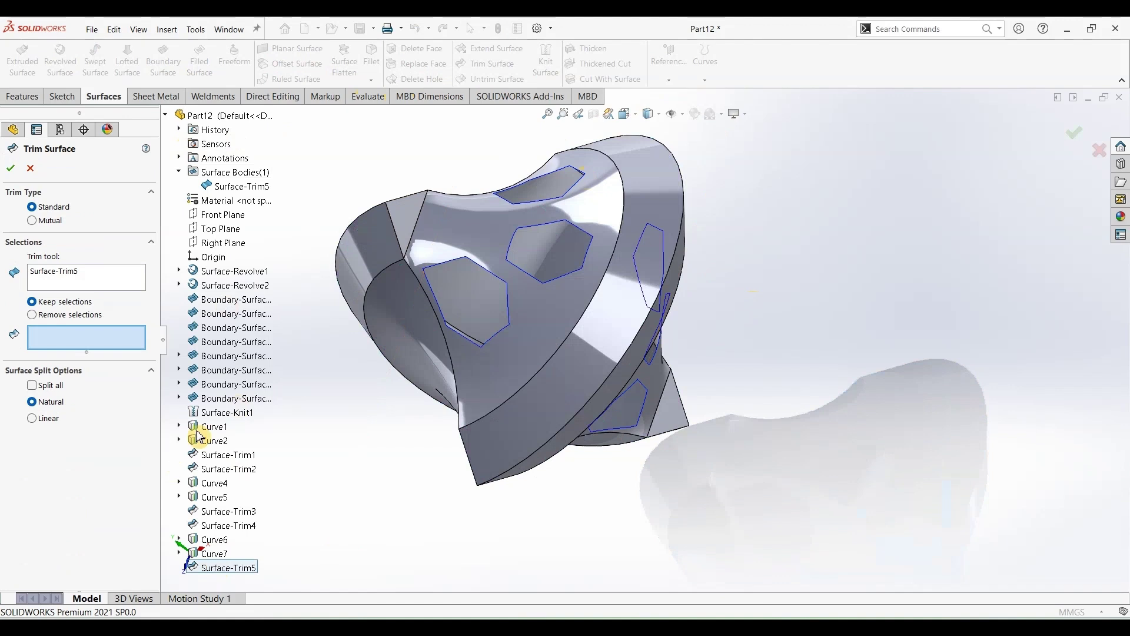
pyautogui.click(82, 281)
pyautogui.click(247, 569)
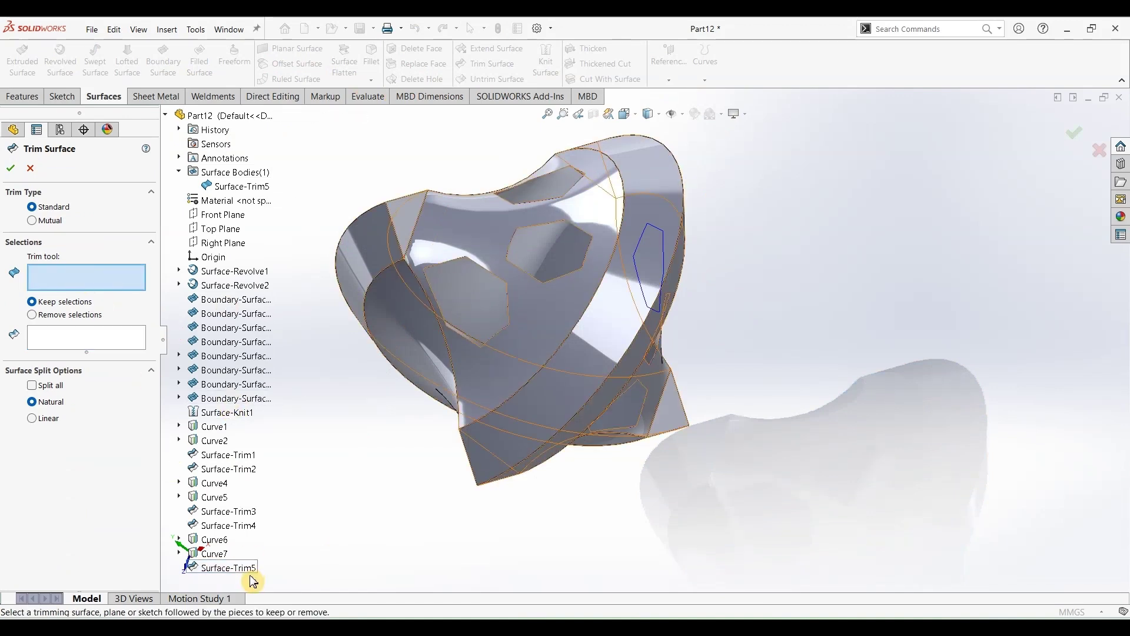
pyautogui.click(215, 554)
pyautogui.click(440, 251)
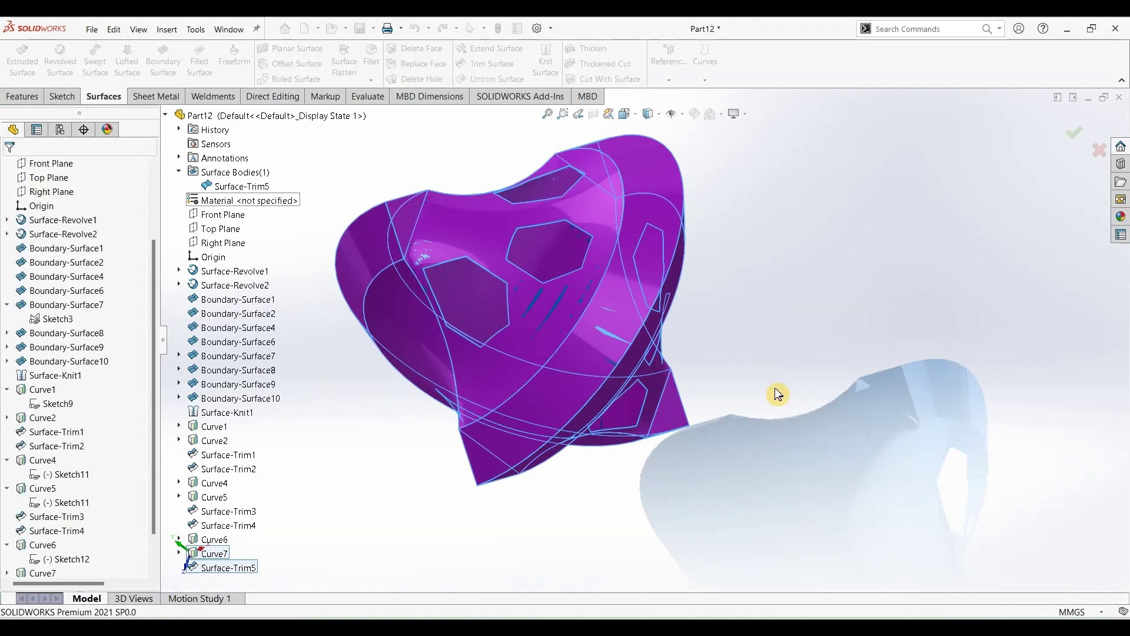
pyautogui.hotkey('ctrl', '7')
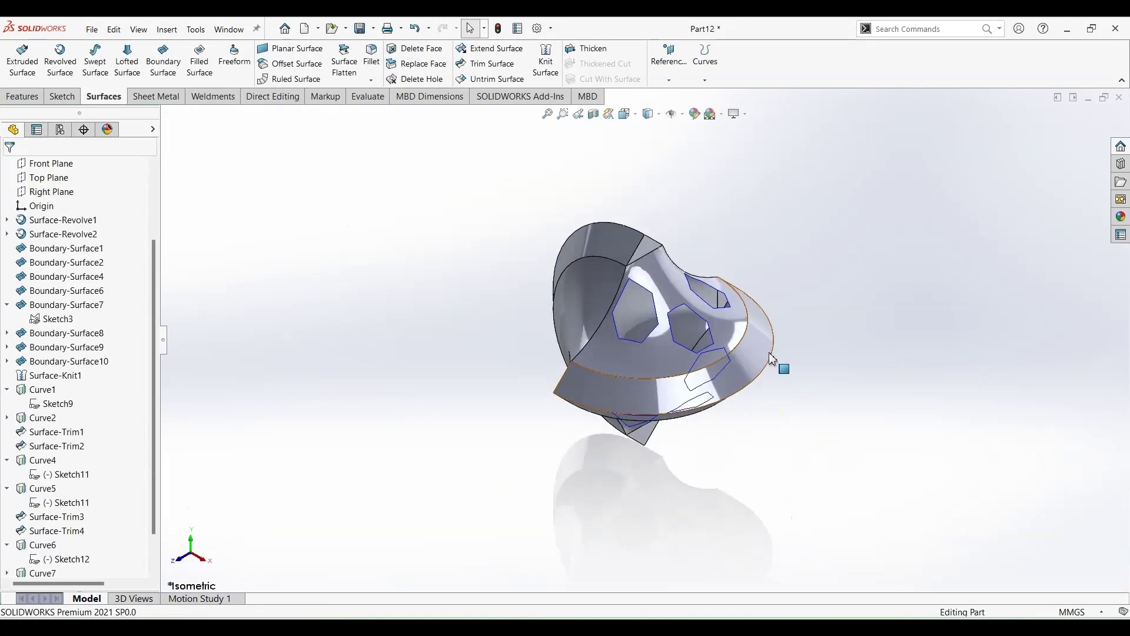
# - Start a symmetric 2 mm fillet and select the four short corner edges at two of the surface body's pointed ends
pyautogui.click(547, 292)
pyautogui.moveTo(657, 416); pyautogui.dragTo(672, 380, button='middle')
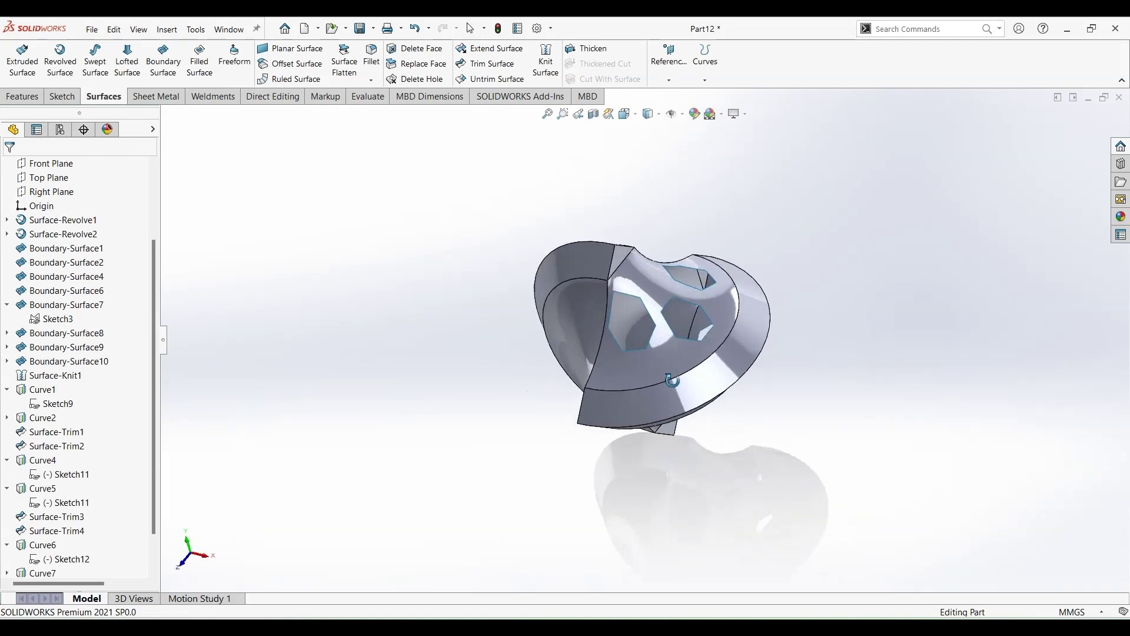
pyautogui.click(560, 164)
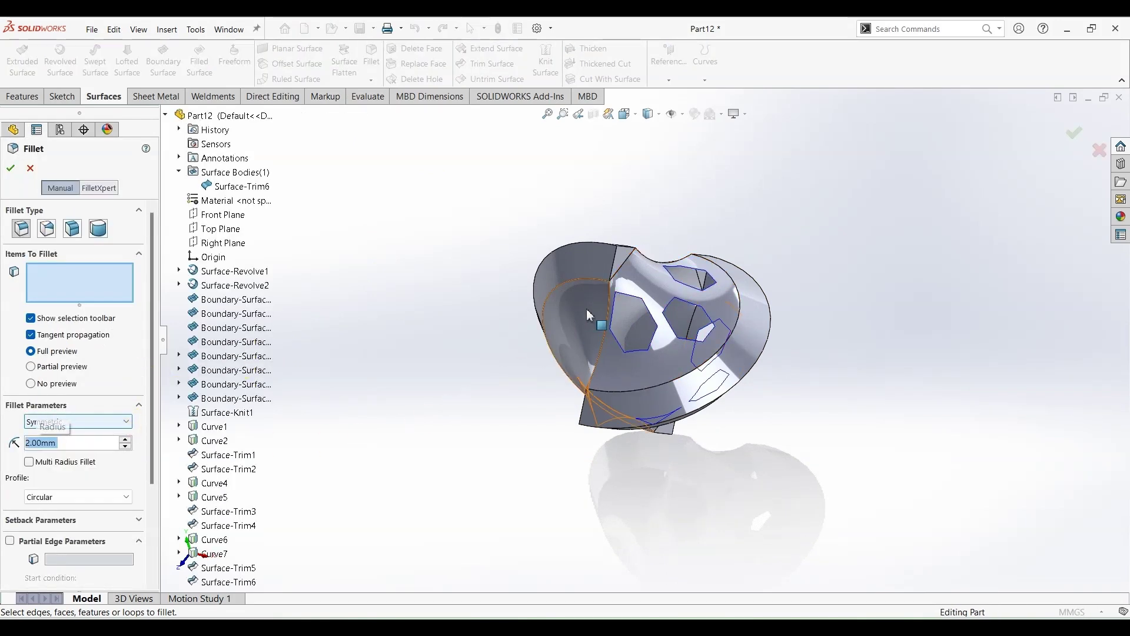
pyautogui.scroll(-3, 604, 288)
pyautogui.click(637, 252)
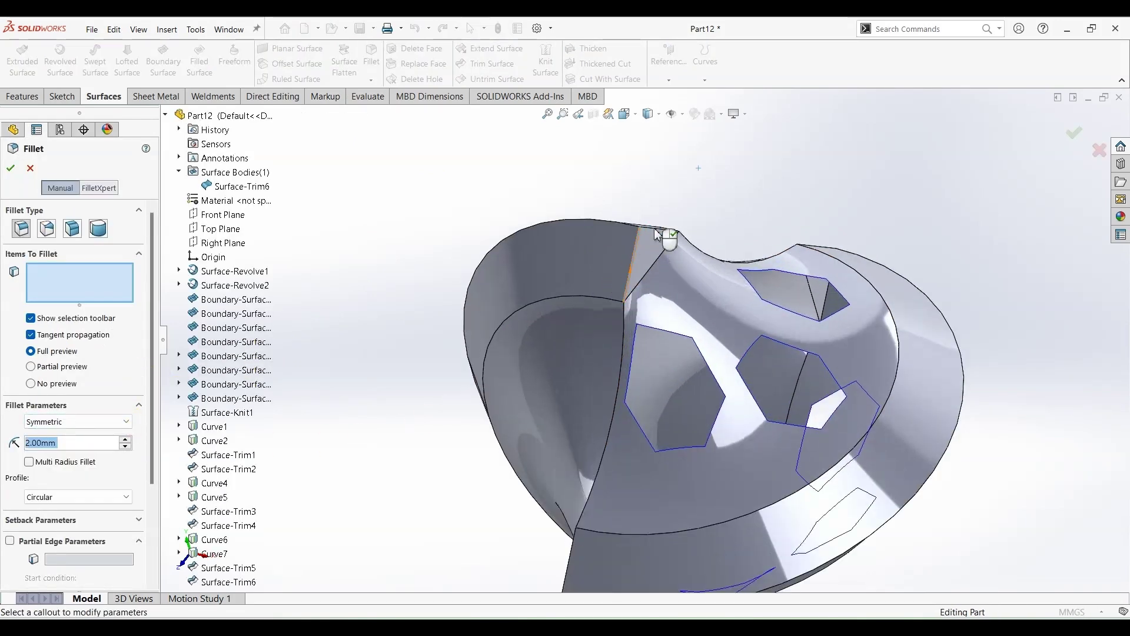
pyautogui.click(659, 235)
pyautogui.click(709, 350)
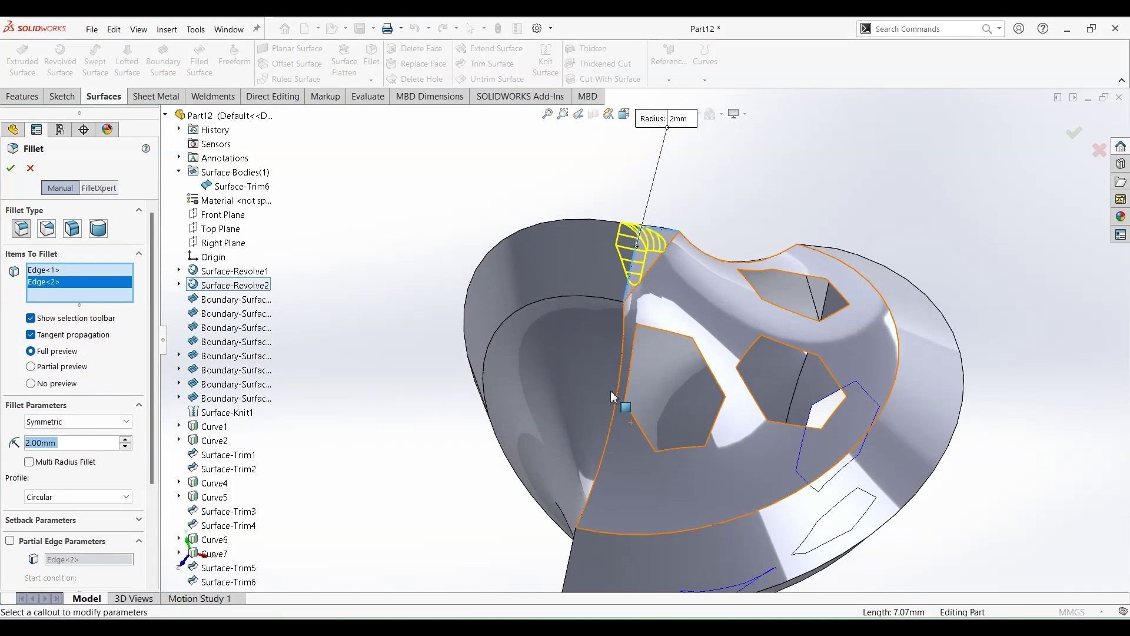
pyautogui.moveTo(613, 395); pyautogui.dragTo(731, 532, button='middle')
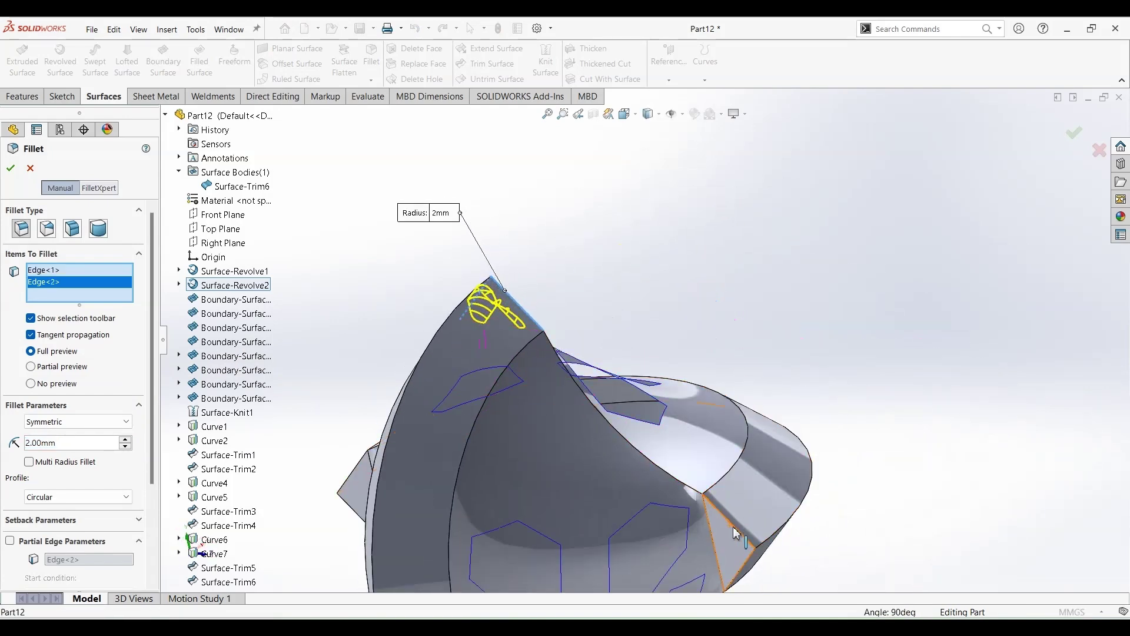
pyautogui.click(736, 536)
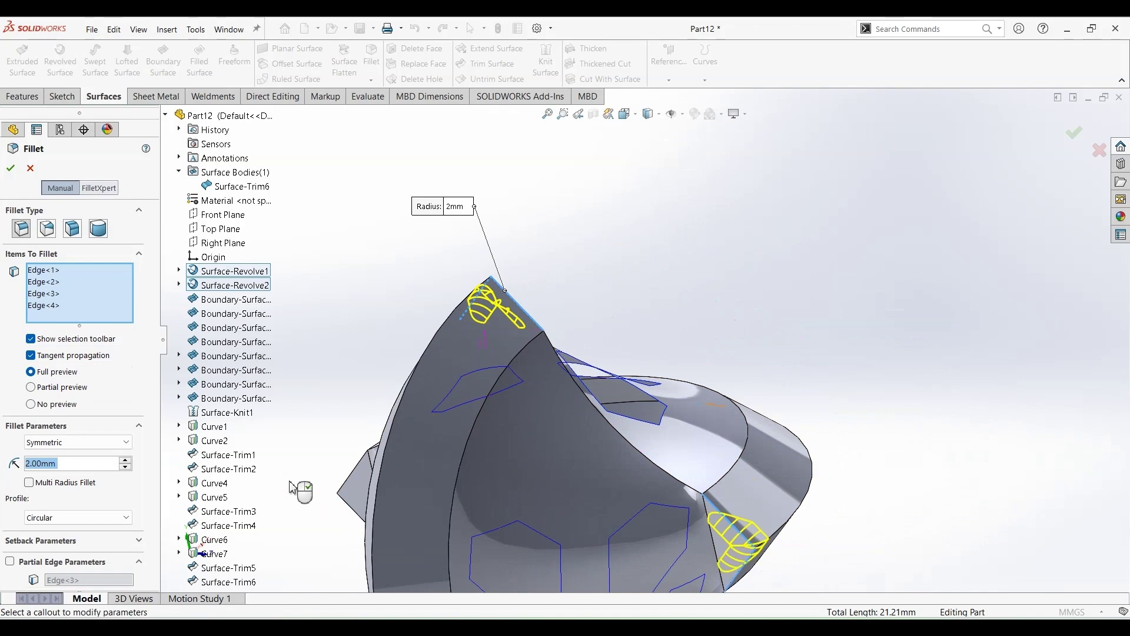
# - Add the four short corner edges at the other two pointed ends to the selection and apply the 2 mm fillet
pyautogui.moveTo(289, 481)
pyautogui.mouseDown(button='middle')
pyautogui.moveTo(384, 475)
pyautogui.moveTo(301, 487)
pyautogui.mouseUp(button='middle')
pyautogui.scroll(5, 301, 487)
pyautogui.scroll(-4, 367, 462)
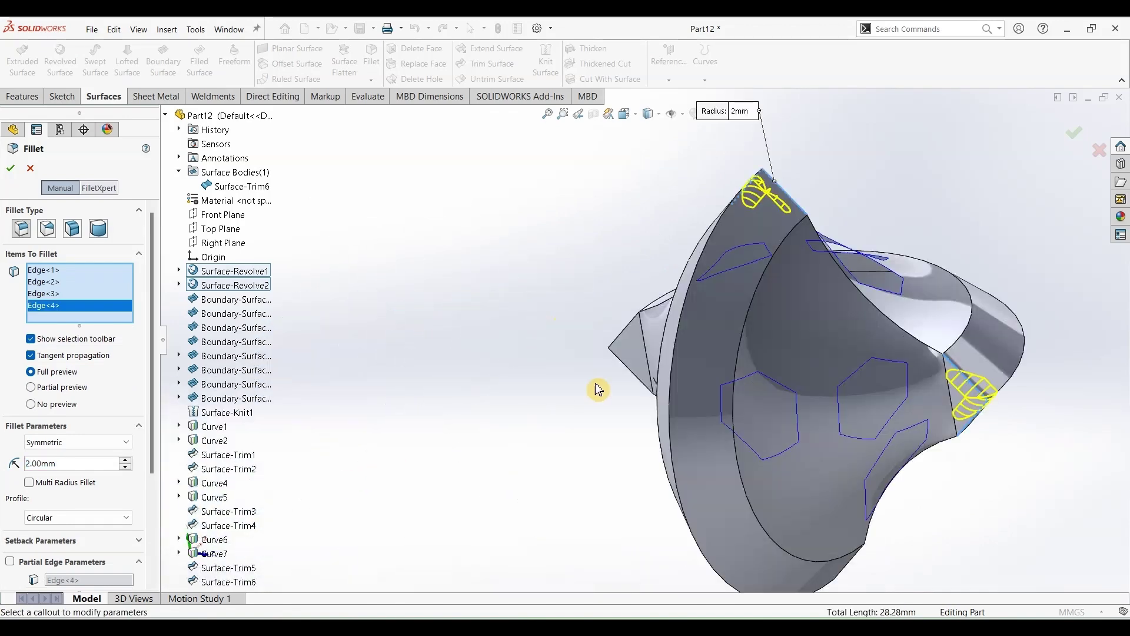
pyautogui.moveTo(598, 390); pyautogui.dragTo(651, 328, button='middle')
pyautogui.click(630, 374)
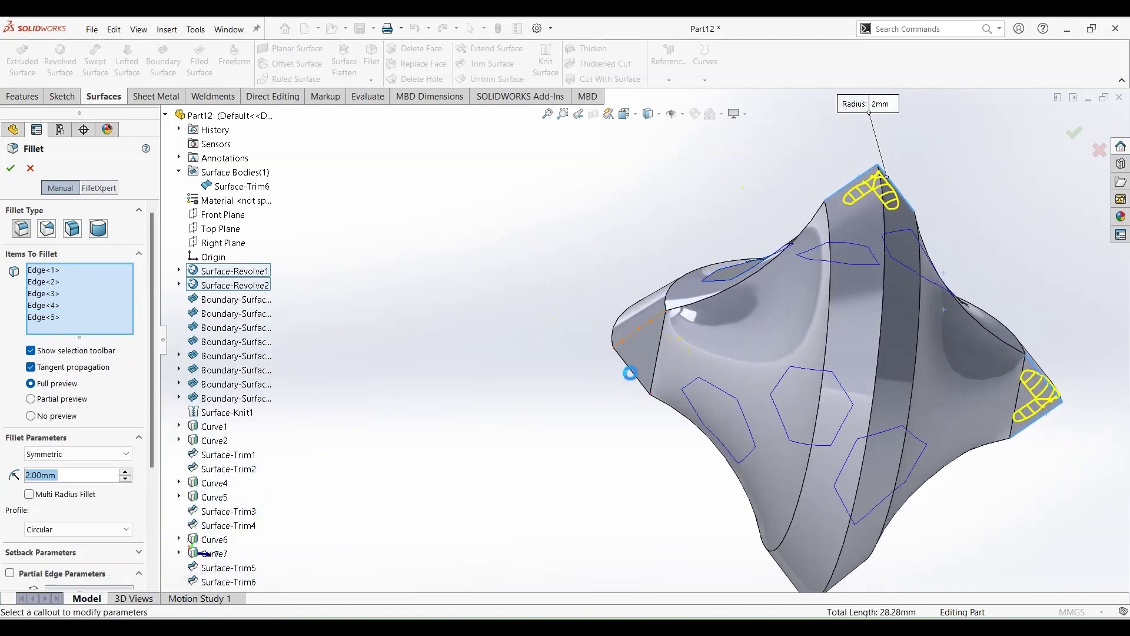
pyautogui.click(644, 390)
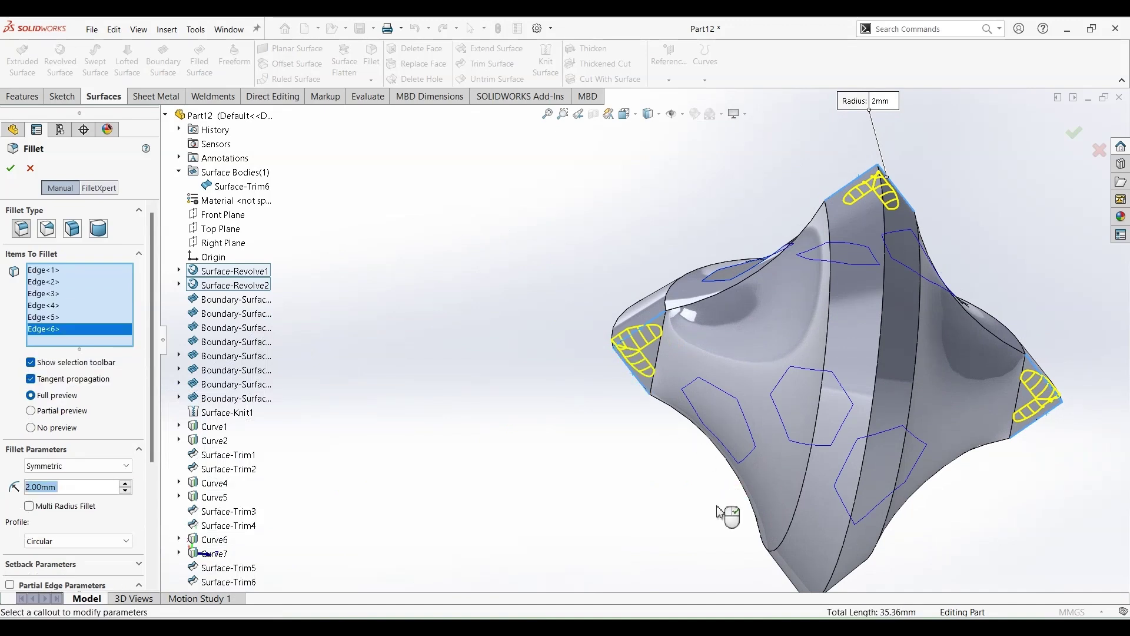
pyautogui.moveTo(658, 462); pyautogui.dragTo(803, 501, button='middle')
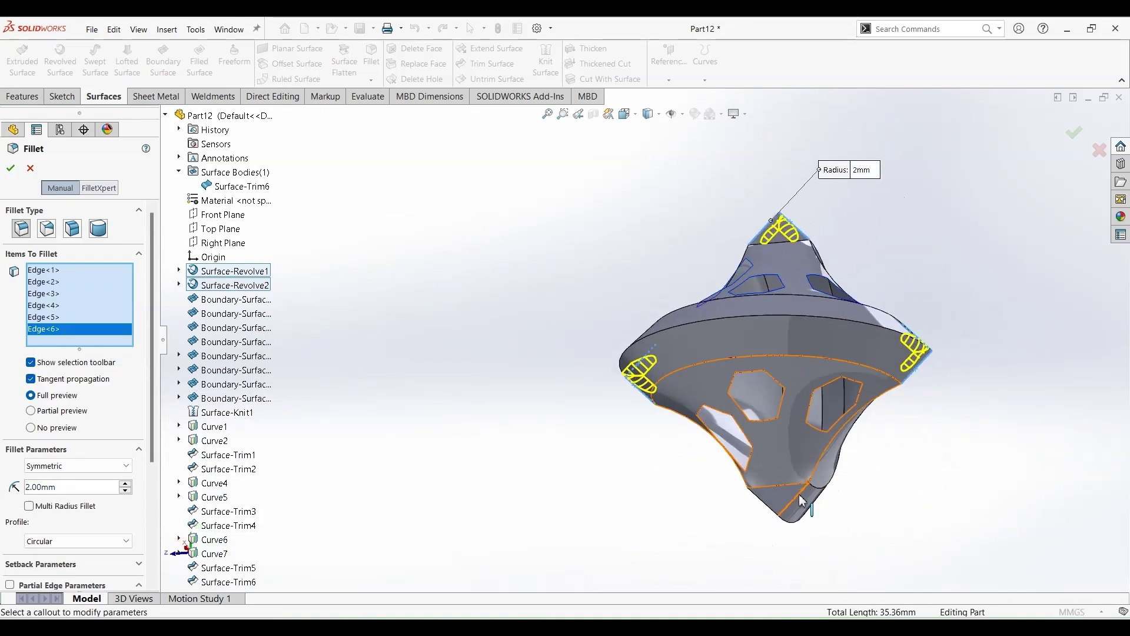
pyautogui.click(775, 513)
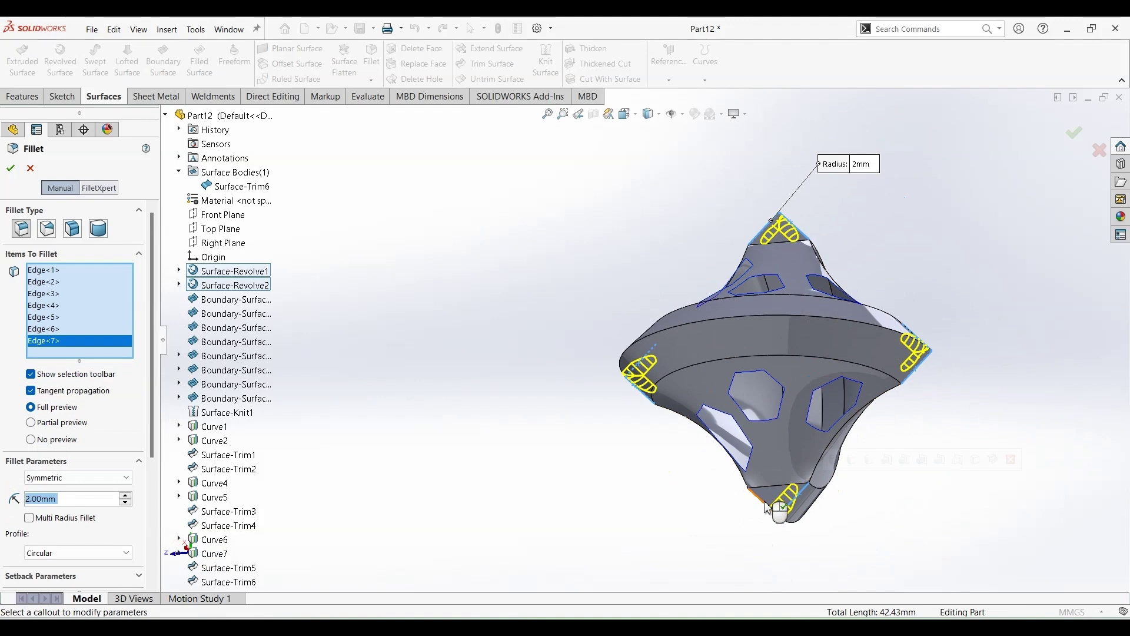
pyautogui.click(765, 504)
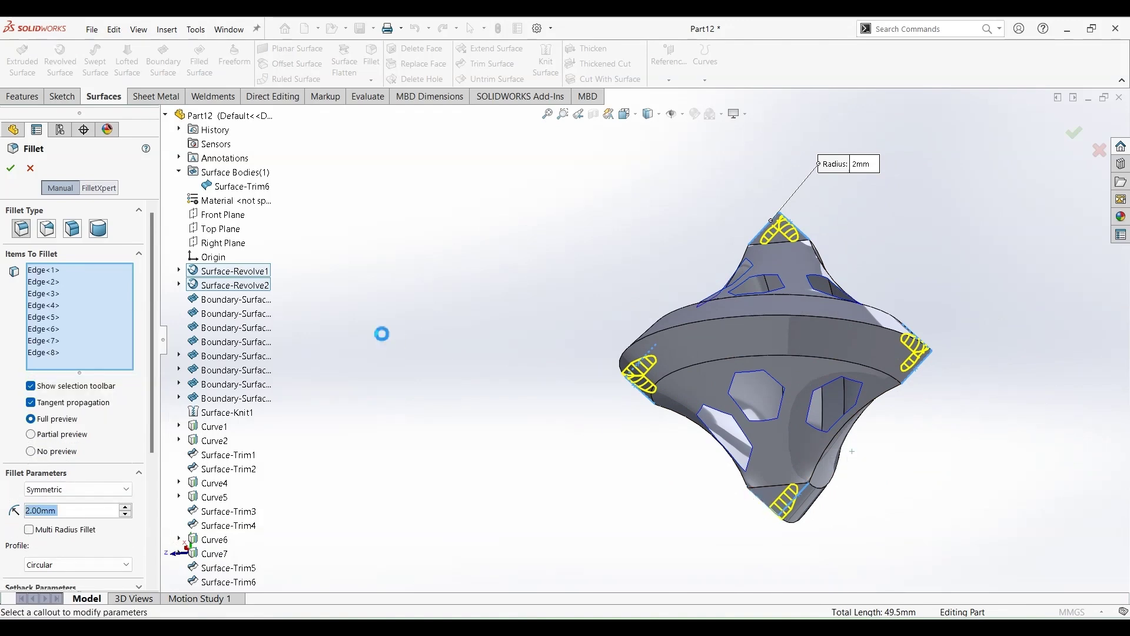
pyautogui.click(13, 171)
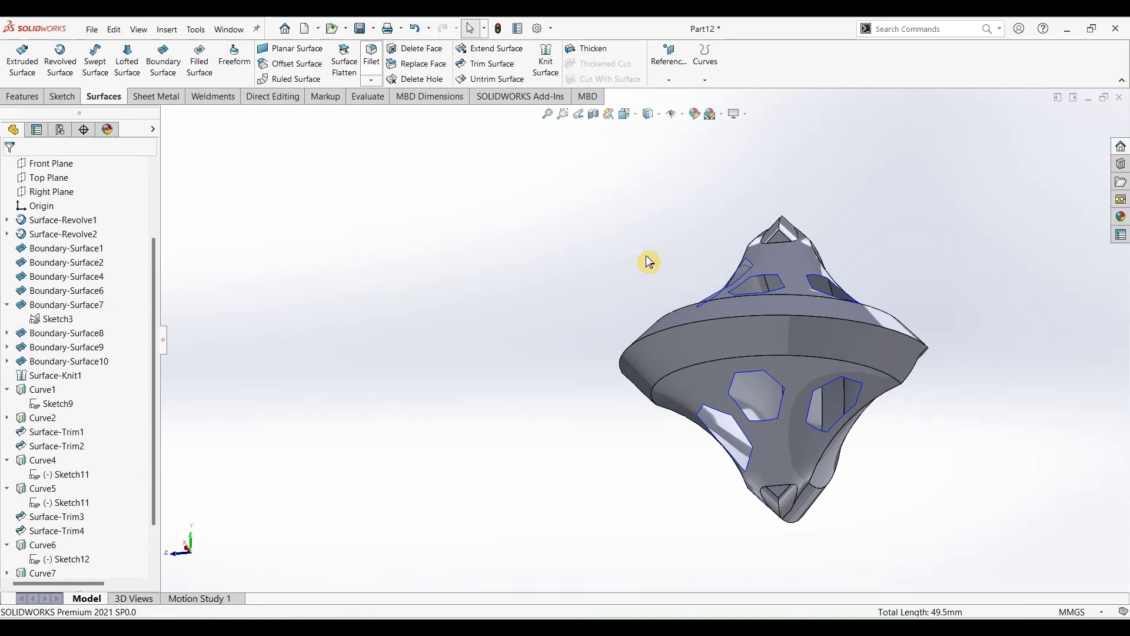
# - Apply a symmetric 2 mm fillet to the four long curved edges where the perforated faces meet the concave faces
pyautogui.moveTo(648, 261); pyautogui.dragTo(689, 371, button='middle')
pyautogui.click(689, 336)
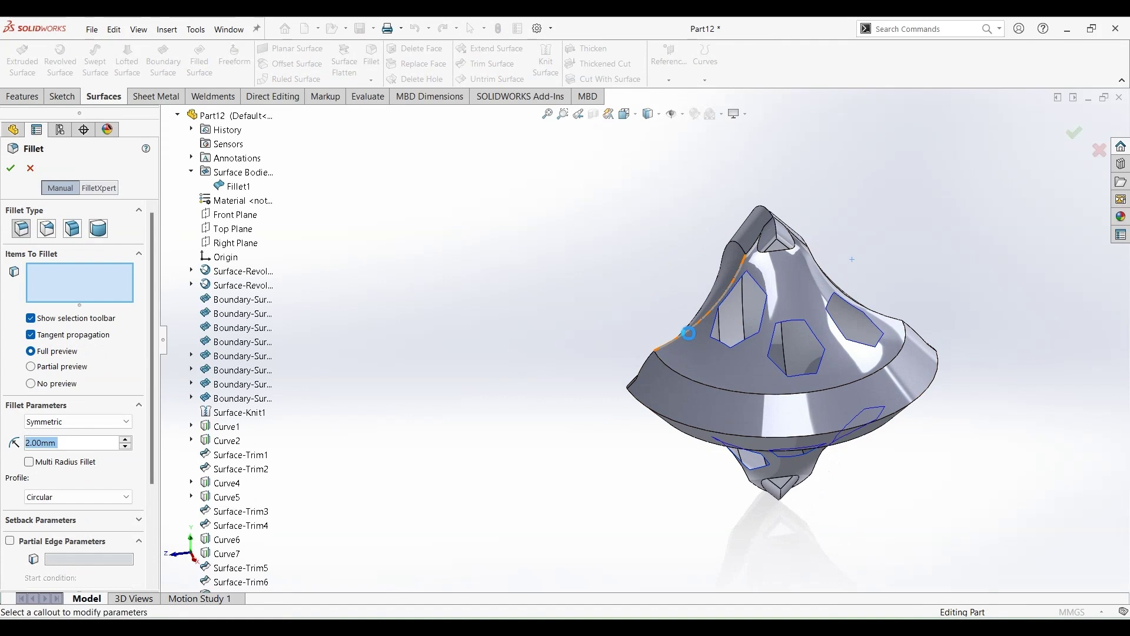
pyautogui.click(824, 275)
pyautogui.moveTo(655, 517); pyautogui.dragTo(724, 365, button='middle')
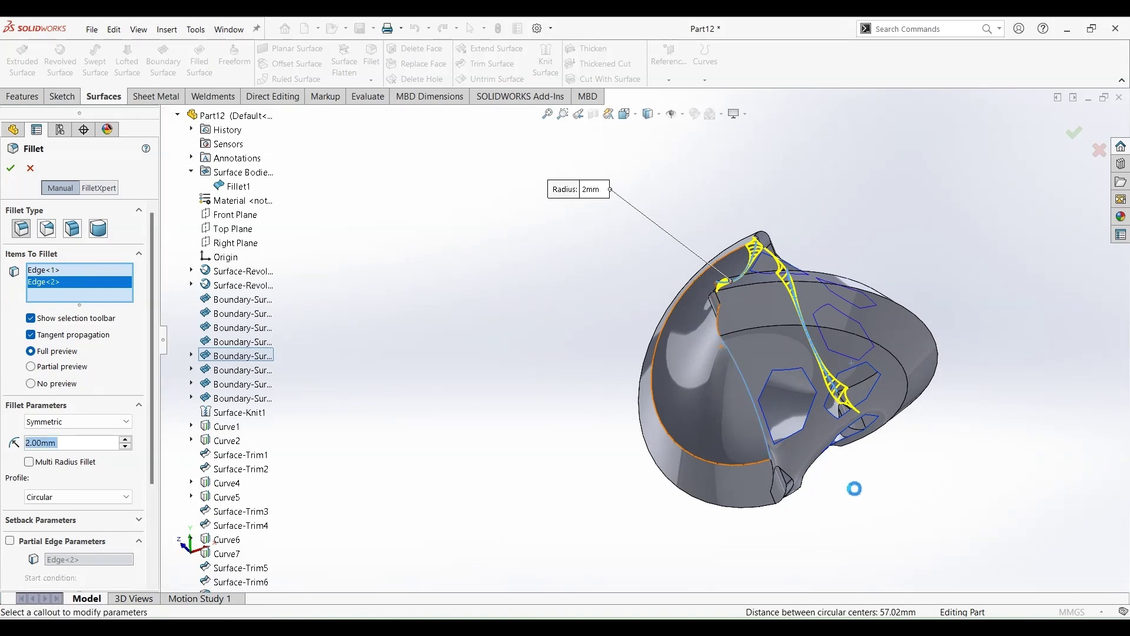
pyautogui.moveTo(852, 488); pyautogui.dragTo(717, 444, button='middle')
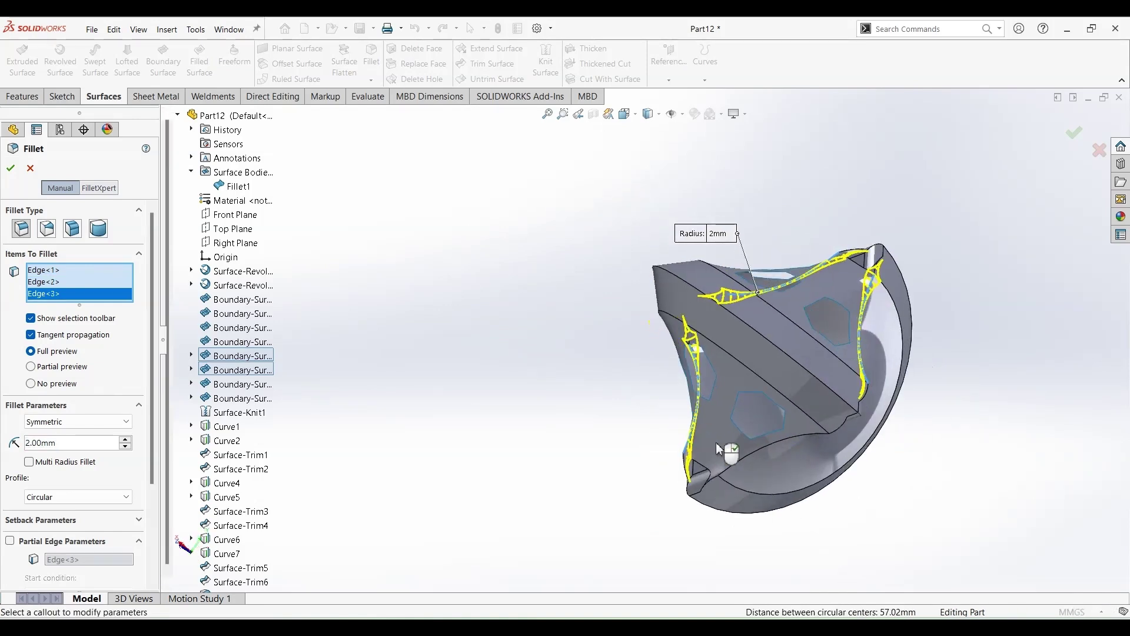
pyautogui.click(751, 454)
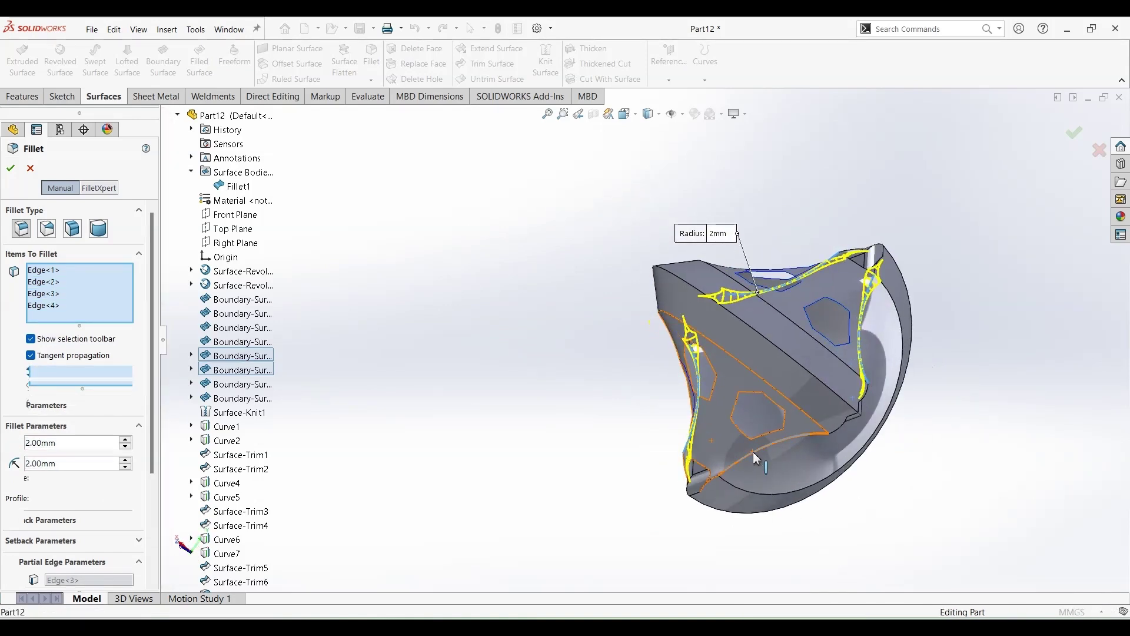
pyautogui.click(13, 173)
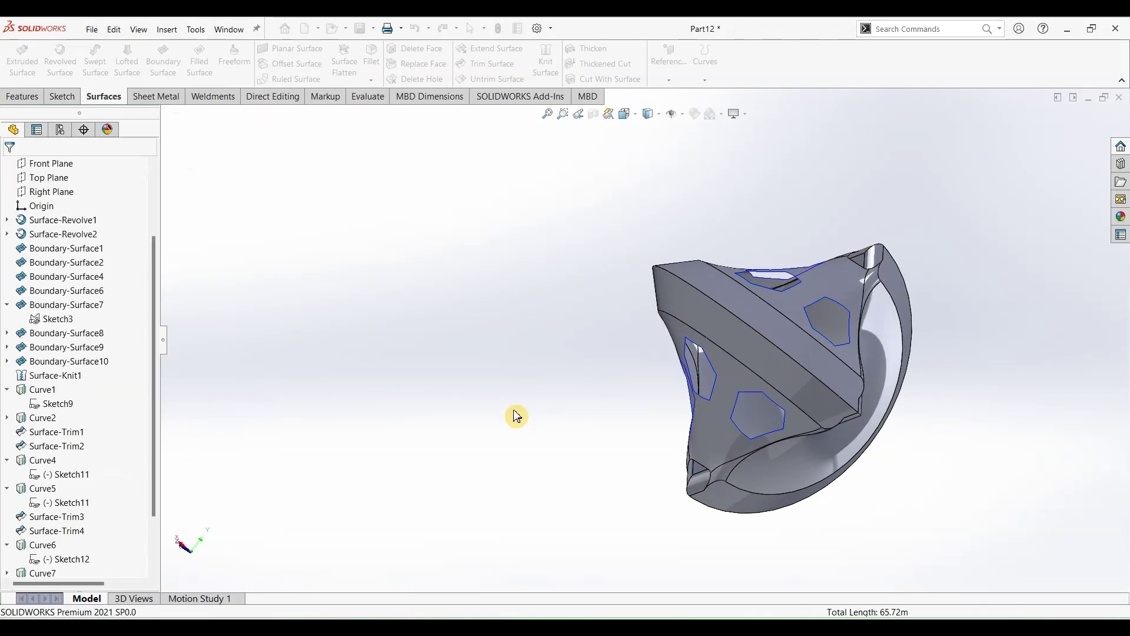
pyautogui.hotkey('ctrl', '7')
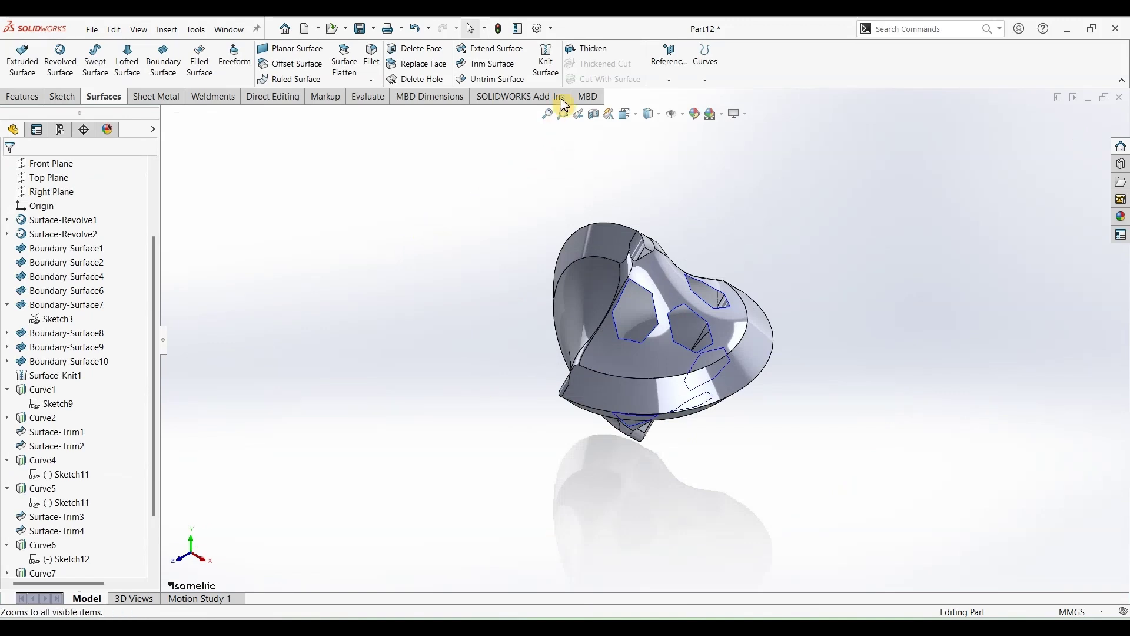
# - Thicken the entire filleted surface body by 2 mm
pyautogui.click(586, 49)
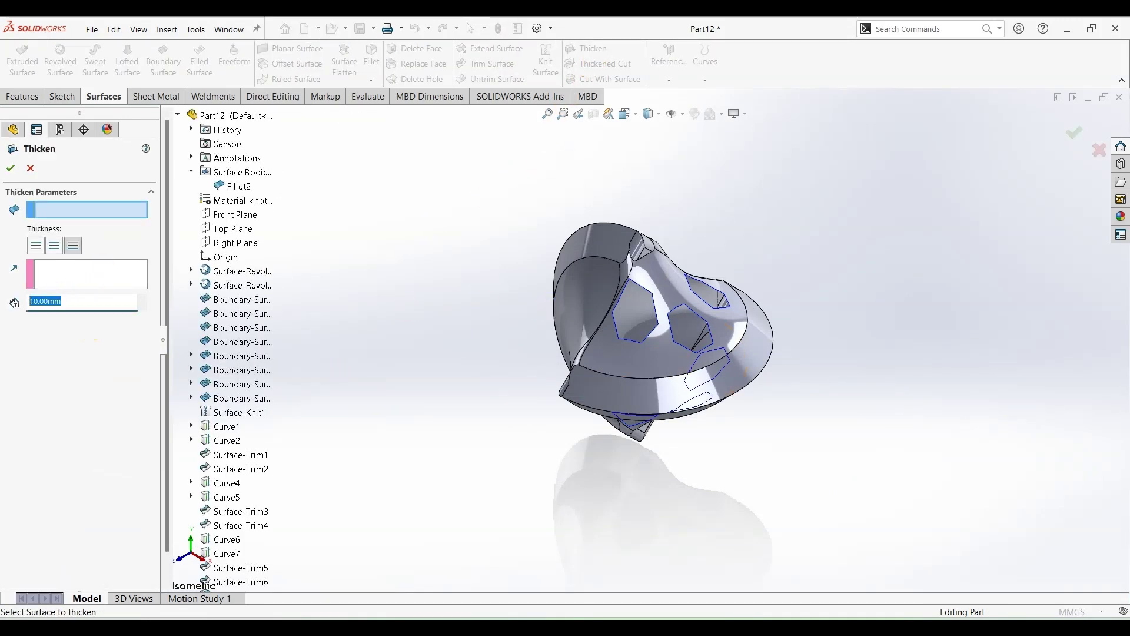
pyautogui.write('2')
pyautogui.click(596, 315)
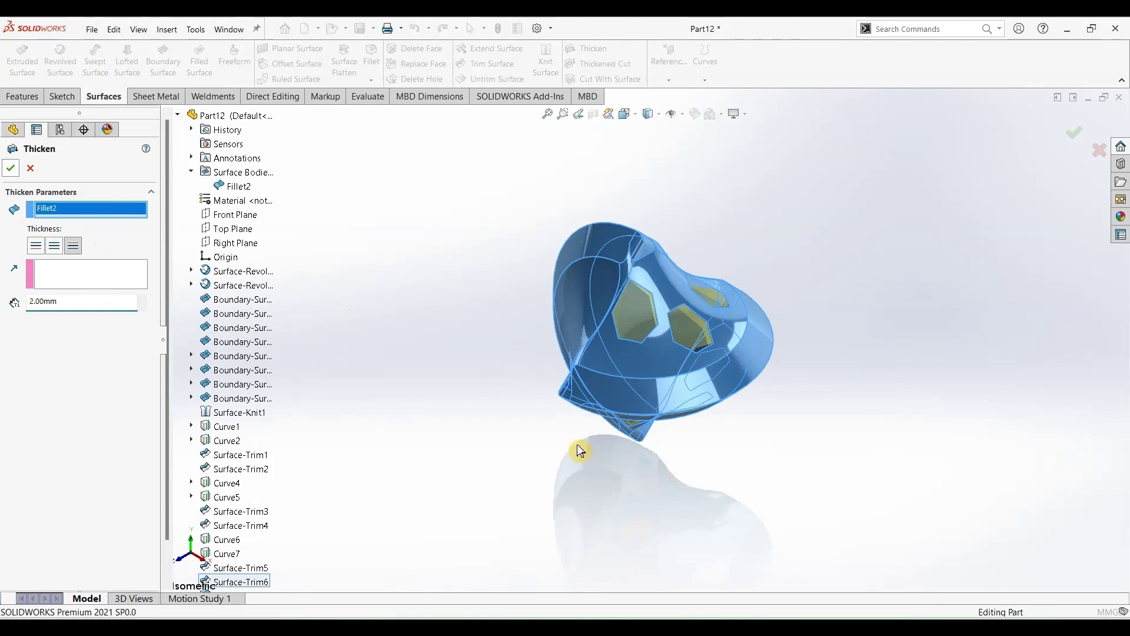
pyautogui.press('Return')
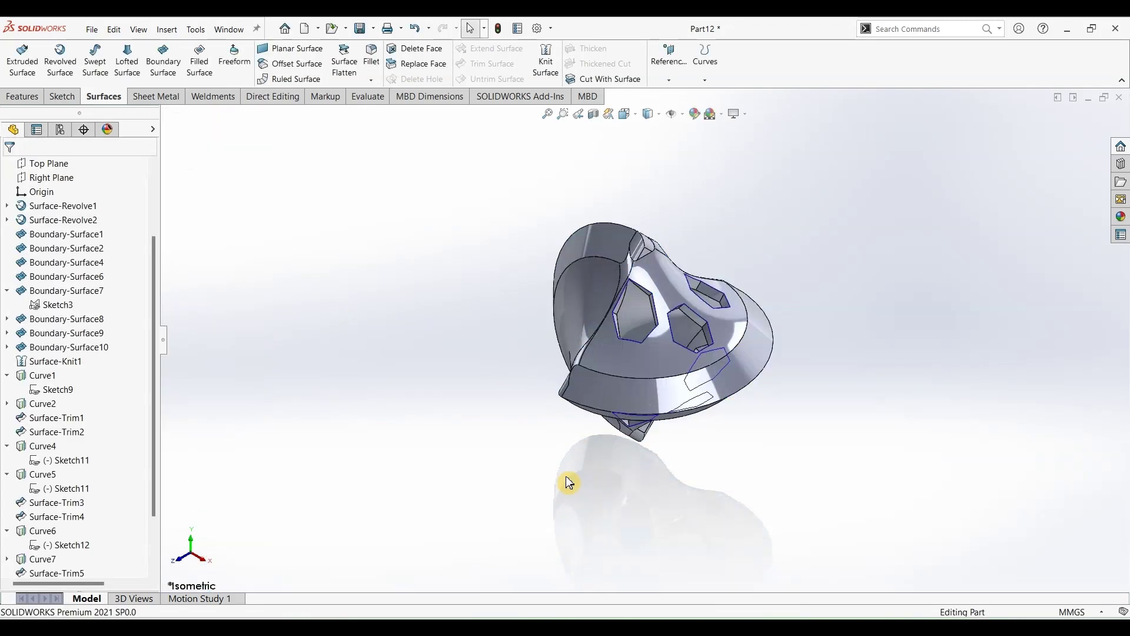
# - Apply the polished steel appearance to the part and change the scene to a plain white background
pyautogui.click(1121, 217)
pyautogui.doubleClick(1037, 340)
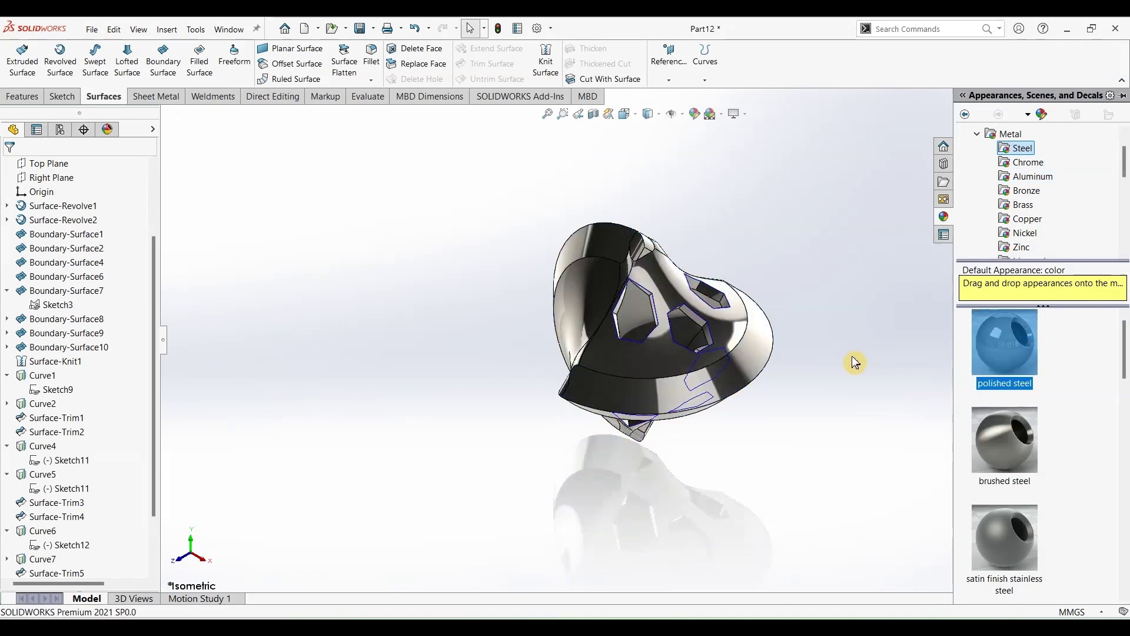
pyautogui.click(731, 122)
pyautogui.click(724, 142)
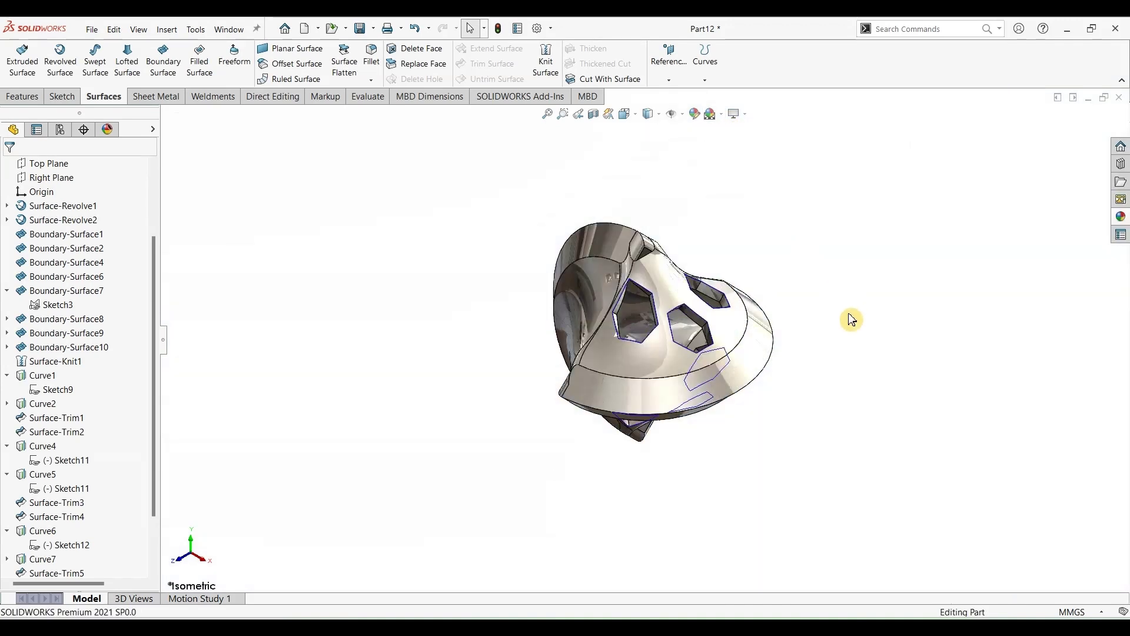
pyautogui.moveTo(850, 321)
pyautogui.mouseDown(button='middle')
pyautogui.moveTo(841, 326)
pyautogui.moveTo(860, 294)
pyautogui.moveTo(871, 300)
pyautogui.moveTo(842, 320)
pyautogui.moveTo(779, 328)
pyautogui.moveTo(805, 328)
pyautogui.mouseUp(button='middle')
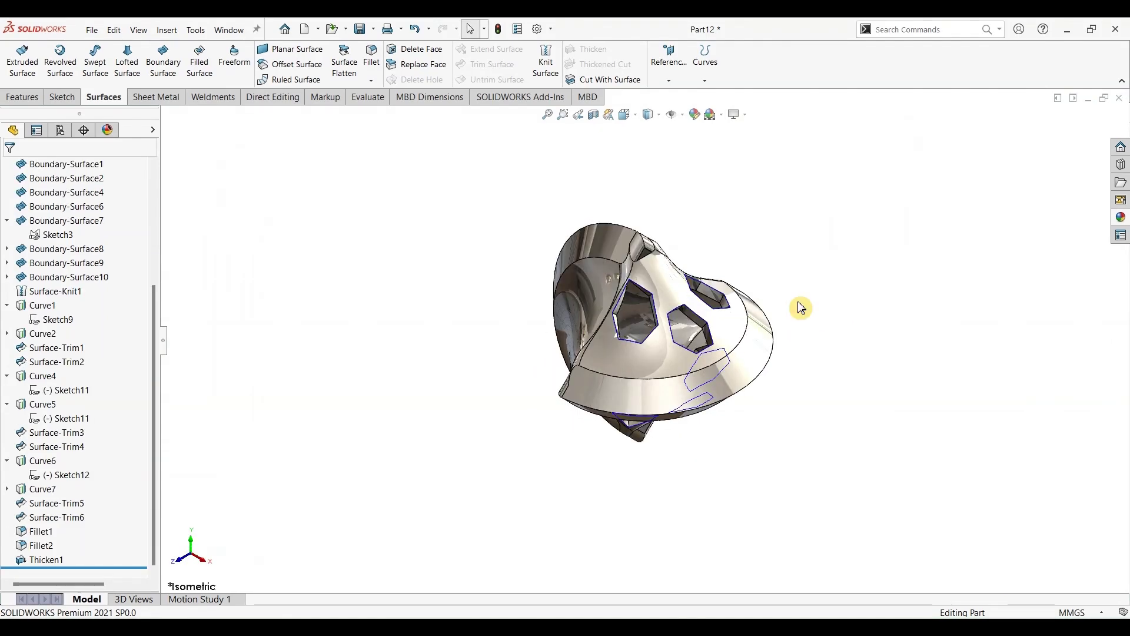
pyautogui.scroll(-2, 773, 316)
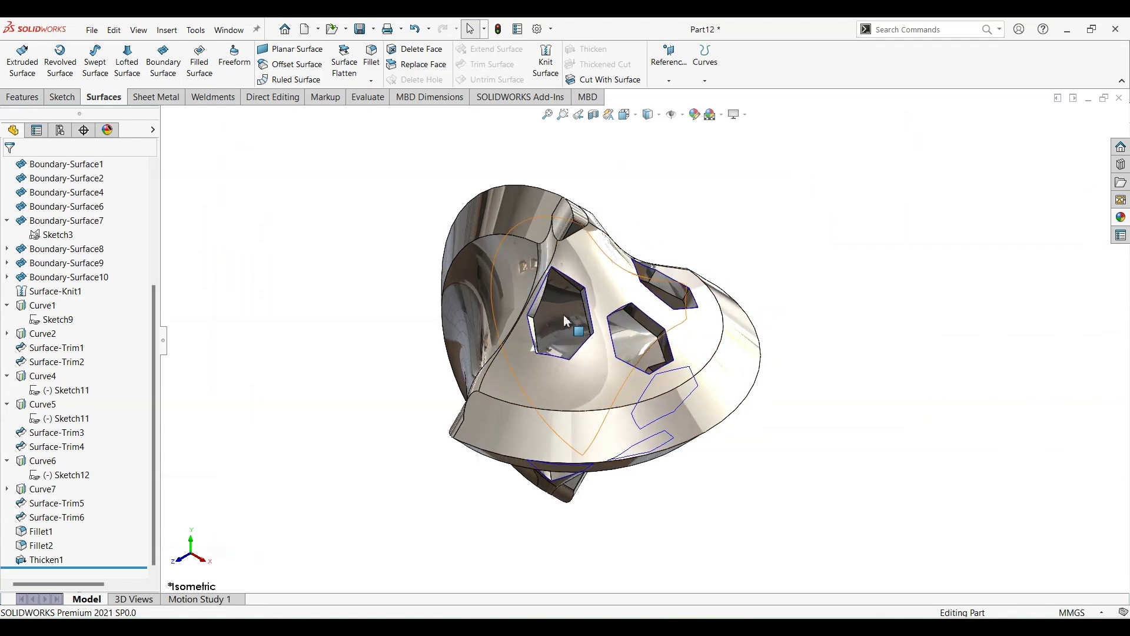
pyautogui.moveTo(649, 351); pyautogui.dragTo(635, 454, button='middle')
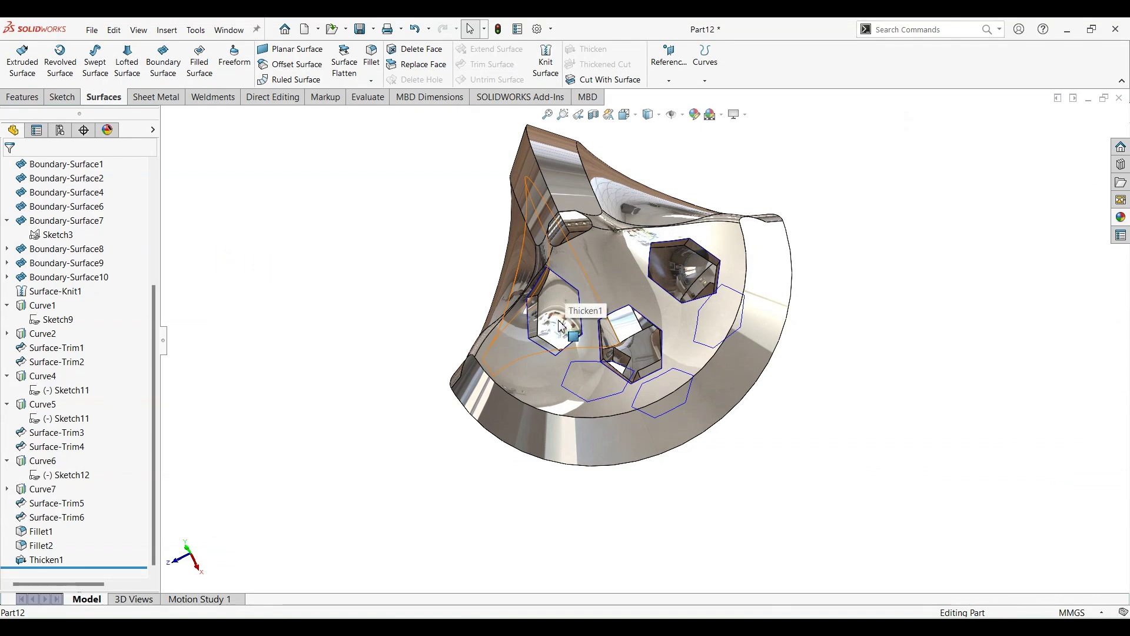
pyautogui.moveTo(893, 444); pyautogui.dragTo(928, 302, button='middle')
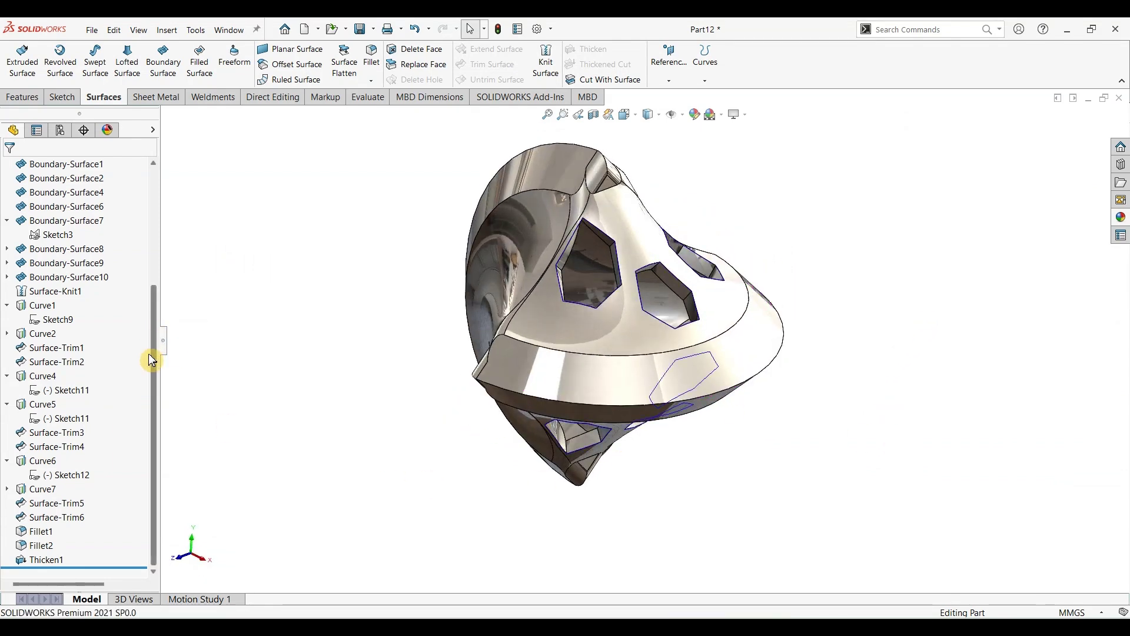
# - Edit the hexagon sketch under Curve4 (Sketch11) and convert the six edges of the existing hexagonal opening into sketch lines
pyautogui.click(49, 393)
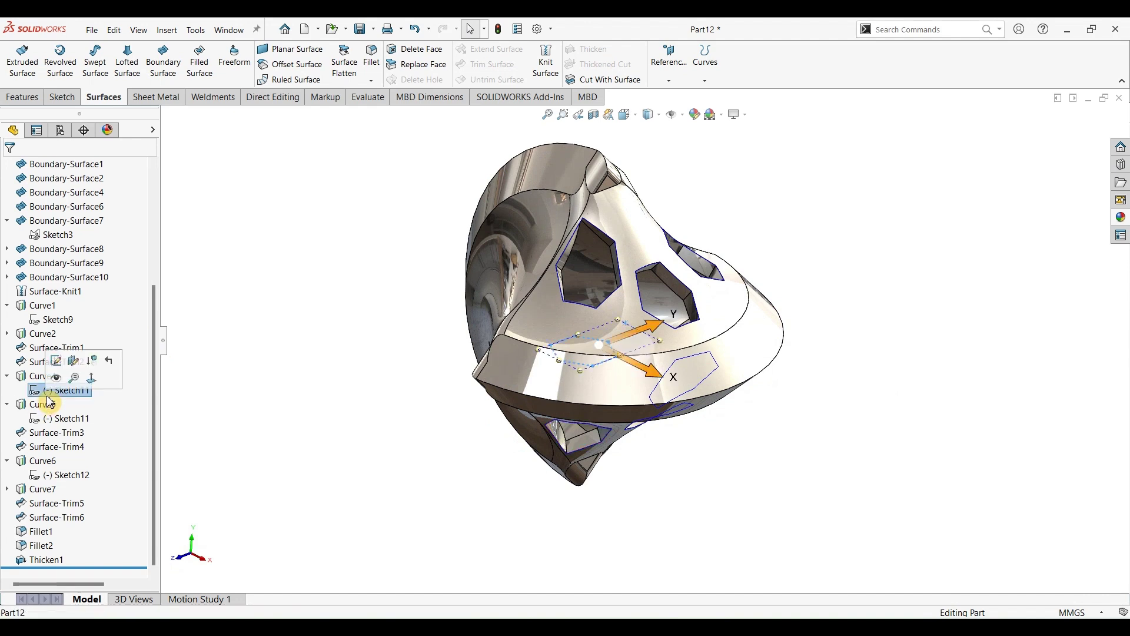
pyautogui.click(57, 364)
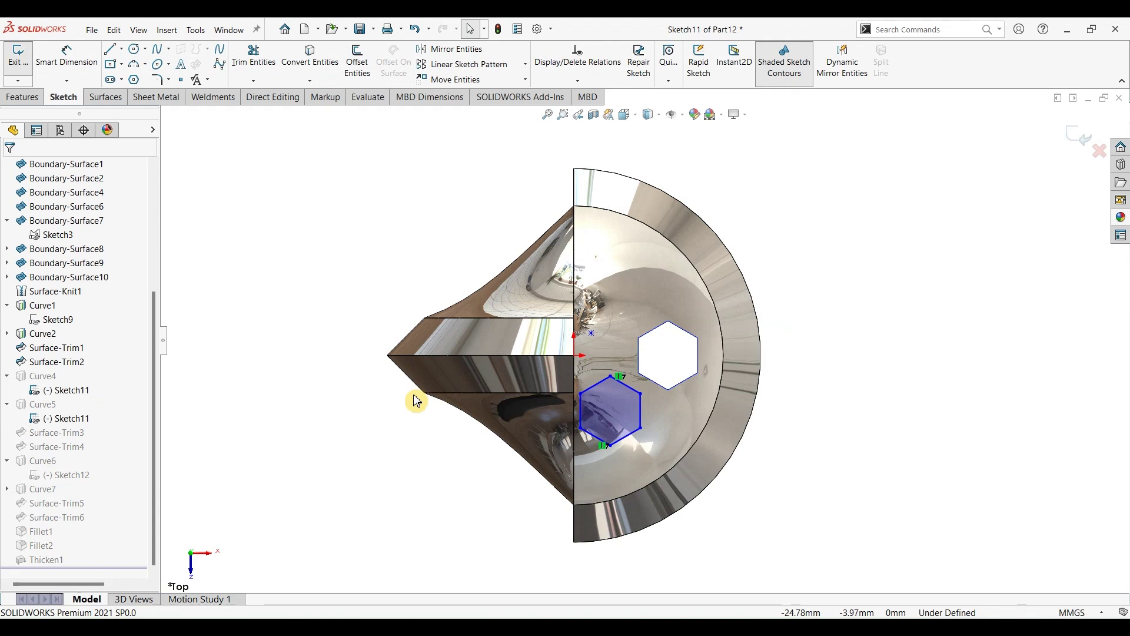
pyautogui.scroll(1, 606, 450)
pyautogui.scroll(-1, 646, 428)
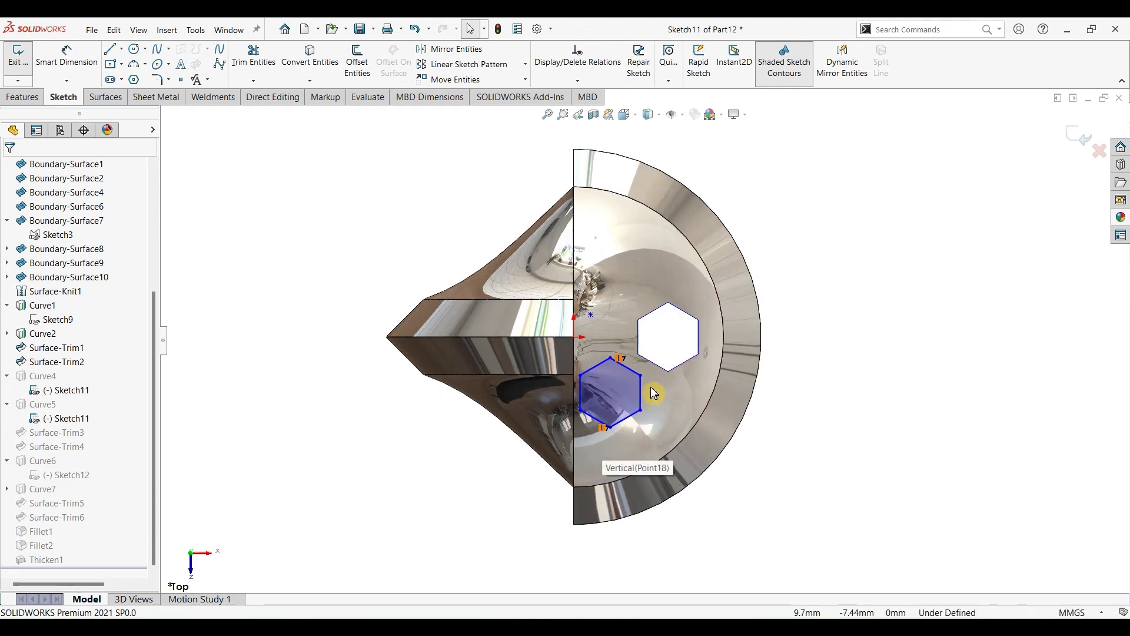
pyautogui.click(311, 56)
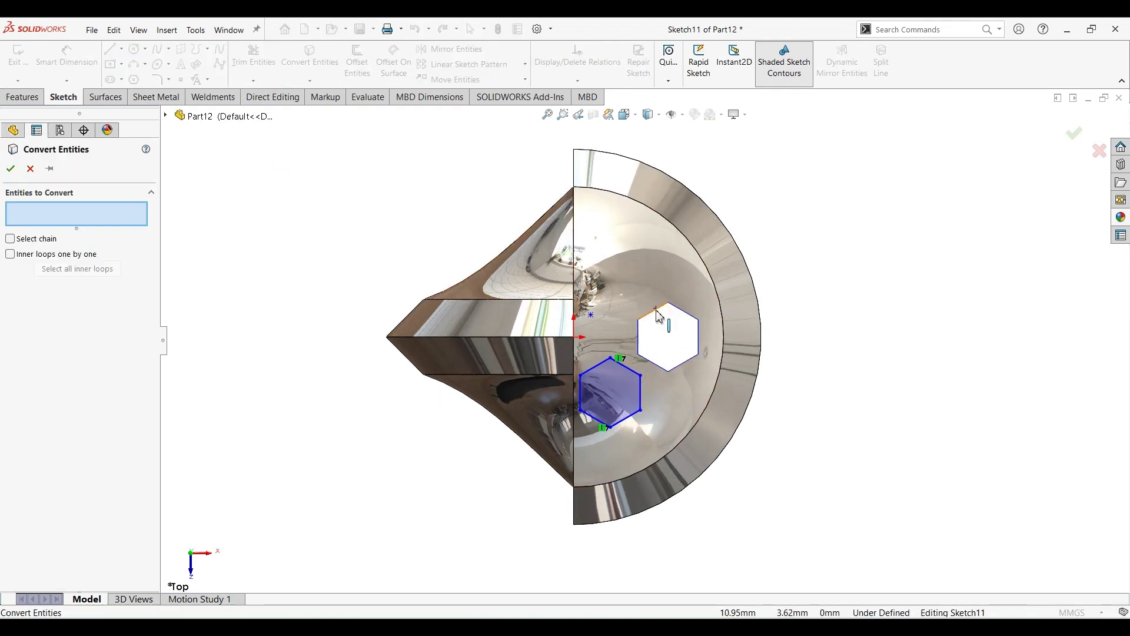
pyautogui.click(658, 314)
pyautogui.click(685, 325)
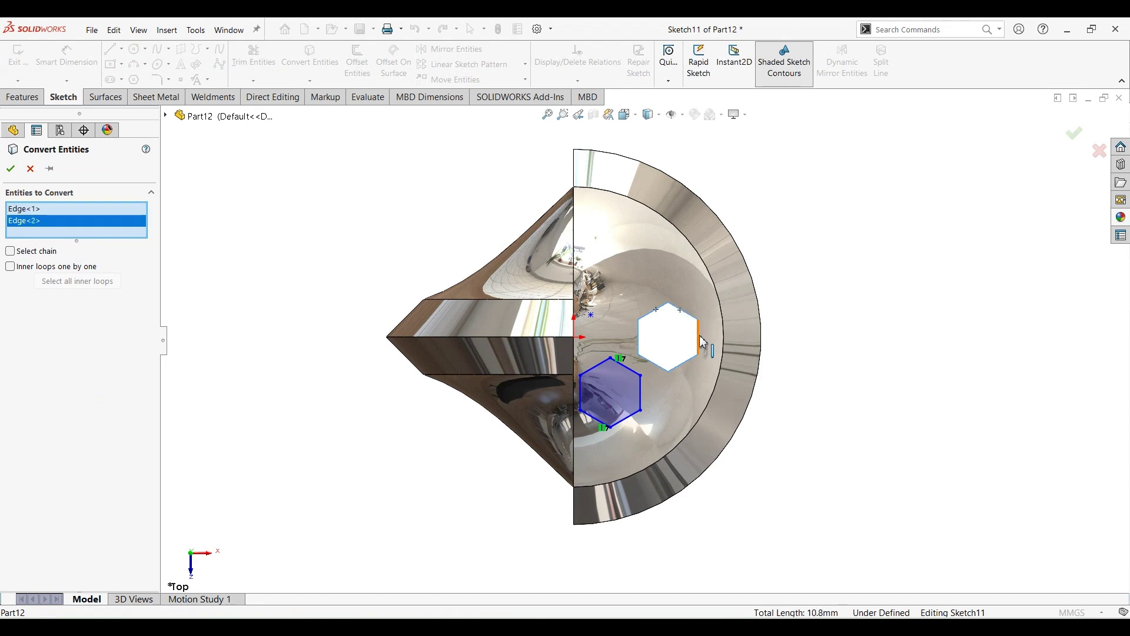
pyautogui.click(699, 341)
pyautogui.click(684, 363)
pyautogui.click(654, 362)
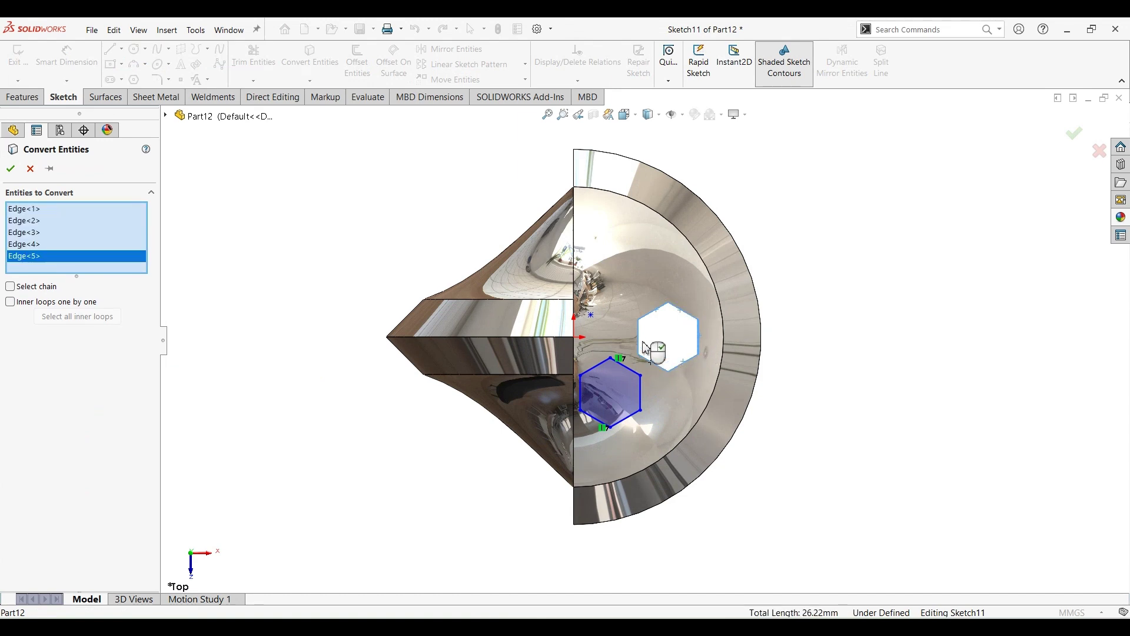
pyautogui.click(641, 340)
pyautogui.click(700, 335)
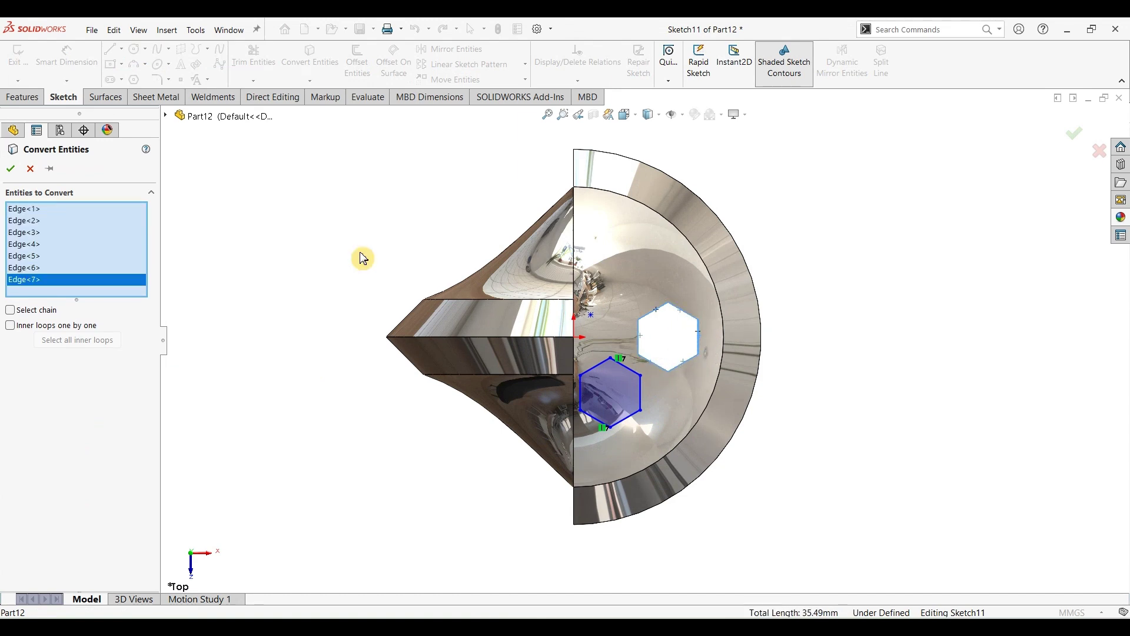
pyautogui.click(11, 169)
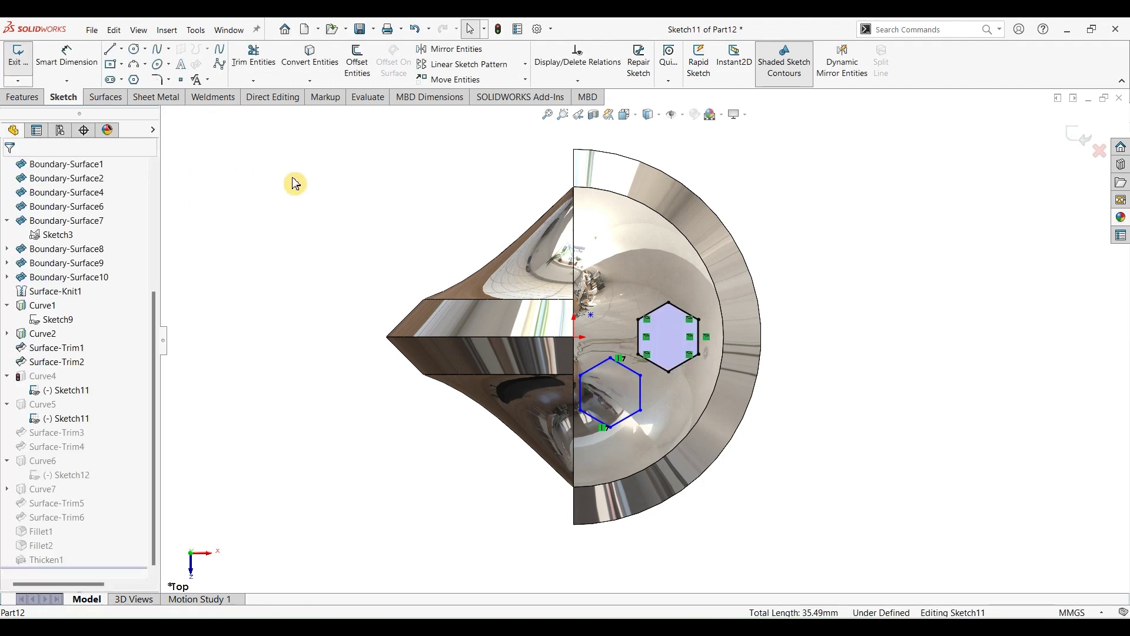
# - Trim away all sides of the old freely placed hexagon, keeping only the converted hexagon
pyautogui.click(269, 62)
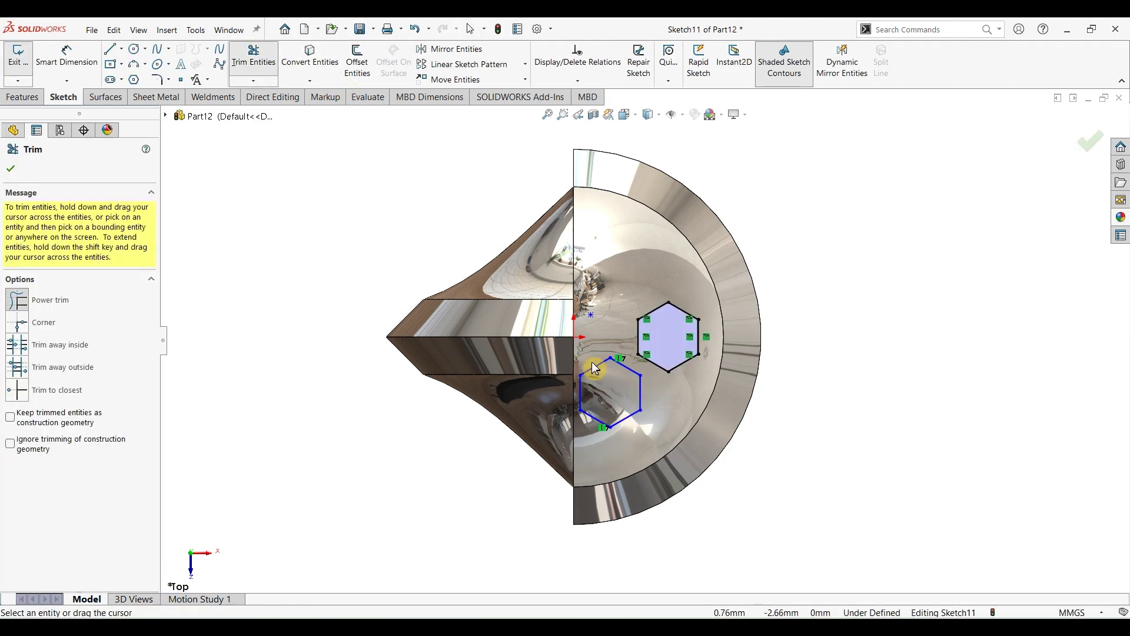
pyautogui.moveTo(630, 363)
pyautogui.mouseDown()
pyautogui.moveTo(583, 446)
pyautogui.moveTo(200, 212)
pyautogui.mouseUp()
pyautogui.click(11, 172)
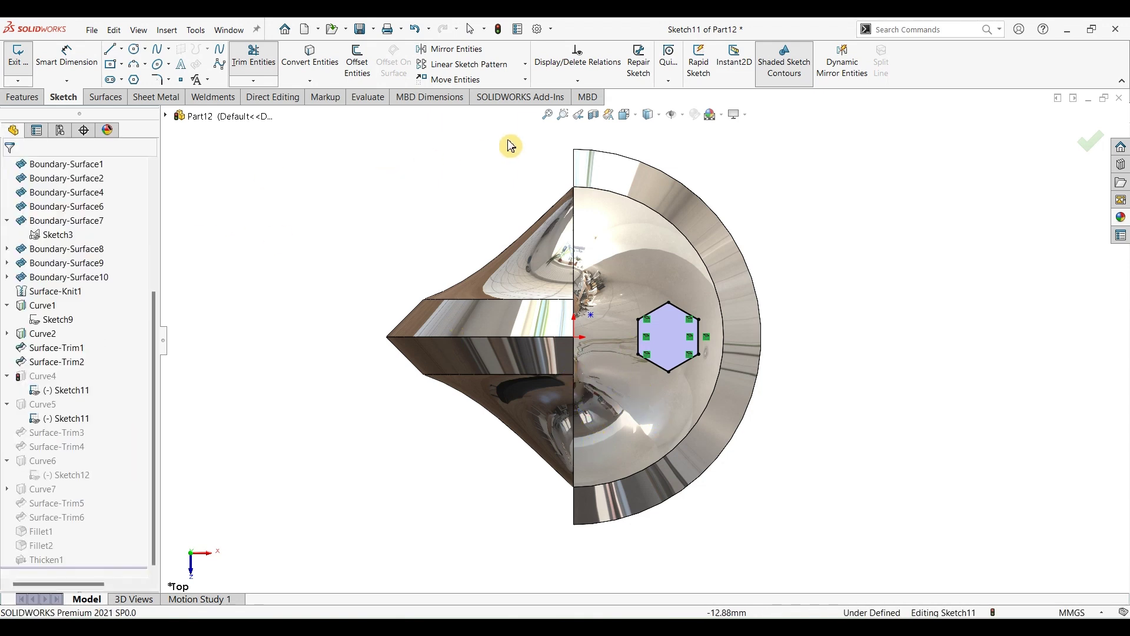
# - Circular-pattern the six converted hexagon lines about the origin with 2 instances at 60 degrees, on the side of the removed hexagon
pyautogui.click(524, 64)
pyautogui.click(470, 96)
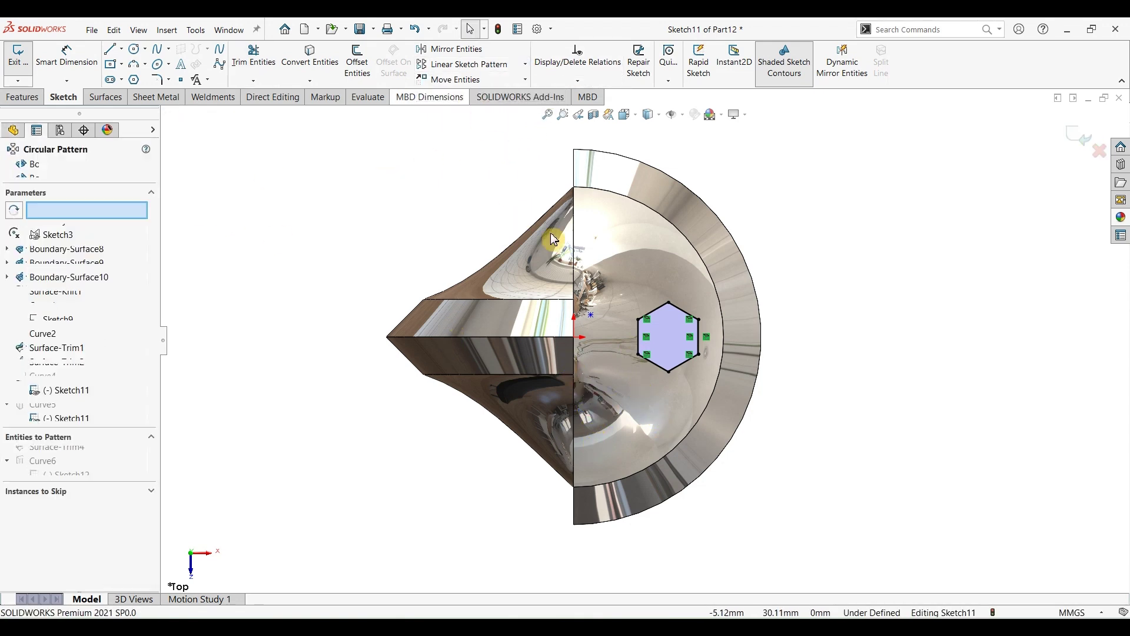
pyautogui.click(64, 462)
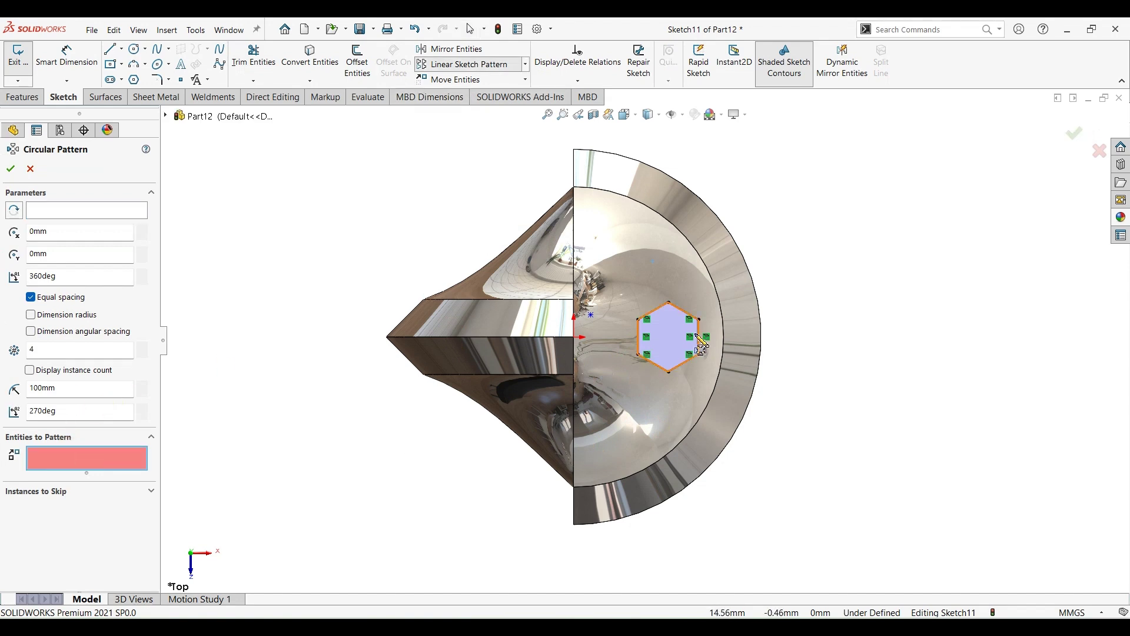
pyautogui.click(640, 336)
pyautogui.click(658, 316)
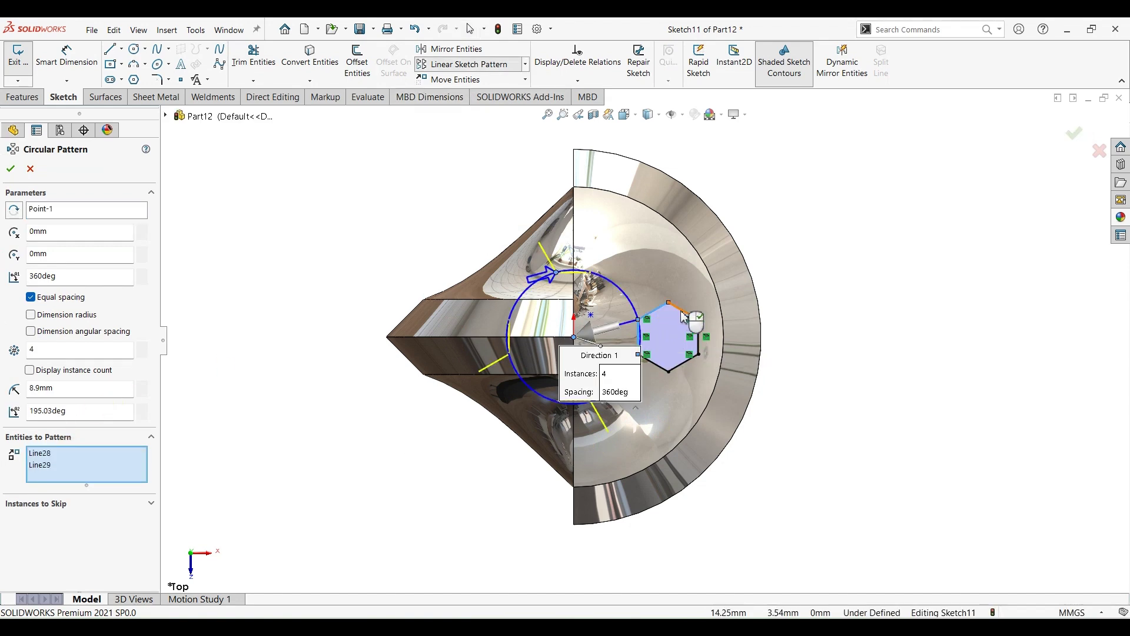
pyautogui.click(683, 311)
pyautogui.click(699, 345)
pyautogui.click(683, 364)
pyautogui.click(662, 369)
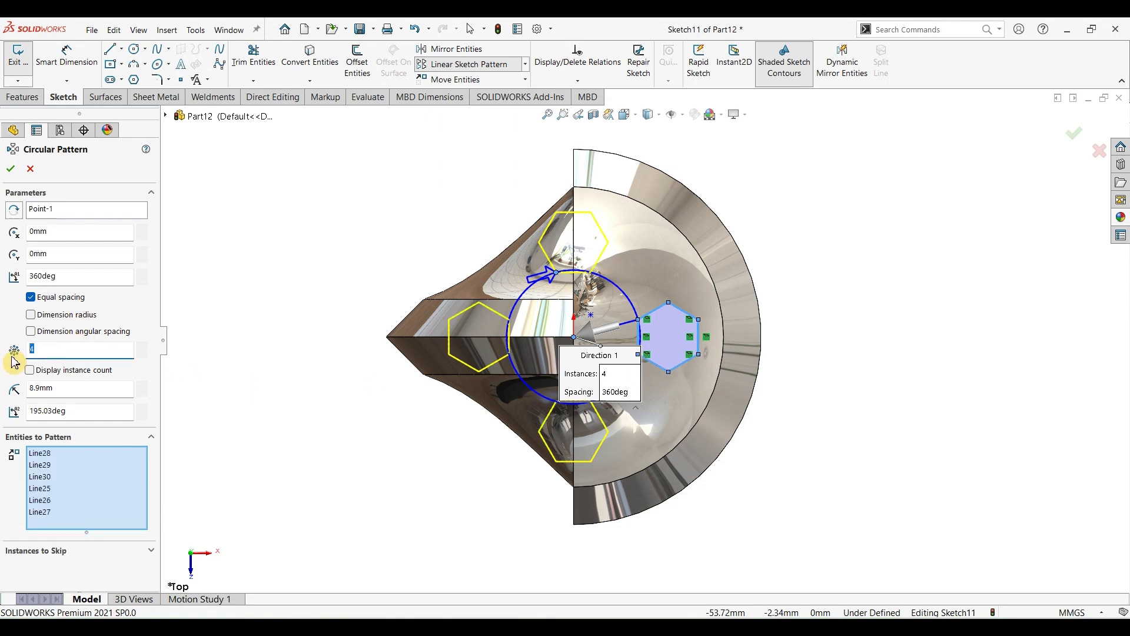
pyautogui.click(22, 298)
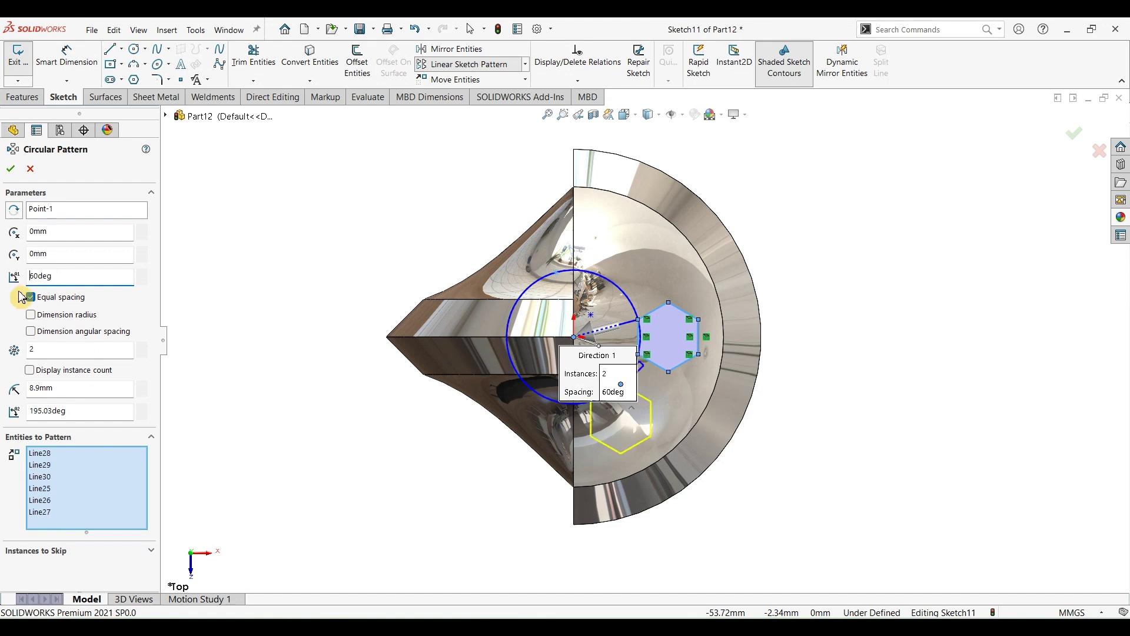
pyautogui.click(21, 171)
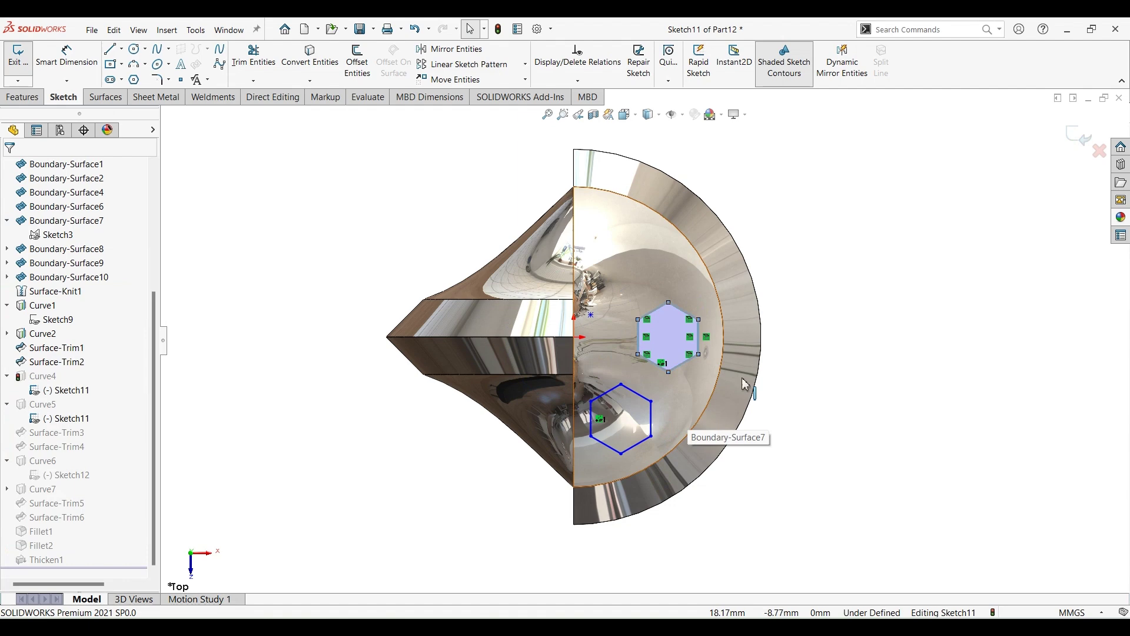
# - Exit the sketch and rebuild the part anyway, ignoring the feature errors
pyautogui.click(1075, 140)
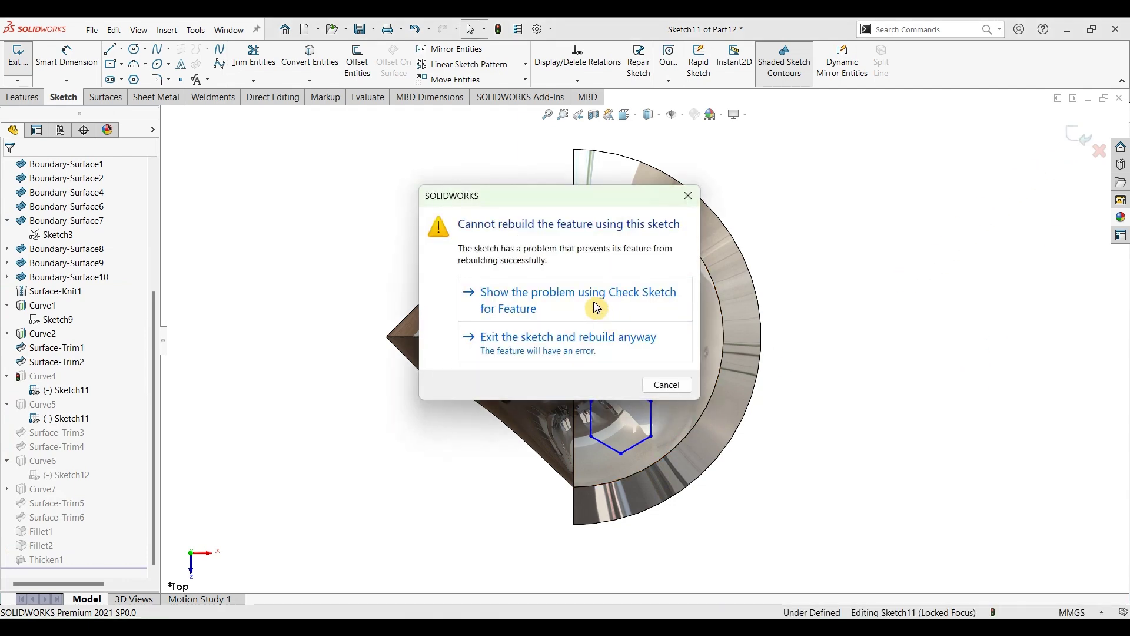
pyautogui.click(577, 347)
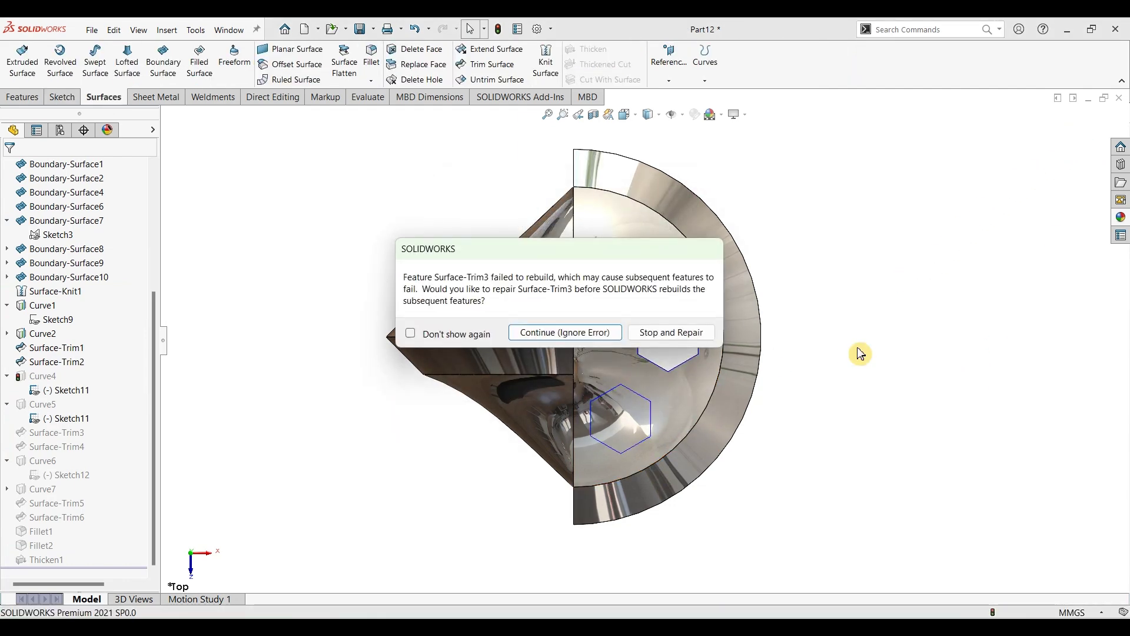
pyautogui.click(537, 337)
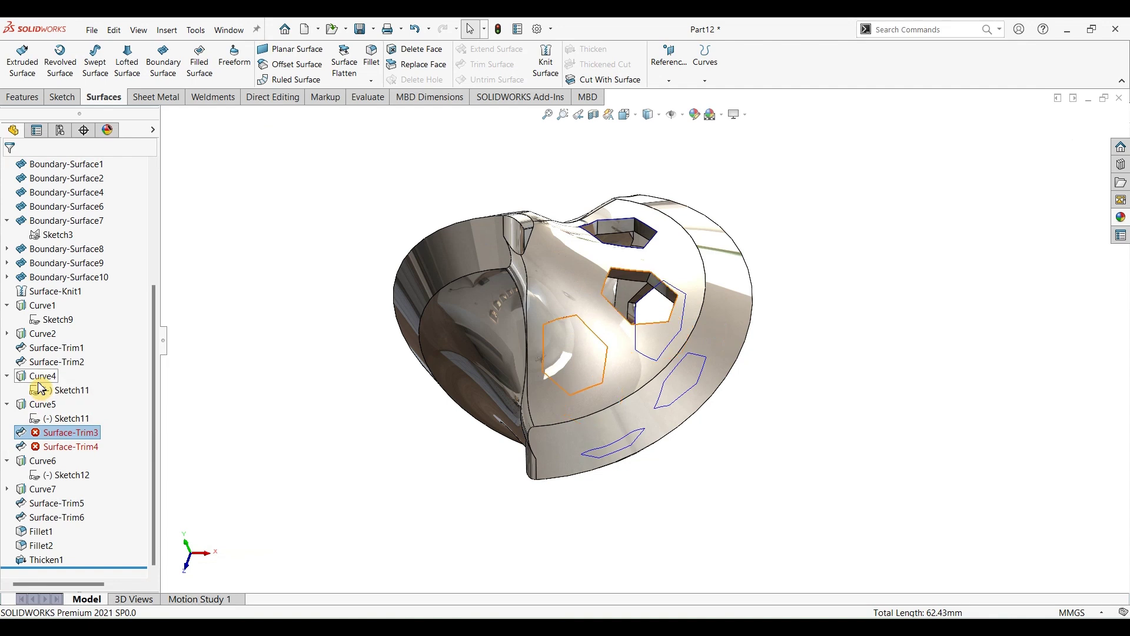
# - Reopen Sketch11, trim away the converted hexagon so only the patterned copy remains, and rebuild the part while ignoring the Surface-Trim3 error
pyautogui.click(59, 390)
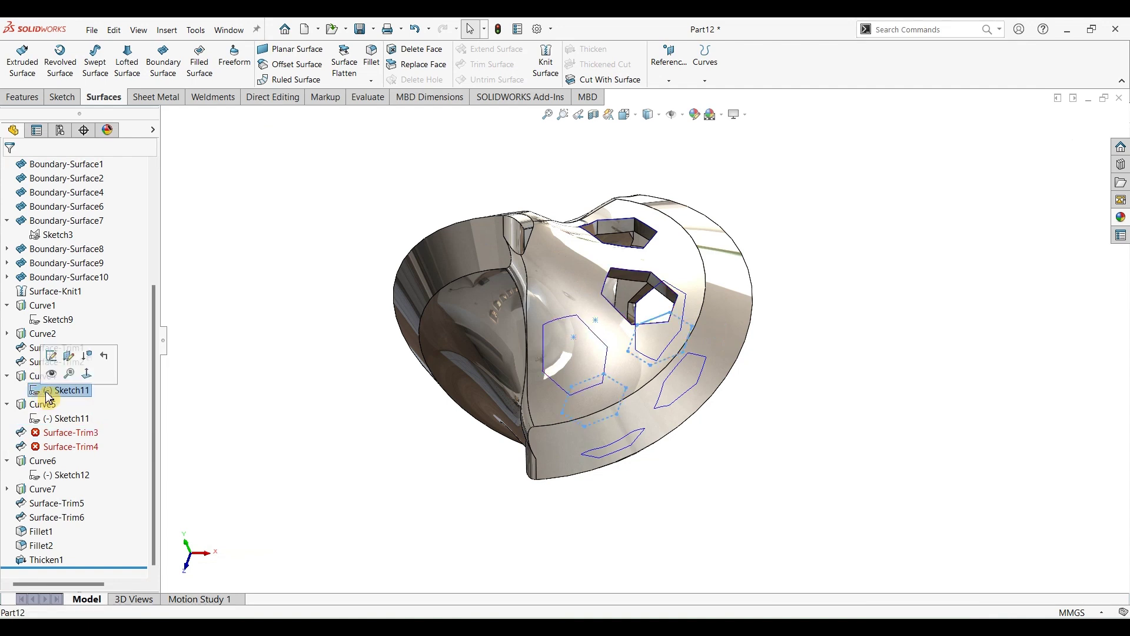
pyautogui.click(50, 358)
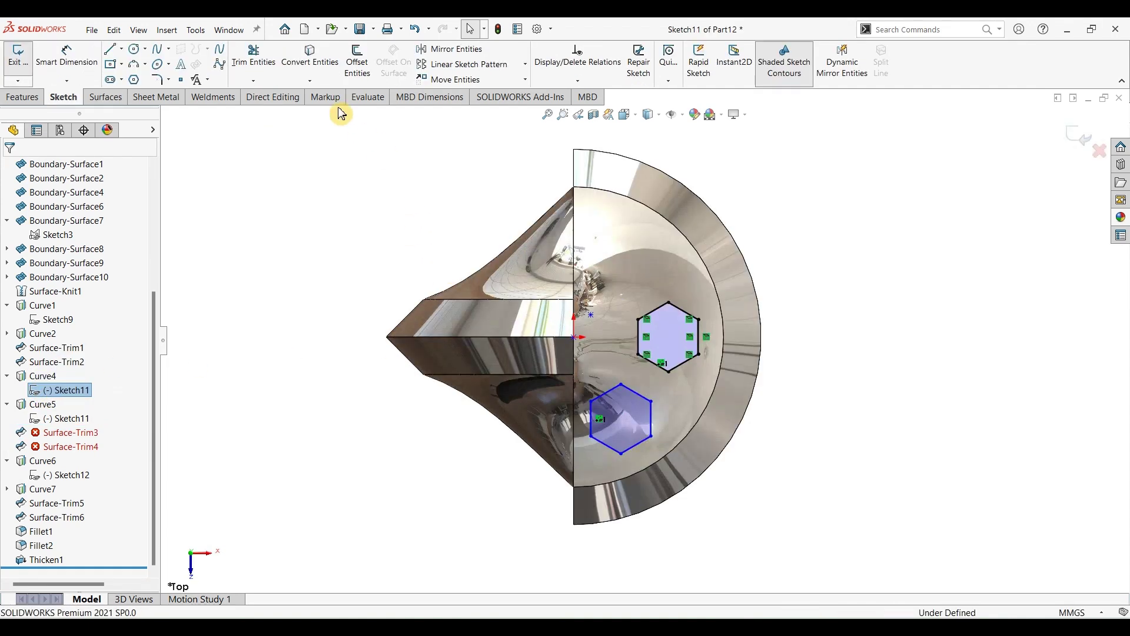
pyautogui.click(274, 66)
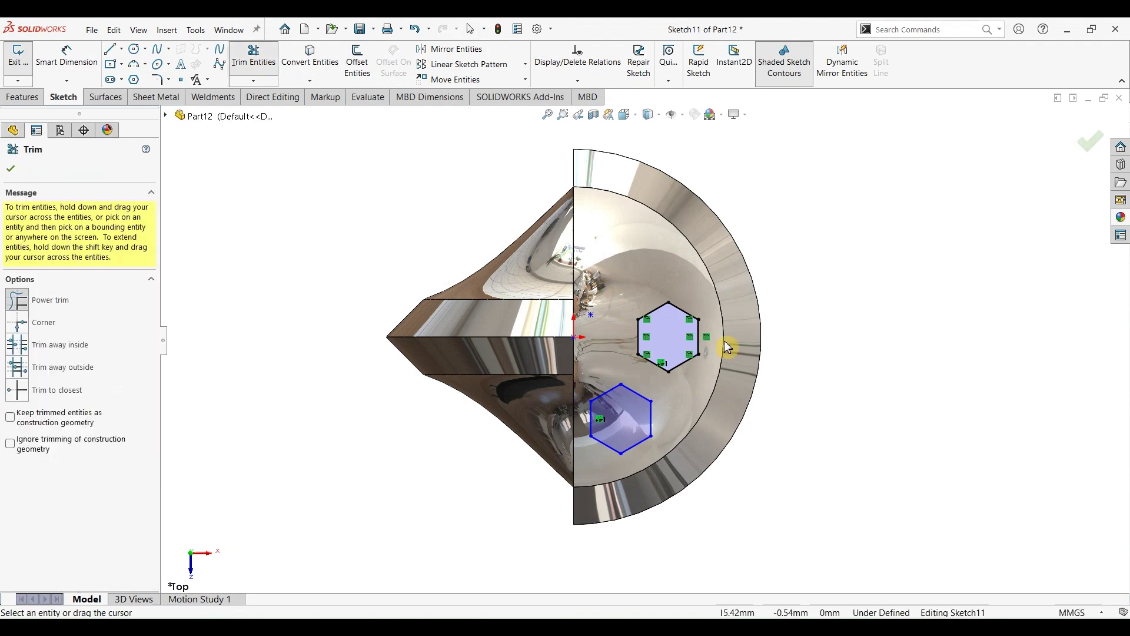
pyautogui.moveTo(690, 368)
pyautogui.mouseDown()
pyautogui.moveTo(639, 346)
pyautogui.moveTo(714, 293)
pyautogui.mouseUp()
pyautogui.click(1091, 140)
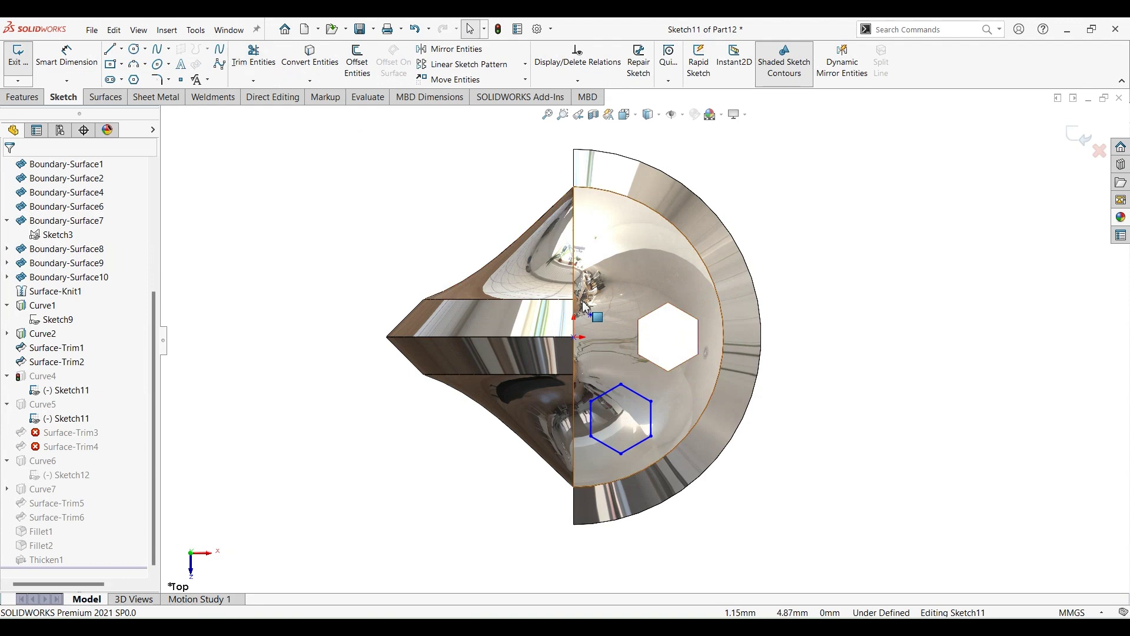
pyautogui.click(1077, 137)
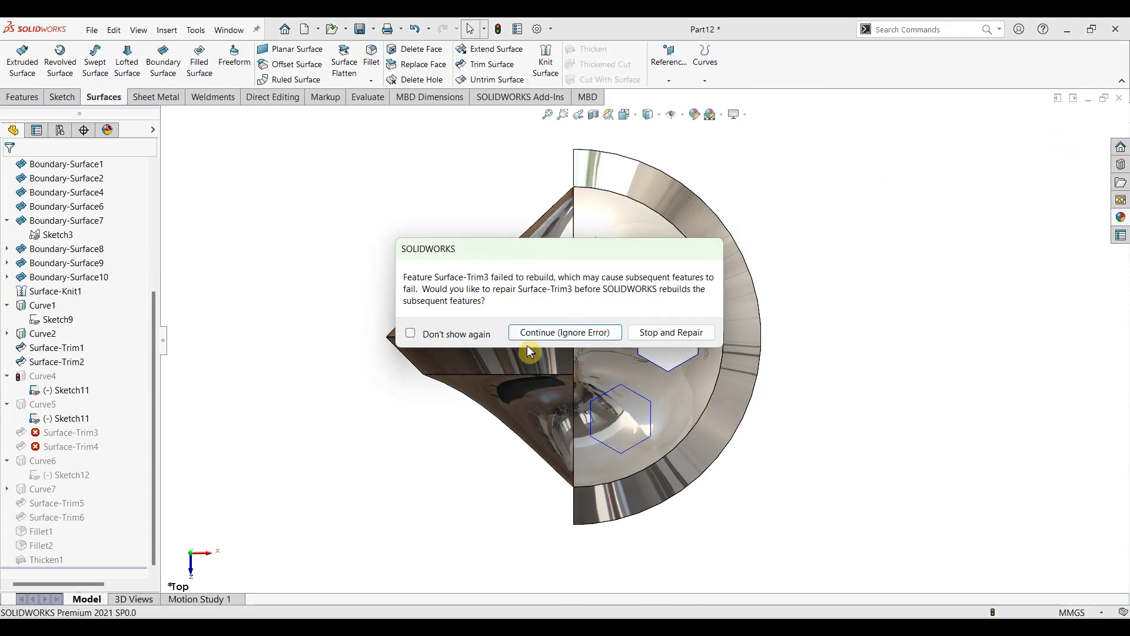
pyautogui.click(517, 333)
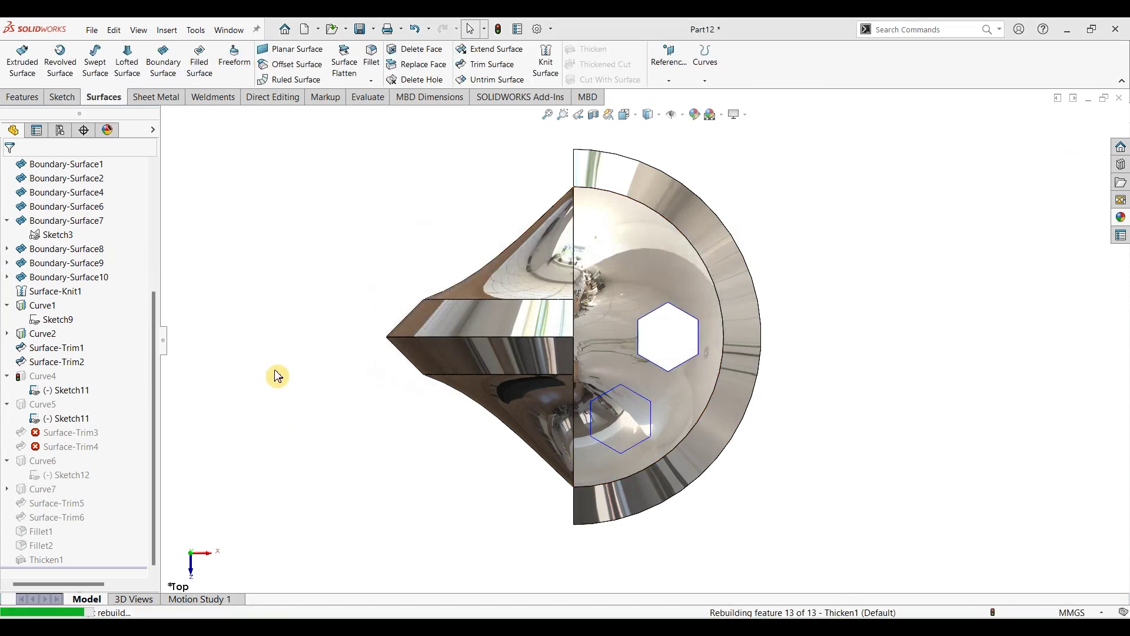
# - Redefine Surface-Trim3 by reselecting Curve4 as the trim tool and the main surface outside the hexagon as the piece to keep
pyautogui.click(69, 433)
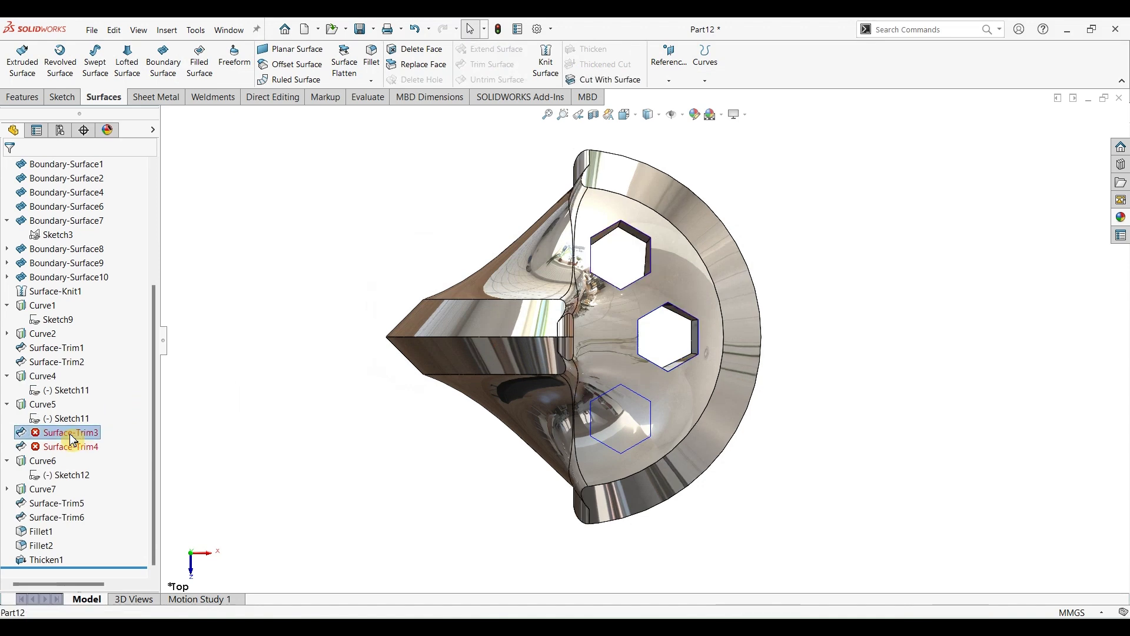
pyautogui.click(79, 400)
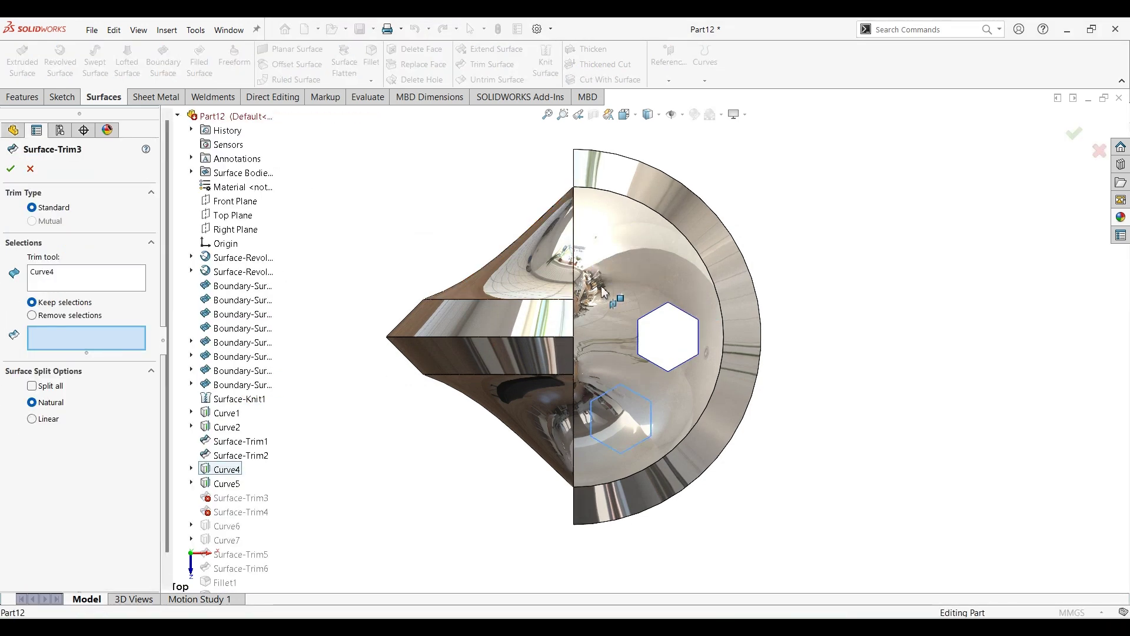
pyautogui.moveTo(298, 411); pyautogui.dragTo(248, 298, button='middle')
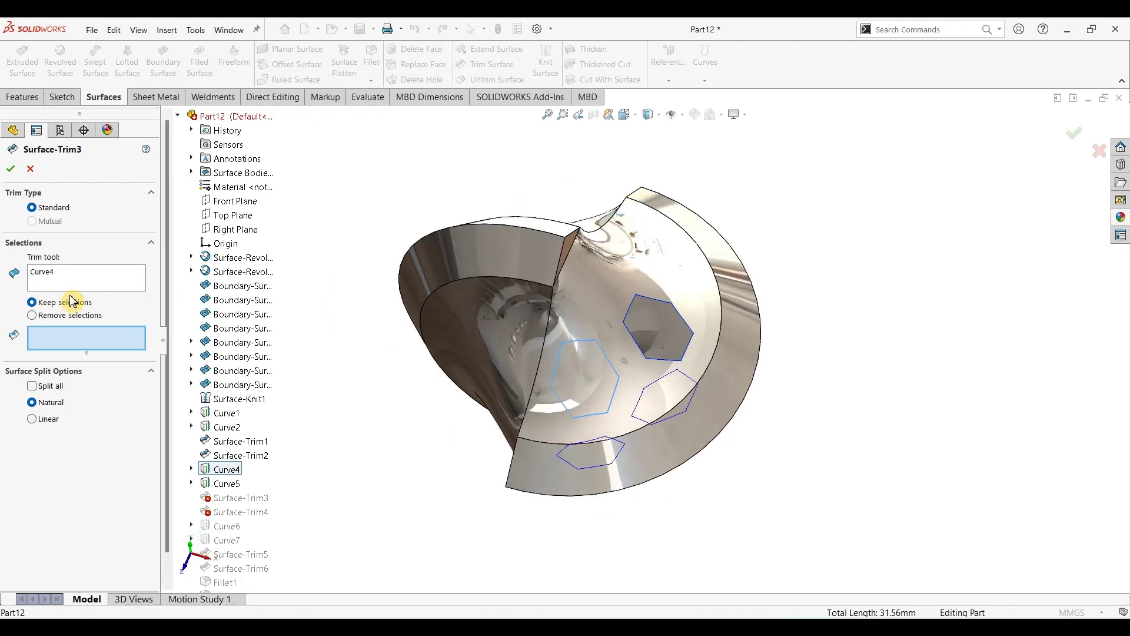
pyautogui.click(73, 279)
pyautogui.press('Delete')
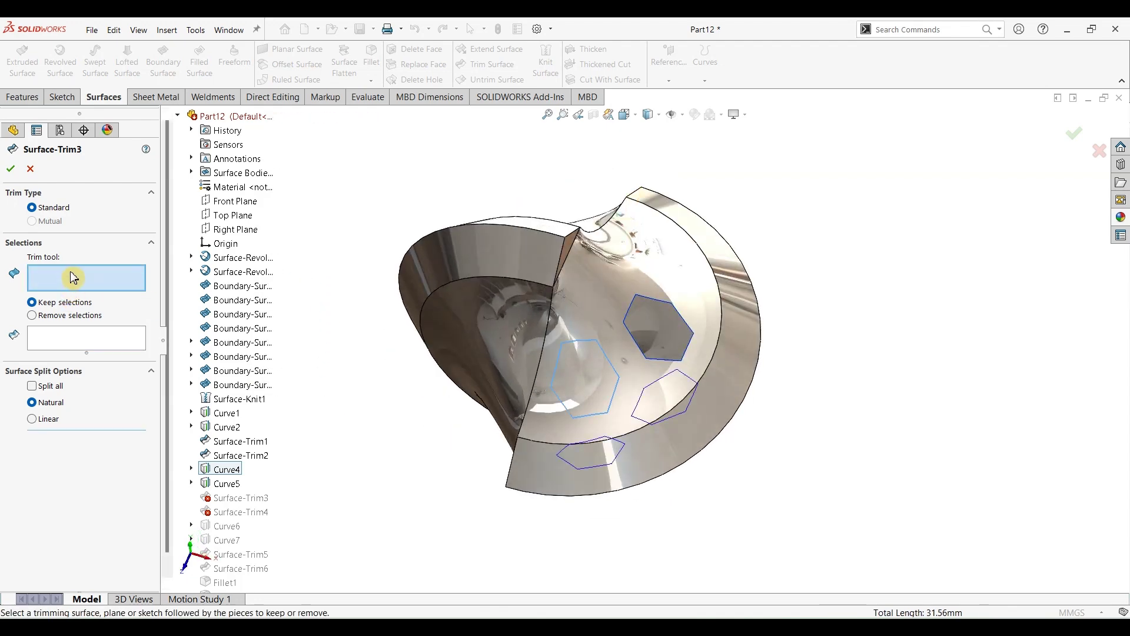
pyautogui.click(230, 471)
pyautogui.click(576, 307)
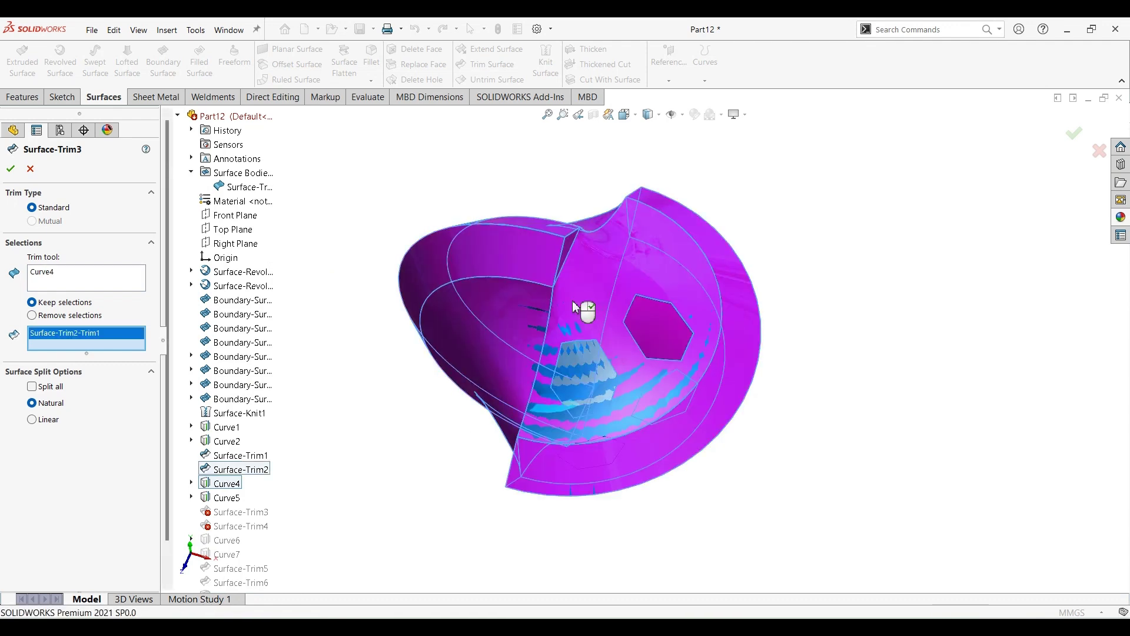
pyautogui.click(18, 169)
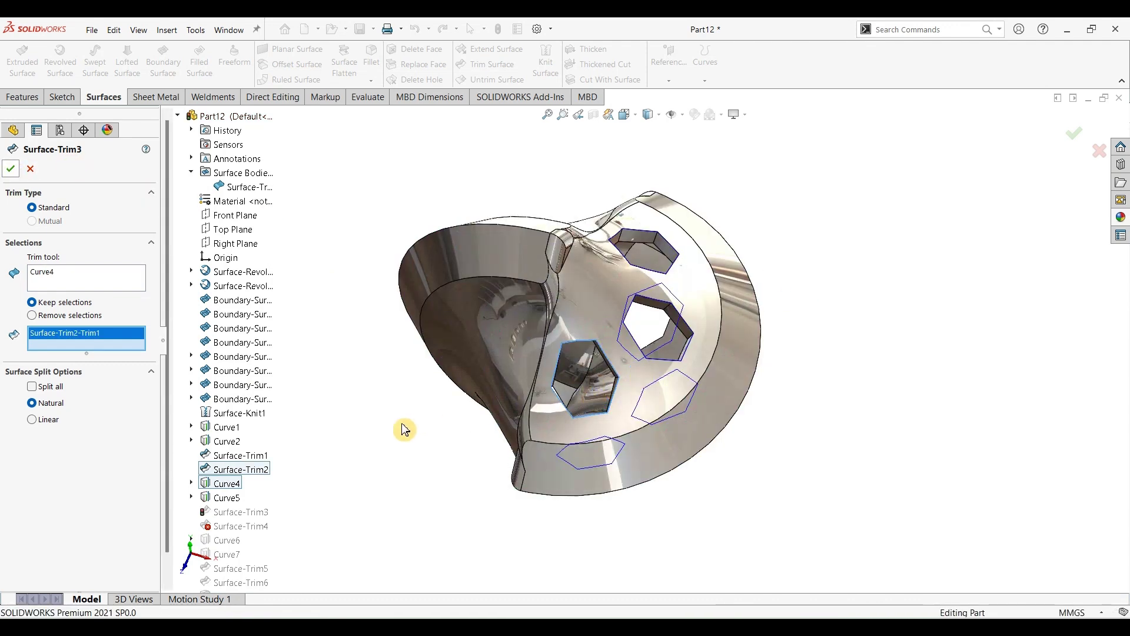
# - Redefine Surface-Trim4 by reselecting Curve5 as the trim tool and keeping the main surface body around the opposite hexagon
pyautogui.moveTo(429, 334); pyautogui.dragTo(412, 276, button='middle')
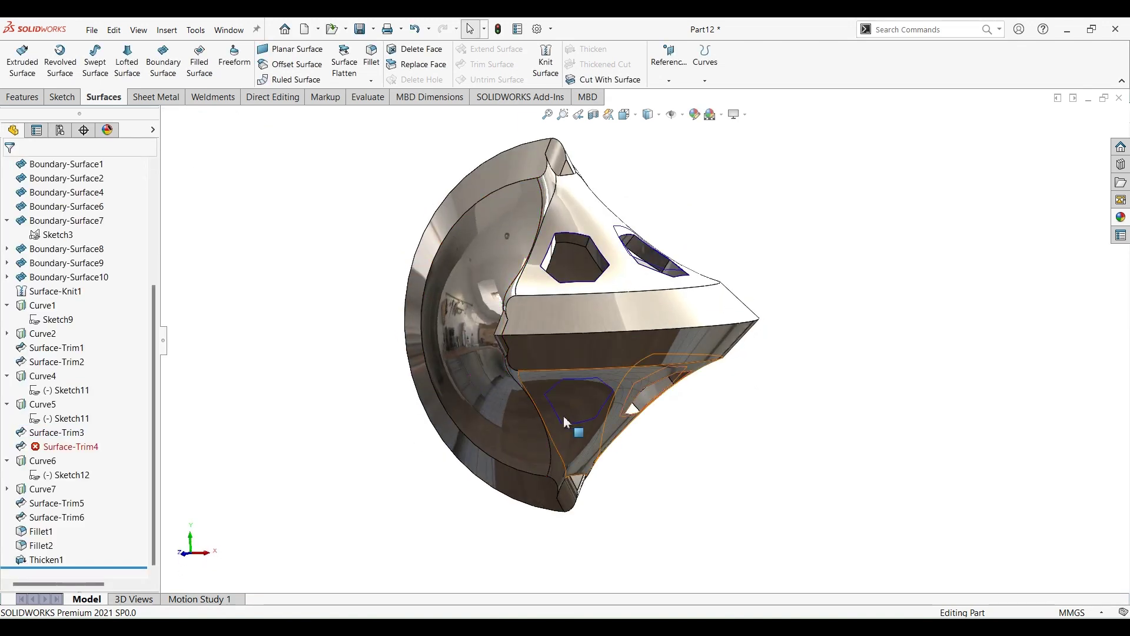
pyautogui.click(65, 446)
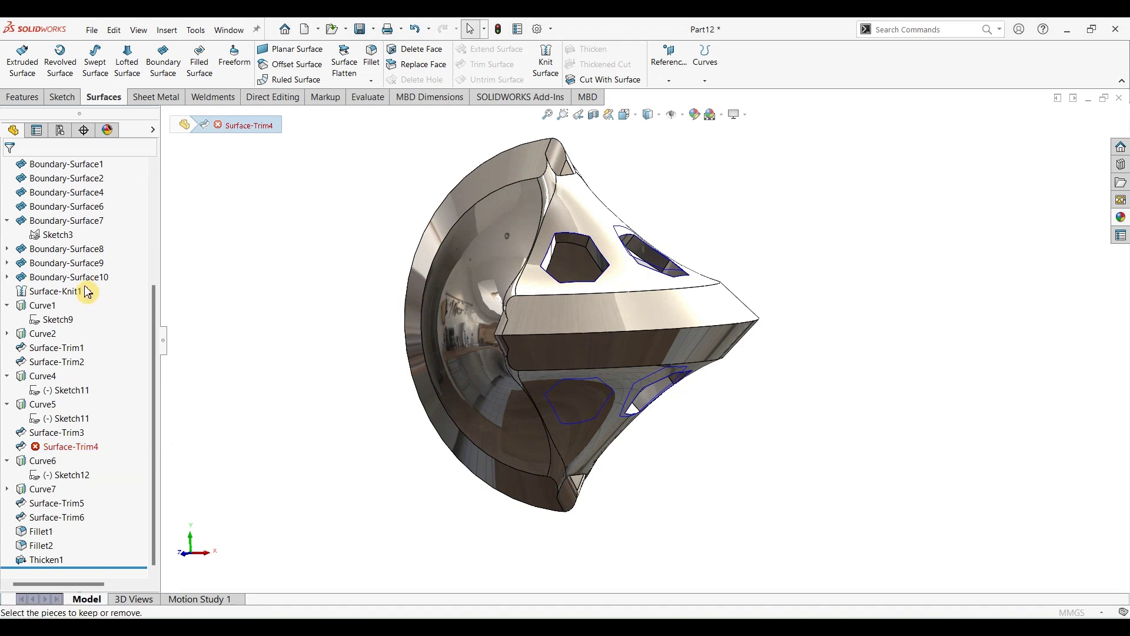
pyautogui.click(60, 272)
pyautogui.press('Delete')
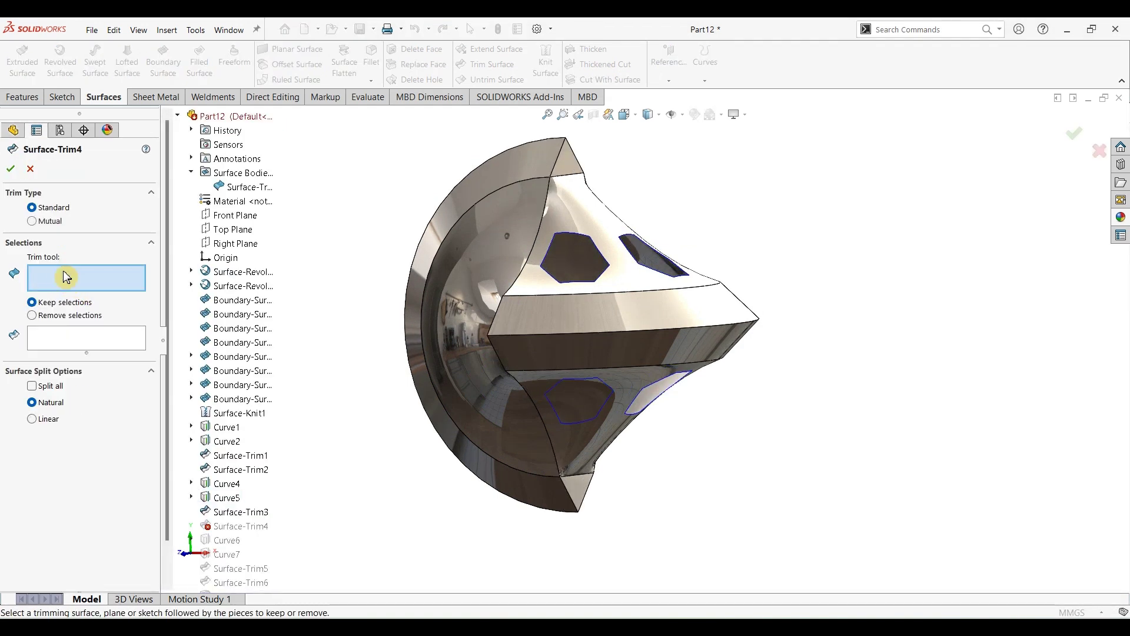
pyautogui.click(215, 498)
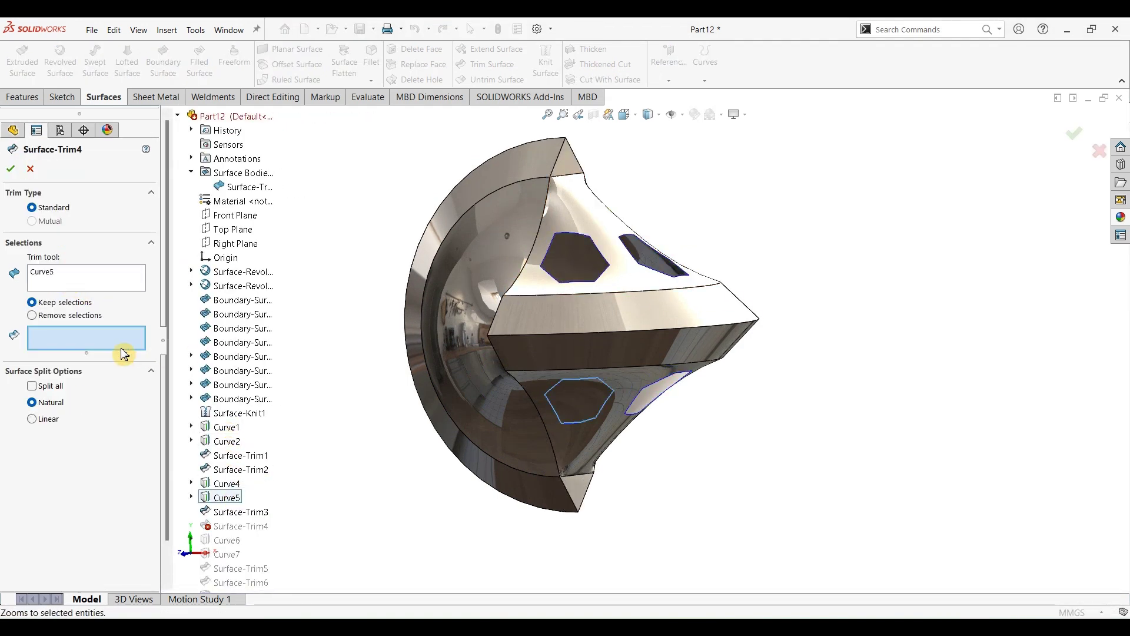
pyautogui.click(541, 298)
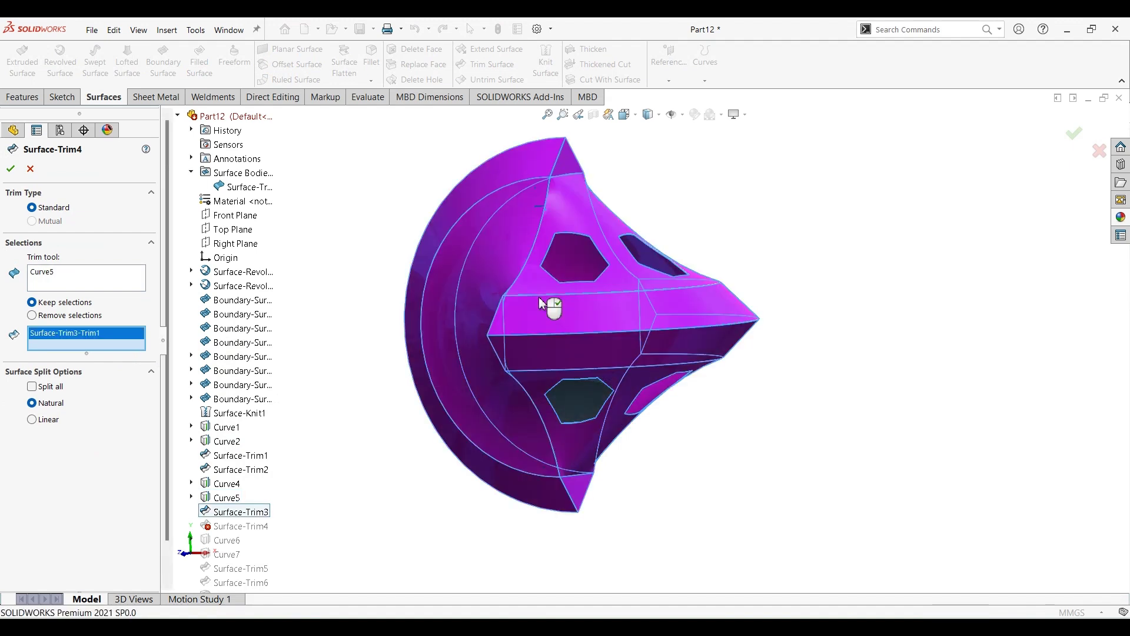
pyautogui.click(11, 169)
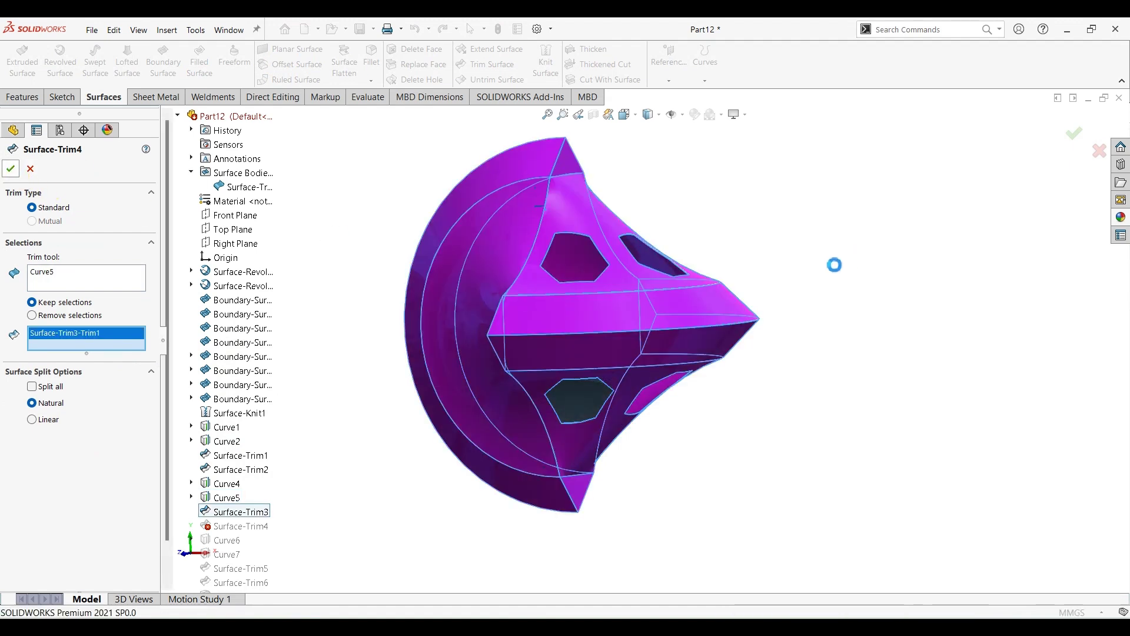
pyautogui.click(837, 270)
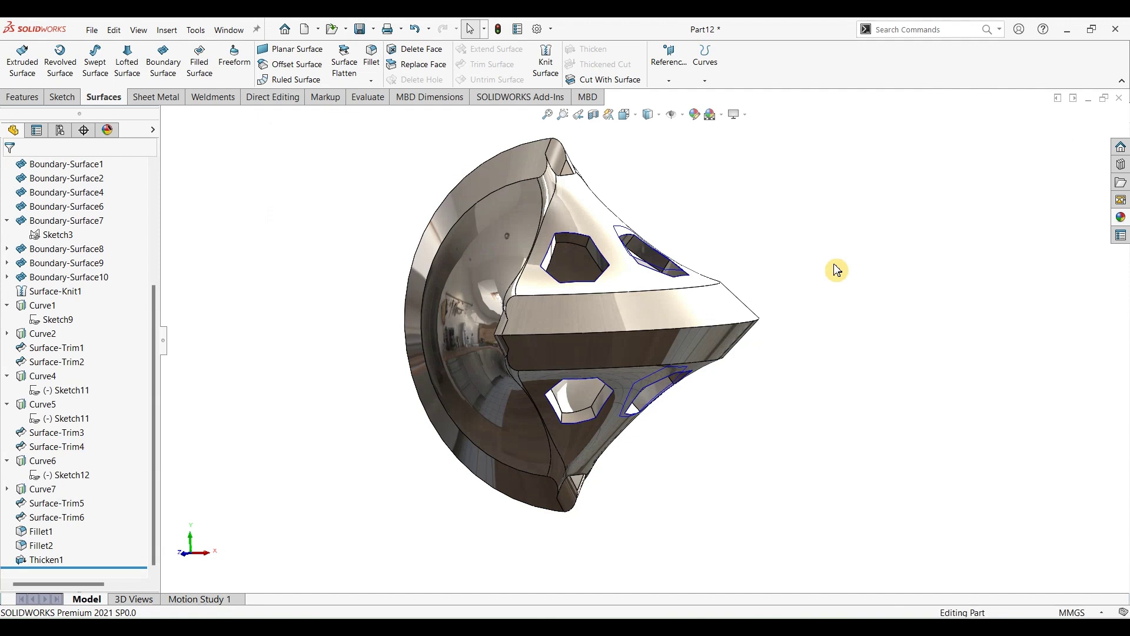
pyautogui.hotkey('ctrl', '7')
pyautogui.moveTo(787, 416); pyautogui.dragTo(781, 353, button='middle')
pyautogui.scroll(-3, 798, 361)
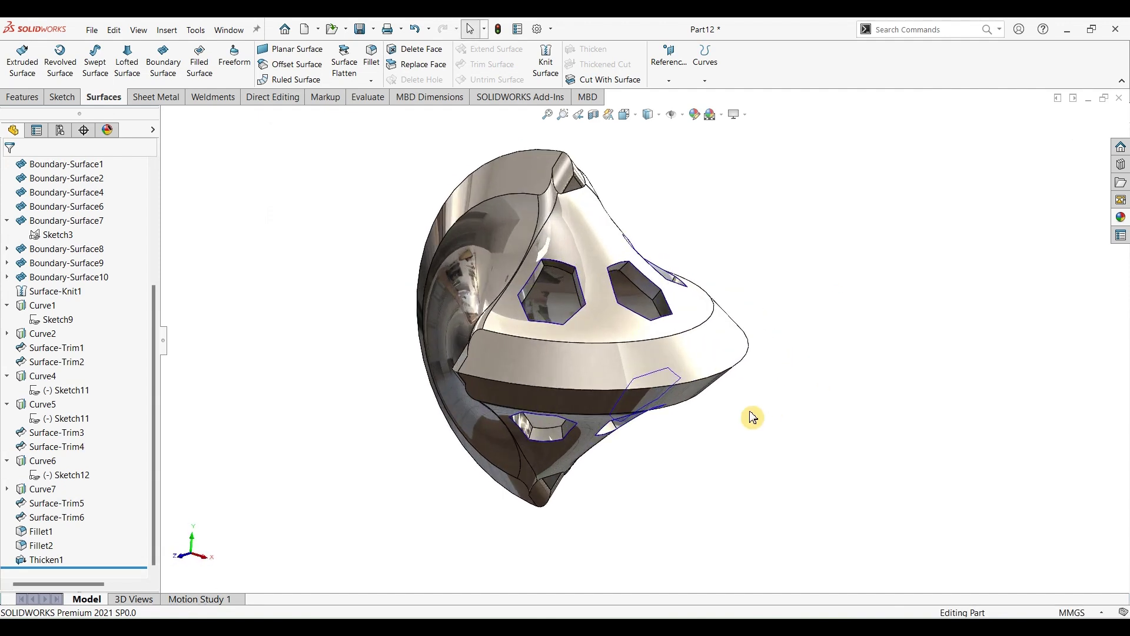